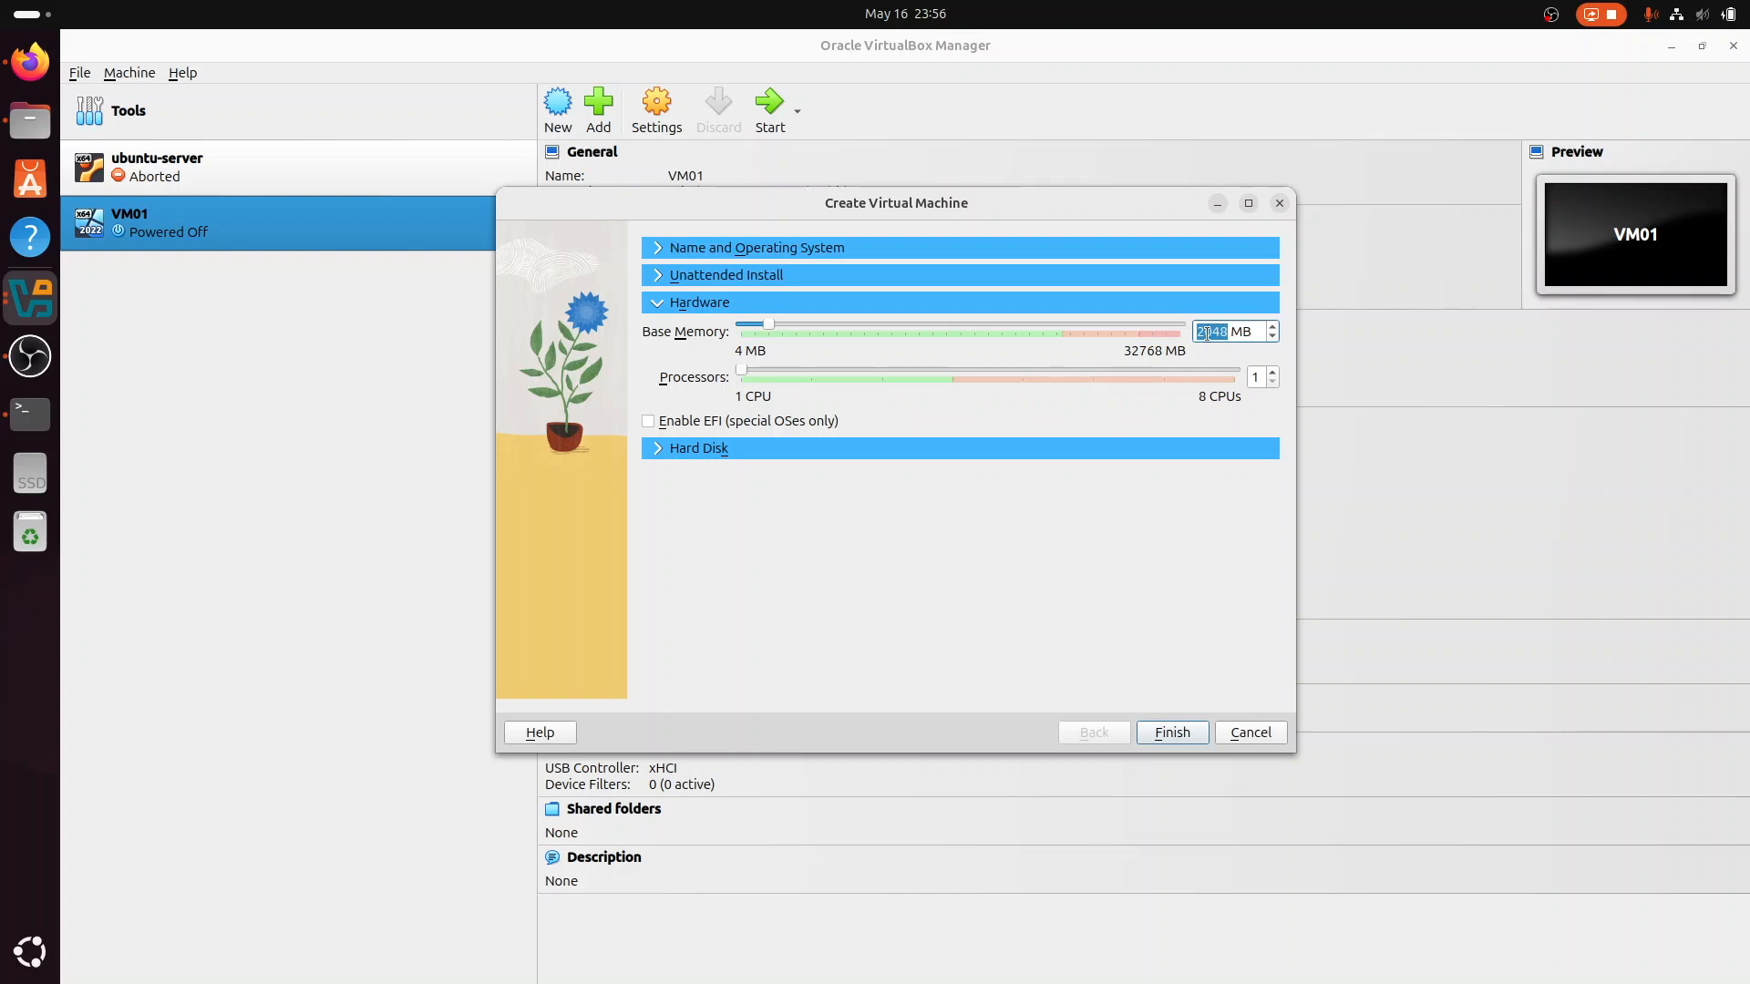
Step: Set the new virtual machine's base memory to 5196 MB and processors to 2, and create it with the 50.00 GB virtual hard disk
{"action": "type", "text": "96"}
{"action": "left_click", "coordinate": [1257, 378]}
{"action": "type", "text": "2"}
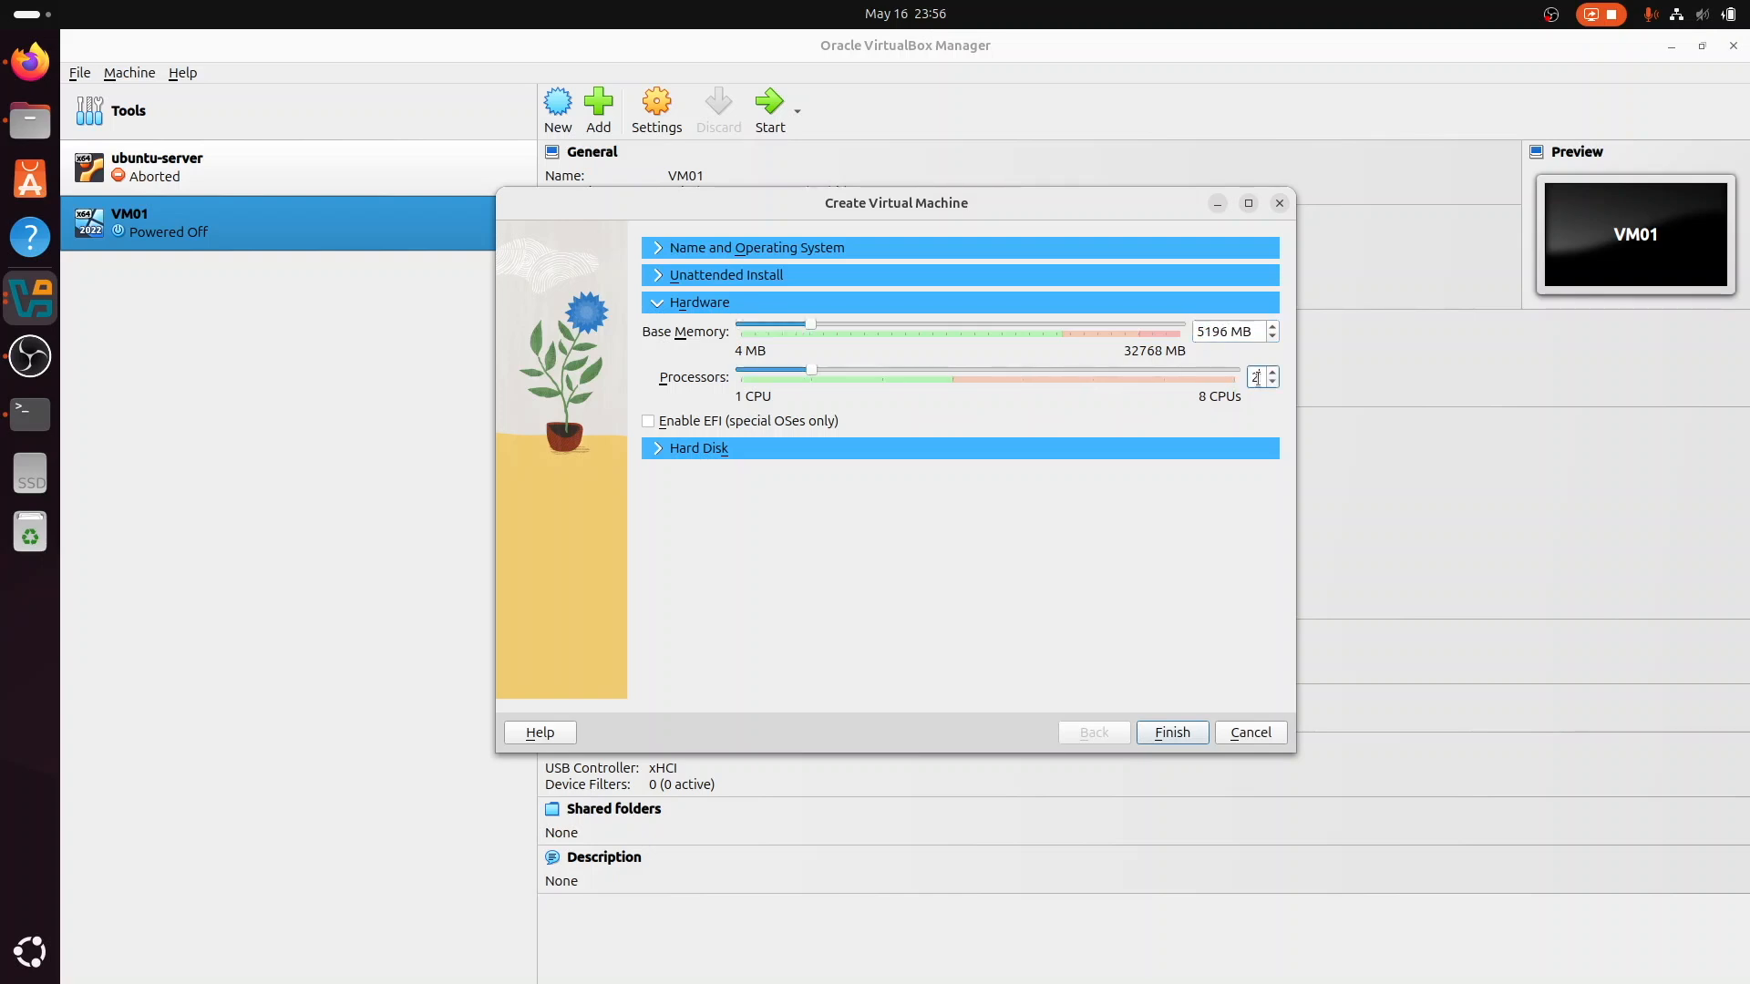
{"action": "left_click", "coordinate": [794, 449]}
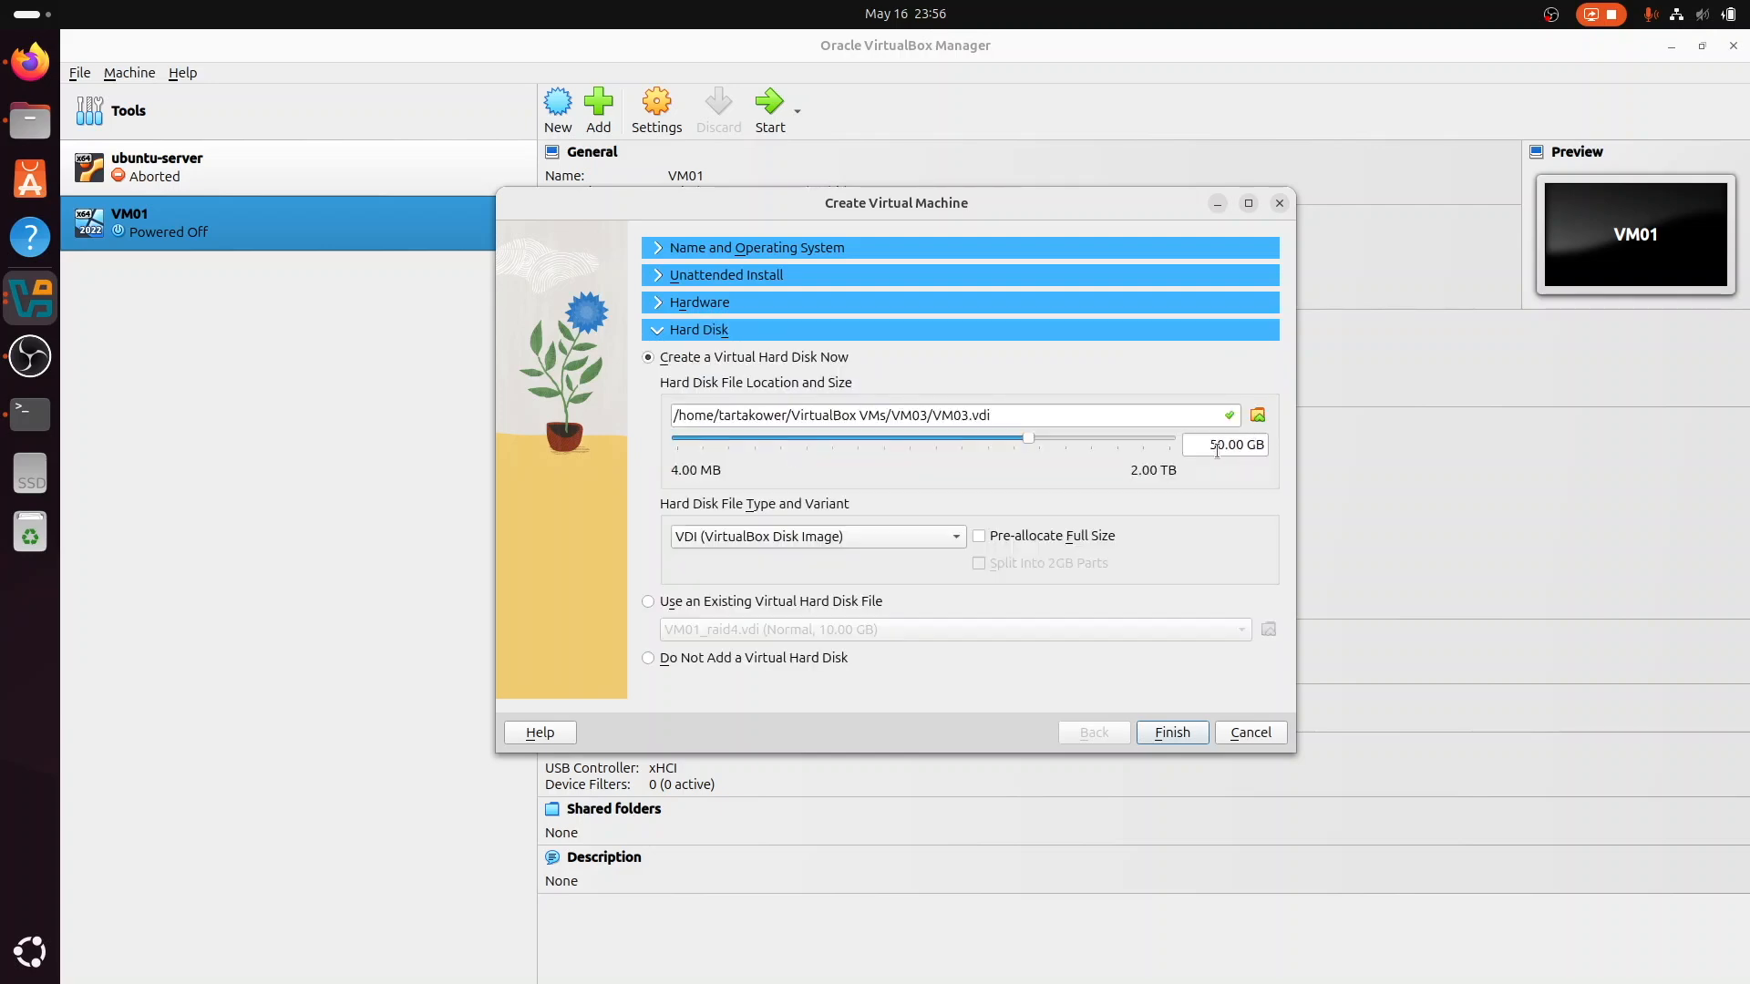
{"action": "left_click", "coordinate": [1173, 734]}
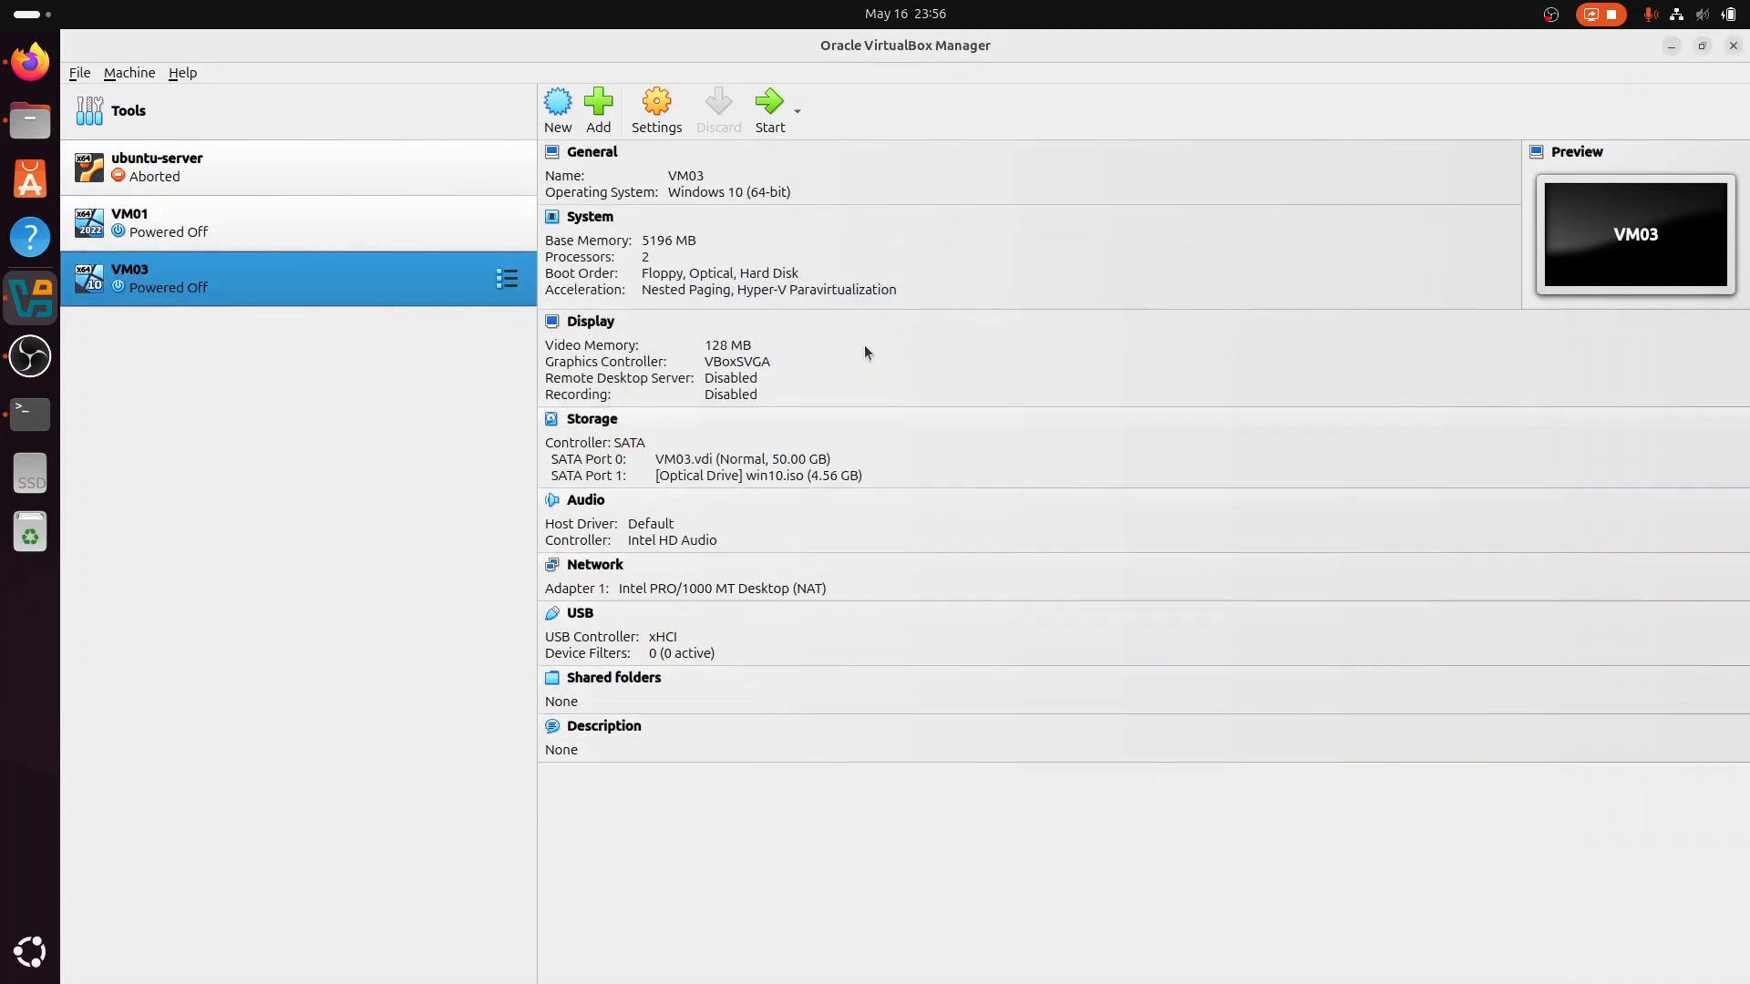
Step: Start VM03 and proceed through Windows Setup, choosing the Custom: Install Windows only (advanced) installation
{"action": "left_click", "coordinate": [756, 120]}
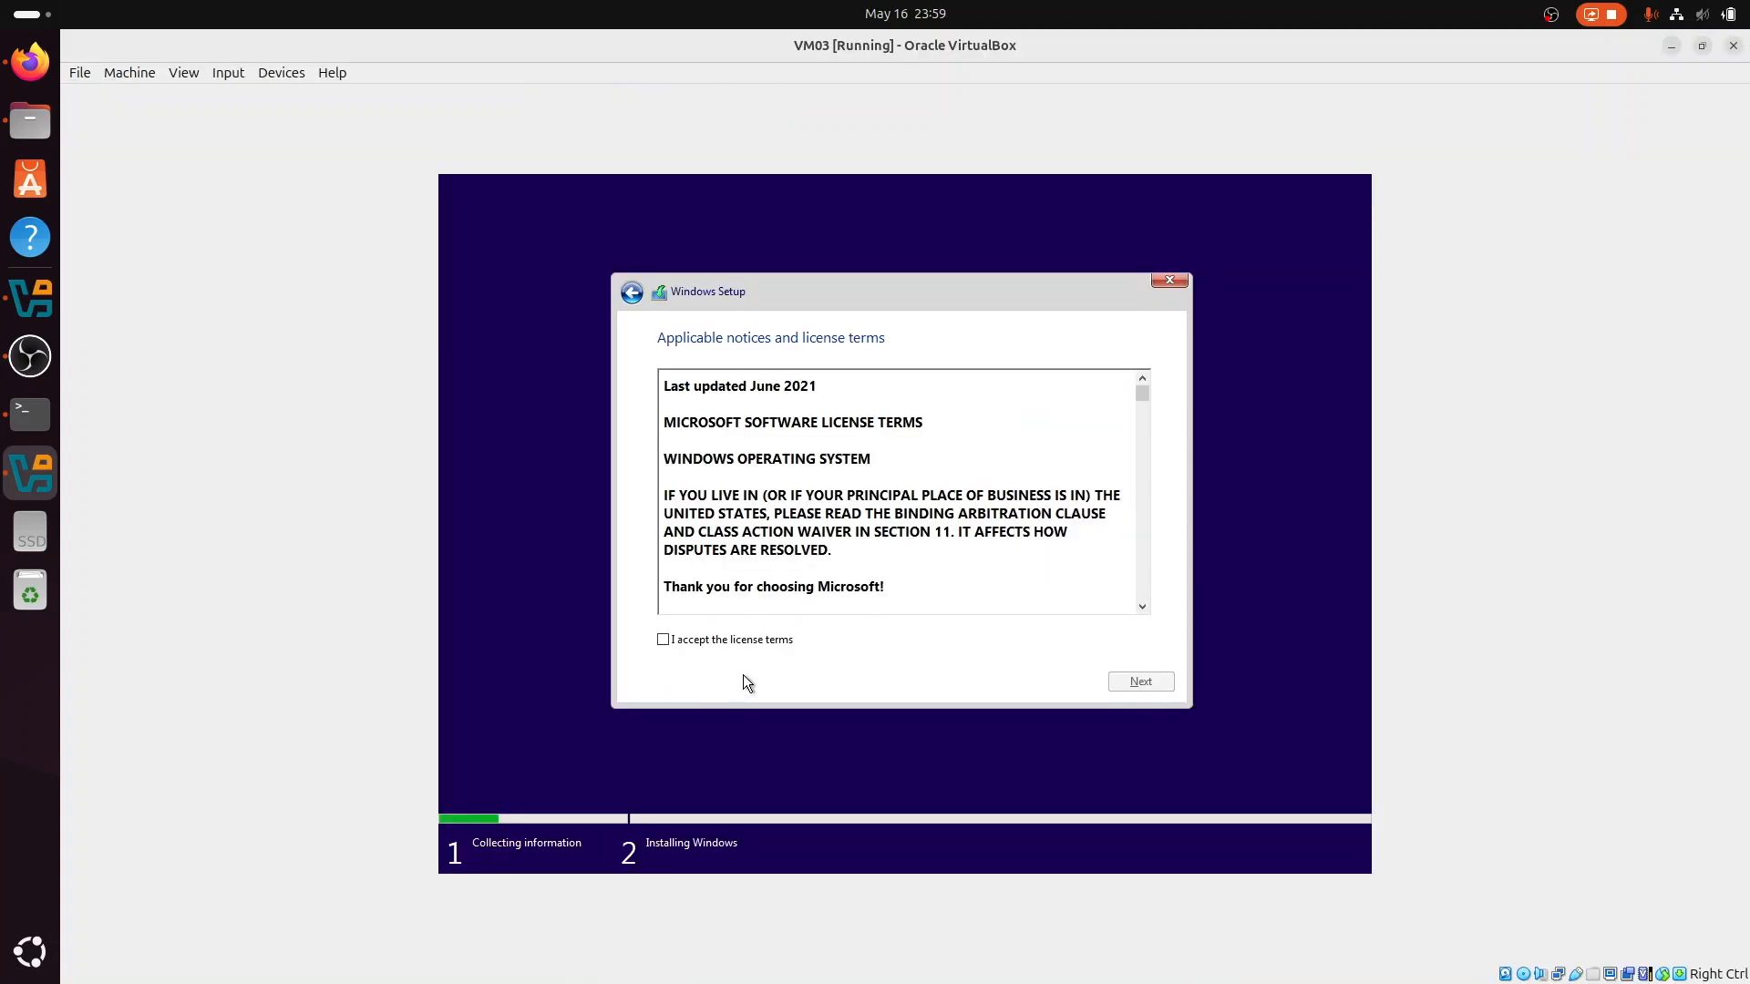
{"action": "left_click", "coordinate": [756, 643]}
{"action": "left_click", "coordinate": [1135, 683]}
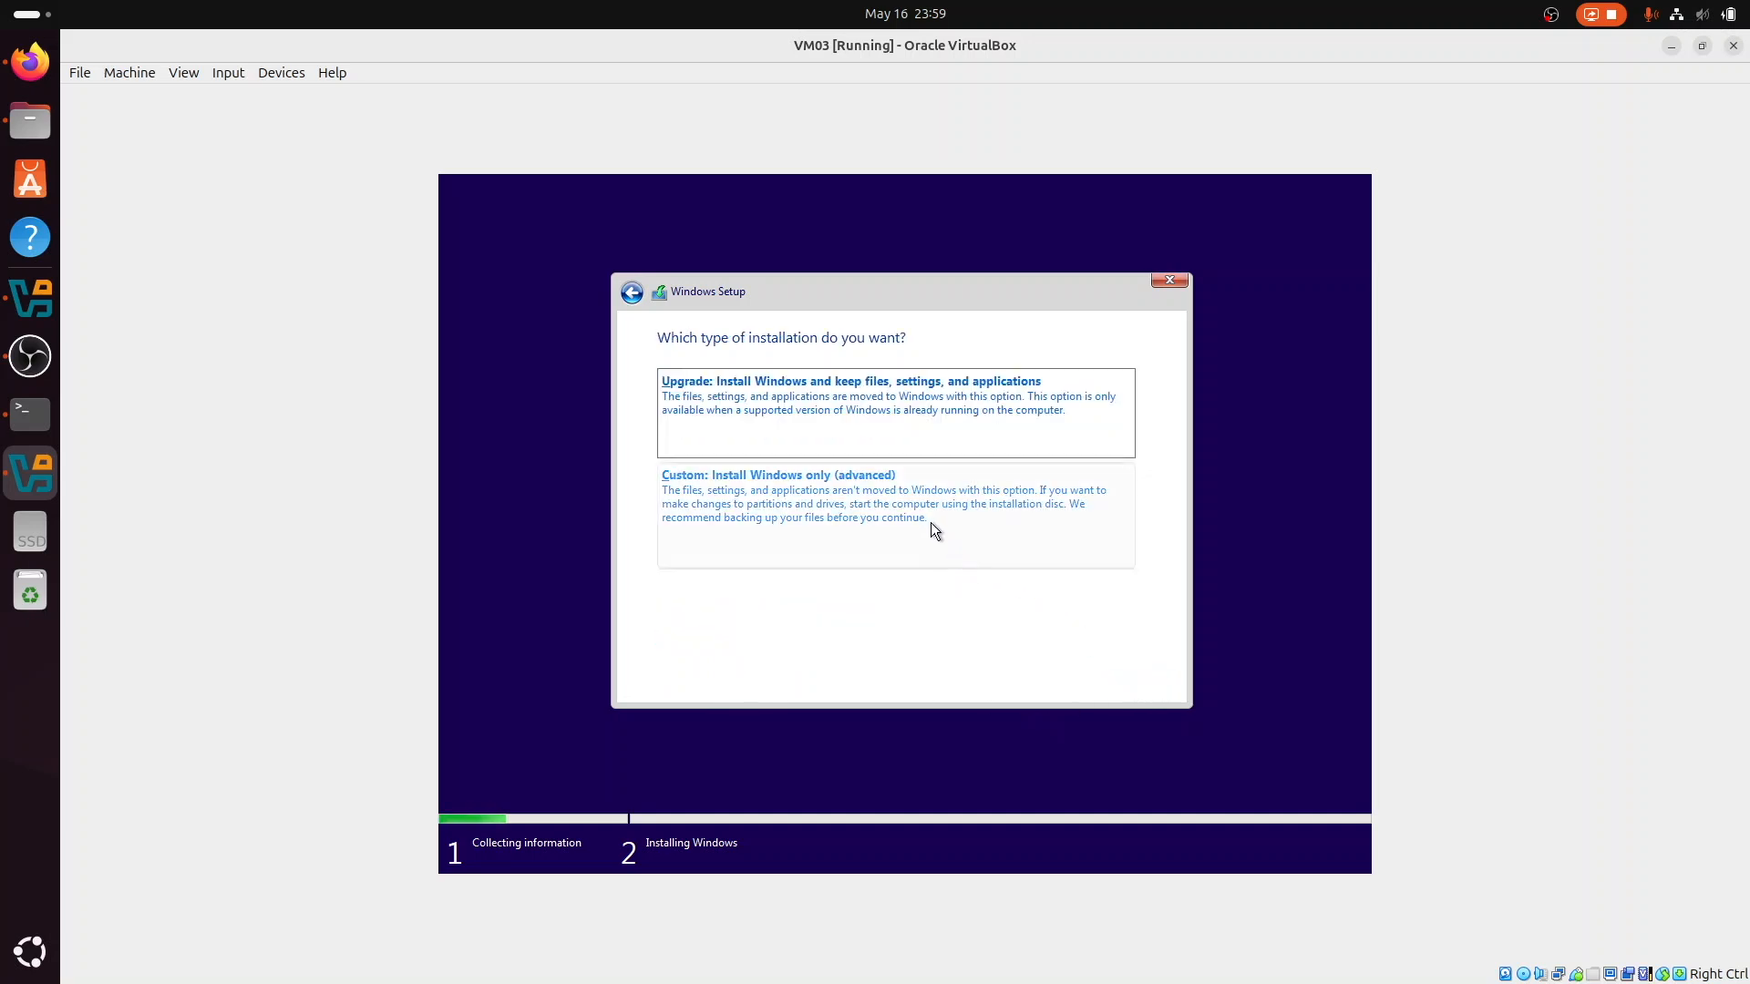
{"action": "left_click", "coordinate": [888, 481]}
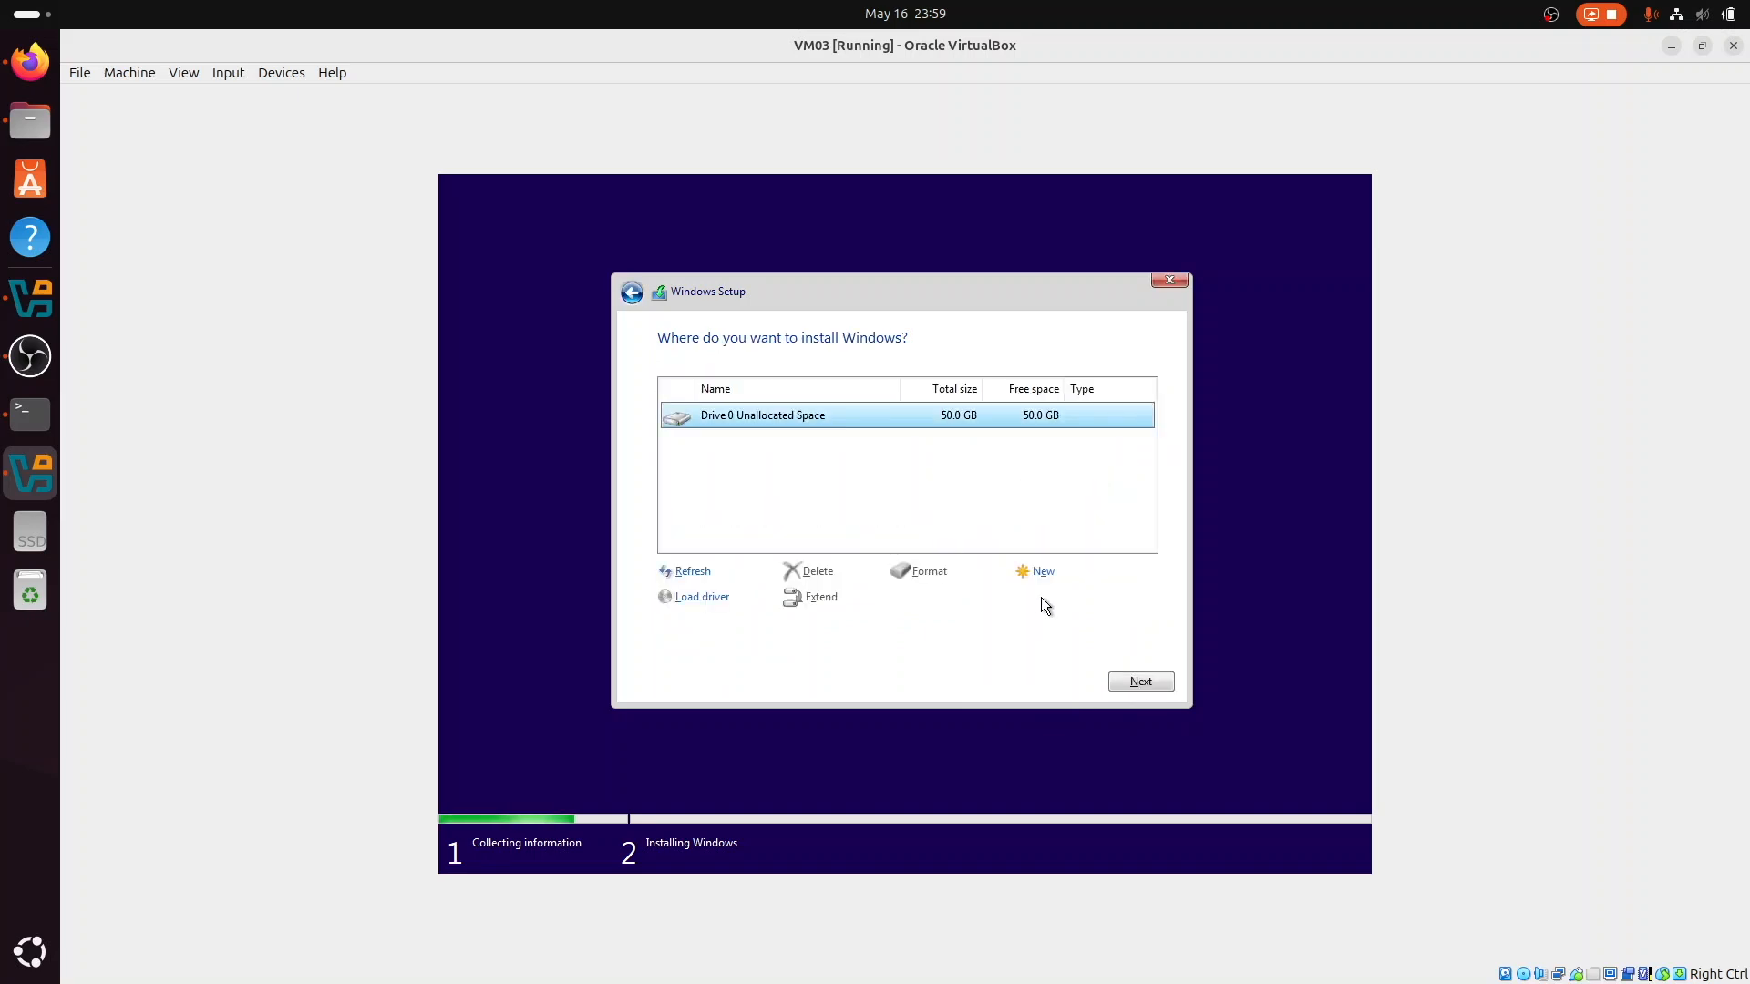
Step: Create a 51200 MB partition from Drive 0's unallocated space and install Windows on Drive 0 Partition 2
{"action": "left_click", "coordinate": [1044, 573]}
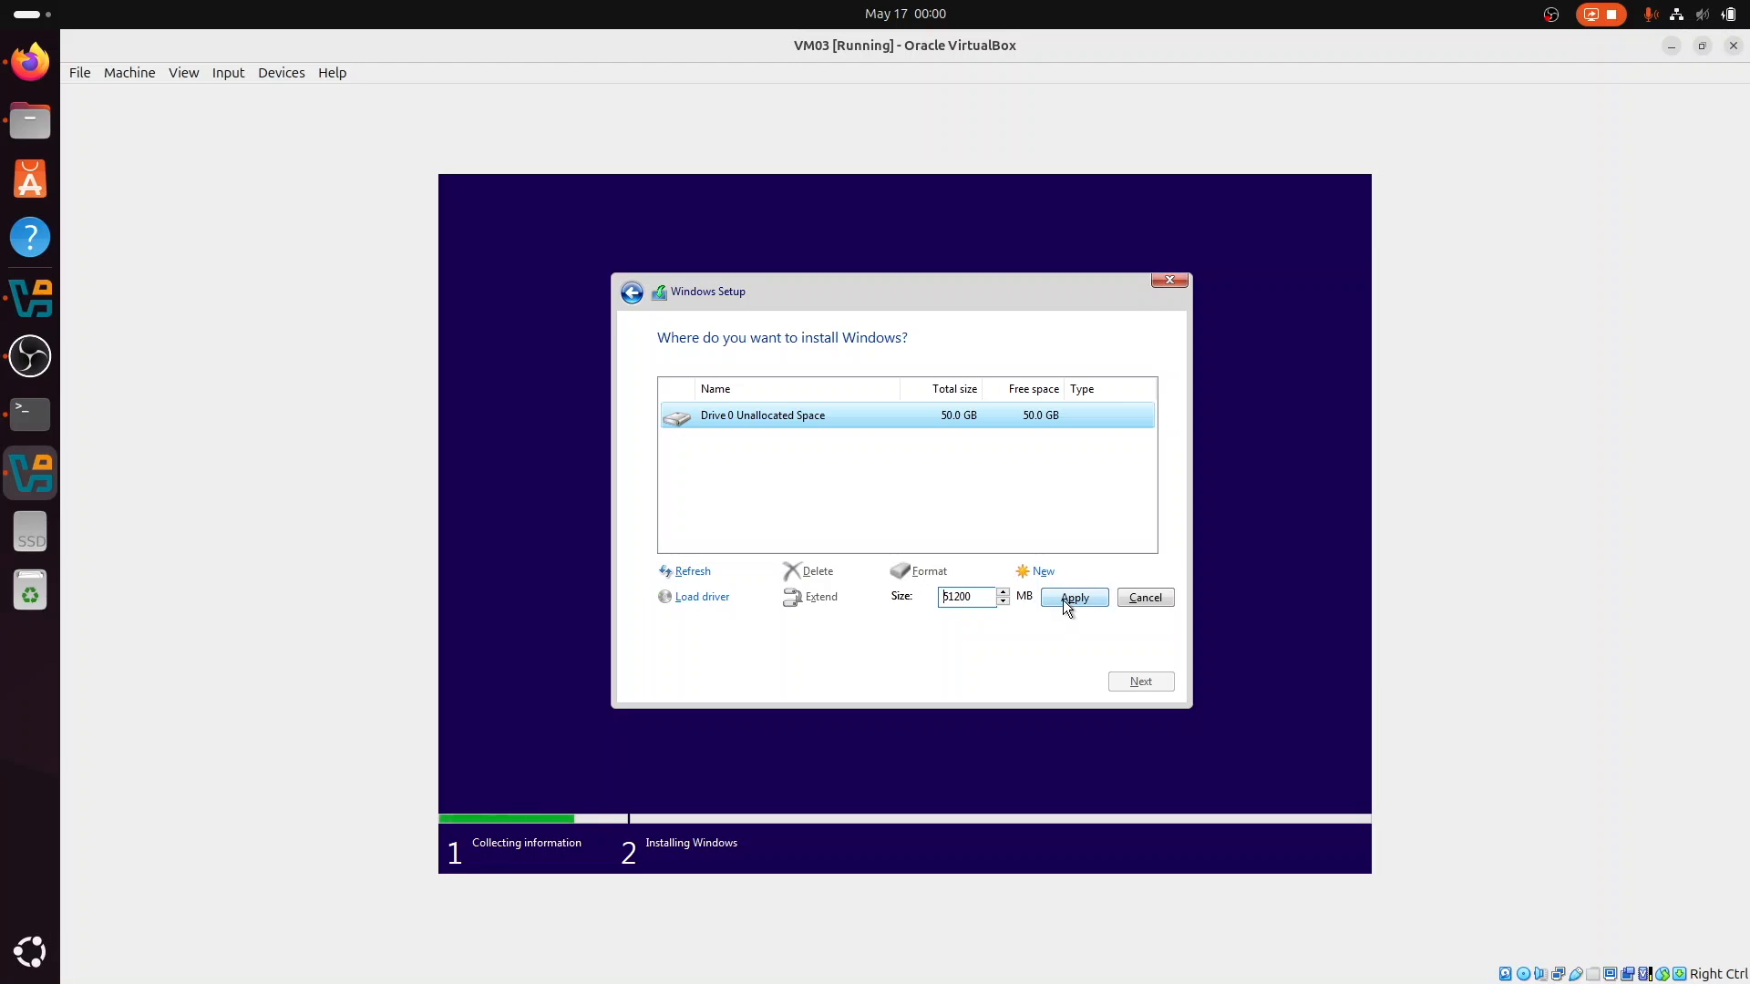
{"action": "left_click", "coordinate": [1062, 599]}
{"action": "left_click", "coordinate": [1039, 594]}
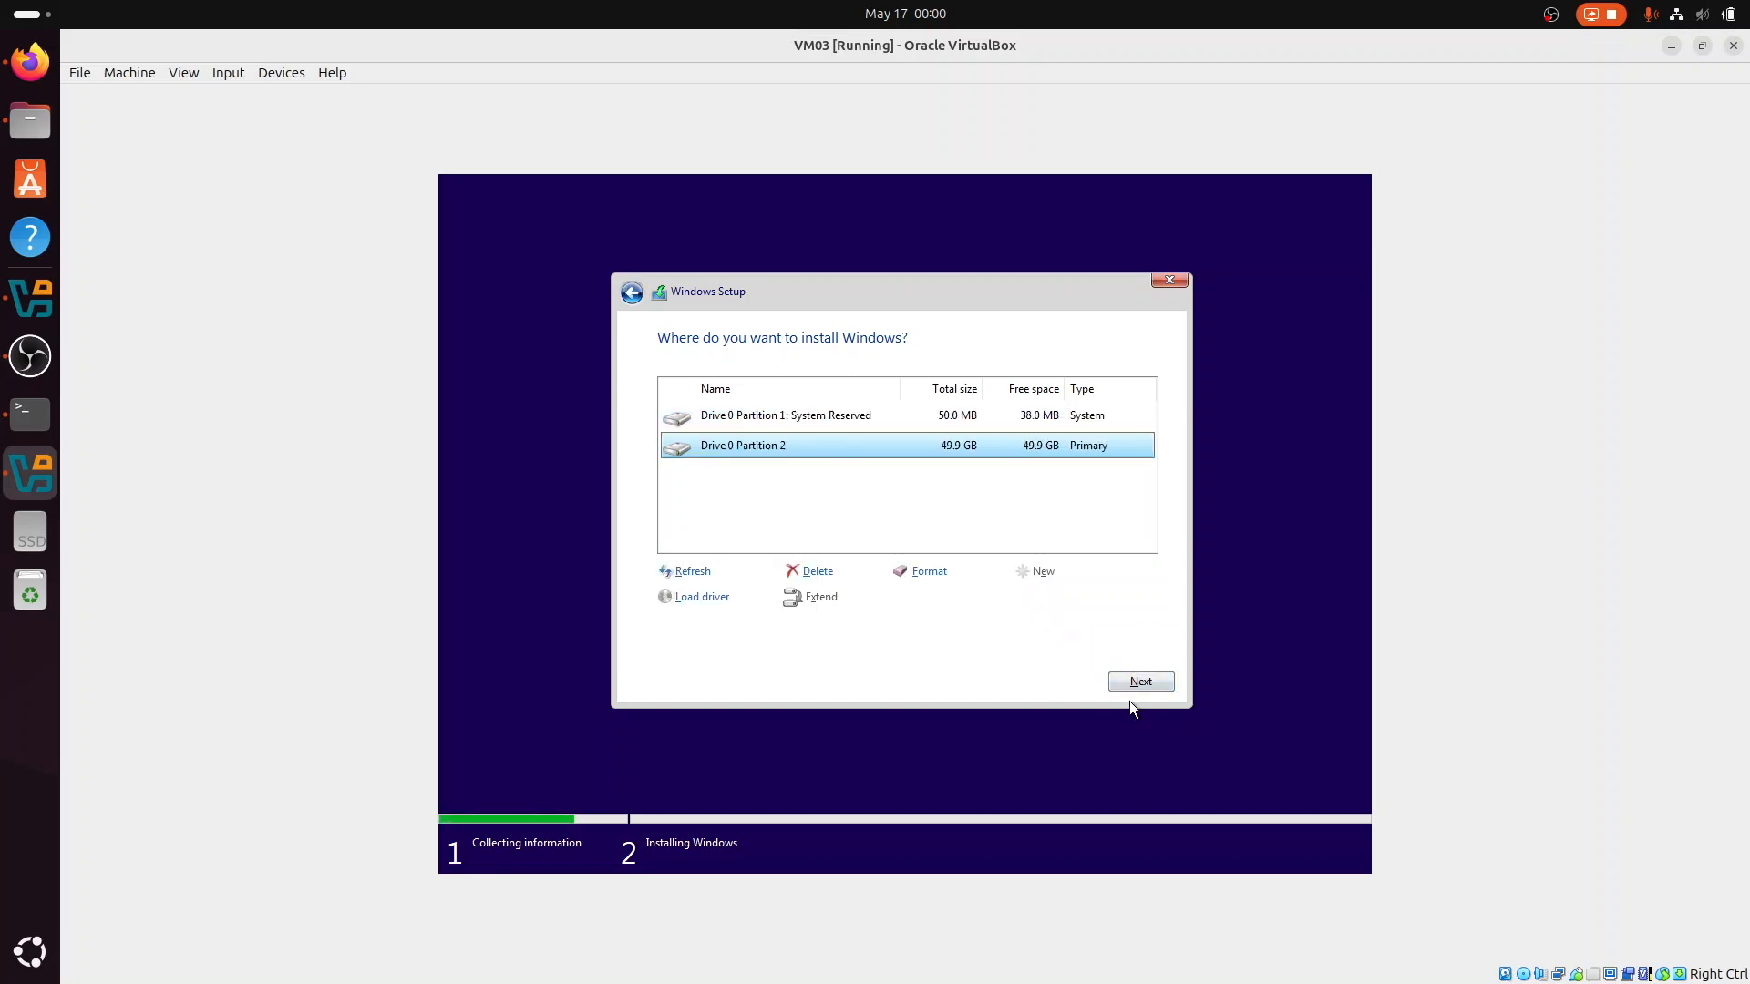
{"action": "left_click", "coordinate": [1134, 692]}
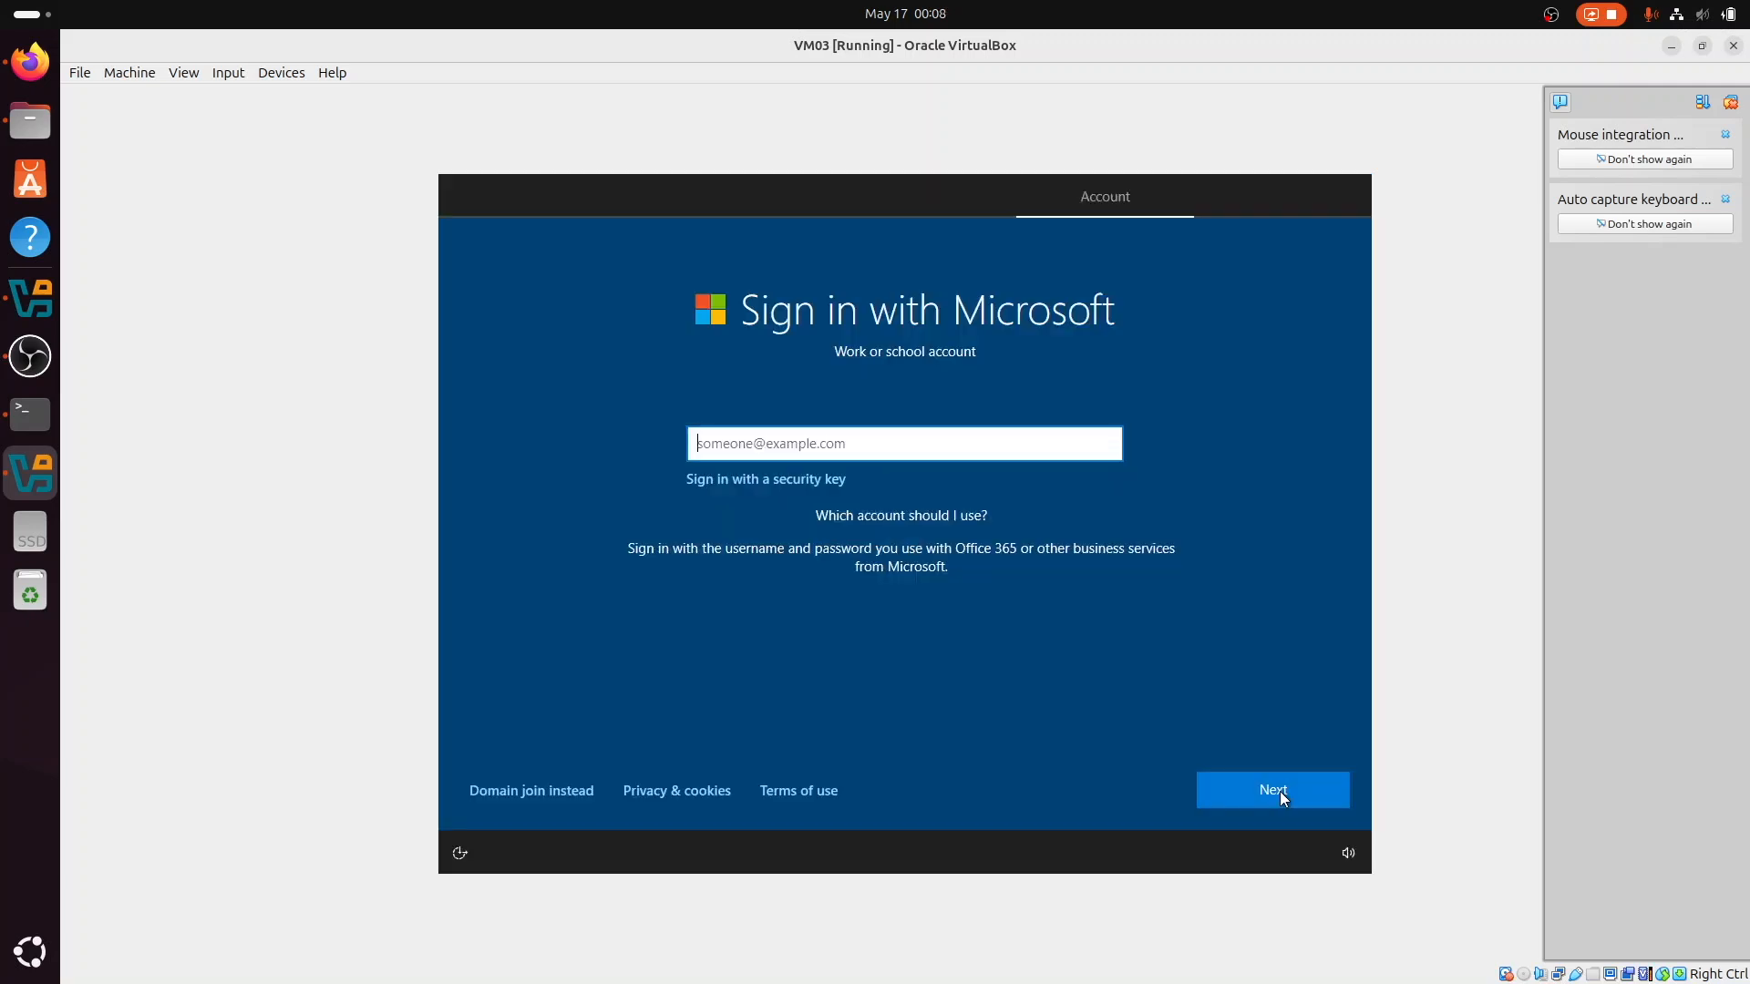
Step: Choose to domain join instead of signing in with Microsoft, and enter the PC user's name
{"action": "left_click", "coordinate": [561, 789]}
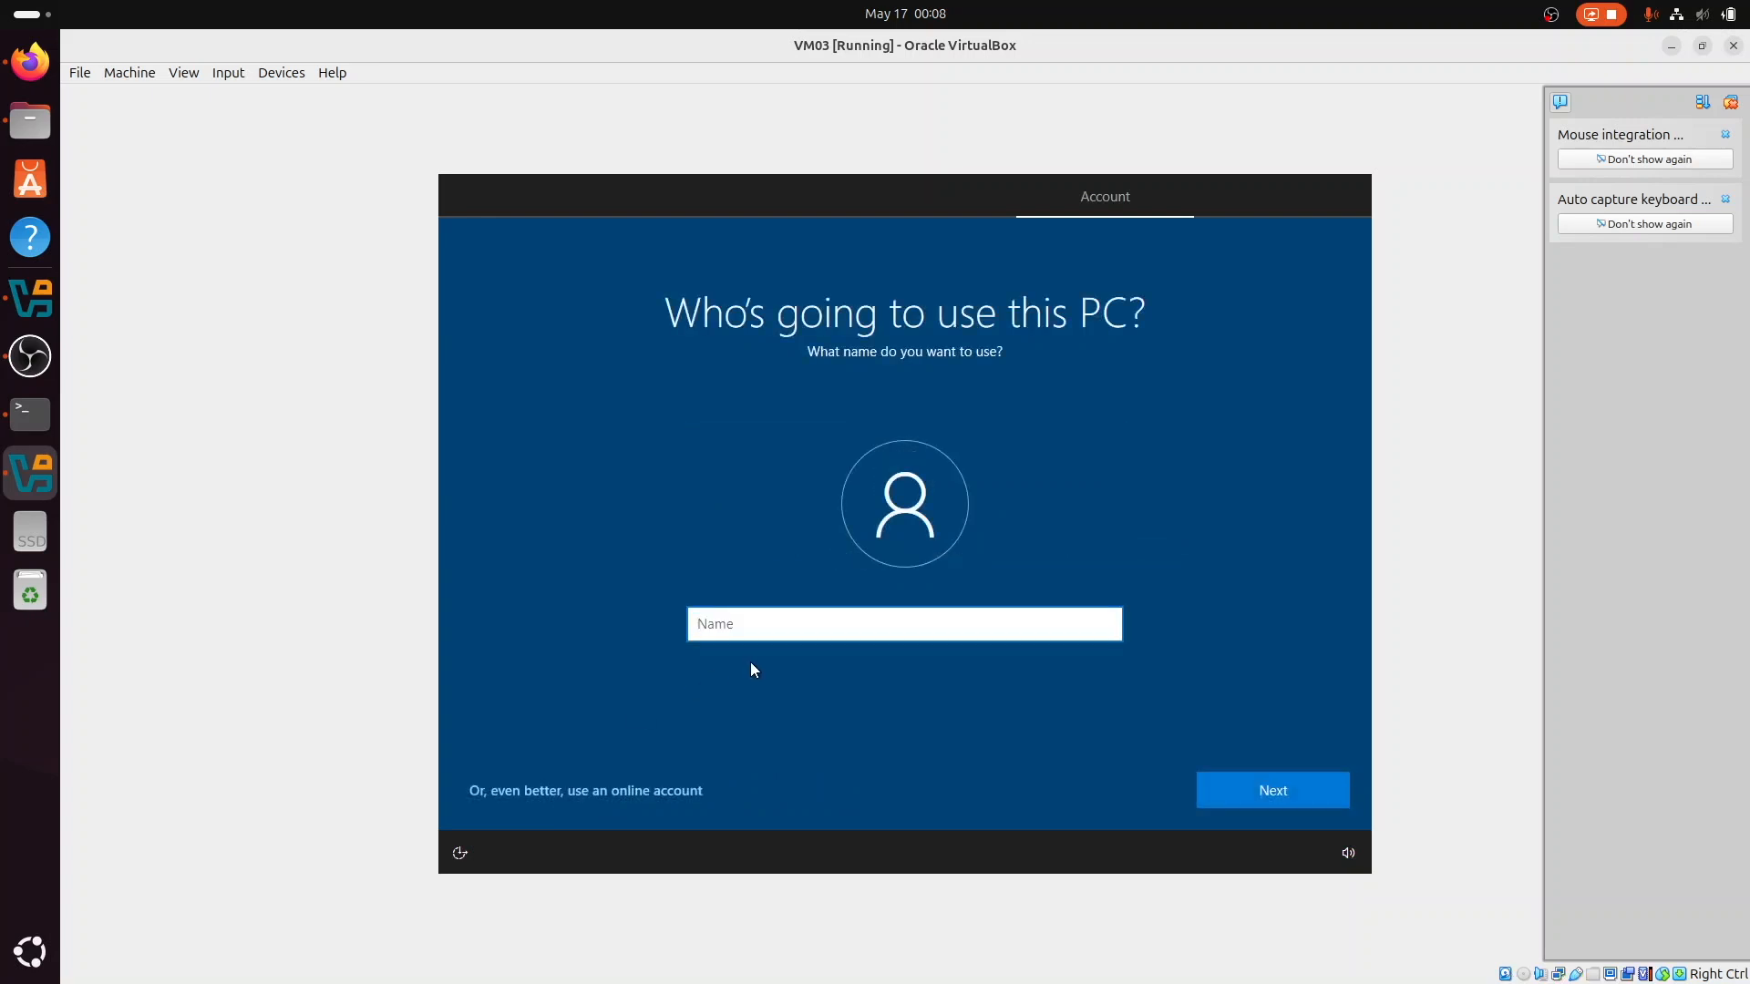
{"action": "type", "text": "rudr"}
{"action": "left_click", "coordinate": [1221, 789]}
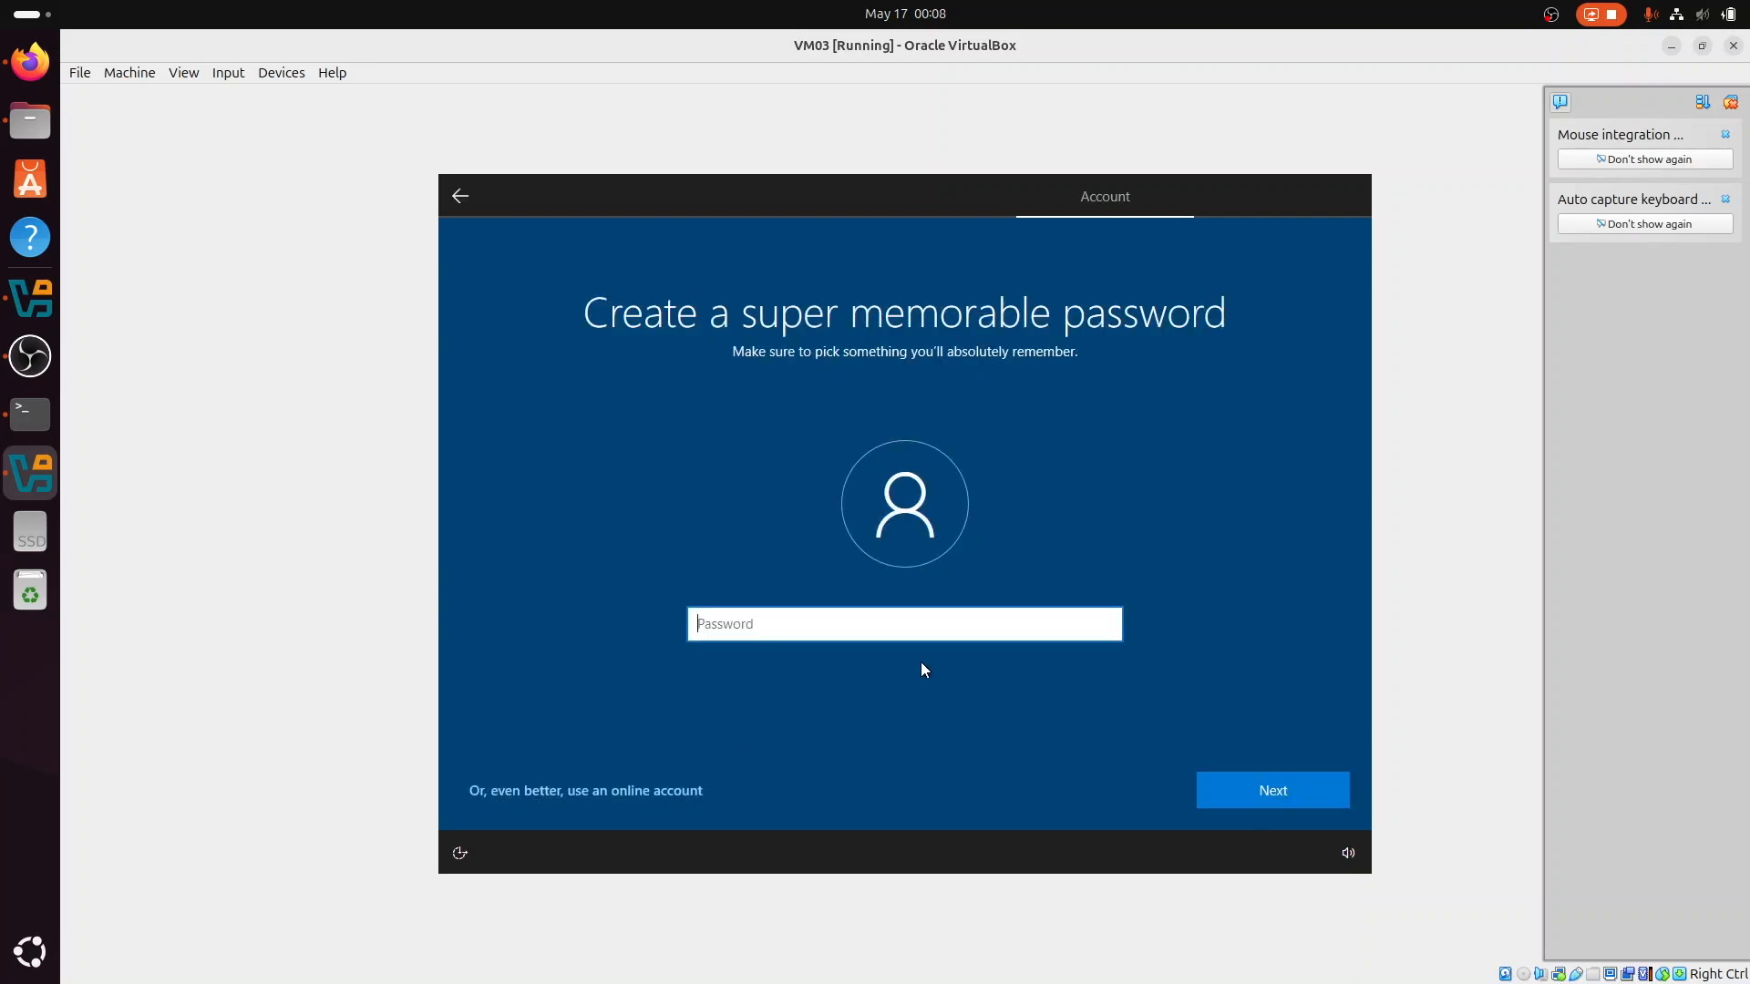
Step: Enter the account password for the new Windows user and confirm it
{"action": "type", "text": "123"}
{"action": "left_click", "coordinate": [1256, 799]}
{"action": "type", "text": "123"}
{"action": "left_click", "coordinate": [1238, 791]}
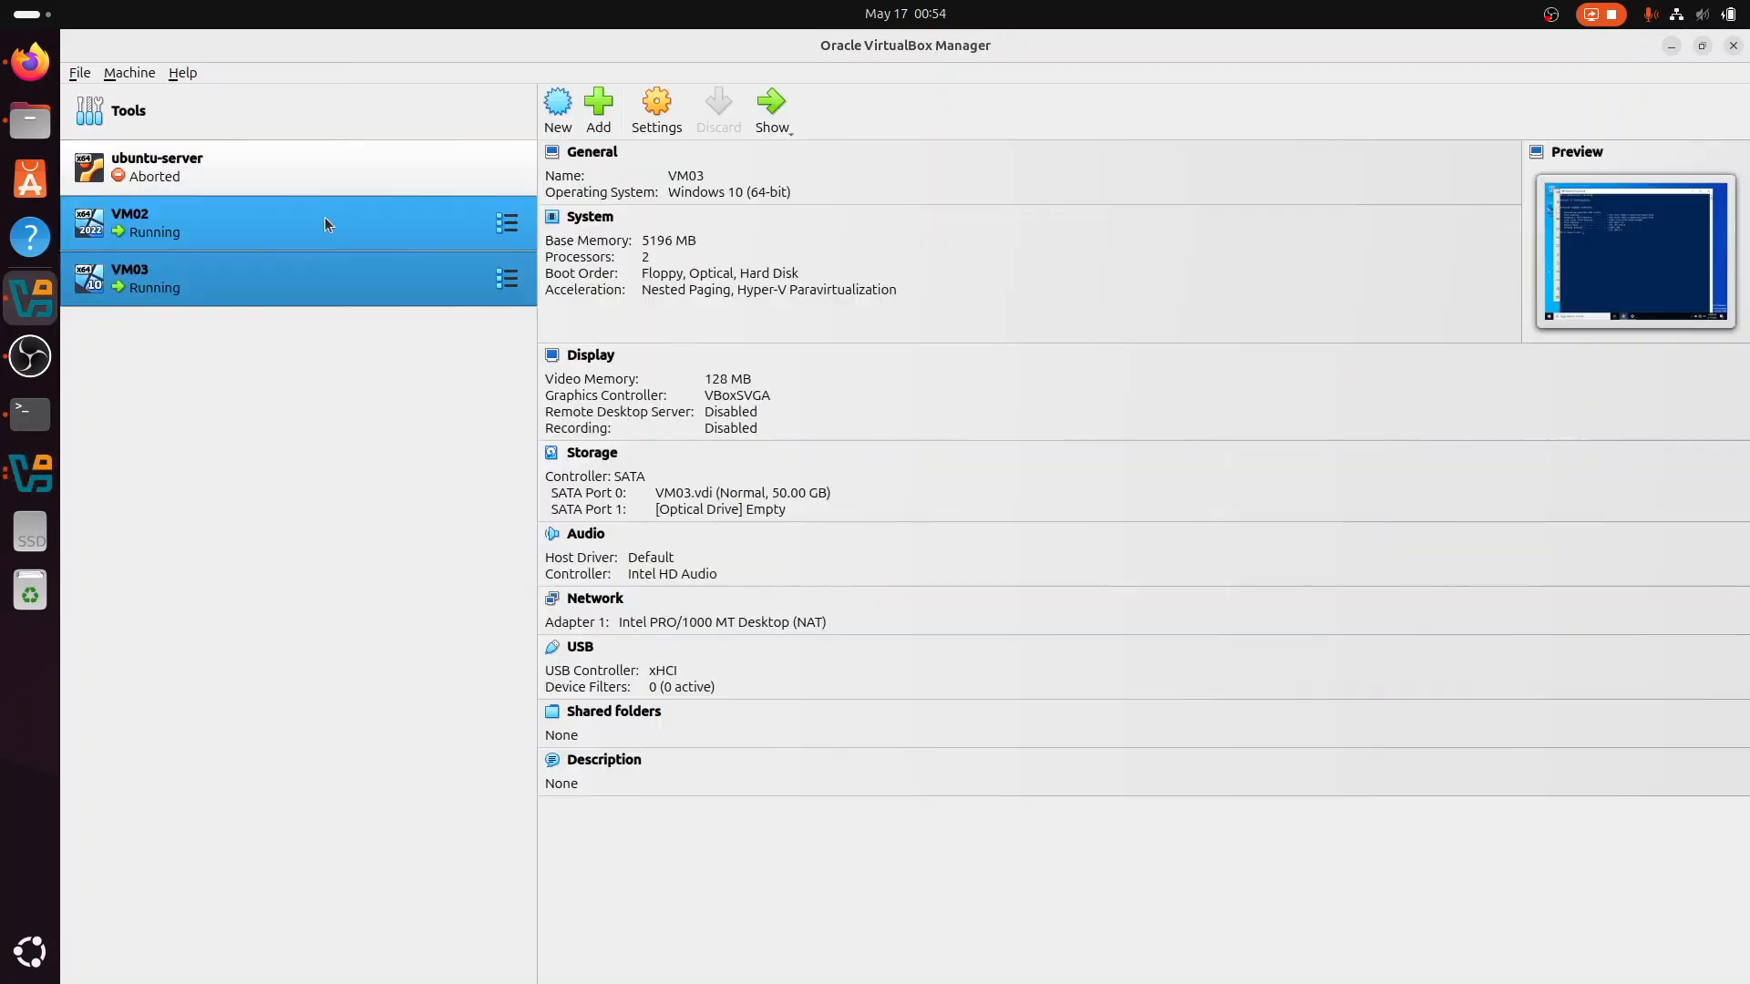
Step: In VM03's network settings, attach Adapter 1 to the Internal Network named intnet and save the change
{"action": "left_click", "coordinate": [324, 217]}
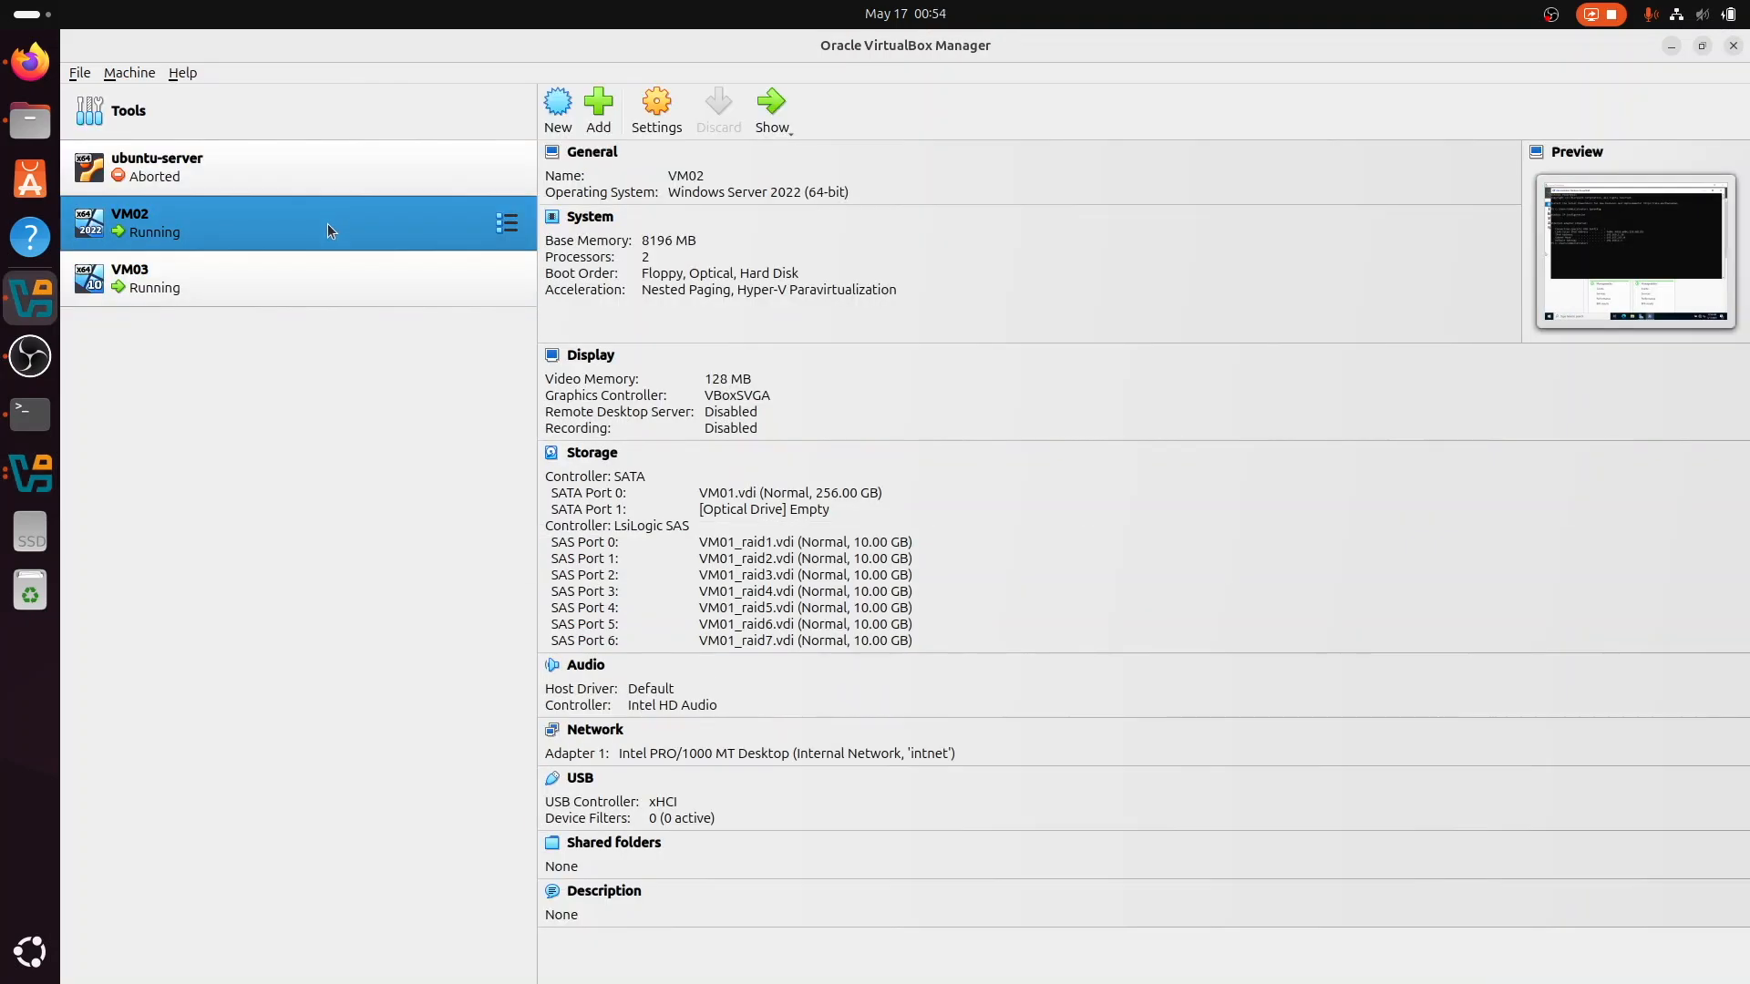
{"action": "left_click", "coordinate": [337, 269], "text": "ctrl"}
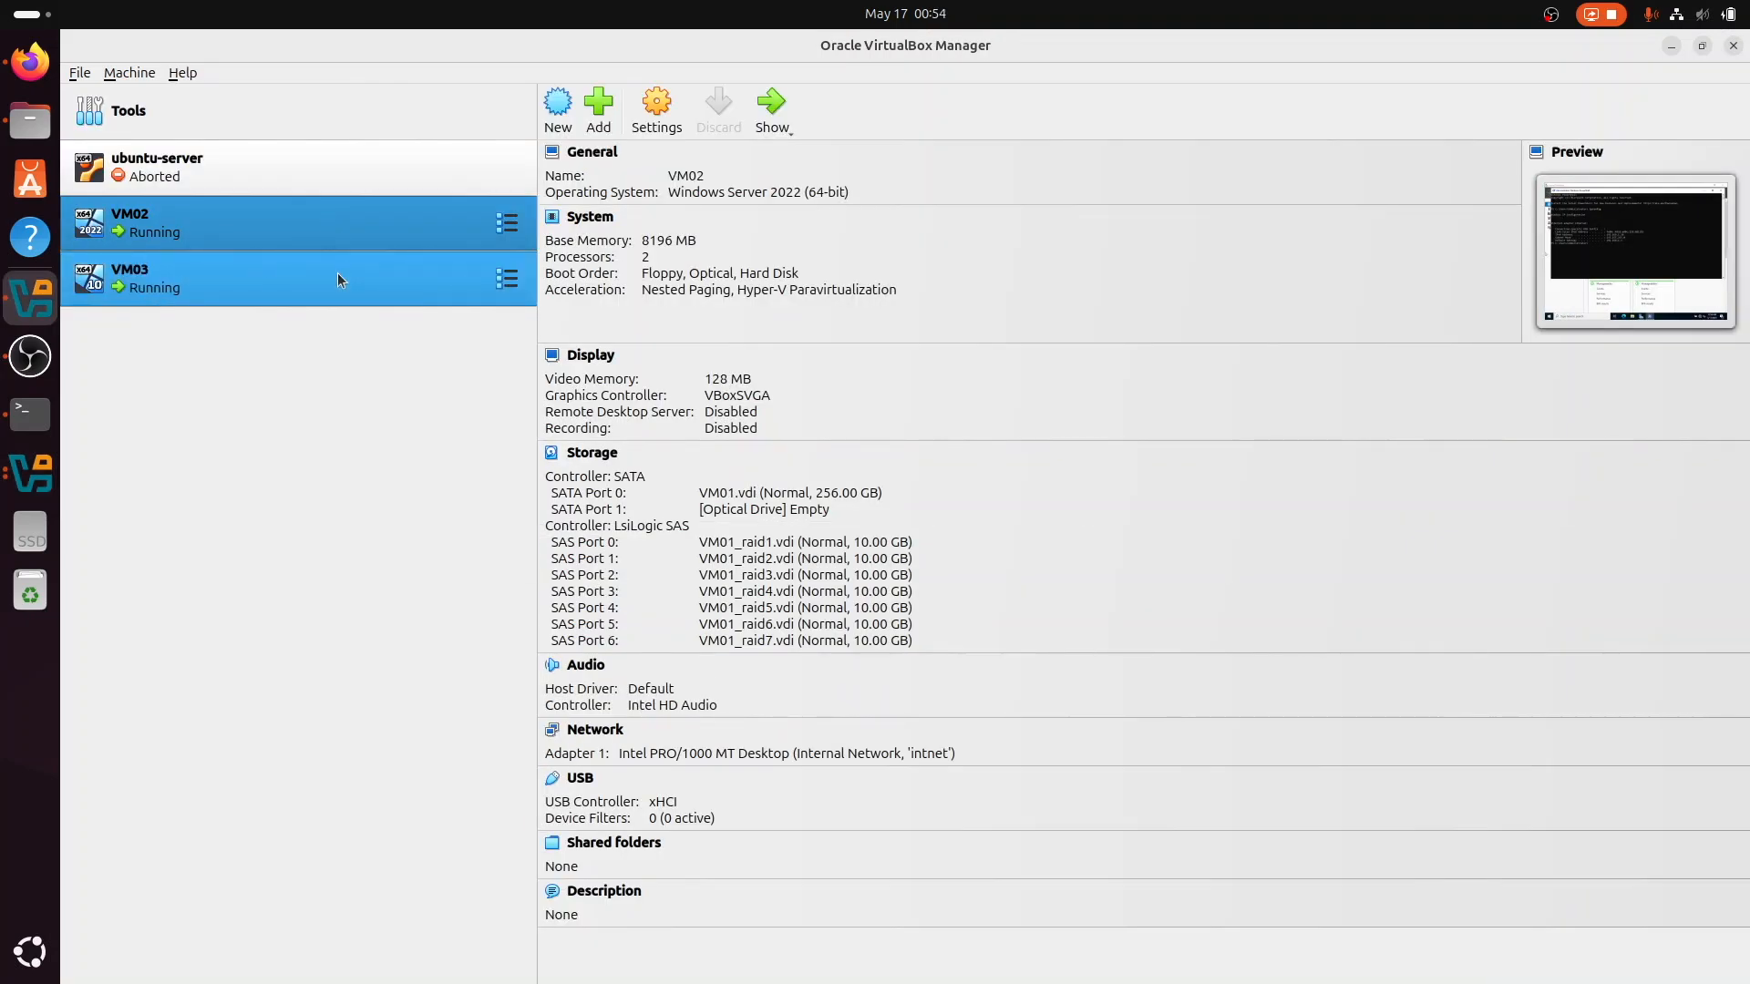
{"action": "left_click", "coordinate": [337, 275]}
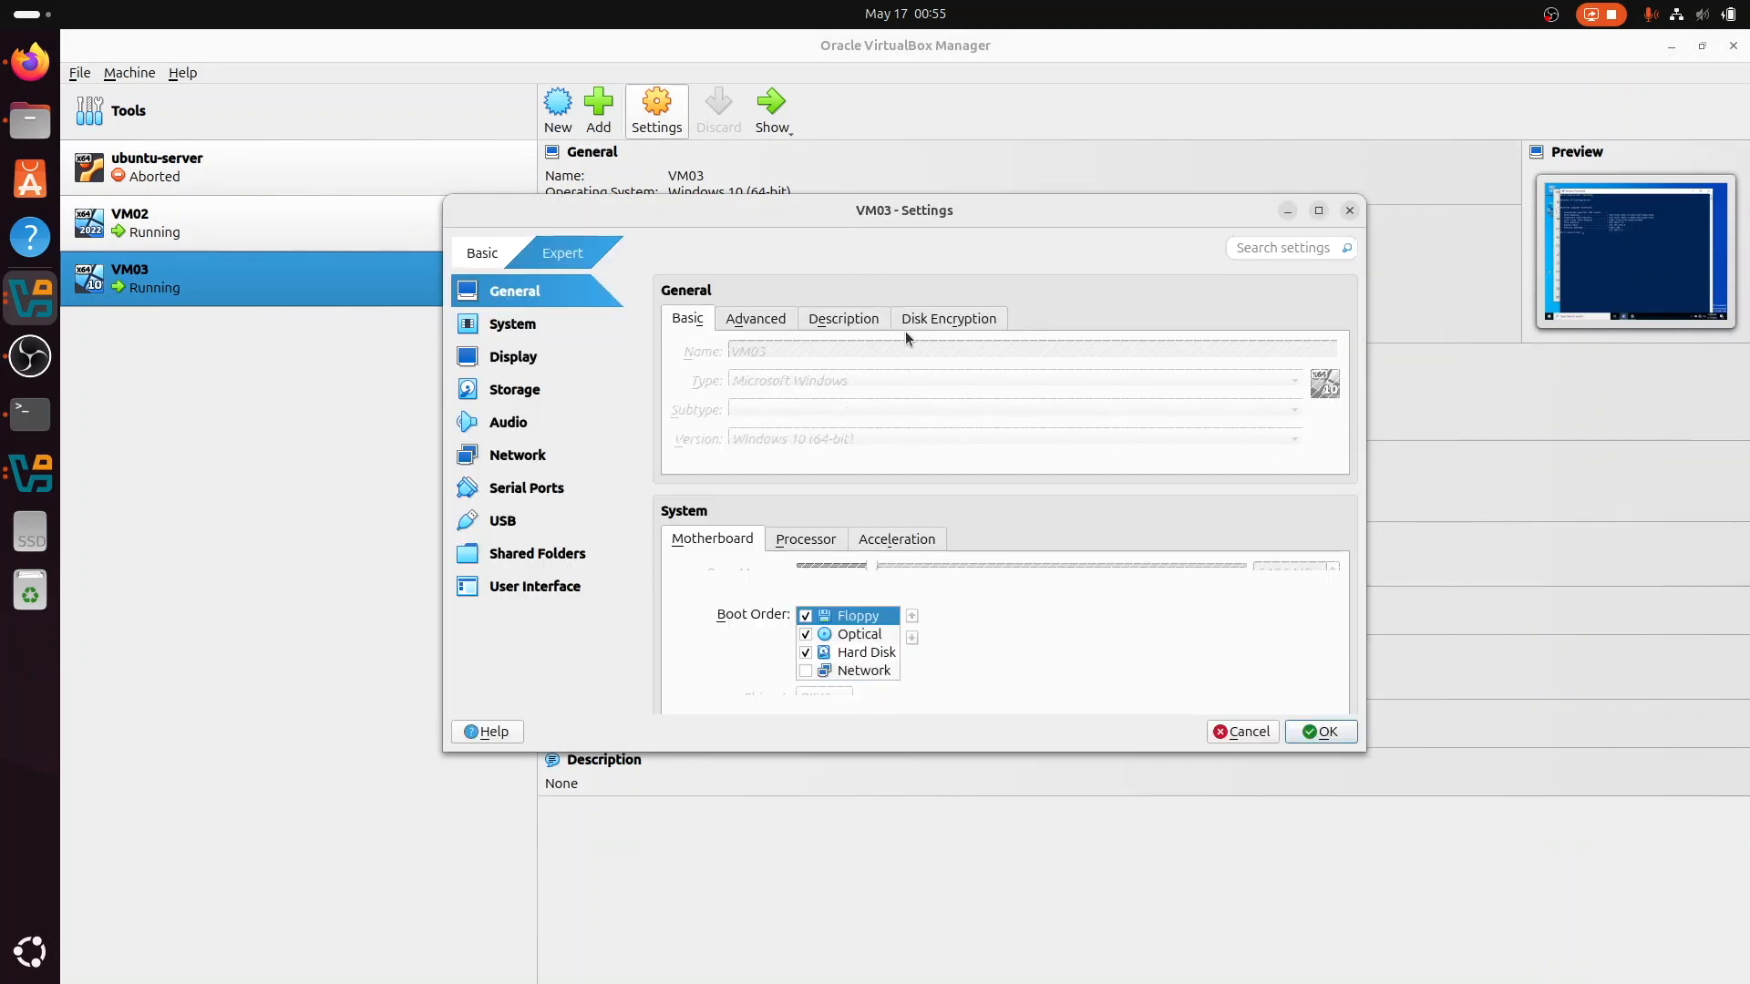
{"action": "left_click", "coordinate": [542, 462]}
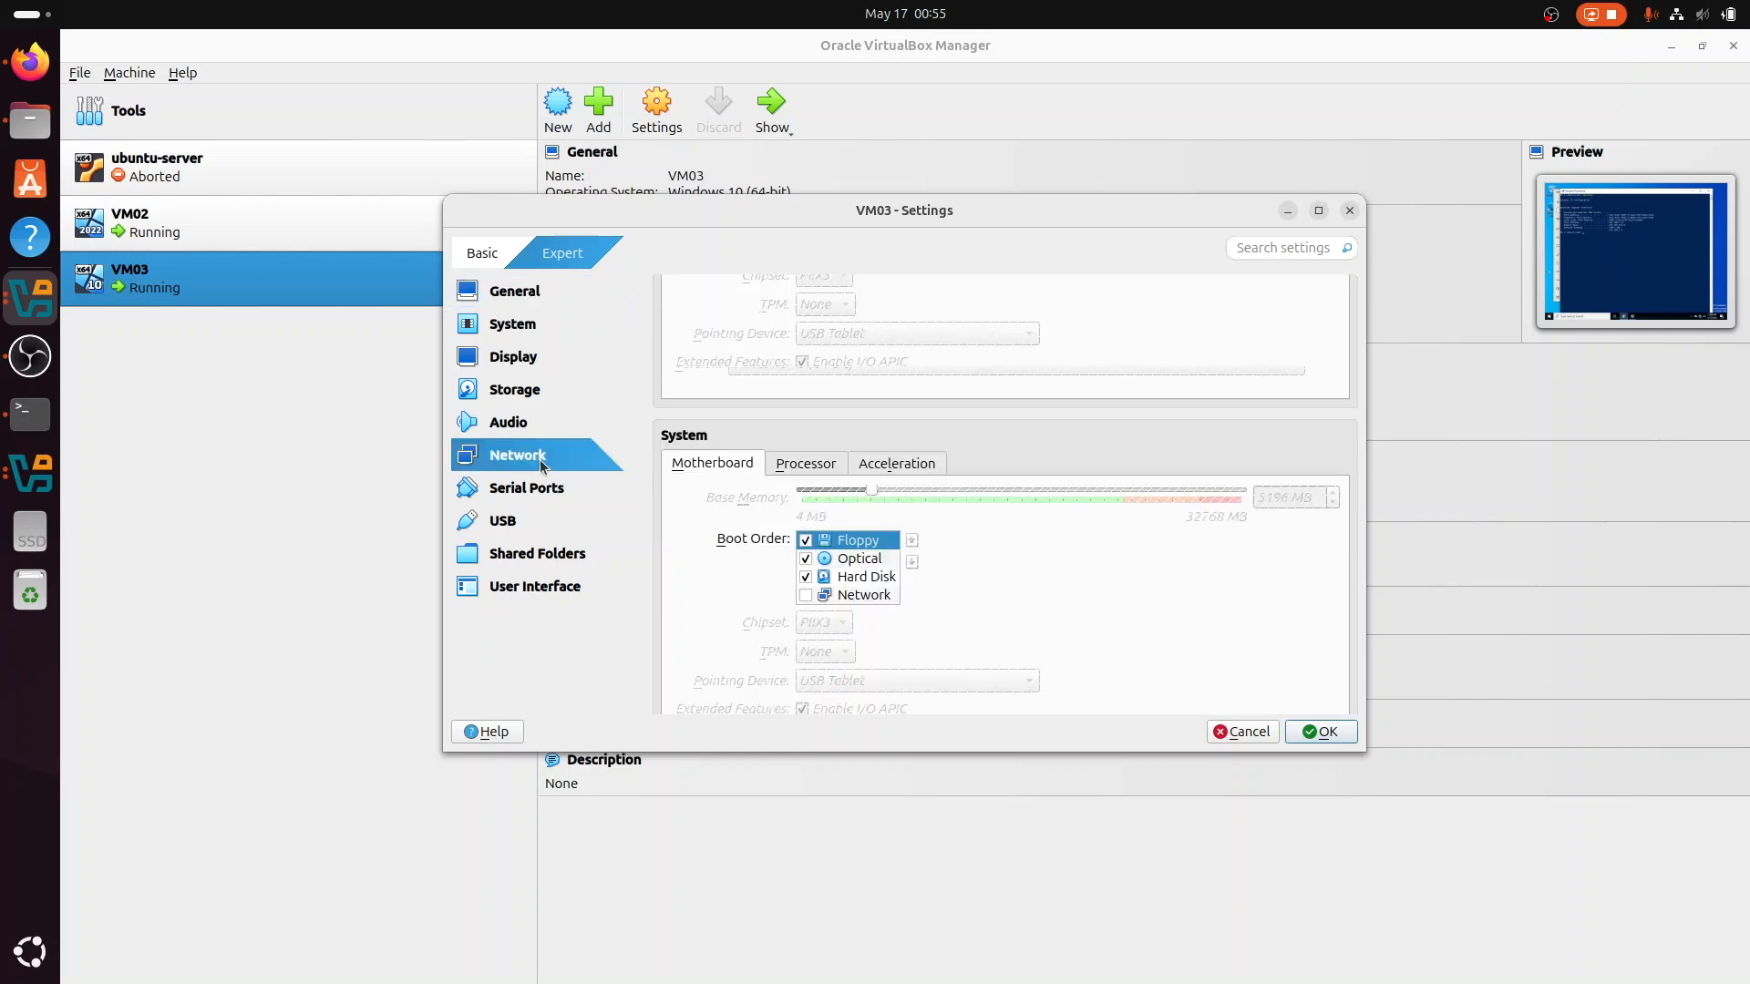
{"action": "left_click", "coordinate": [888, 381]}
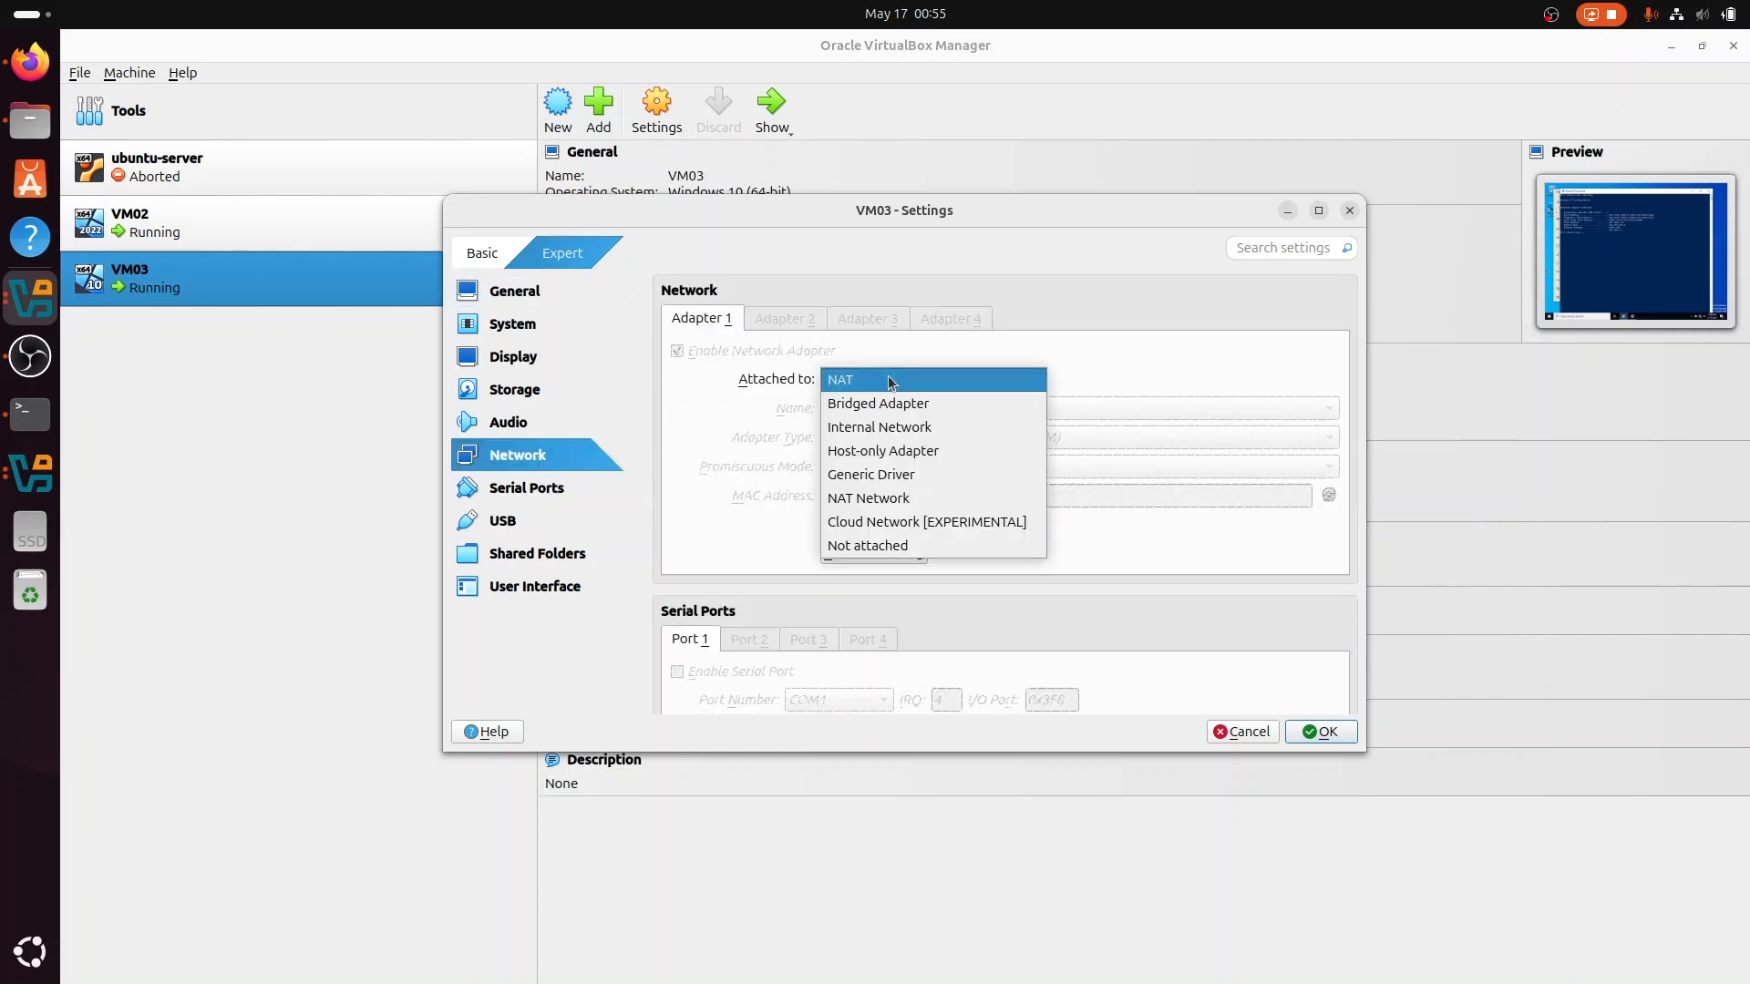
{"action": "left_click", "coordinate": [907, 427]}
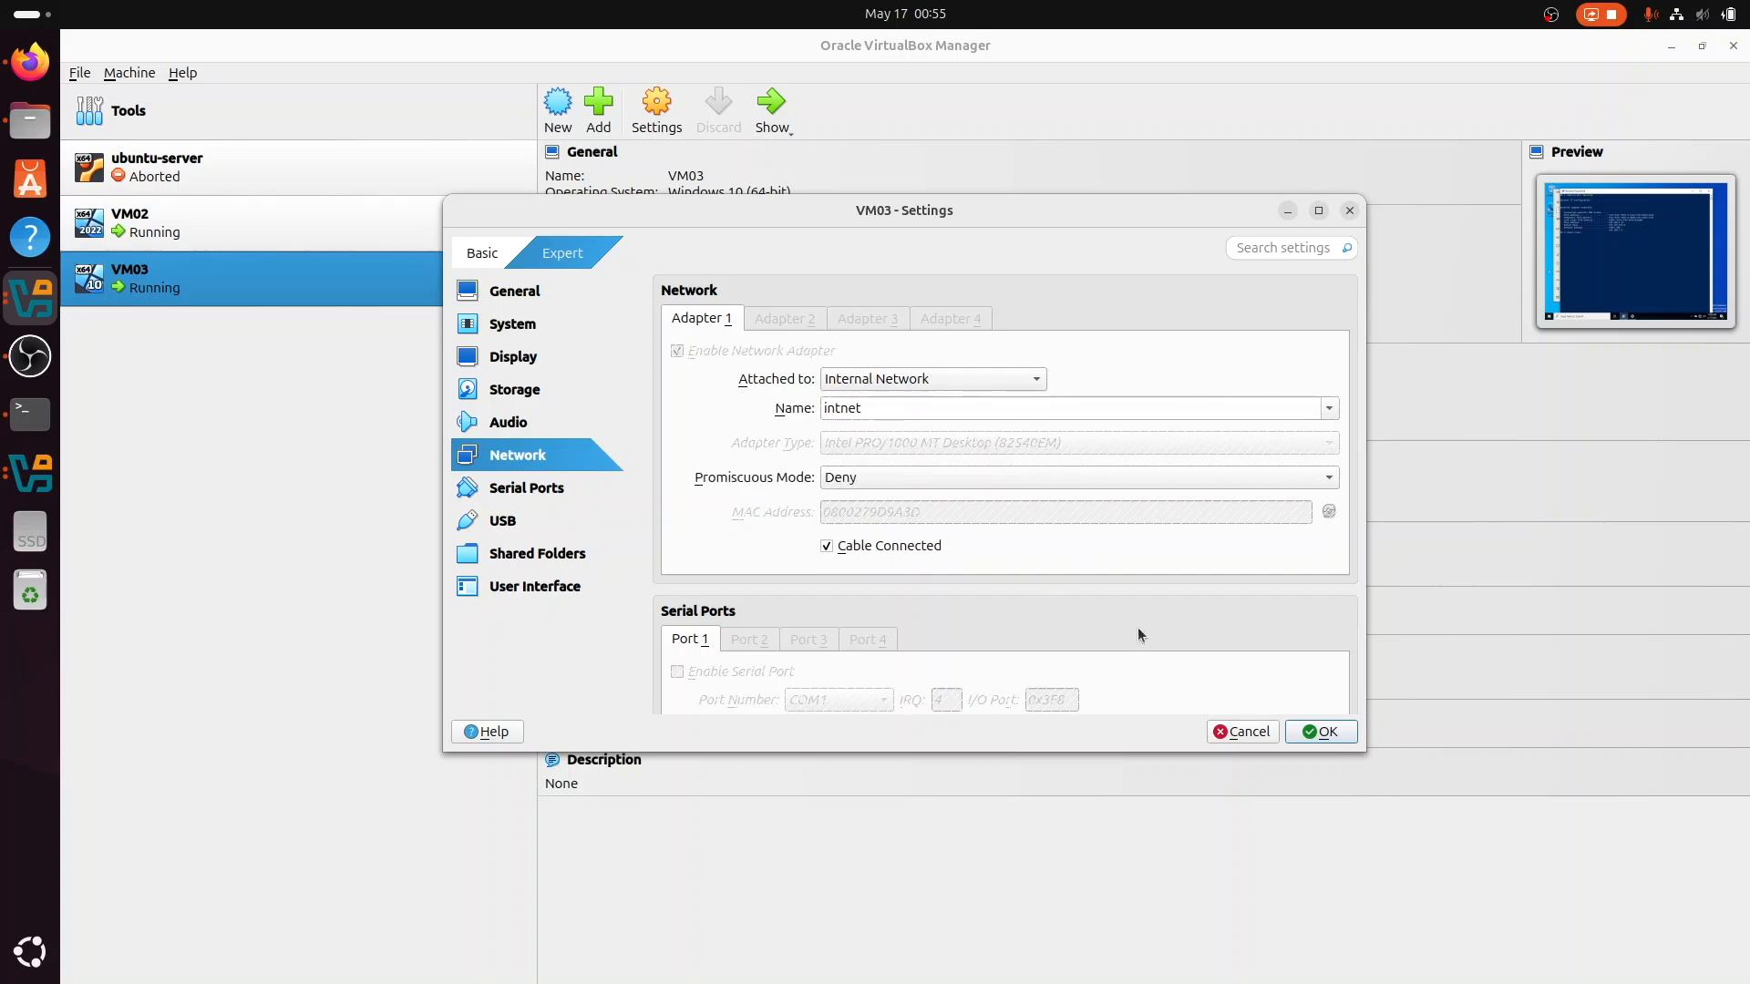
{"action": "left_click", "coordinate": [1313, 735]}
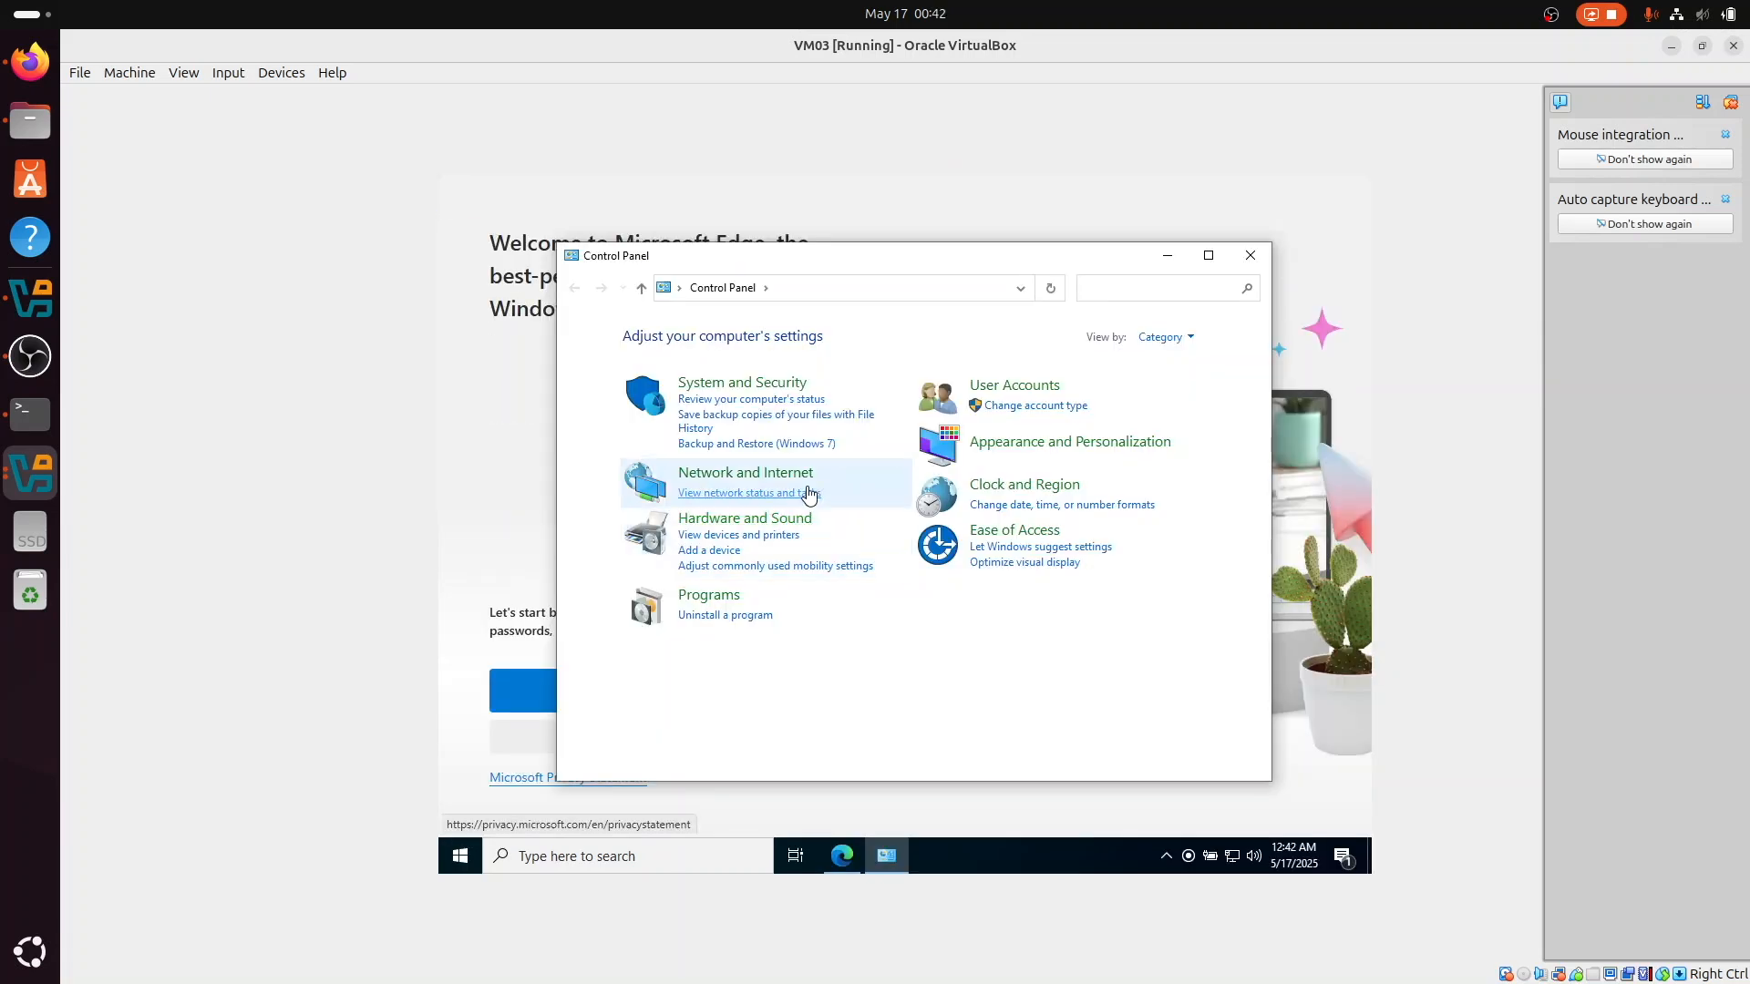
Step: Open the Internet Protocol Version 4 (TCP/IPv4) properties of VM03's Ethernet adapter from the Control Panel's network connections
{"action": "left_click", "coordinate": [806, 481]}
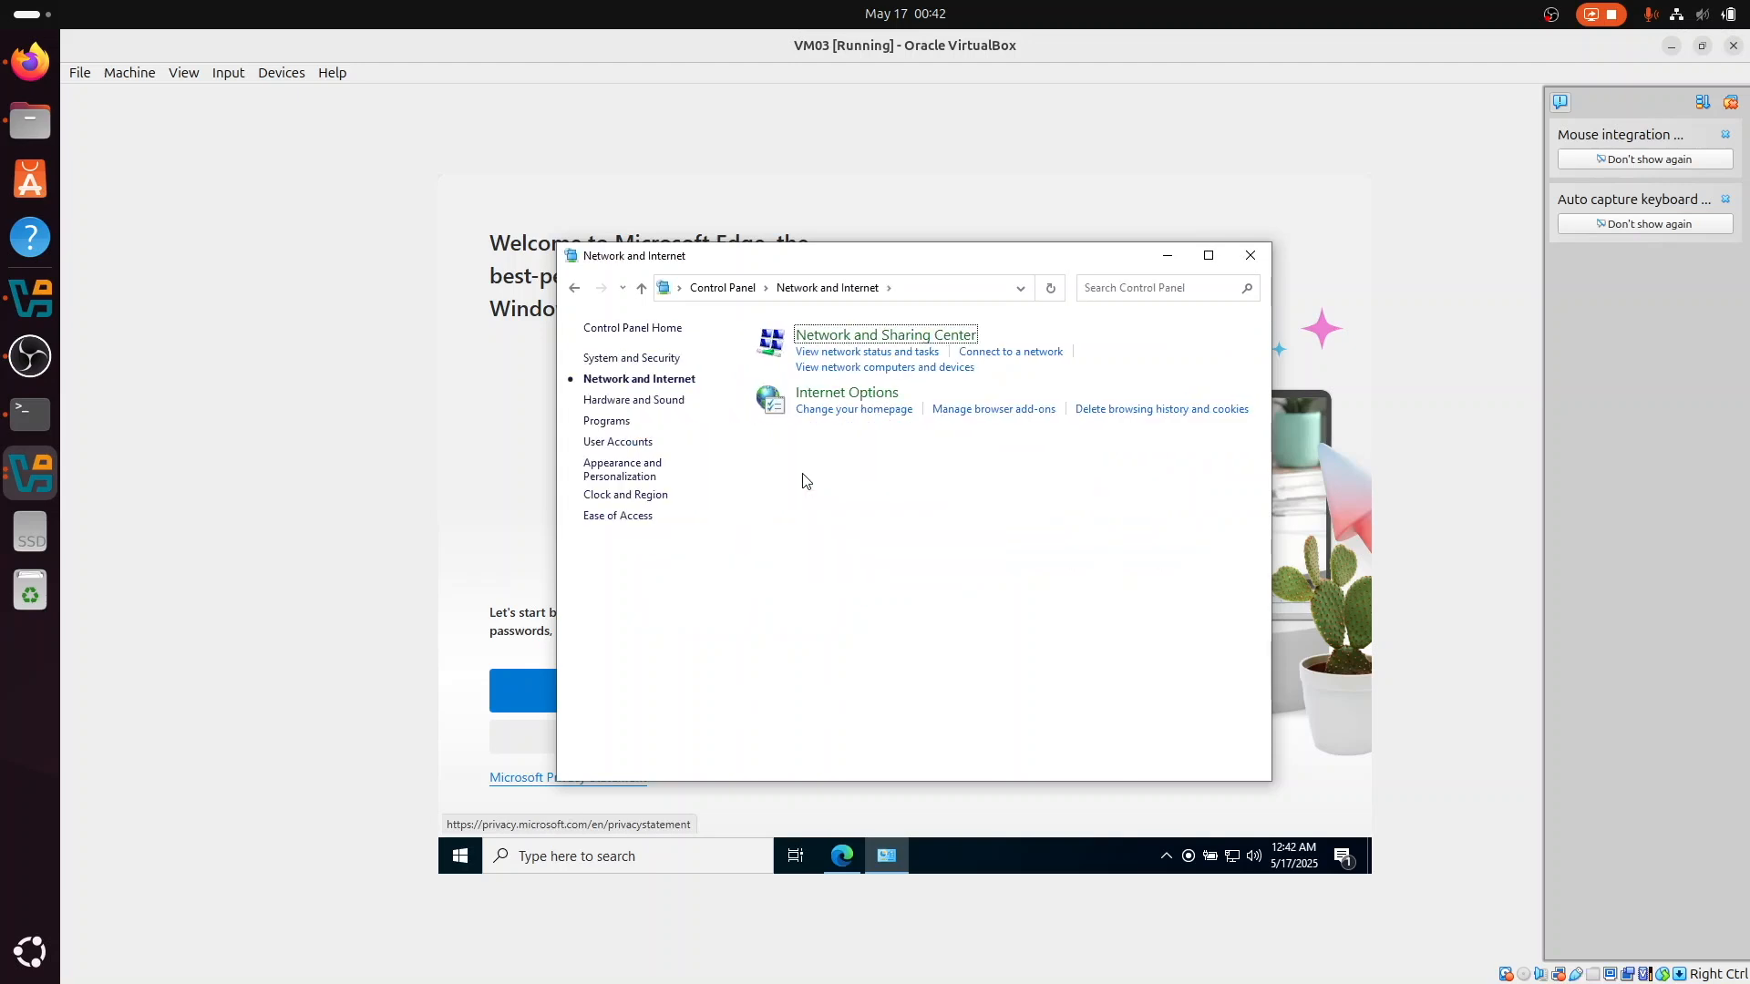
{"action": "left_click", "coordinate": [832, 340]}
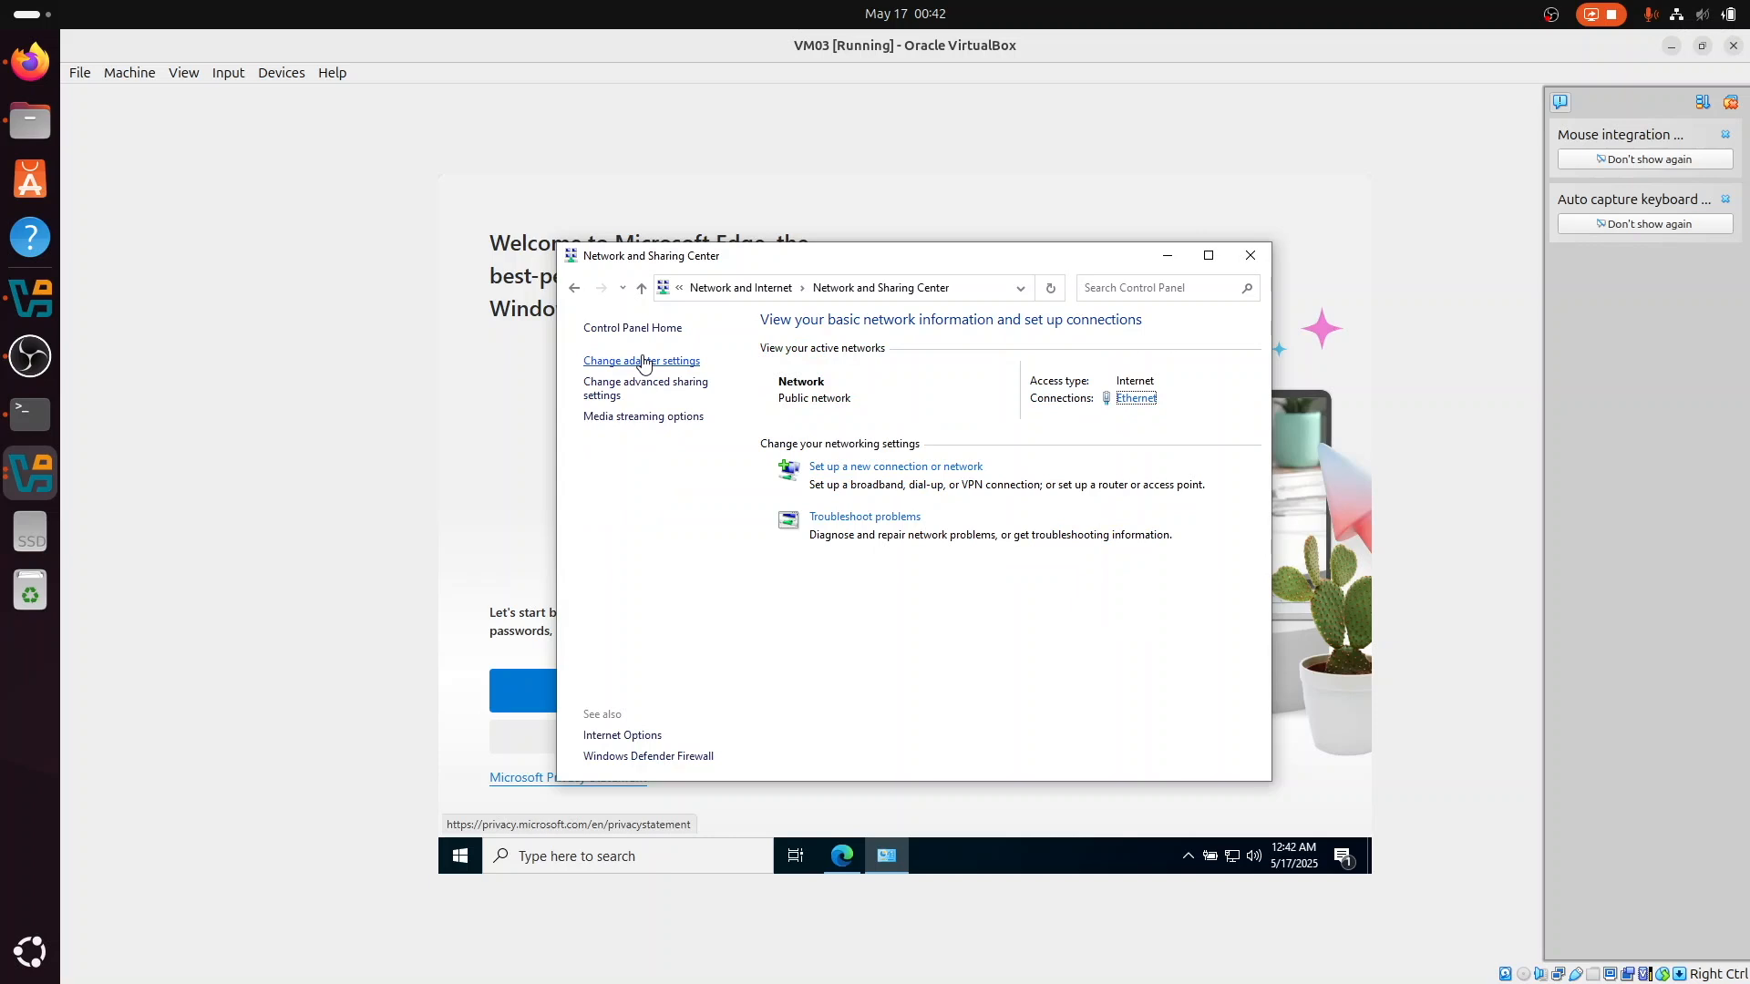
{"action": "left_click", "coordinate": [642, 361]}
{"action": "left_click", "coordinate": [752, 408]}
{"action": "right_click", "coordinate": [754, 408]}
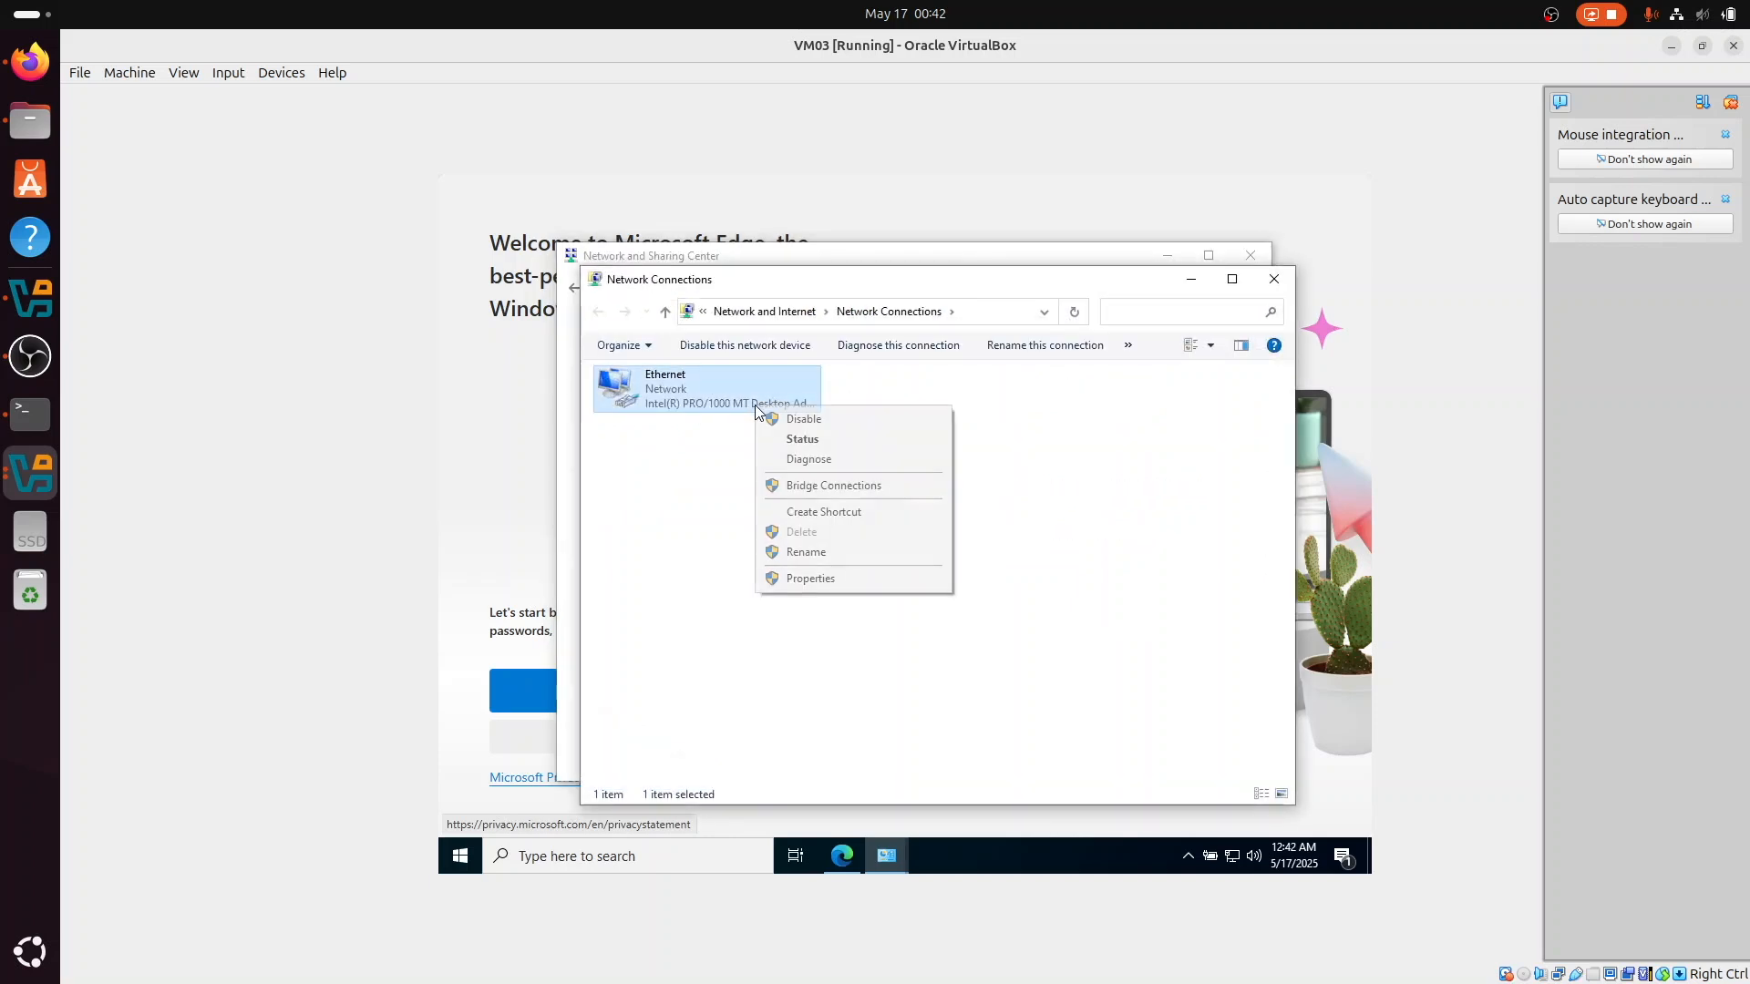
{"action": "left_click", "coordinate": [809, 583]}
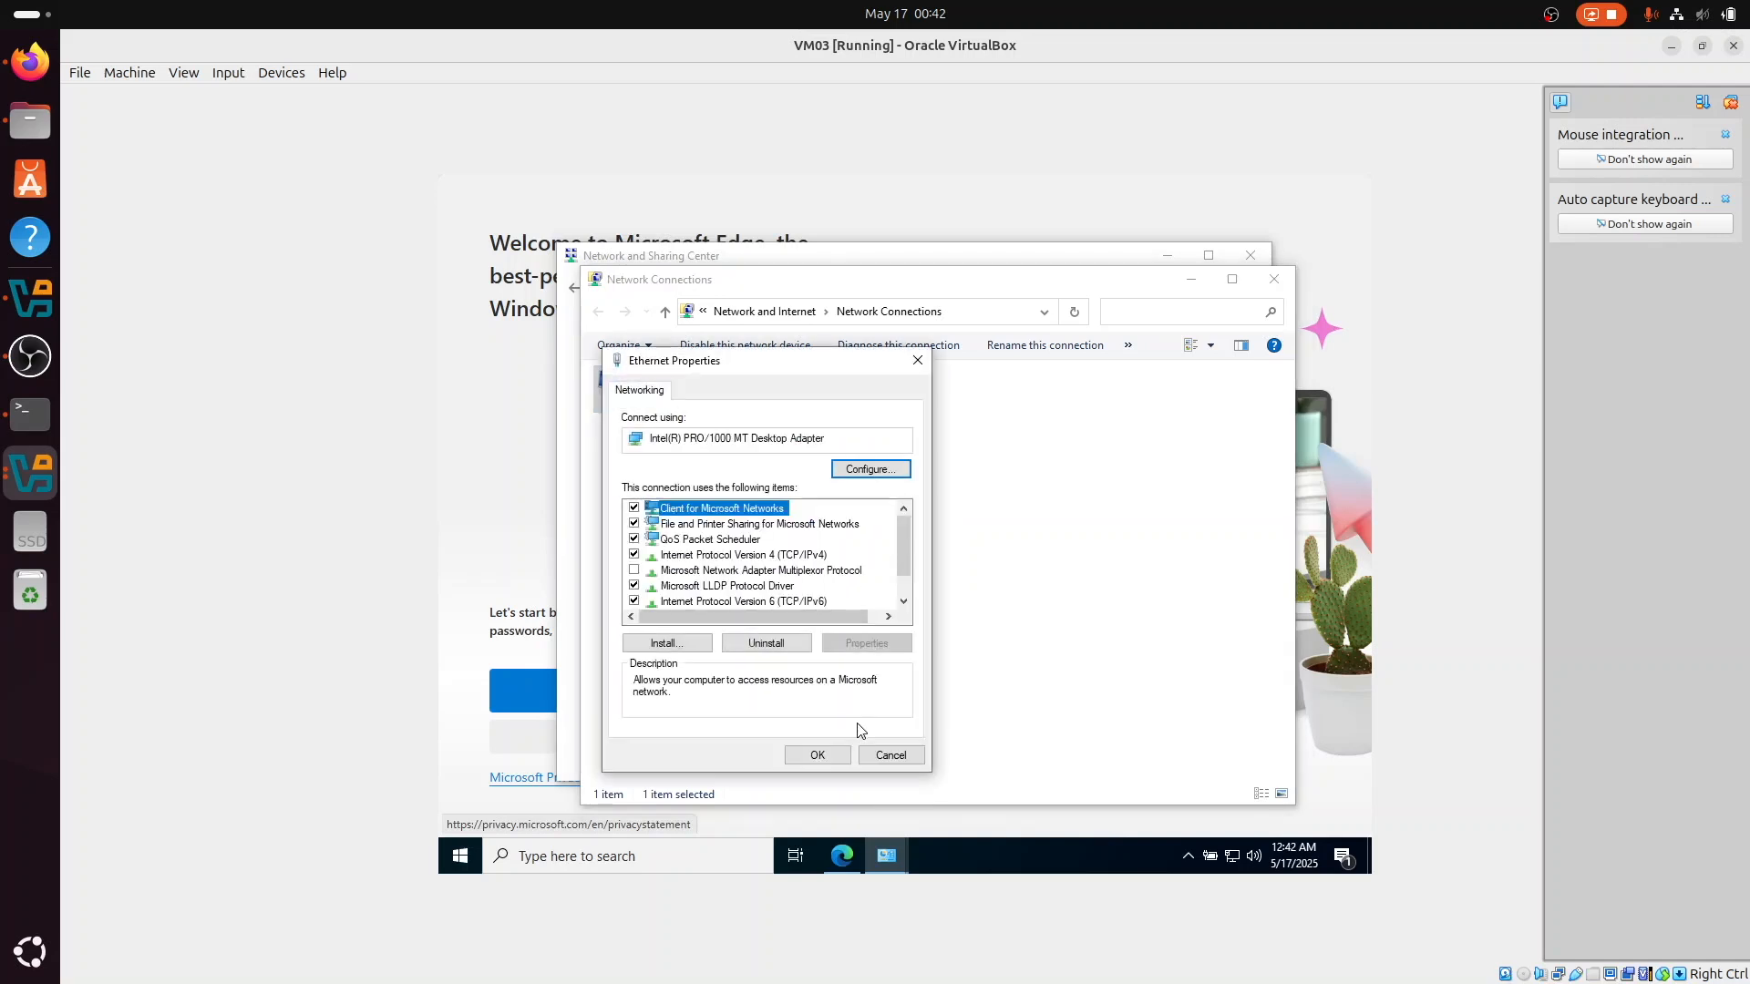
{"action": "double_click", "coordinate": [755, 555]}
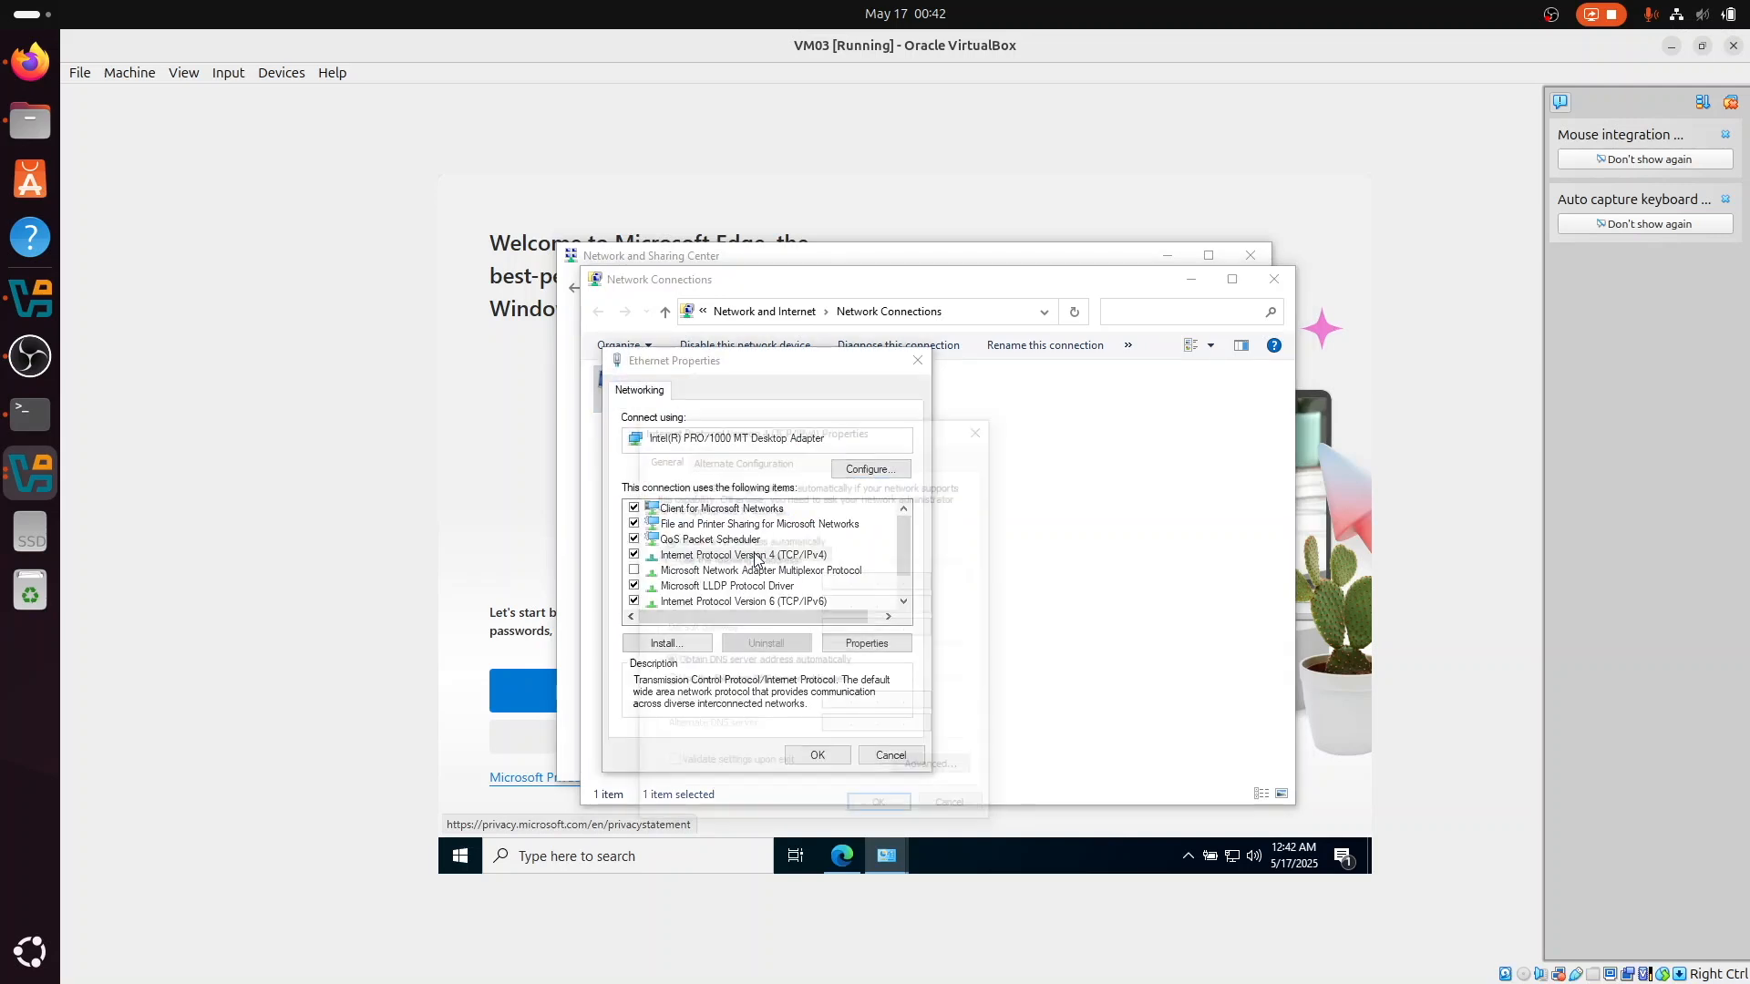
Step: Assign the static IP address 192.168.1.11 with subnet mask 255.255.255.0 and default gateway 192.168.1.1
{"action": "left_click", "coordinate": [756, 558]}
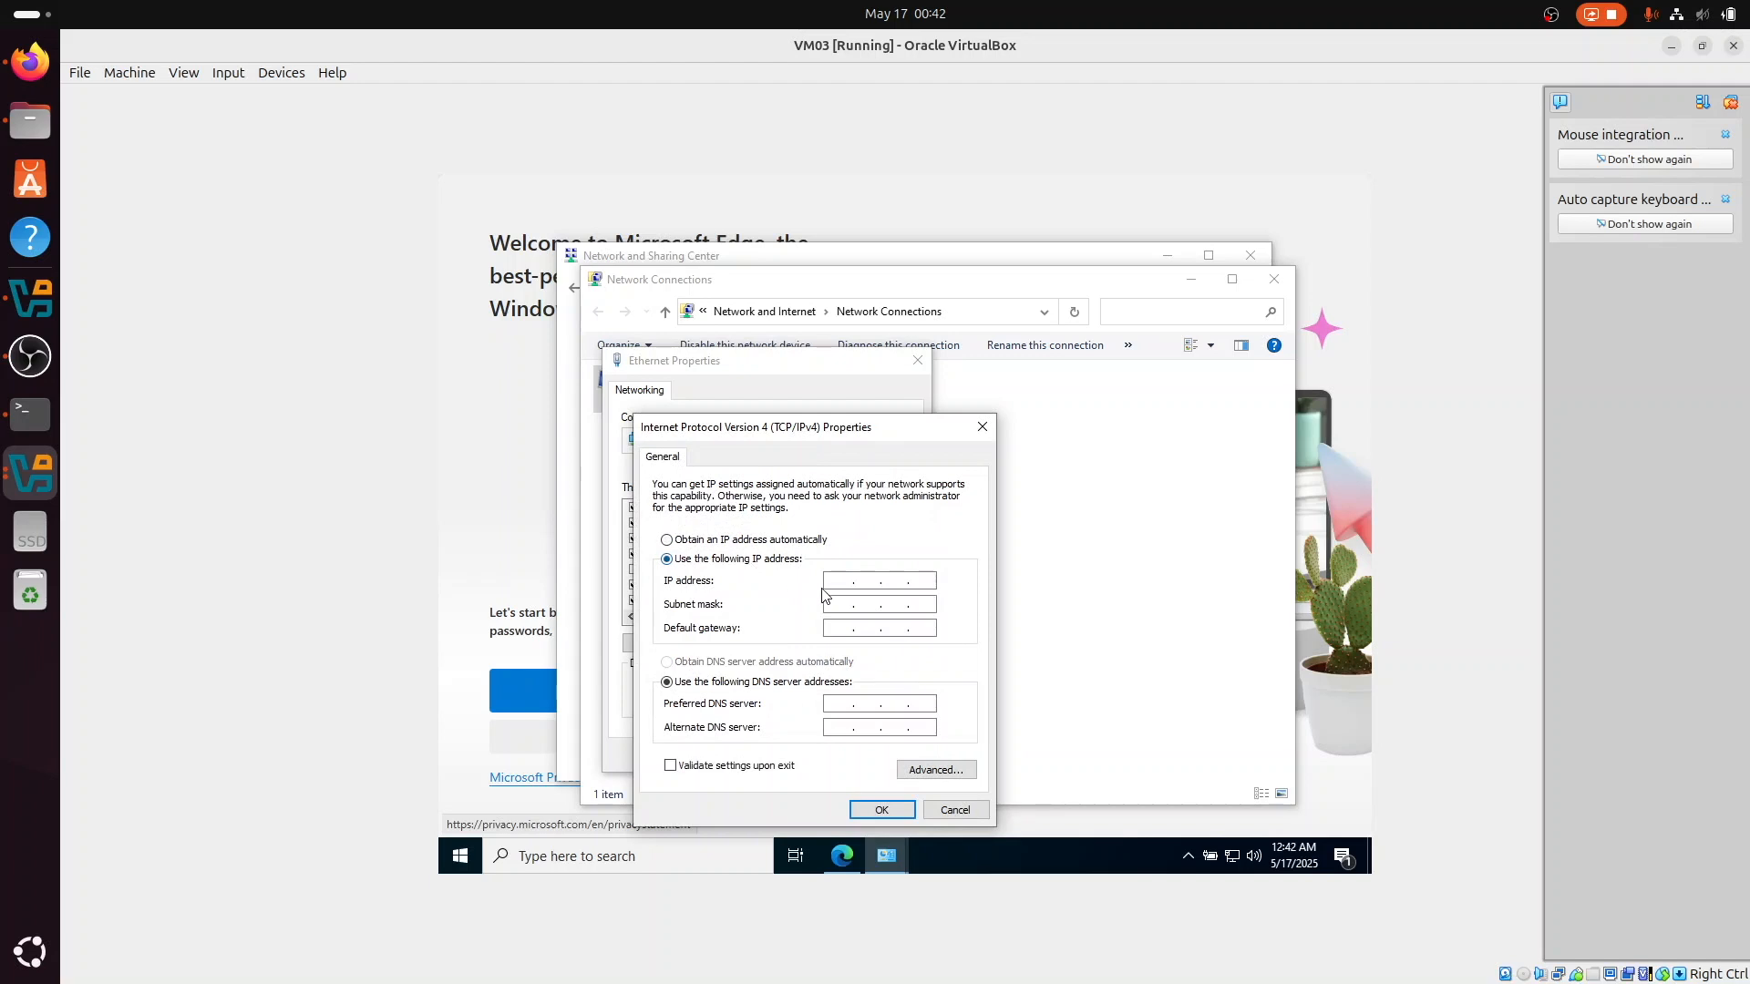
{"action": "left_click", "coordinate": [845, 580]}
{"action": "type", "text": "192 . 168 . 1 . 11"}
{"action": "left_click", "coordinate": [829, 606]}
Step: Set the preferred DNS server to 192.168.1.11 and apply the IPv4 settings
{"action": "left_click", "coordinate": [833, 708]}
{"action": "type", "text": "192.168.1.11"}
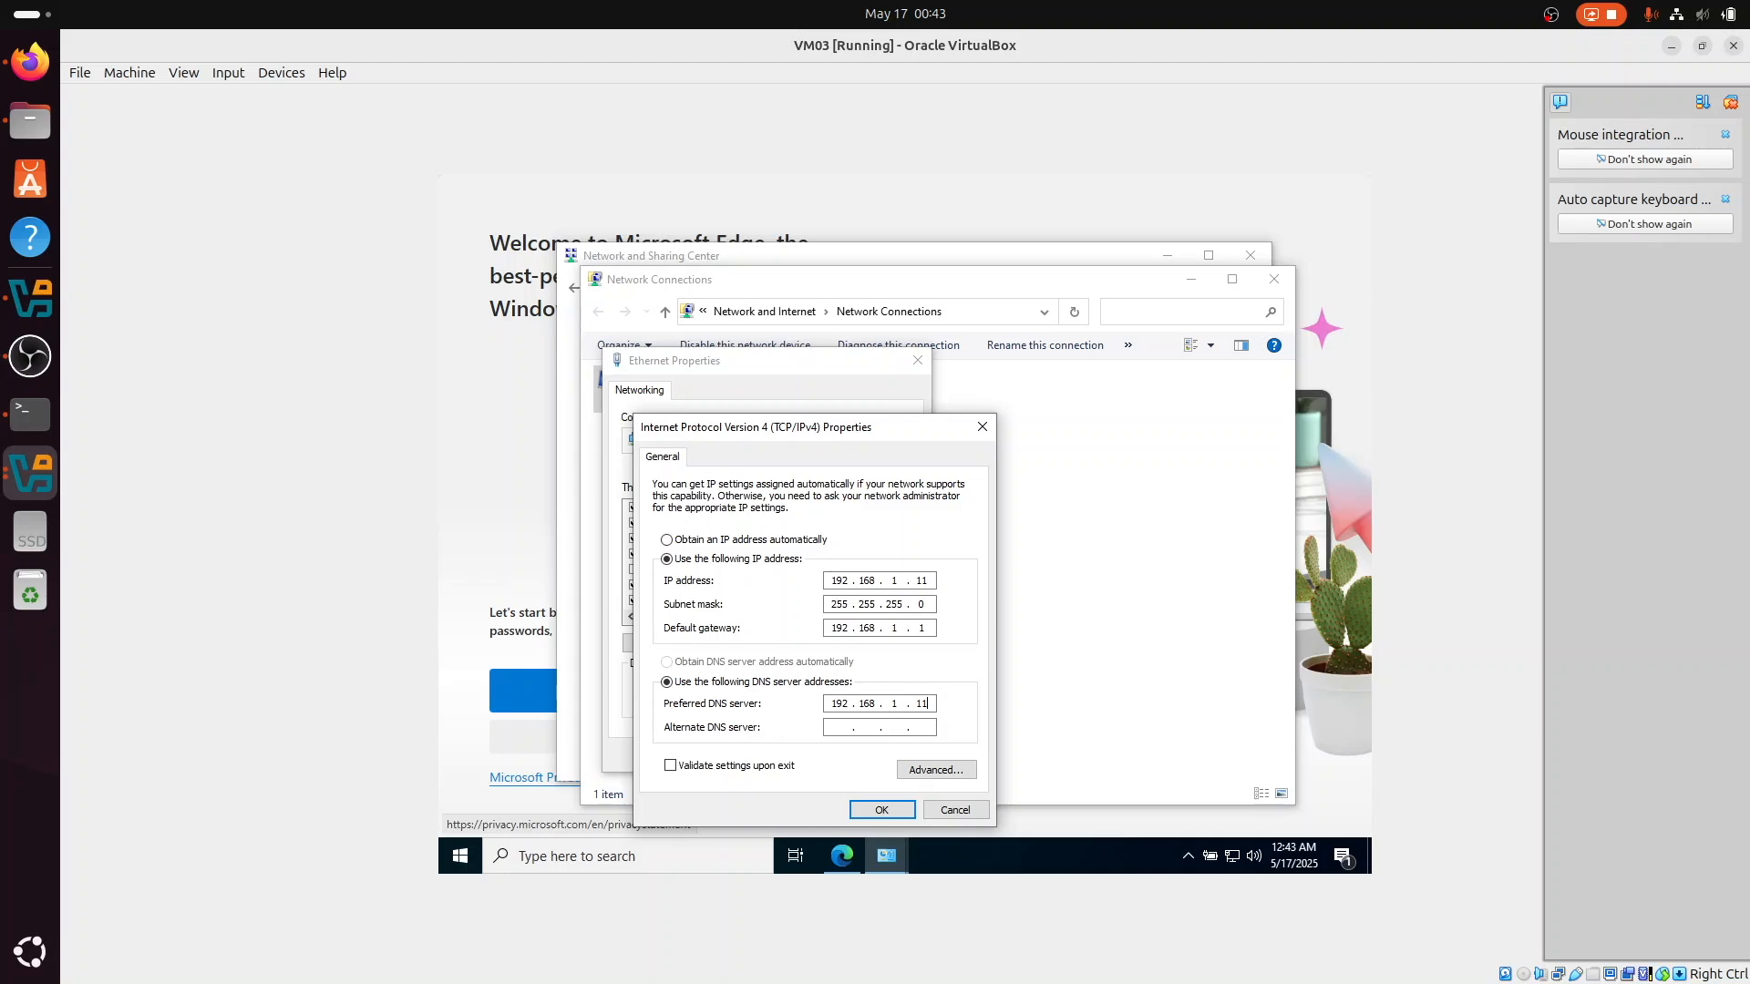
{"action": "left_click", "coordinate": [881, 810]}
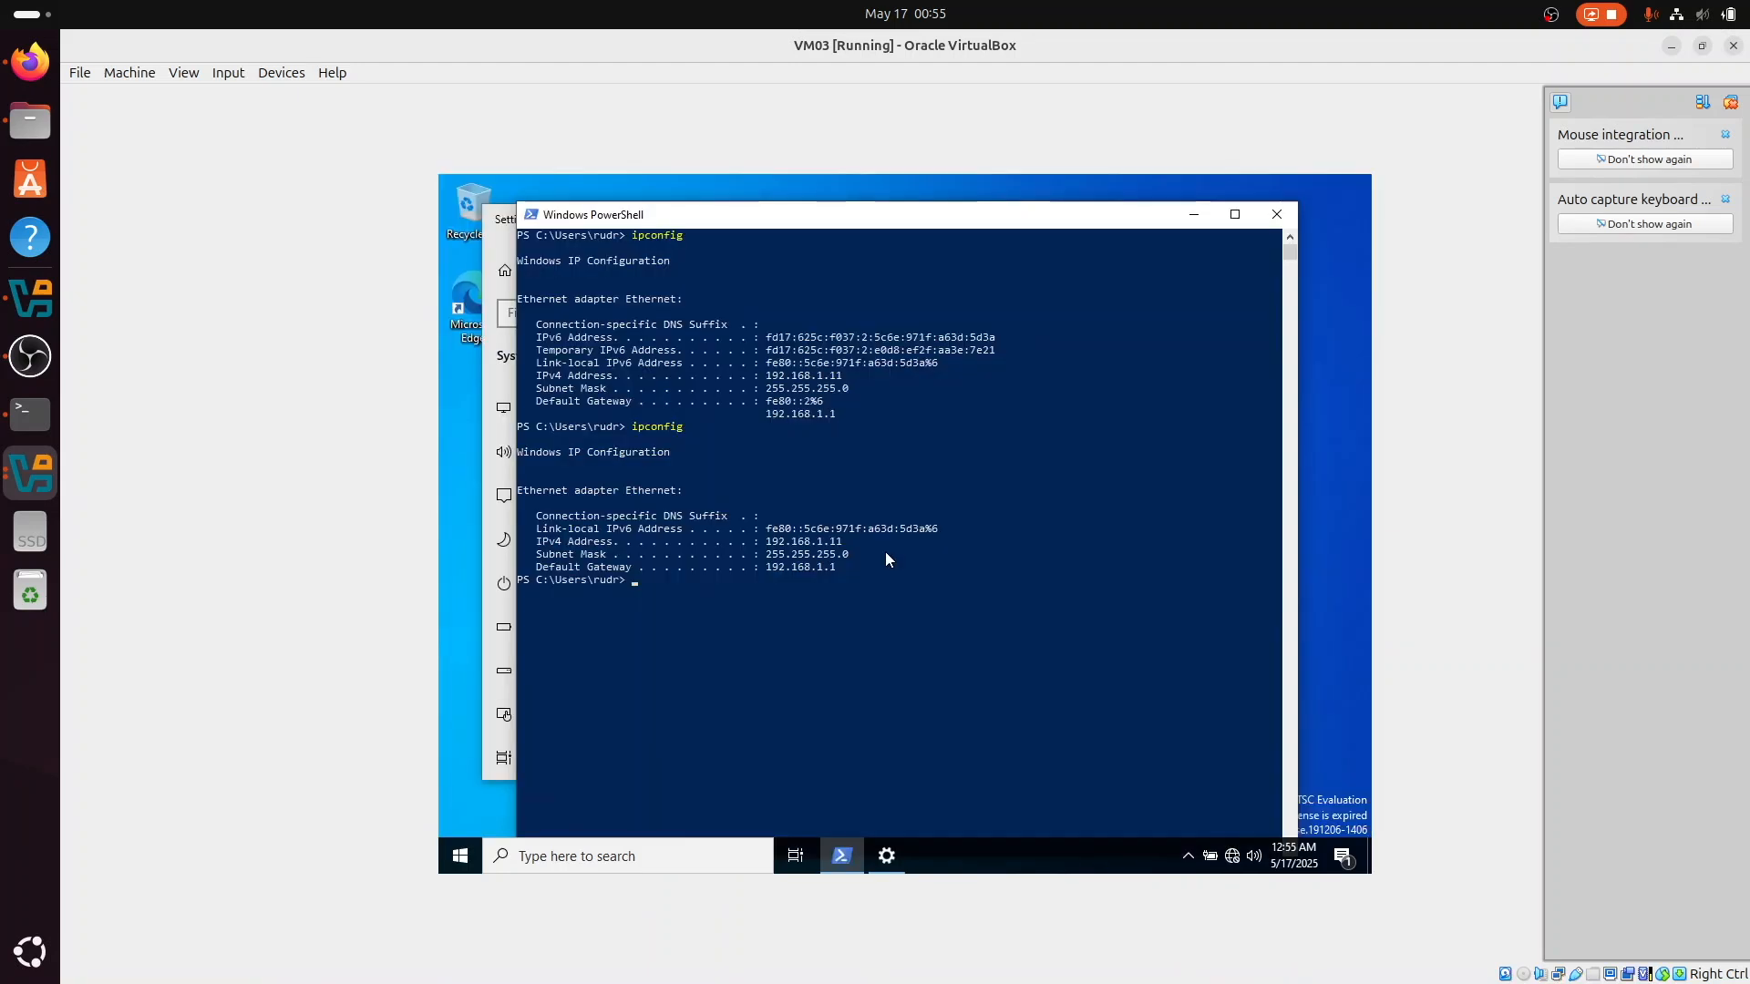
Step: Ping 192.168.1.10 from PowerShell to test the connection to the server
{"action": "type", "text": "ping 192.168.1.10"}
{"action": "key", "text": "Return"}
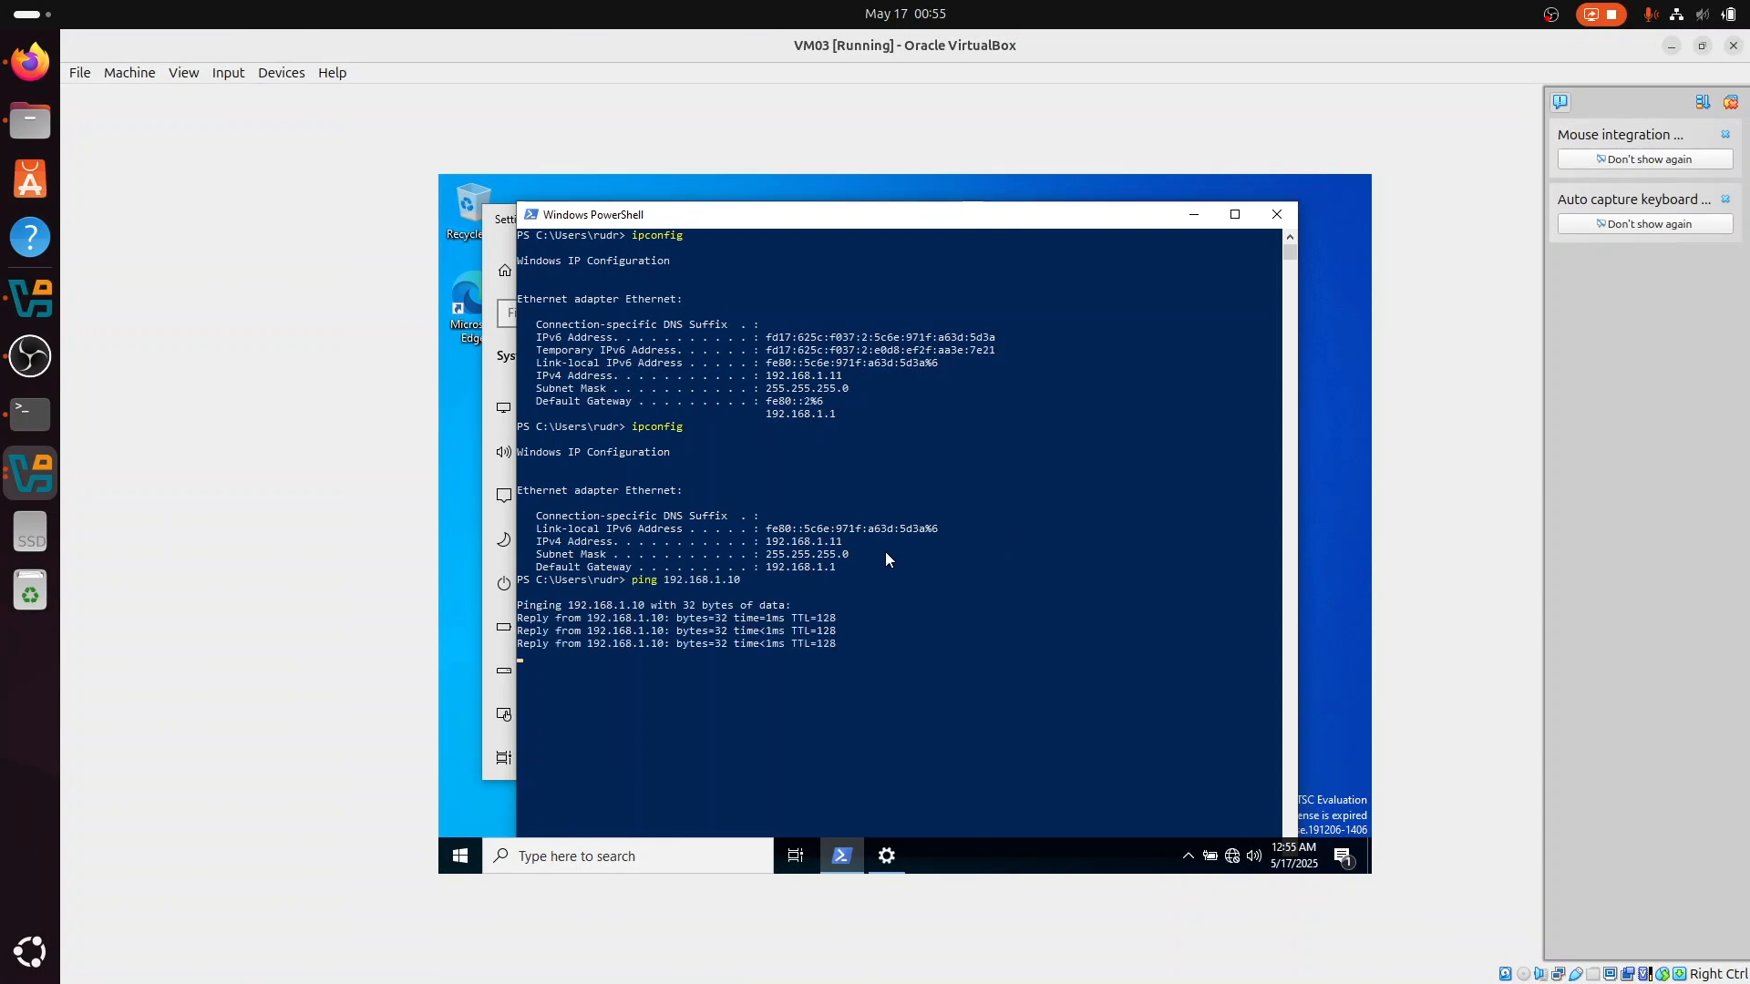
{"action": "key", "text": "ctrl+c"}
Step: Look up the server's domain name with Resolve-DnsName in PowerShell, reusing the earlier commands
{"action": "key", "text": "Up"}
{"action": "key", "text": "Up"}
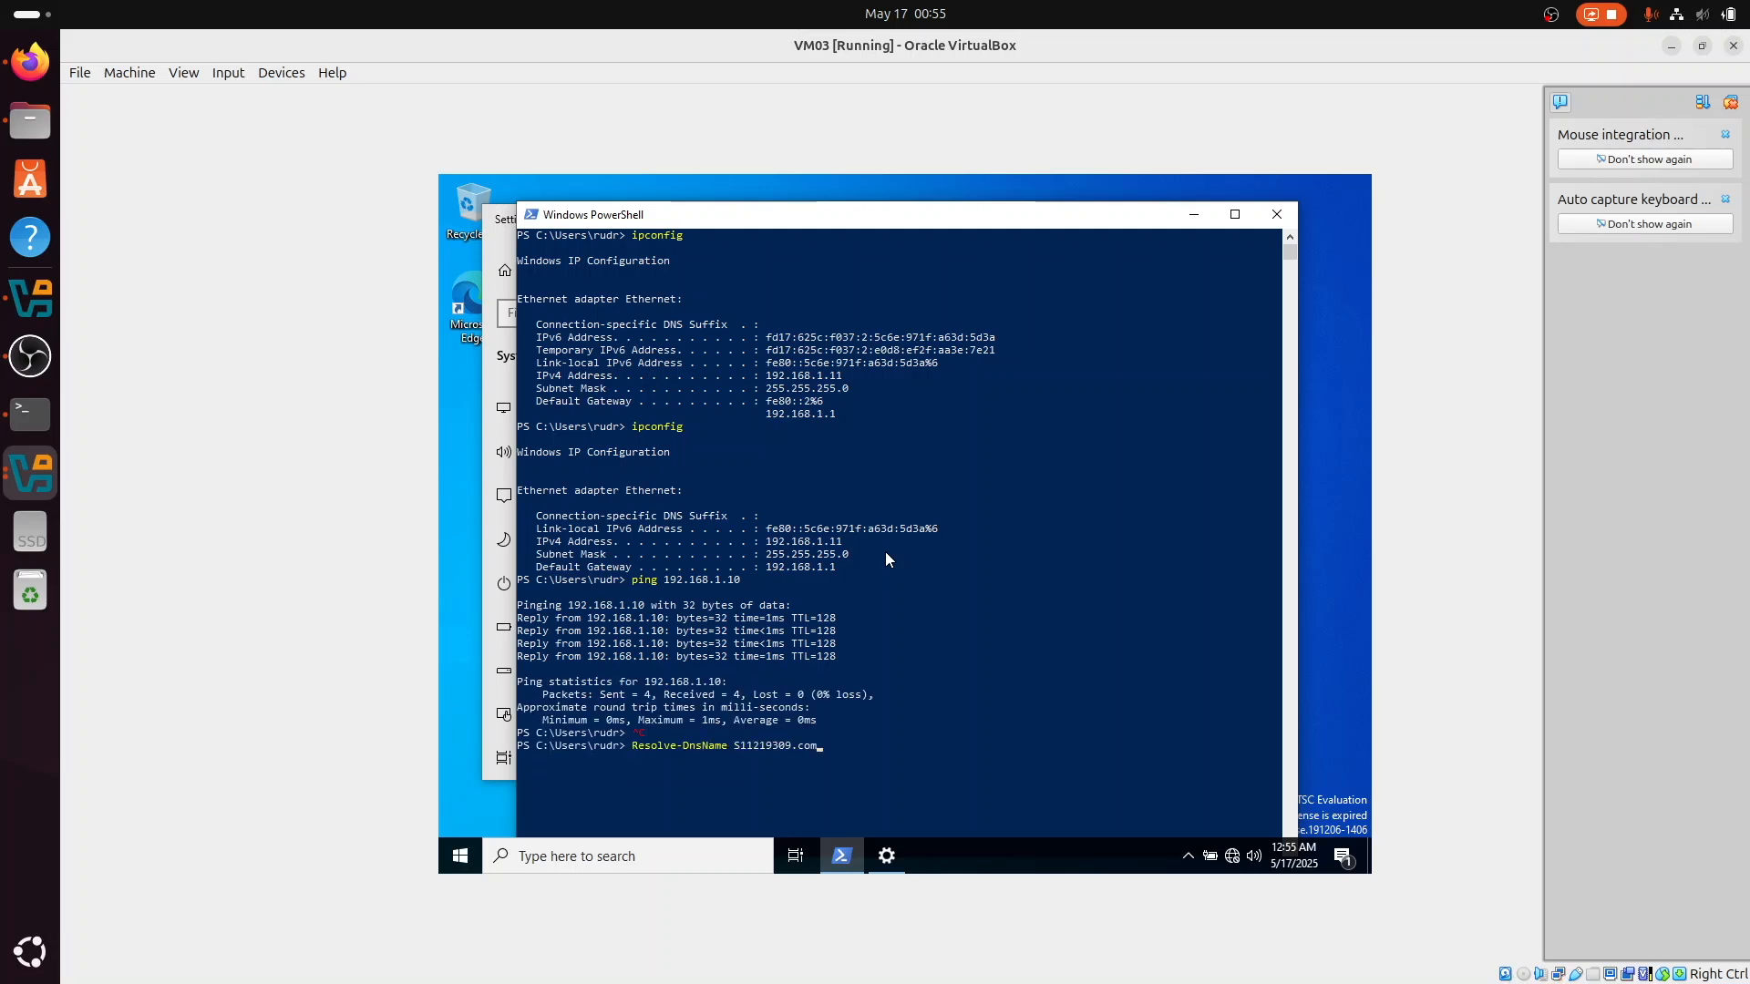
{"action": "key", "text": "Up"}
{"action": "key", "text": "Return"}
{"action": "key", "text": "Up"}
{"action": "key", "text": "Up"}
{"action": "key", "text": "Up"}
{"action": "key", "text": "Up"}
{"action": "key", "text": "Up"}
{"action": "key", "text": "Return"}
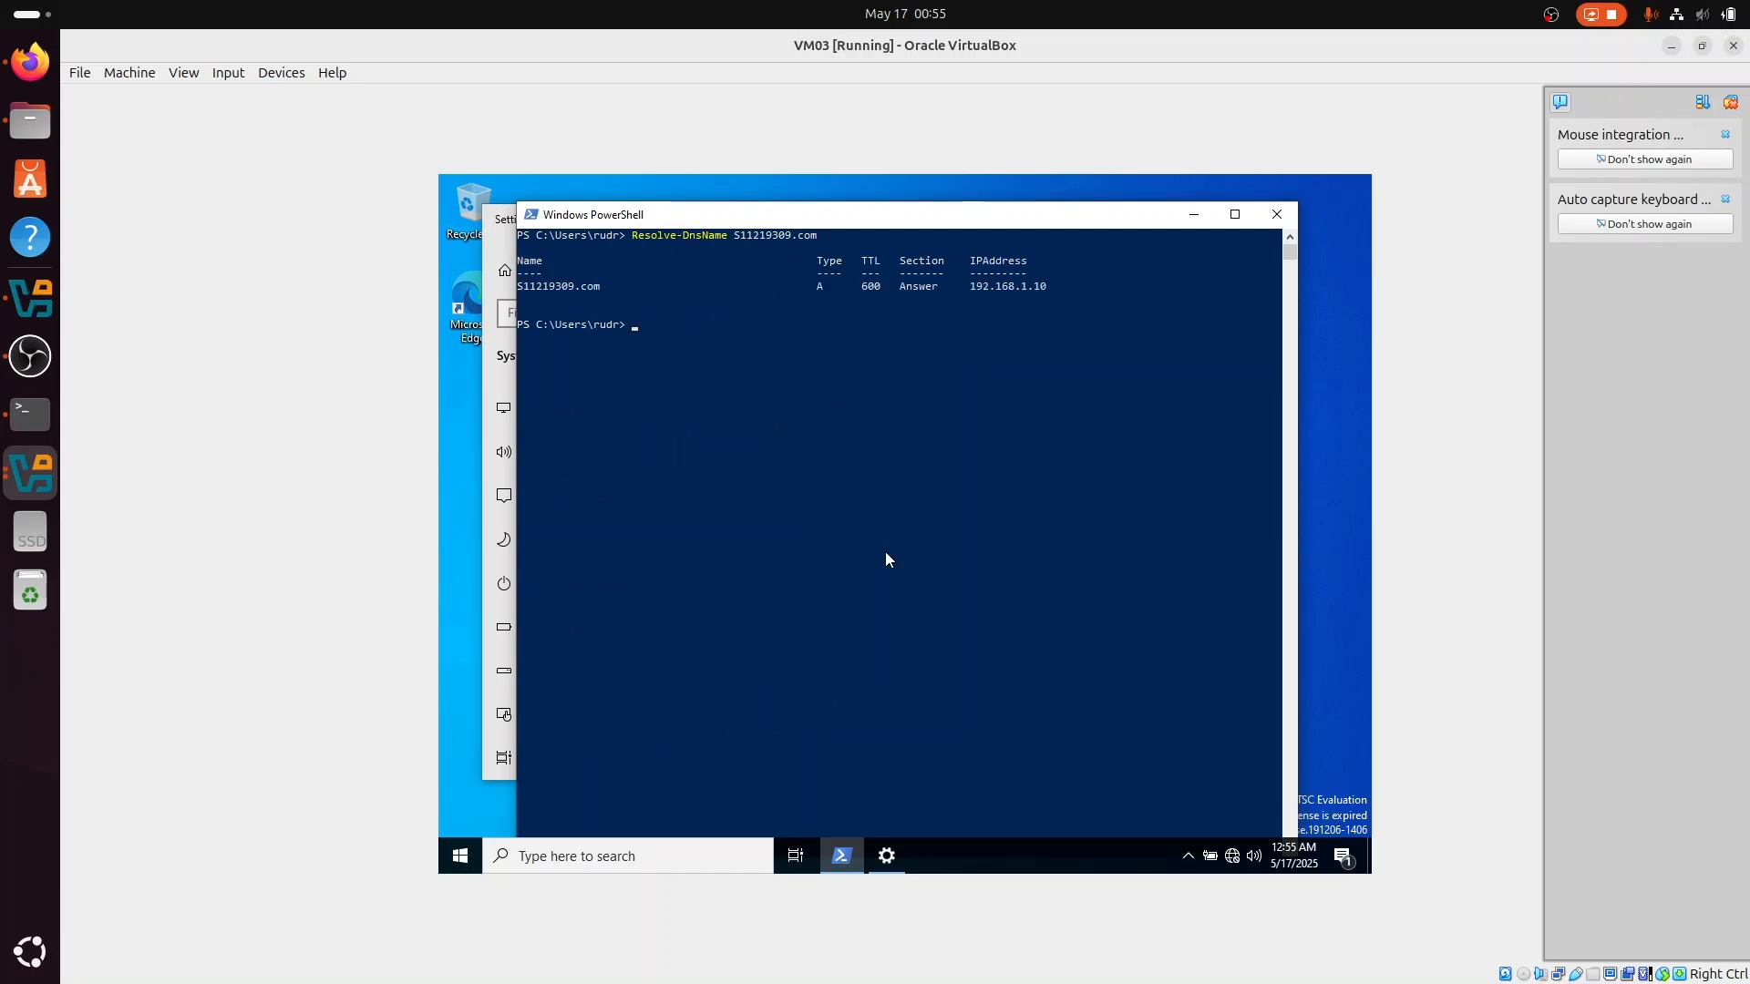
Step: Open the Computer Name/Domain Changes dialog through the advanced option for renaming this PC in Settings
{"action": "left_click", "coordinate": [480, 641]}
{"action": "scroll", "coordinate": [911, 546], "scroll_direction": "down", "scroll_amount": 10}
{"action": "left_click", "coordinate": [873, 708]}
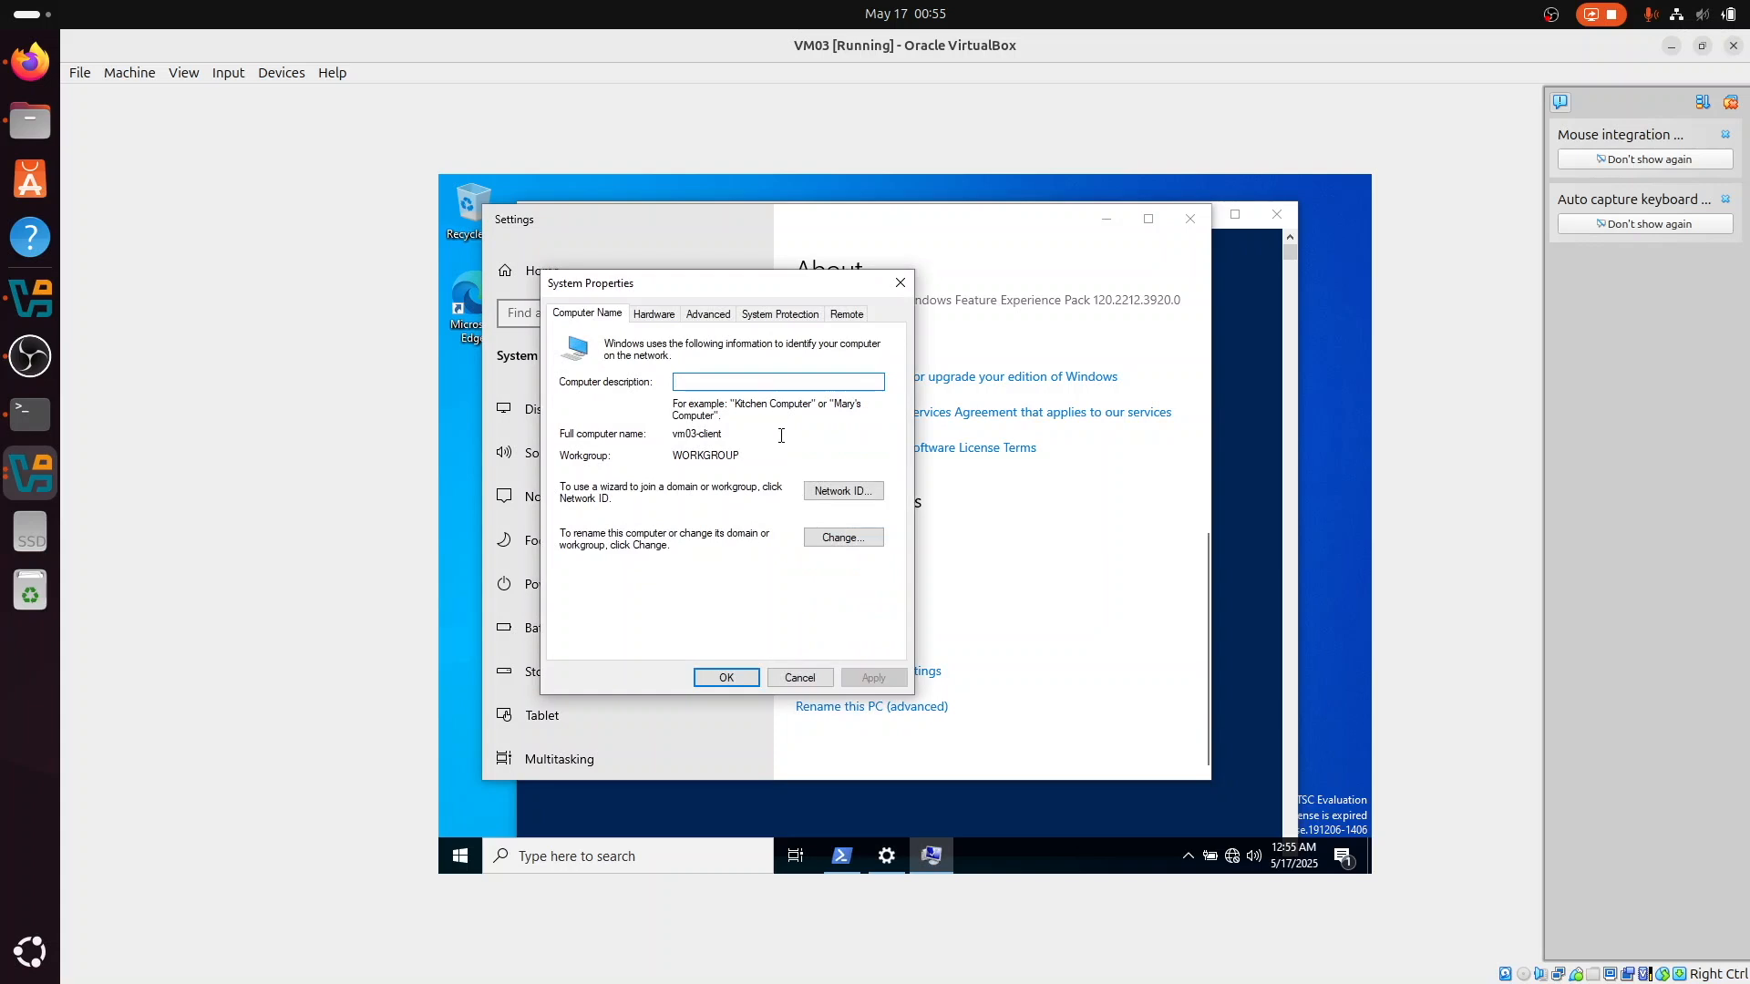
{"action": "left_click", "coordinate": [847, 533]}
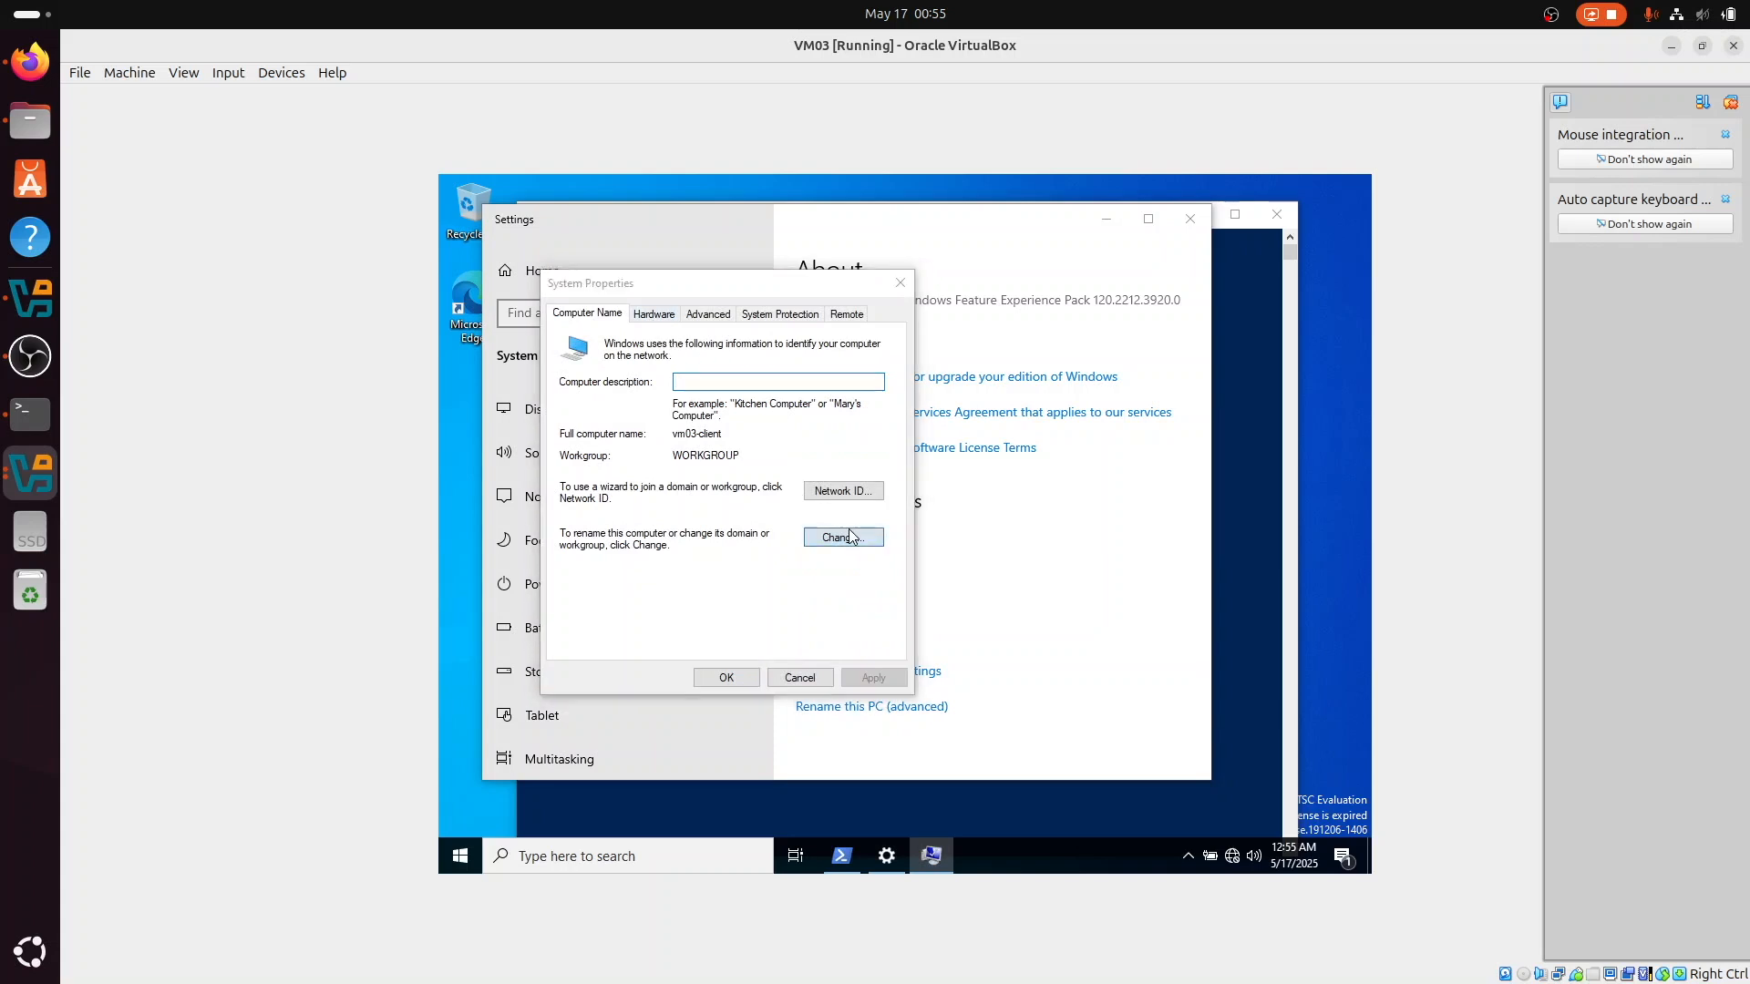
Step: Make the computer a member of a domain instead of a workgroup, enter the server's domain name, and submit the change
{"action": "left_click", "coordinate": [577, 529]}
{"action": "left_click", "coordinate": [647, 549]}
{"action": "type", "text": "s11219"}
{"action": "type", "text": "309c"}
{"action": "type", "text": "com"}
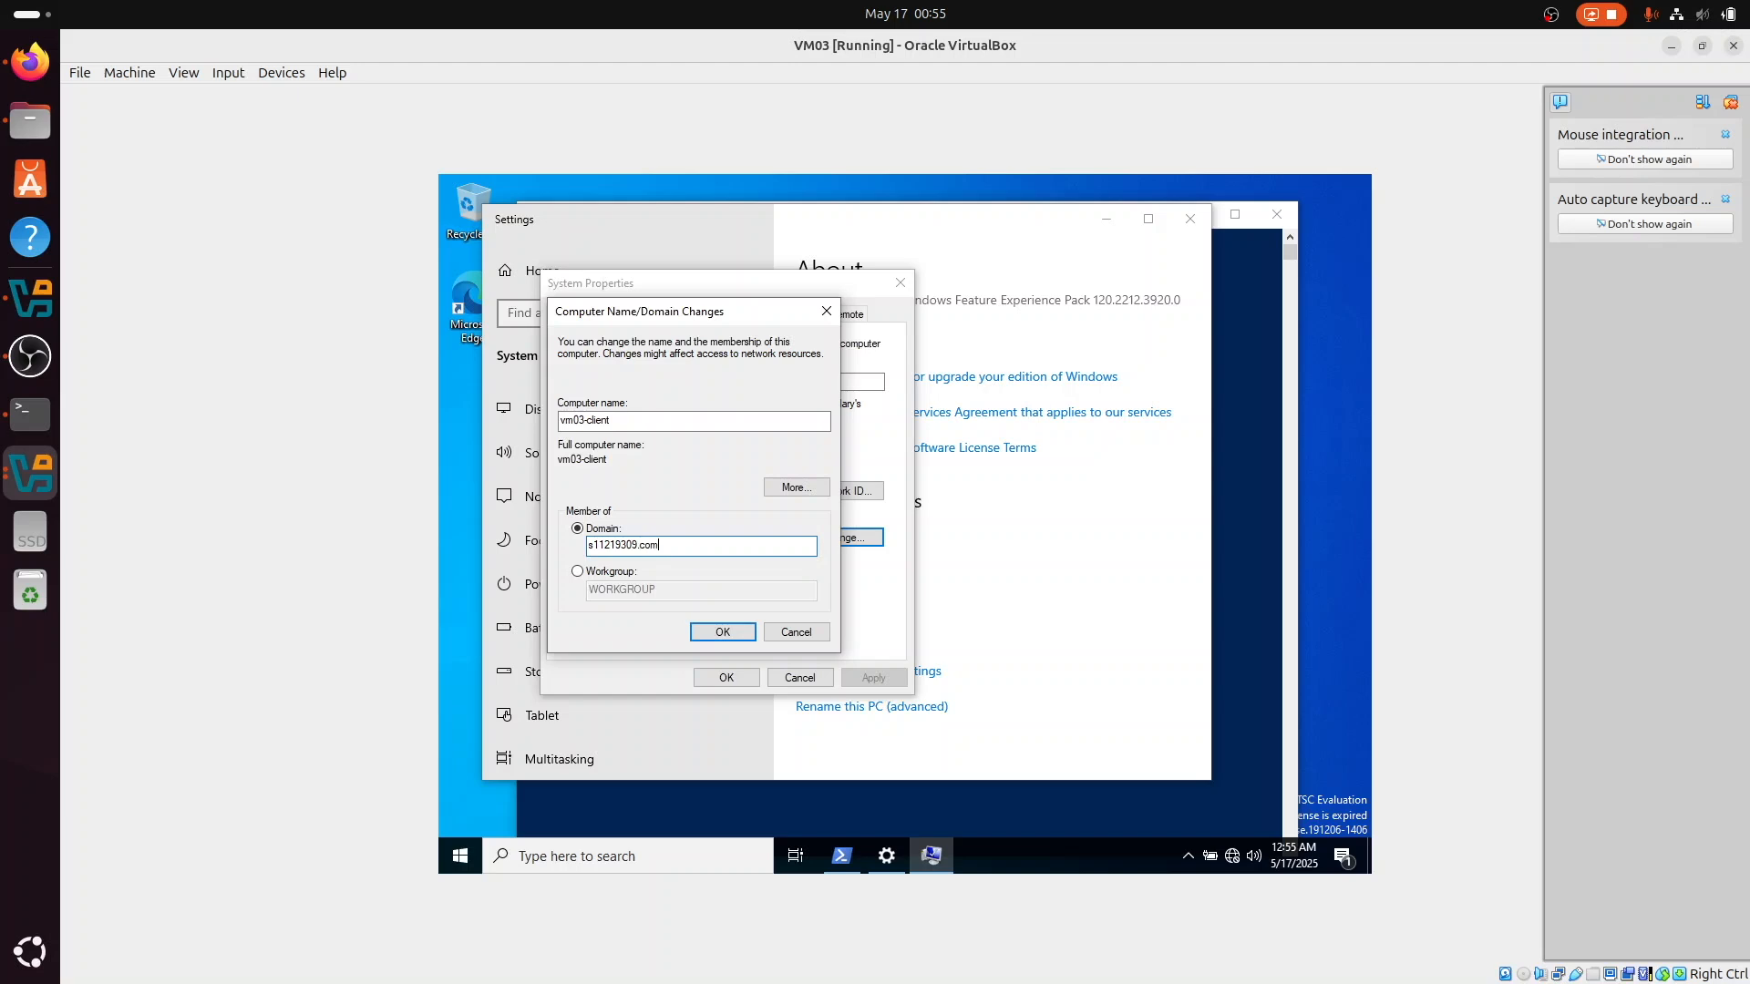
{"action": "left_click", "coordinate": [699, 632]}
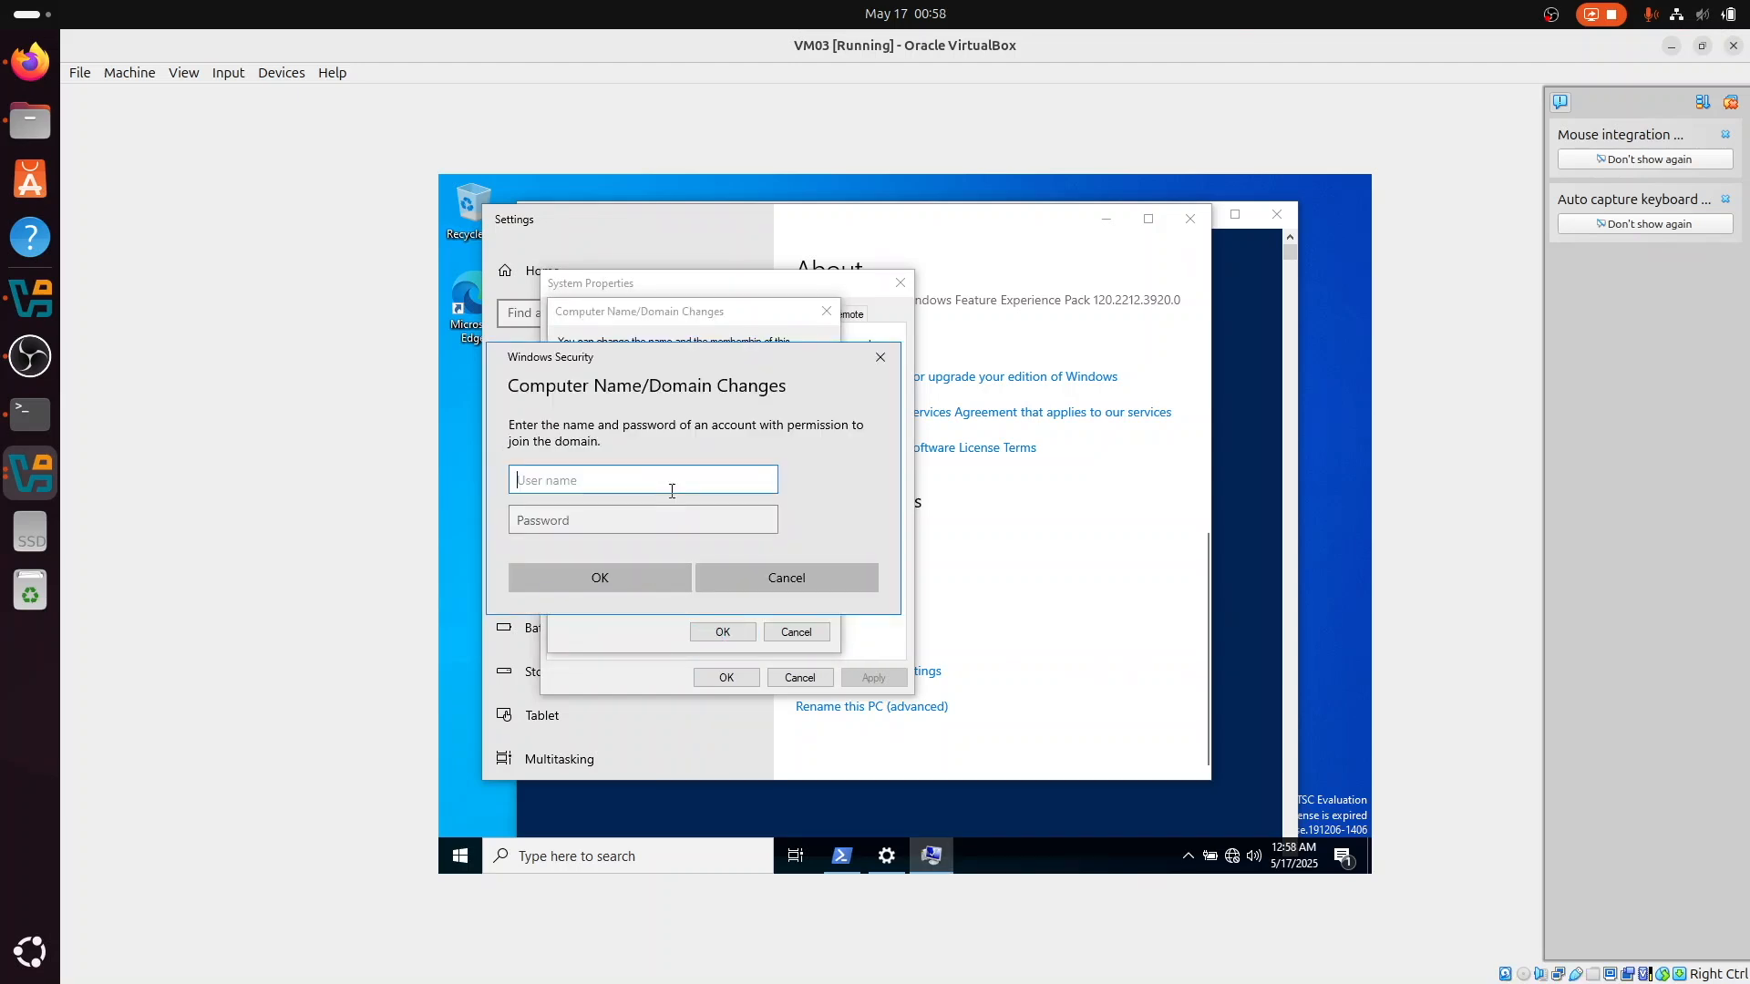
Step: Authorize the domain join by entering the domain account's user name and password, and submit the credentials
{"action": "key", "text": "Tab"}
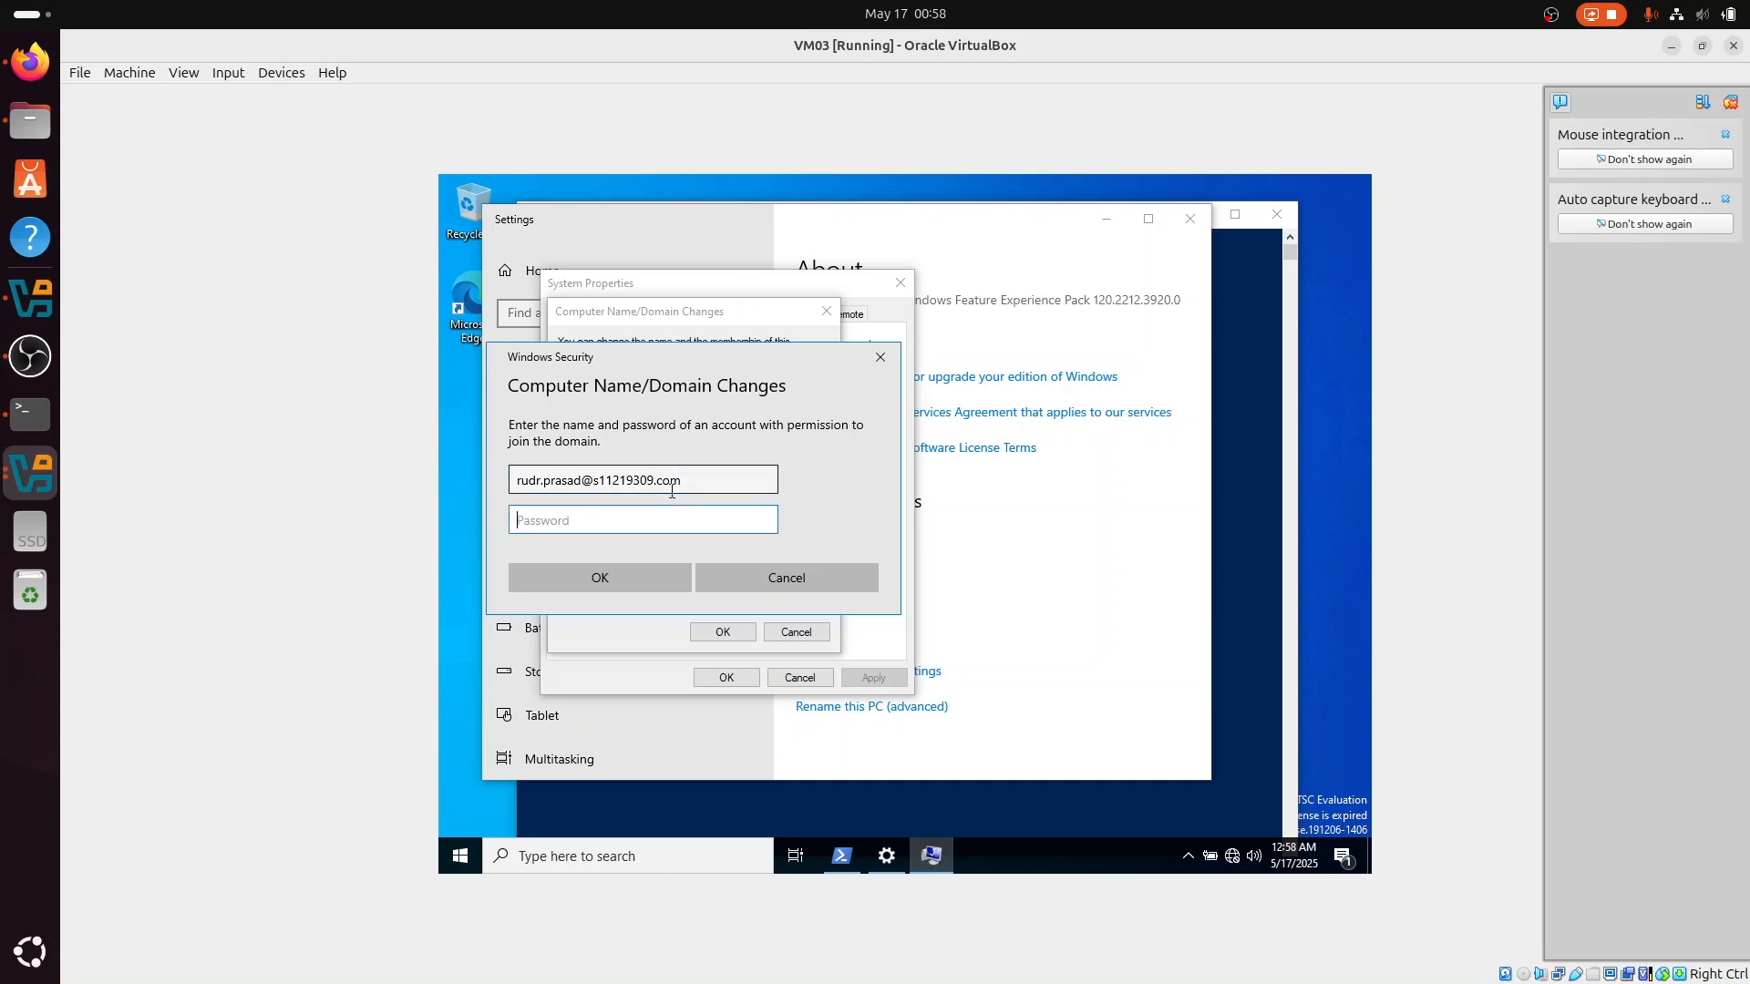
{"action": "type", "text": "••"}
{"action": "key", "text": "BackSpace"}
{"action": "key", "text": "BackSpace"}
{"action": "type", "text": "••••••••••"}
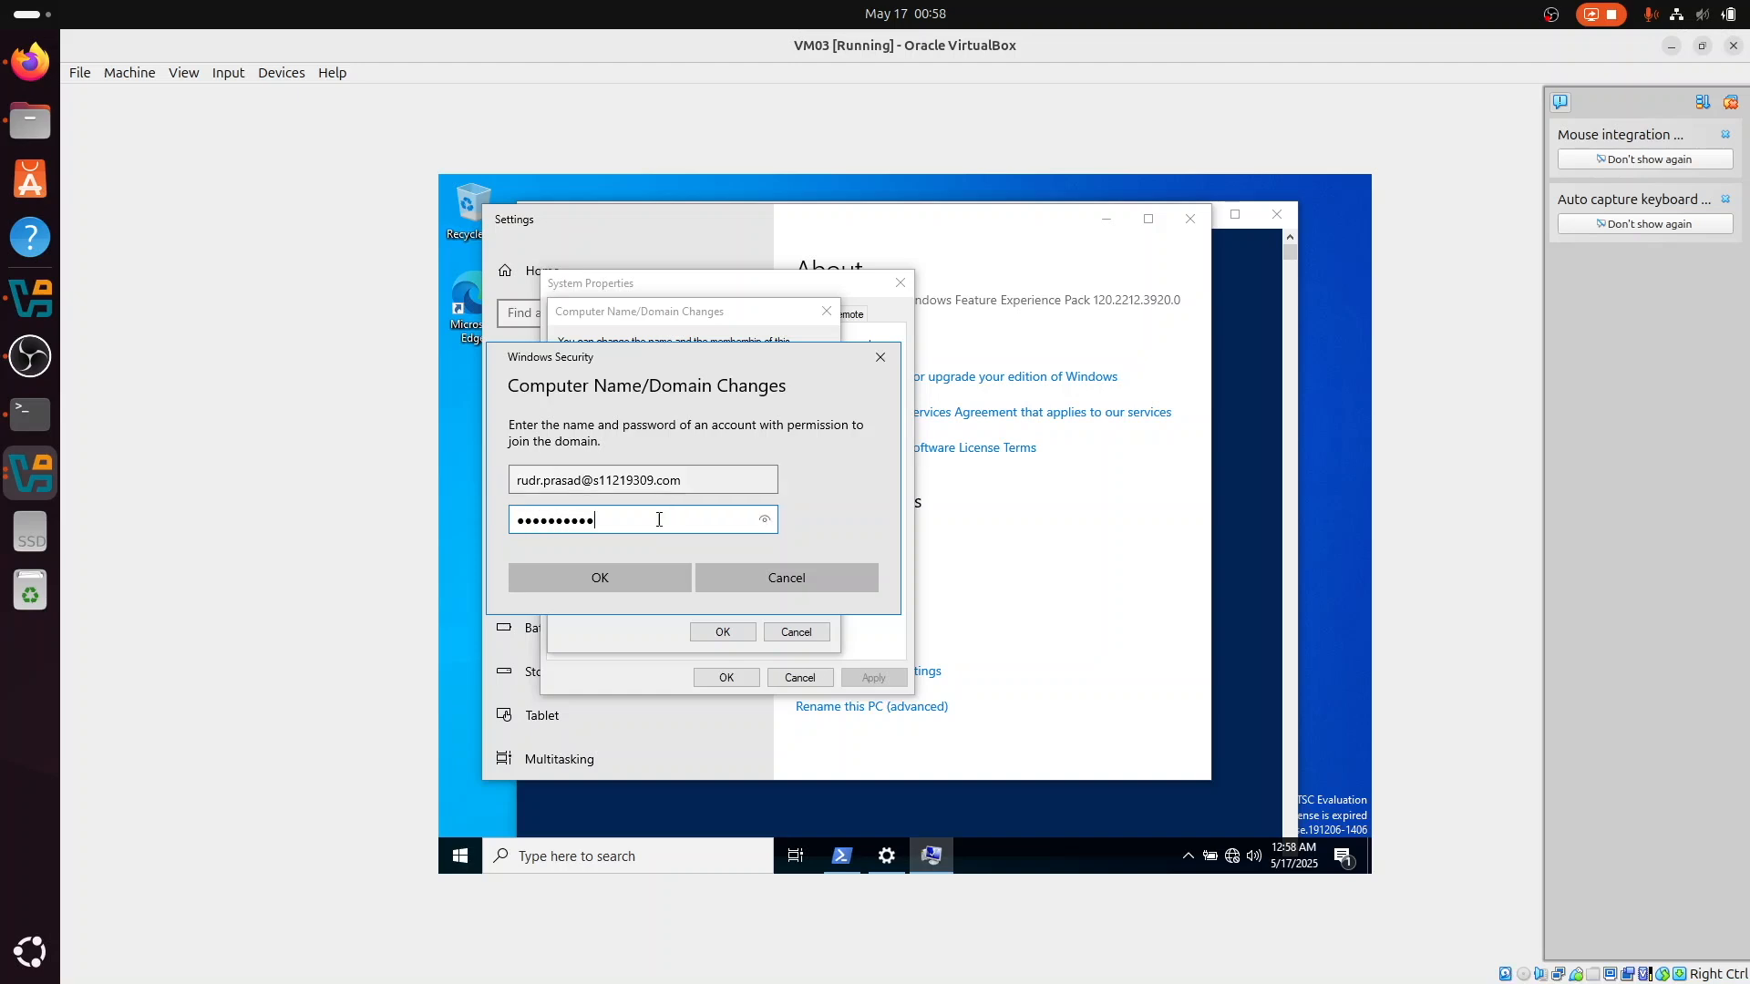
{"action": "left_click", "coordinate": [625, 580]}
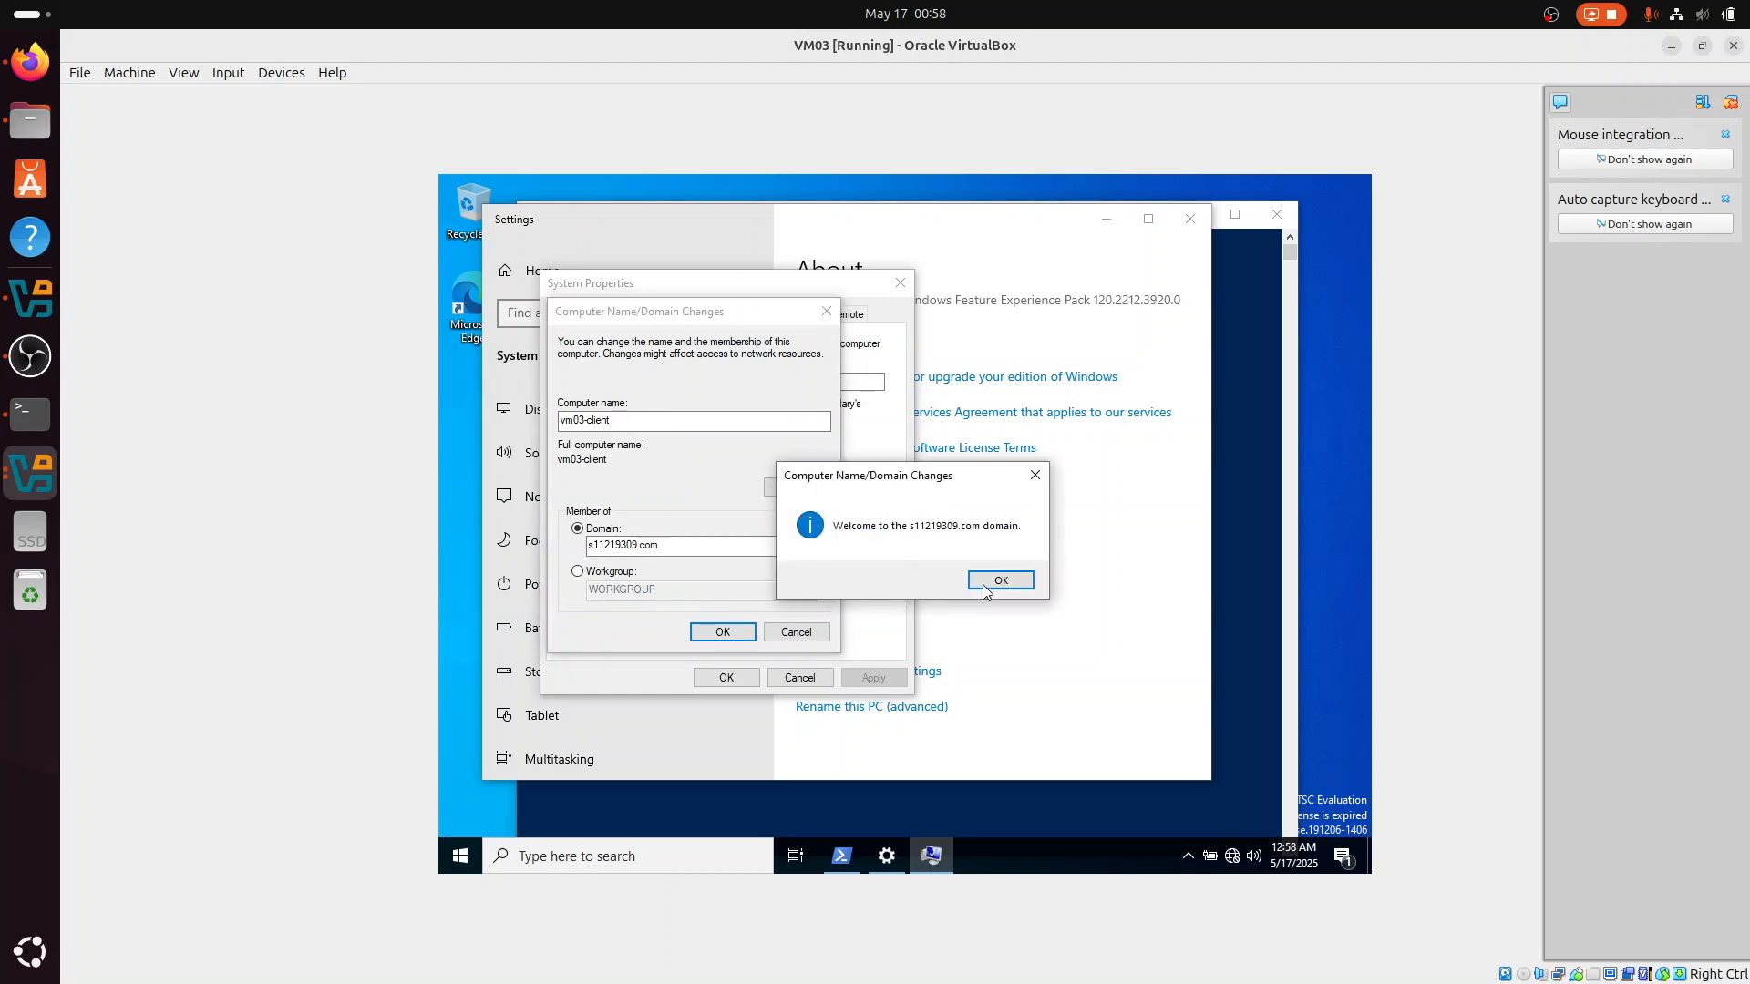
Step: Acknowledge the domain join messages, close System Properties, and restart the client to apply the changes
{"action": "left_click", "coordinate": [1012, 581]}
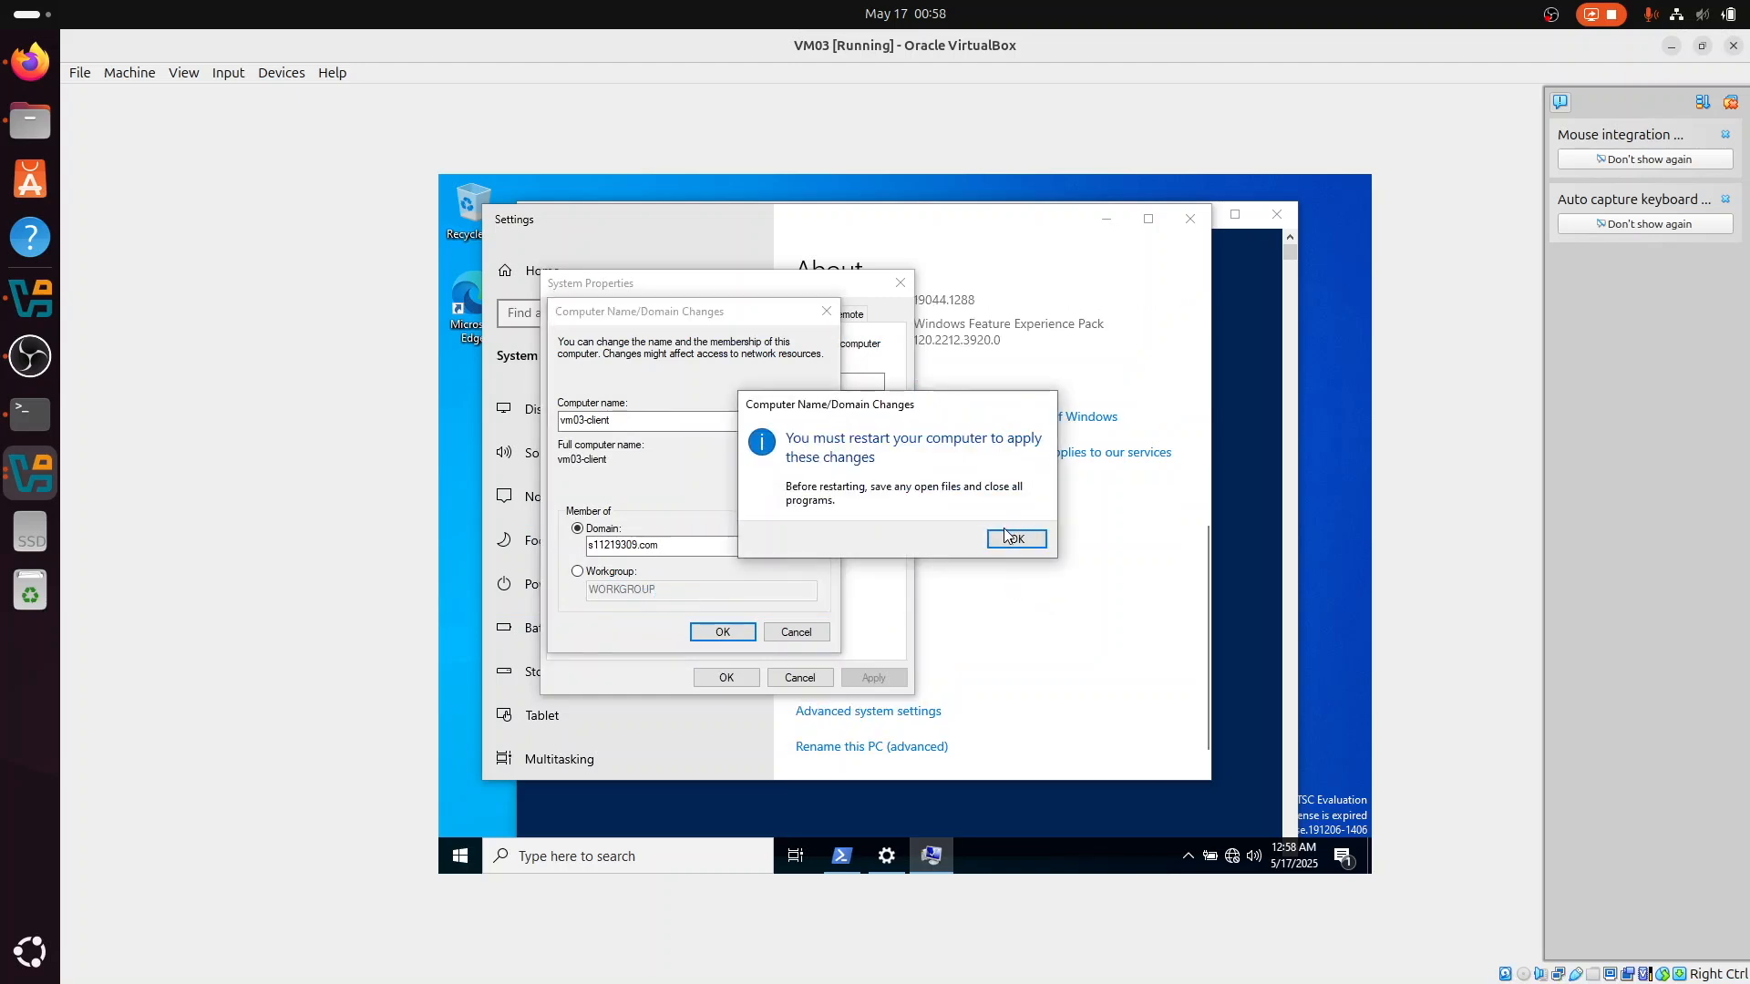
{"action": "left_click", "coordinate": [1016, 537]}
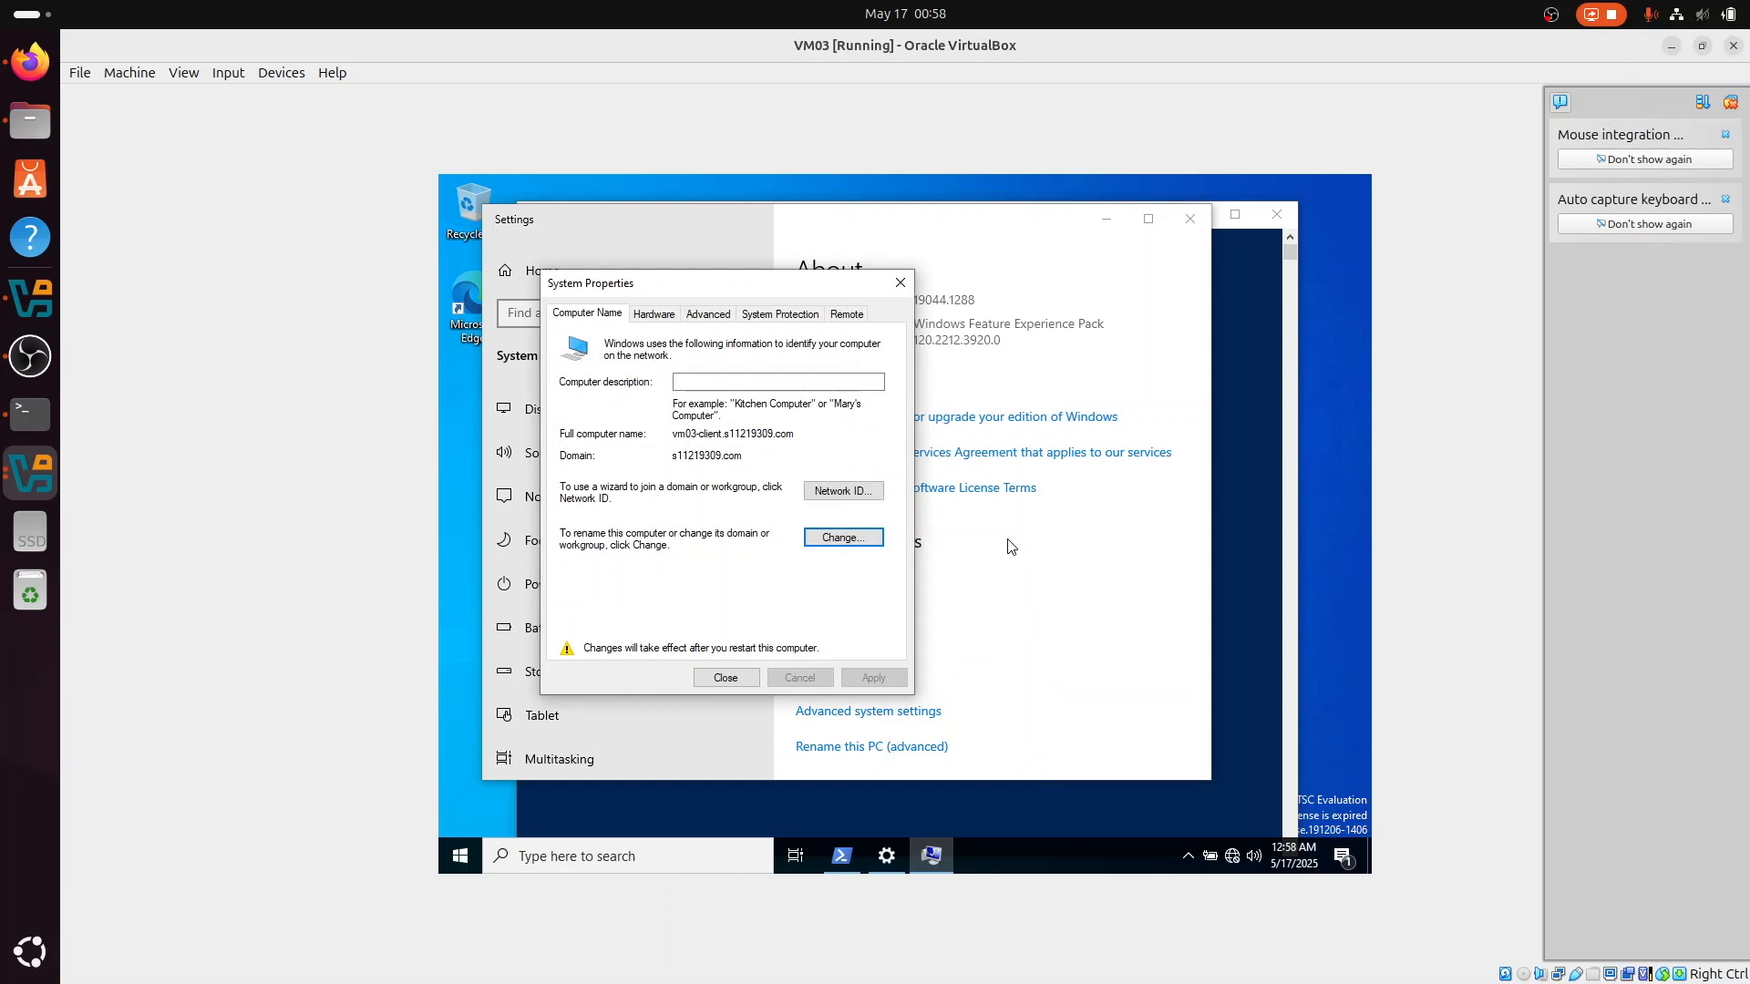
{"action": "left_click", "coordinate": [726, 677]}
{"action": "left_click", "coordinate": [931, 534]}
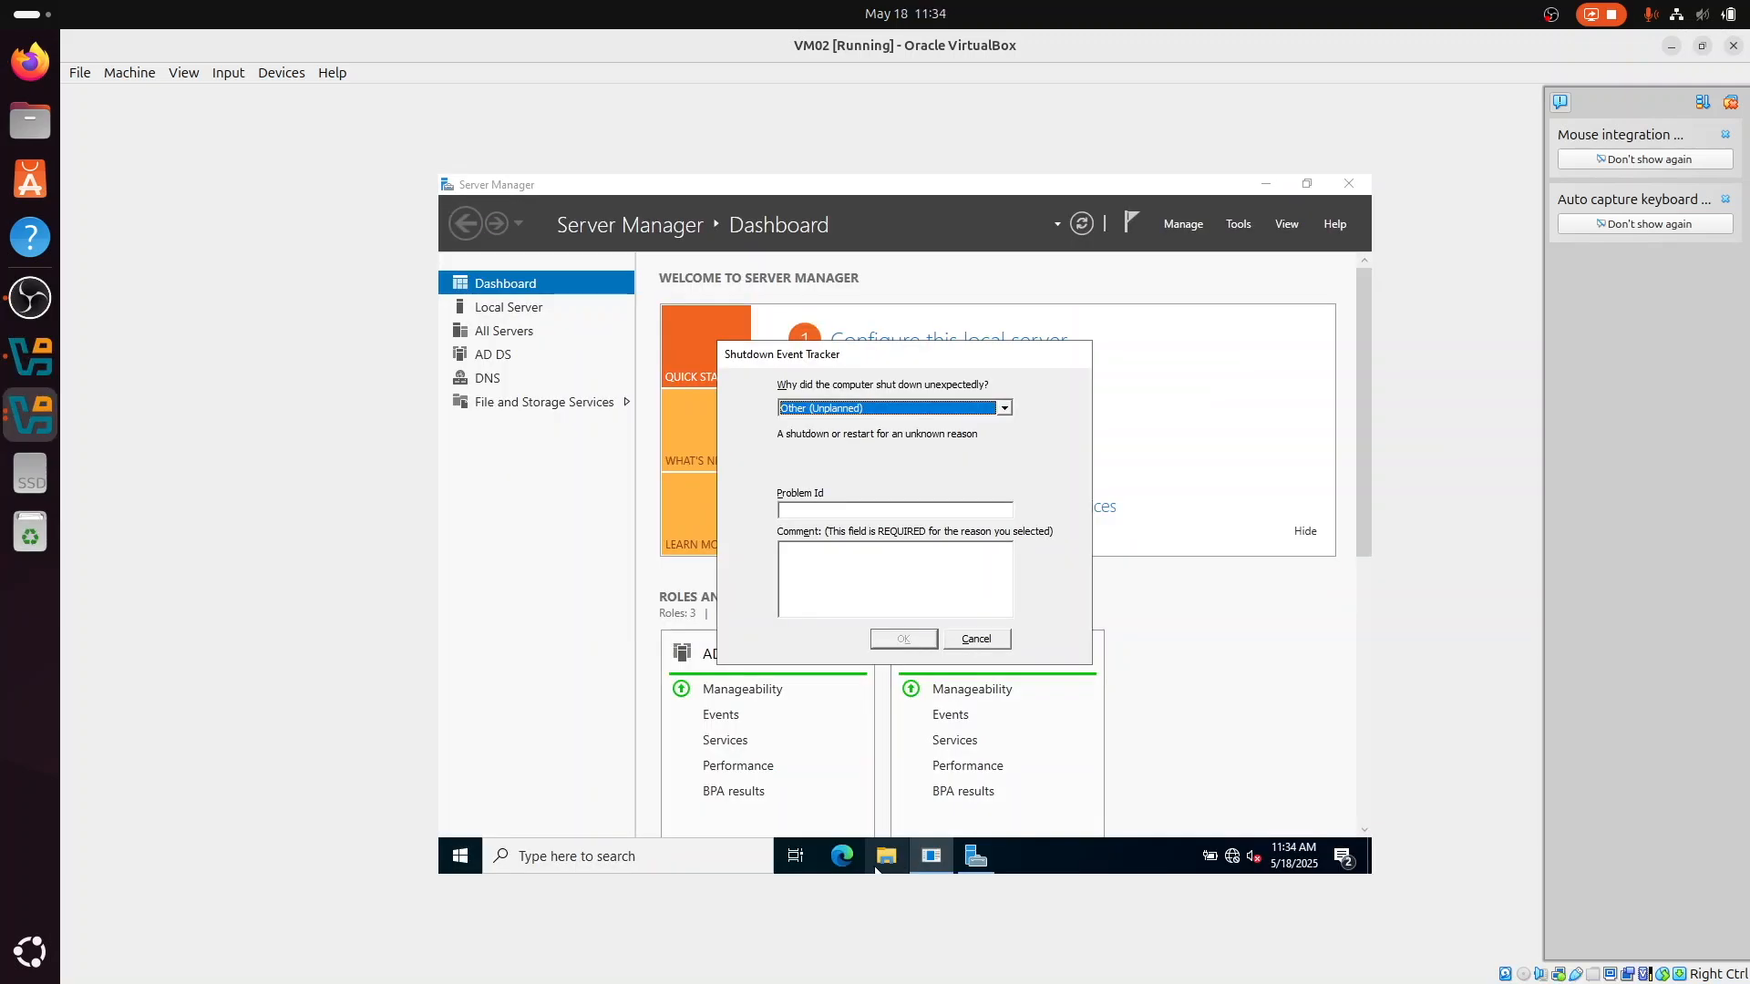
Step: On the VM02 server, open This PC in File Explorer and unlock the BitLocker-protected E: drive with its password
{"action": "left_click", "coordinate": [877, 866]}
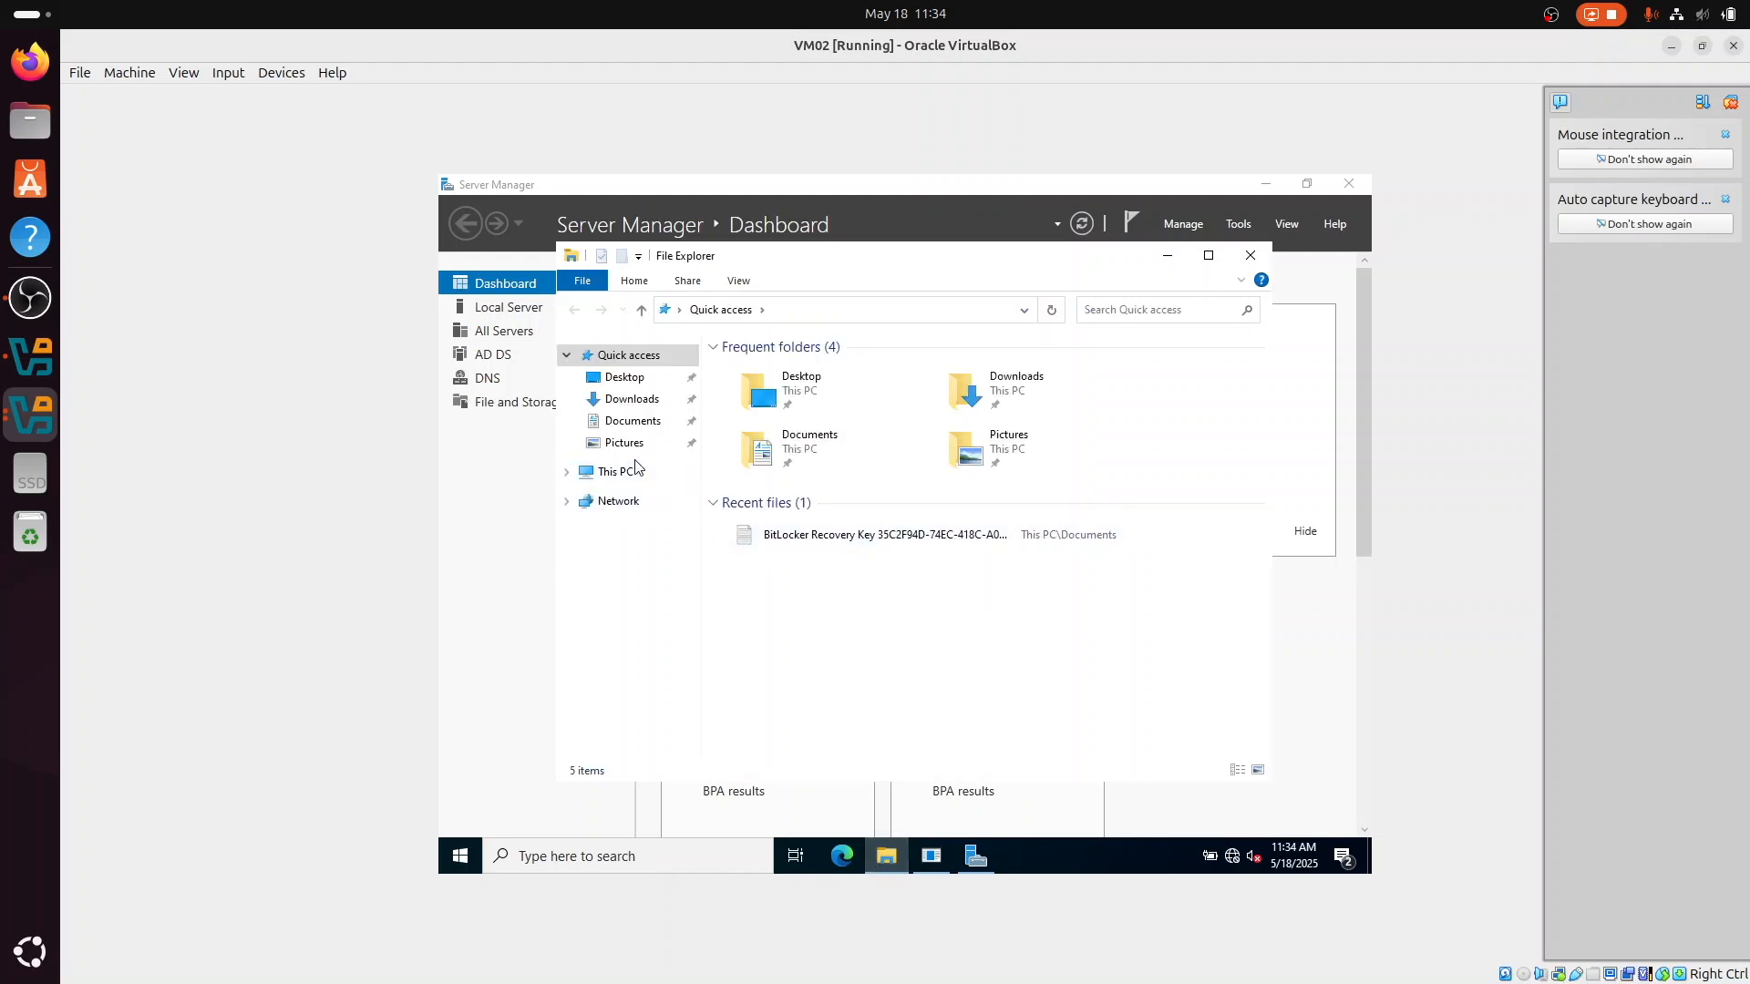
{"action": "left_click", "coordinate": [615, 472]}
{"action": "left_click", "coordinate": [817, 685]}
{"action": "double_click", "coordinate": [818, 685]}
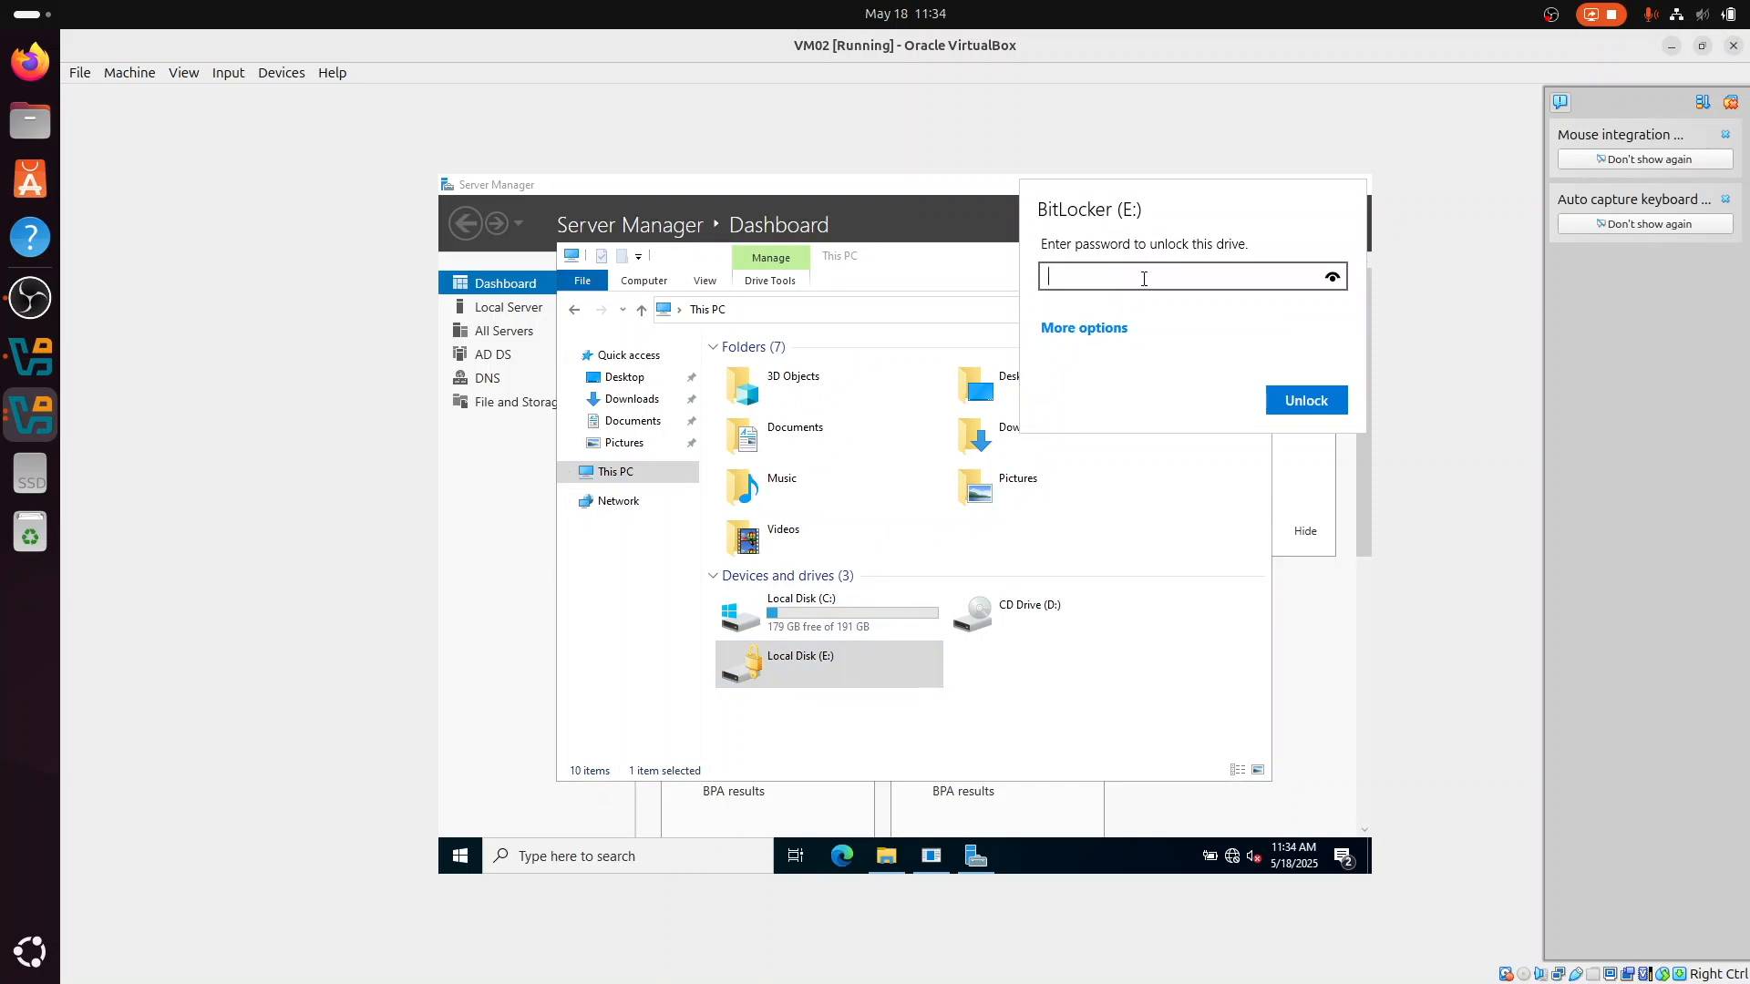
{"action": "type", "text": "•••••"}
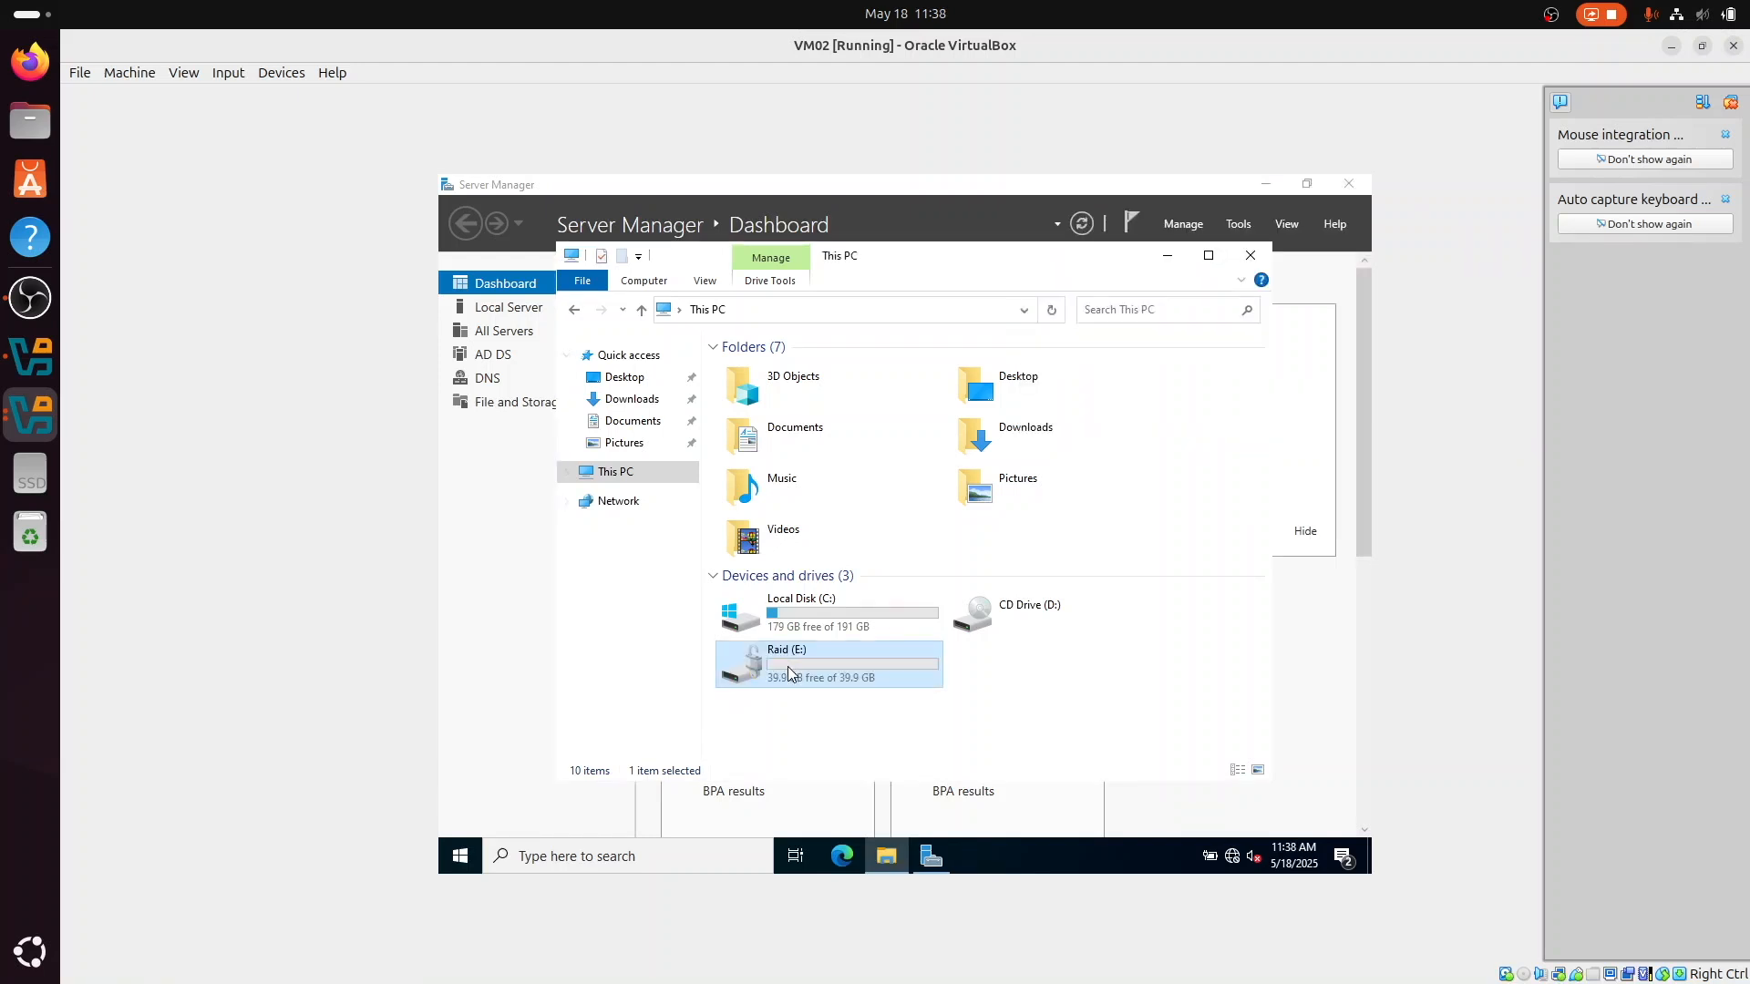
Step: Open the Raid (E:) drive and delete the test text file in it
{"action": "double_click", "coordinate": [790, 672]}
{"action": "left_click", "coordinate": [770, 373]}
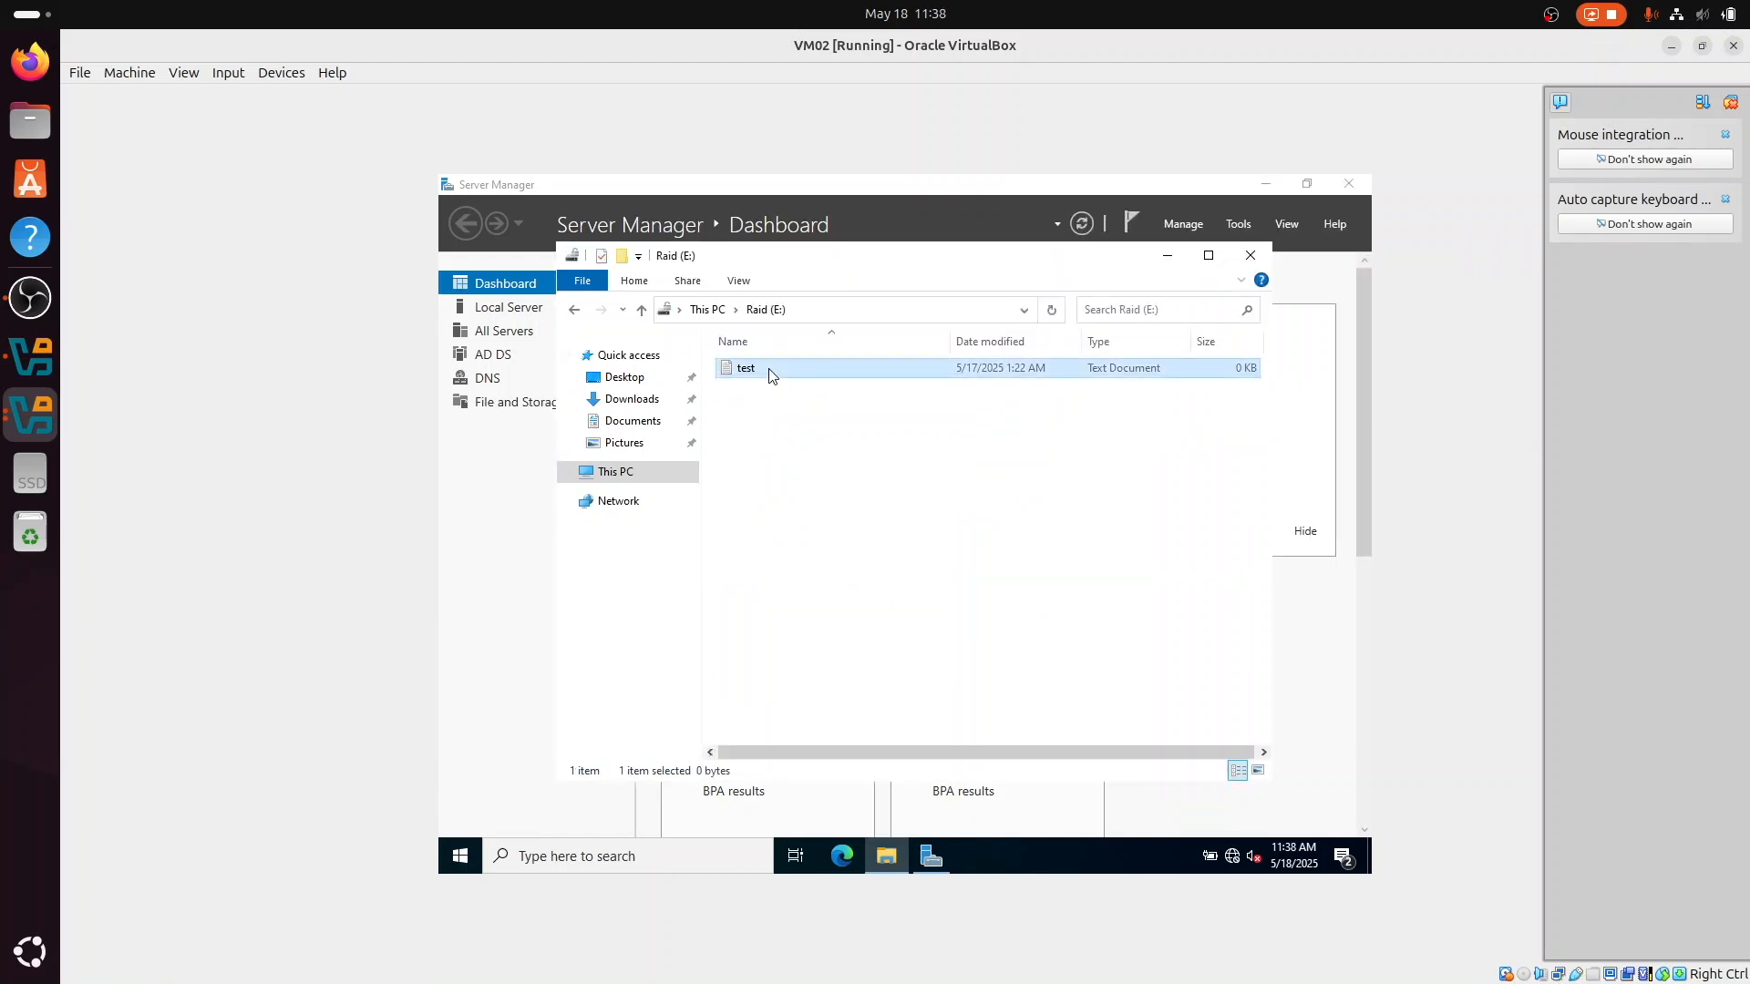
{"action": "key", "text": "Delete"}
Step: Create a new folder named "shared" on the Raid (E:) drive
{"action": "right_click", "coordinate": [778, 387]}
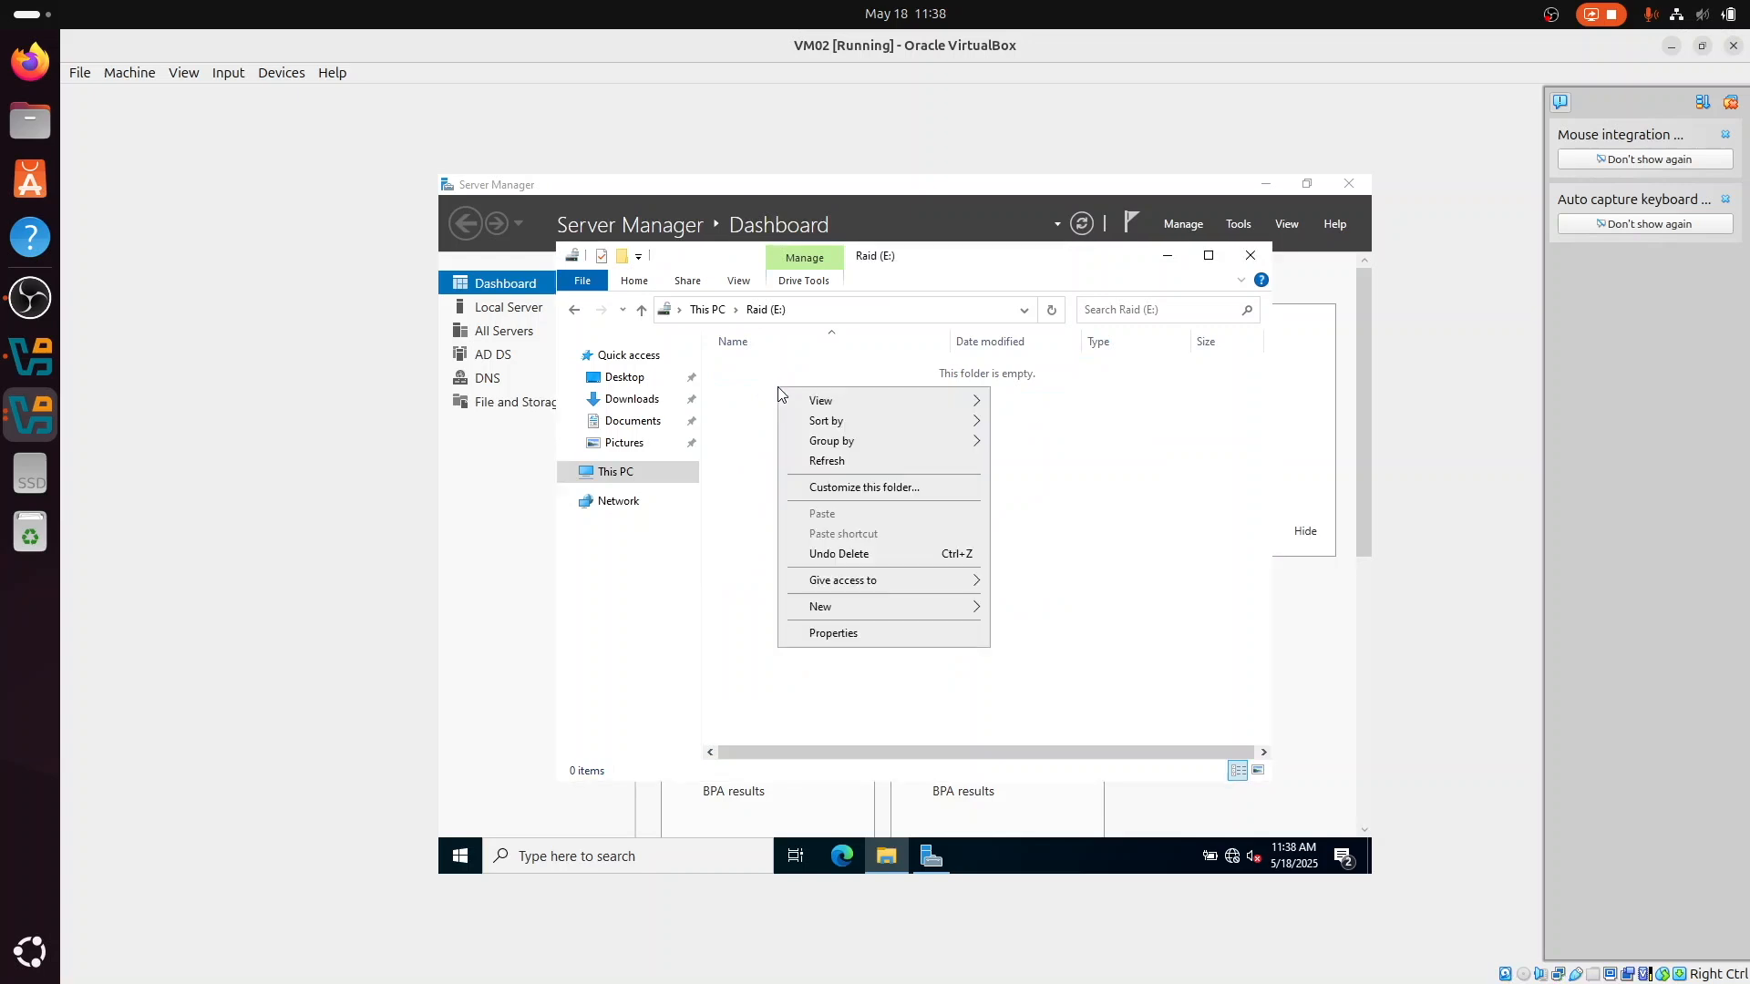
{"action": "mouse_move", "coordinate": [843, 615]}
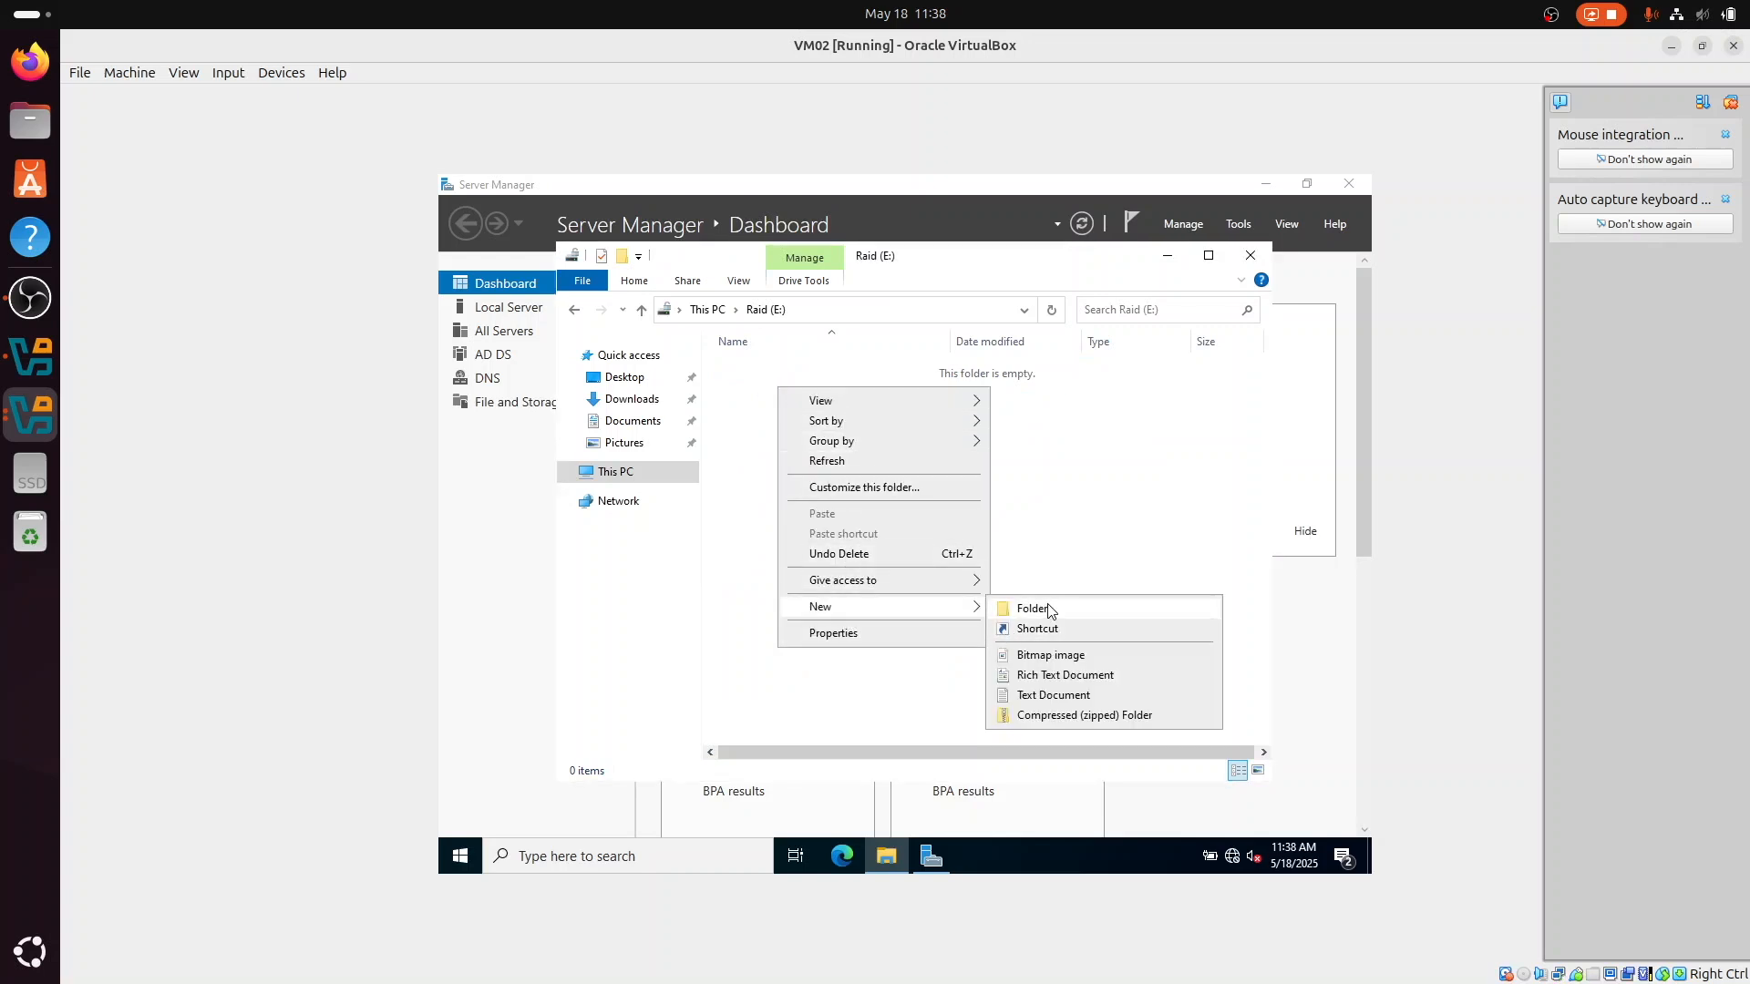
{"action": "left_click", "coordinate": [1028, 609]}
{"action": "type", "text": "shared"}
{"action": "key", "text": "Return"}
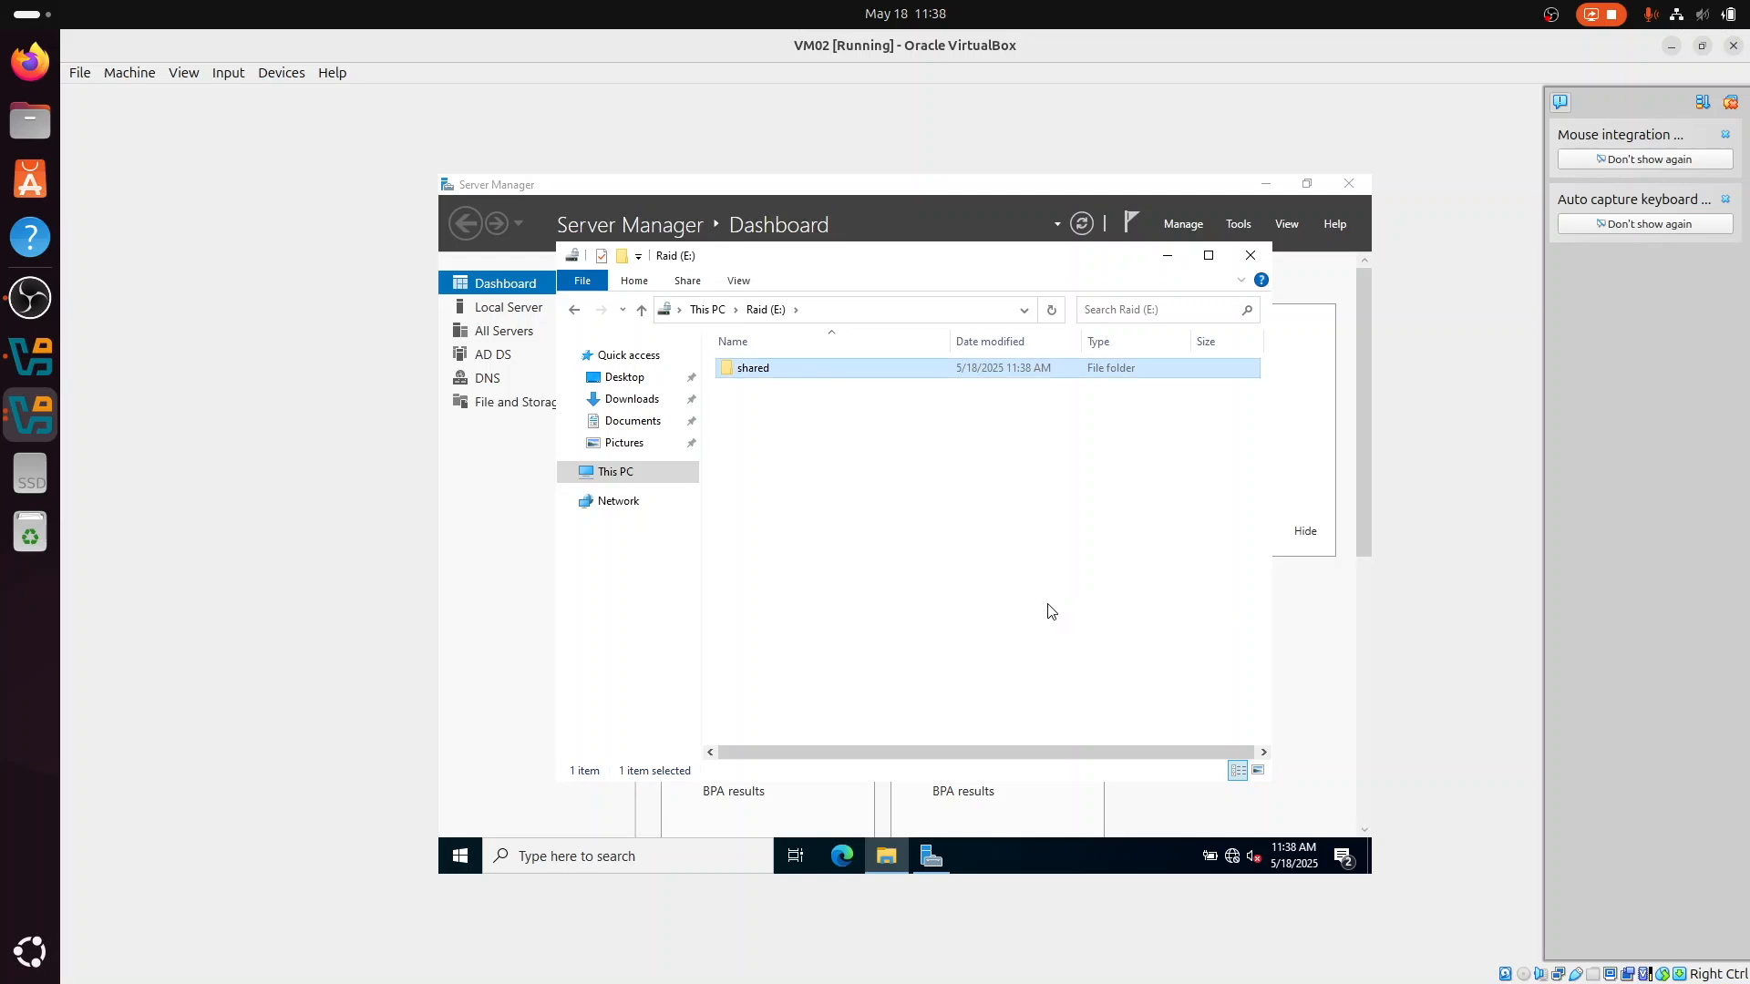
Step: Open the Advanced Sharing settings of the "shared" folder and enable sharing for it
{"action": "right_click", "coordinate": [792, 368]}
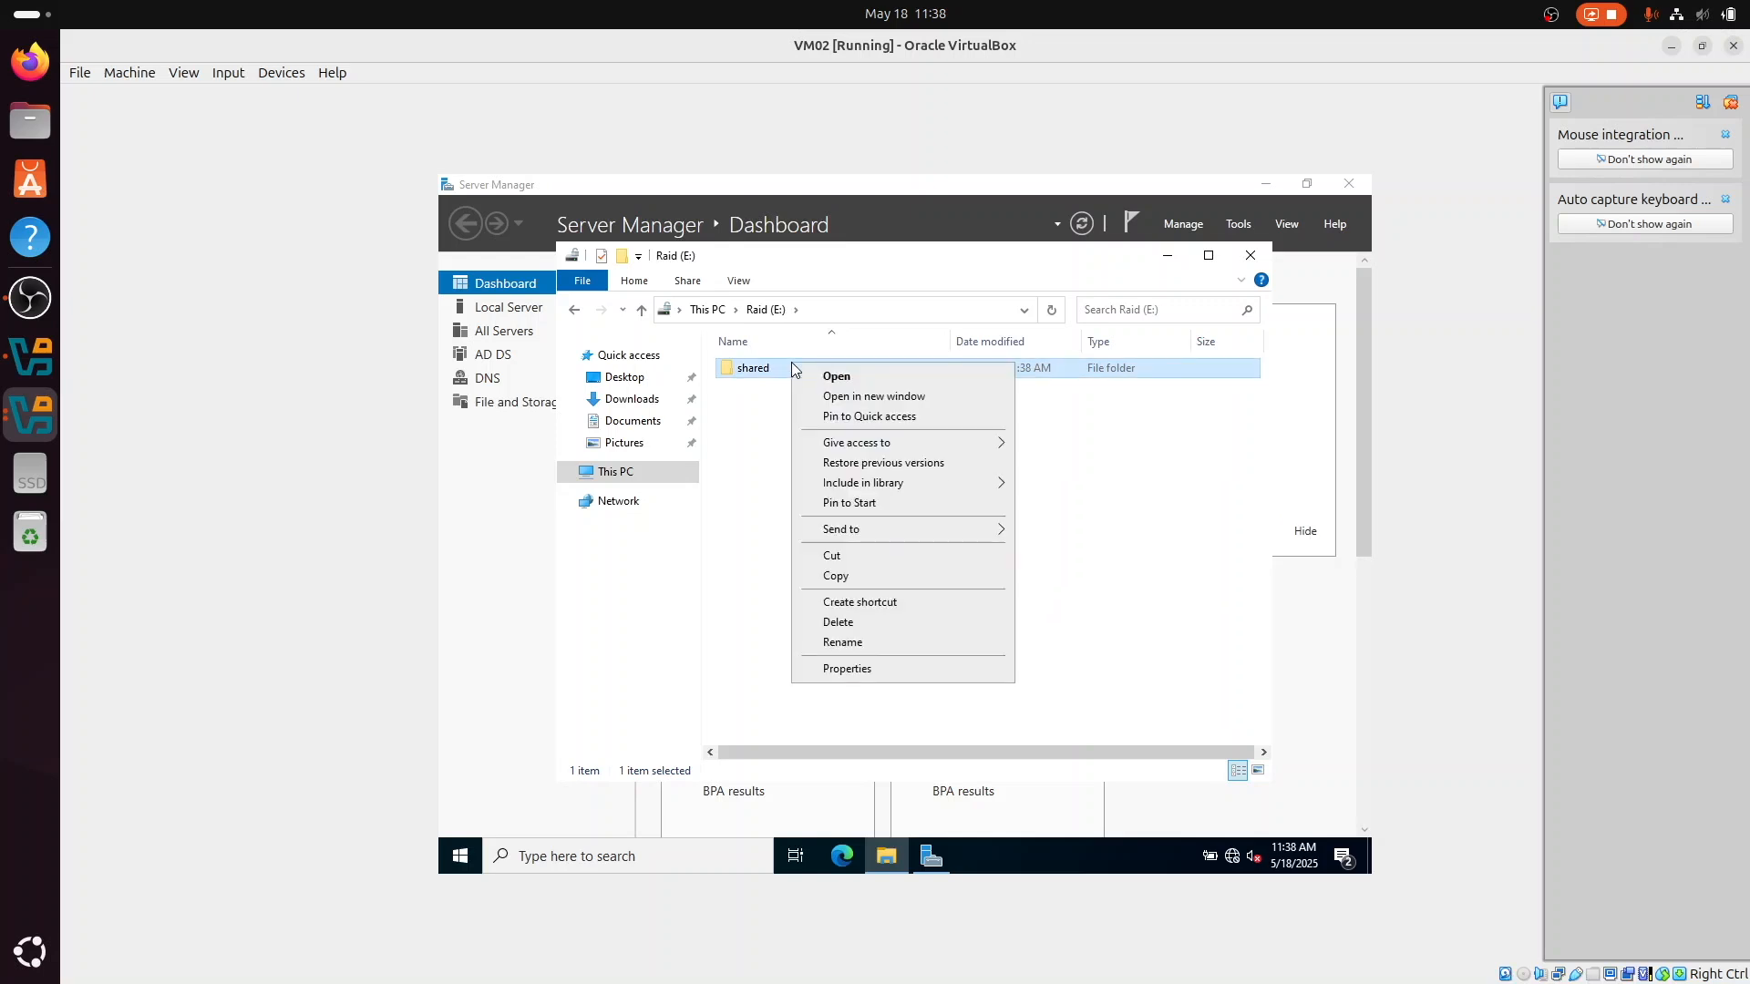
{"action": "left_click", "coordinate": [841, 671]}
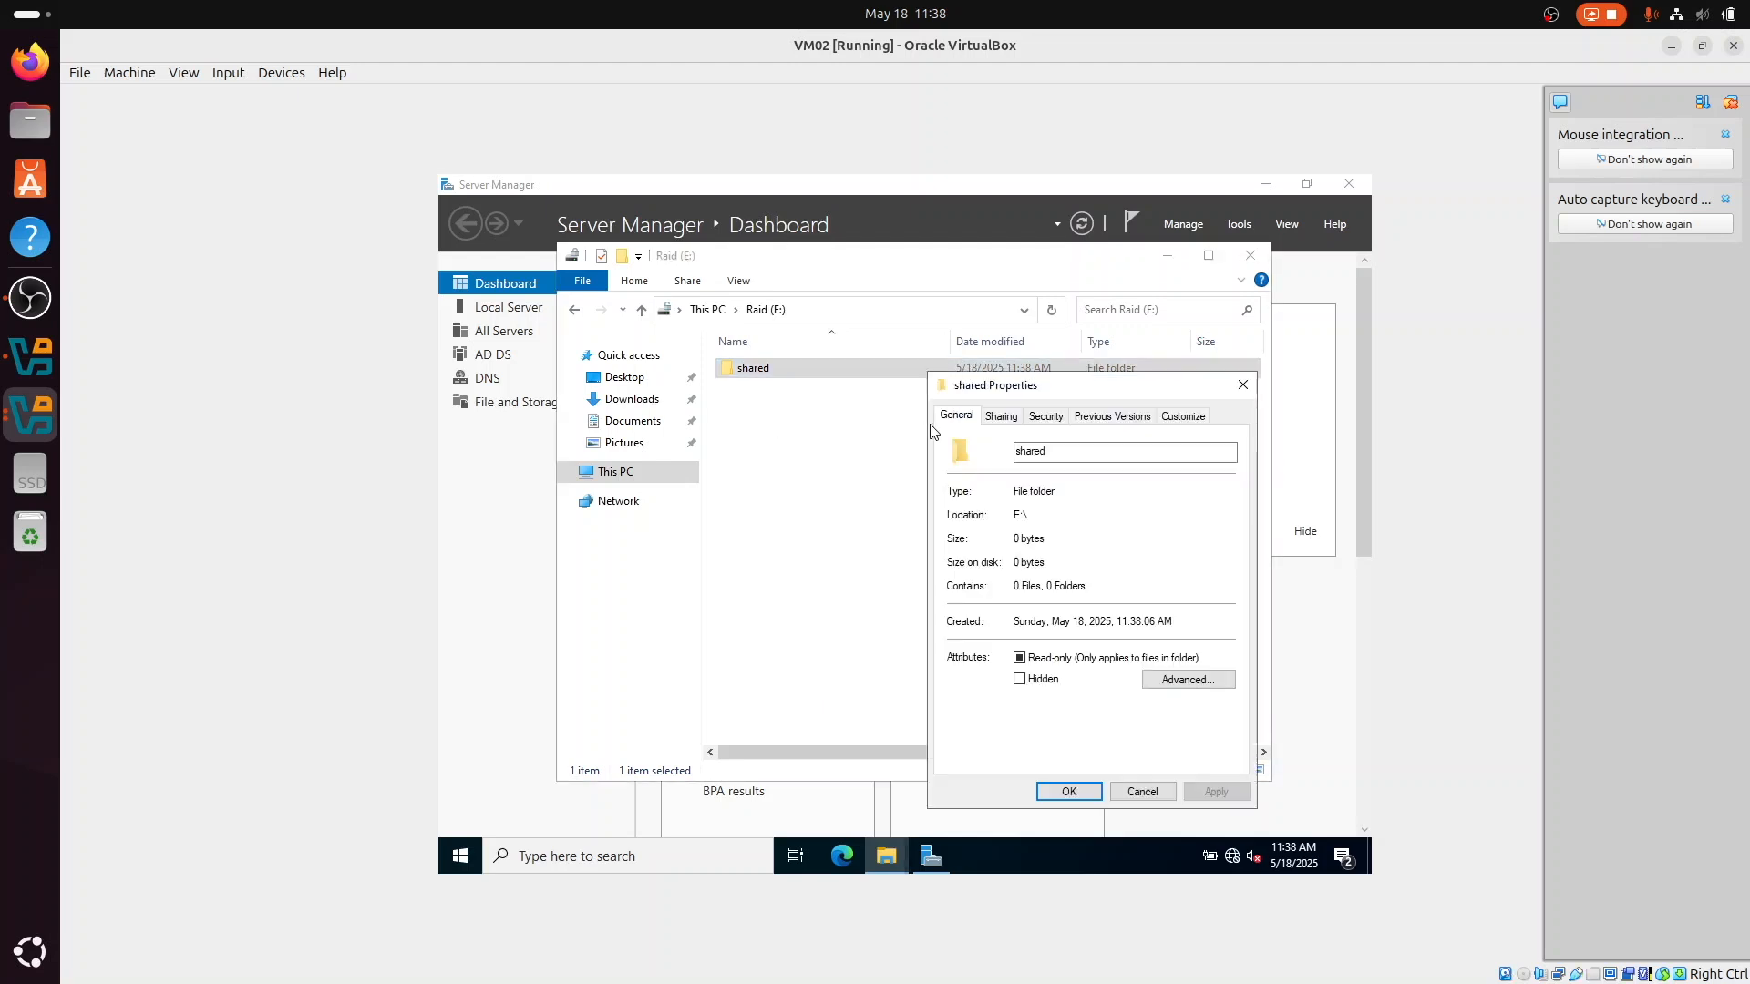
{"action": "left_click", "coordinate": [1017, 427]}
{"action": "left_click", "coordinate": [1003, 627]}
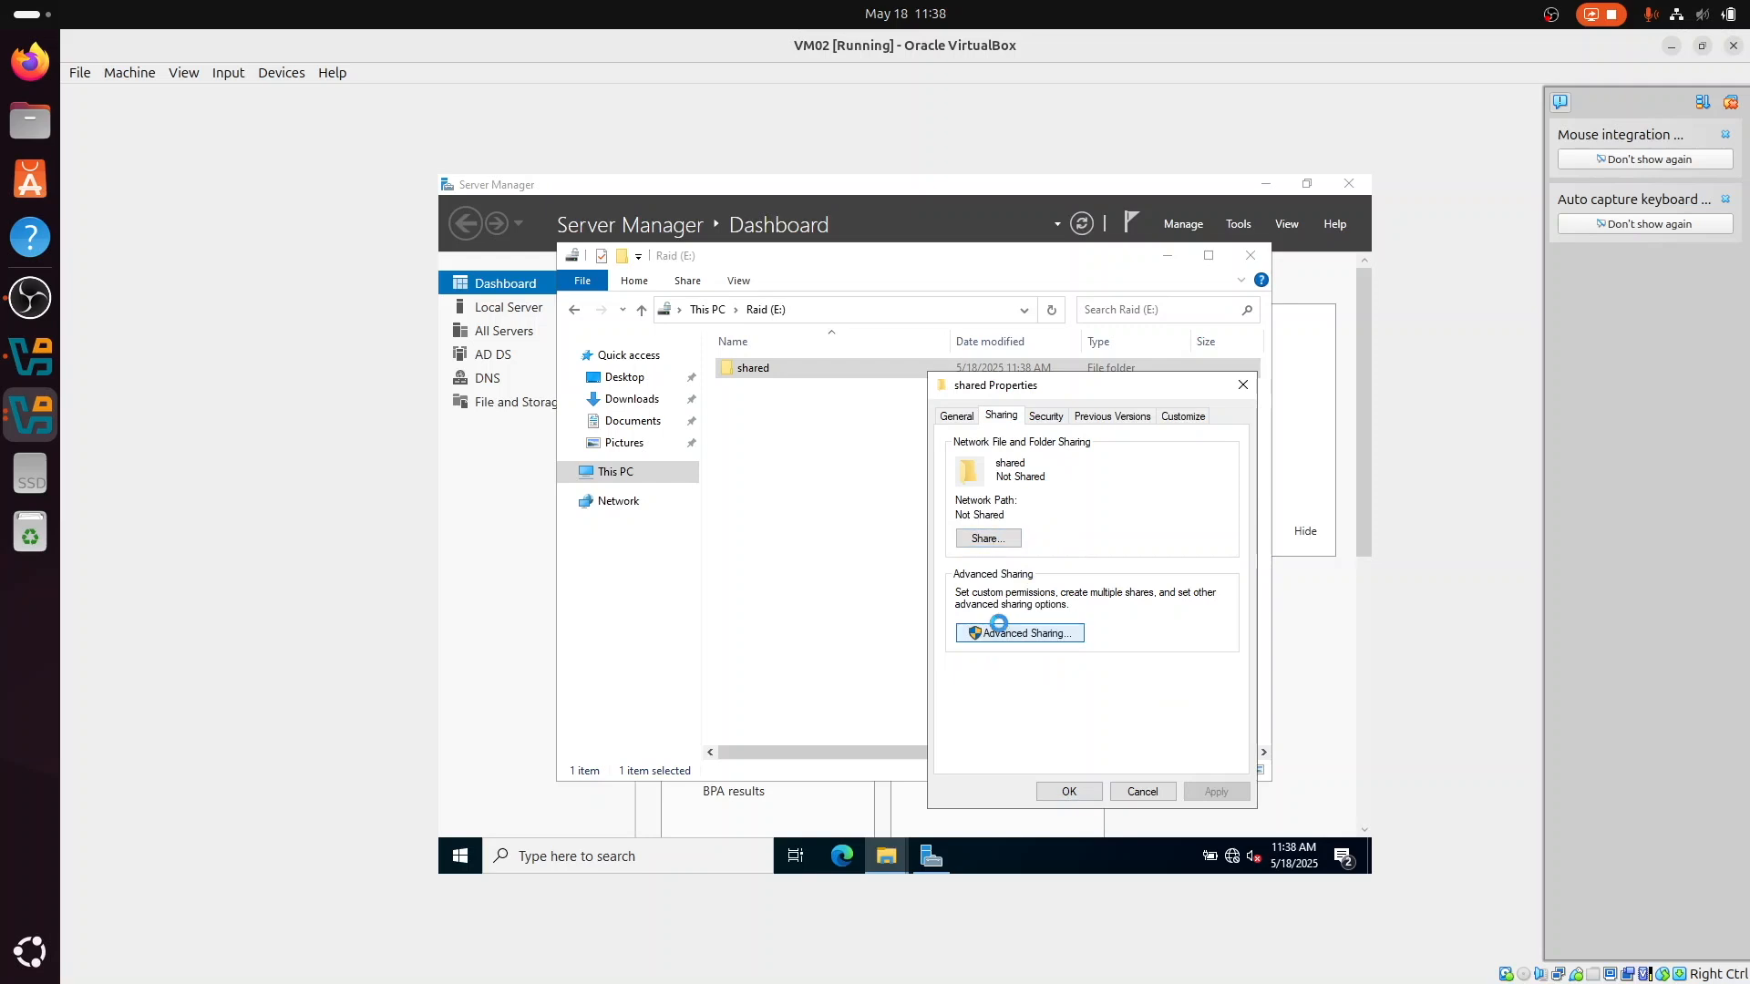
{"action": "left_click", "coordinate": [954, 447]}
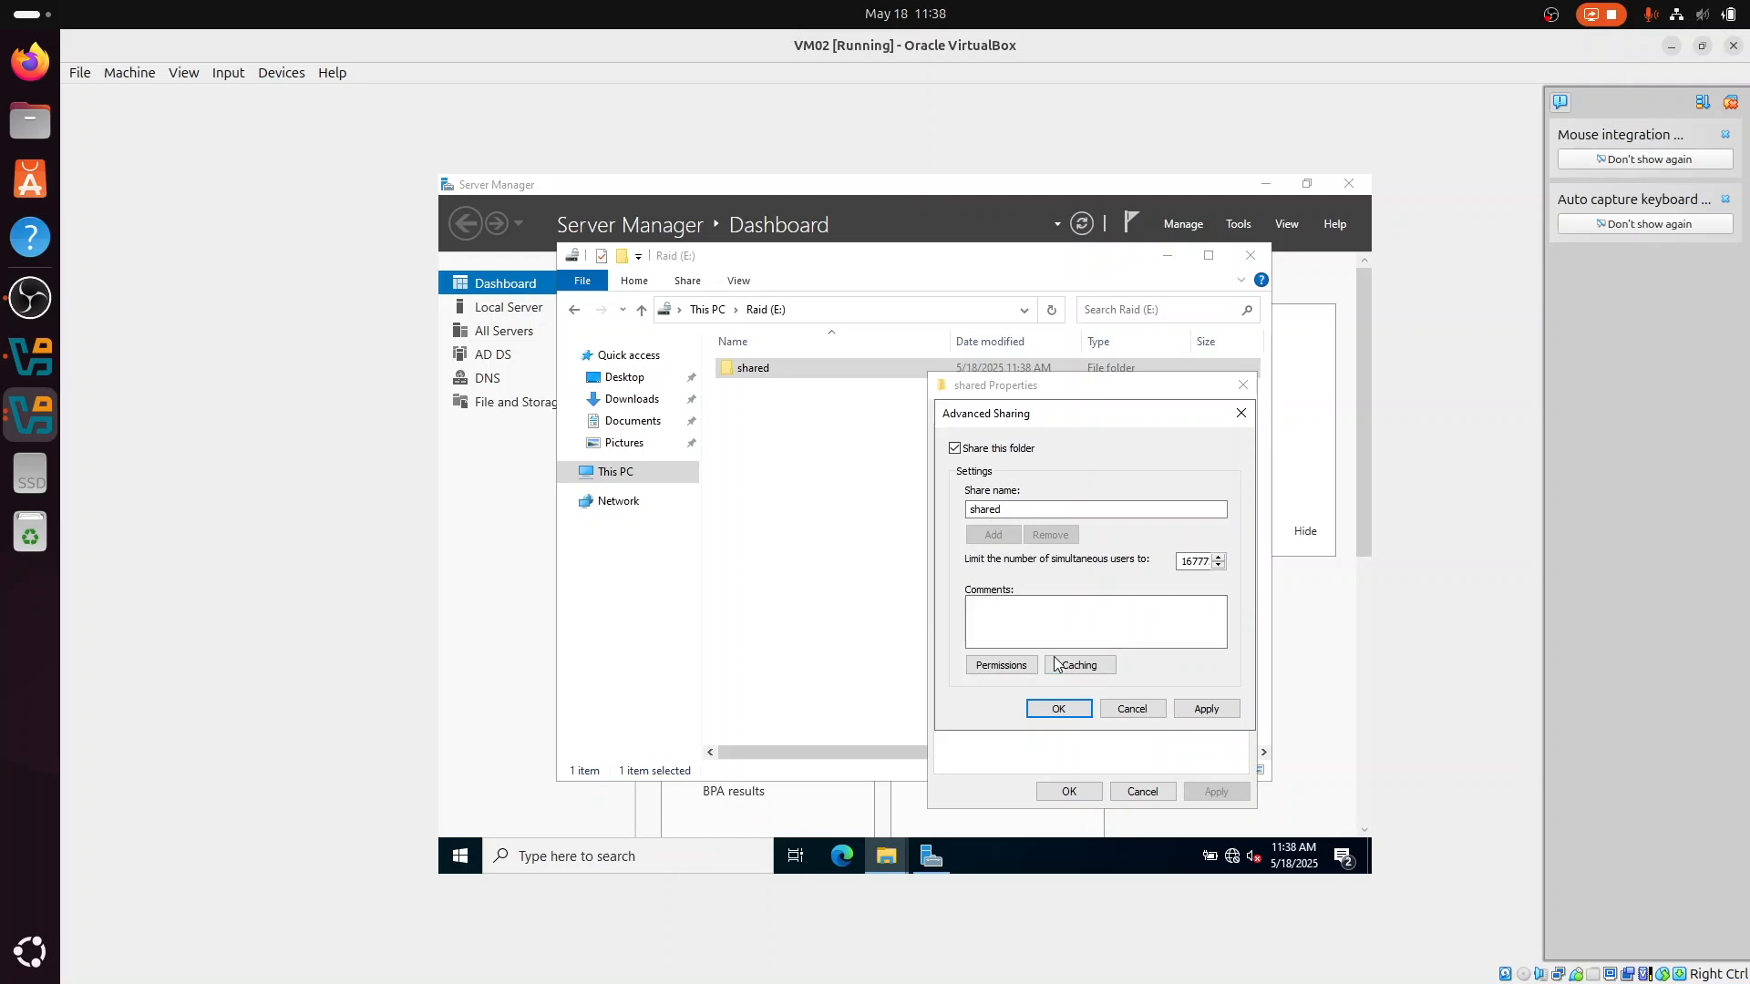
Step: Allow Everyone Change and Full Control in the share permissions, apply the sharing settings, and close the folder's properties
{"action": "left_click", "coordinate": [1001, 666]}
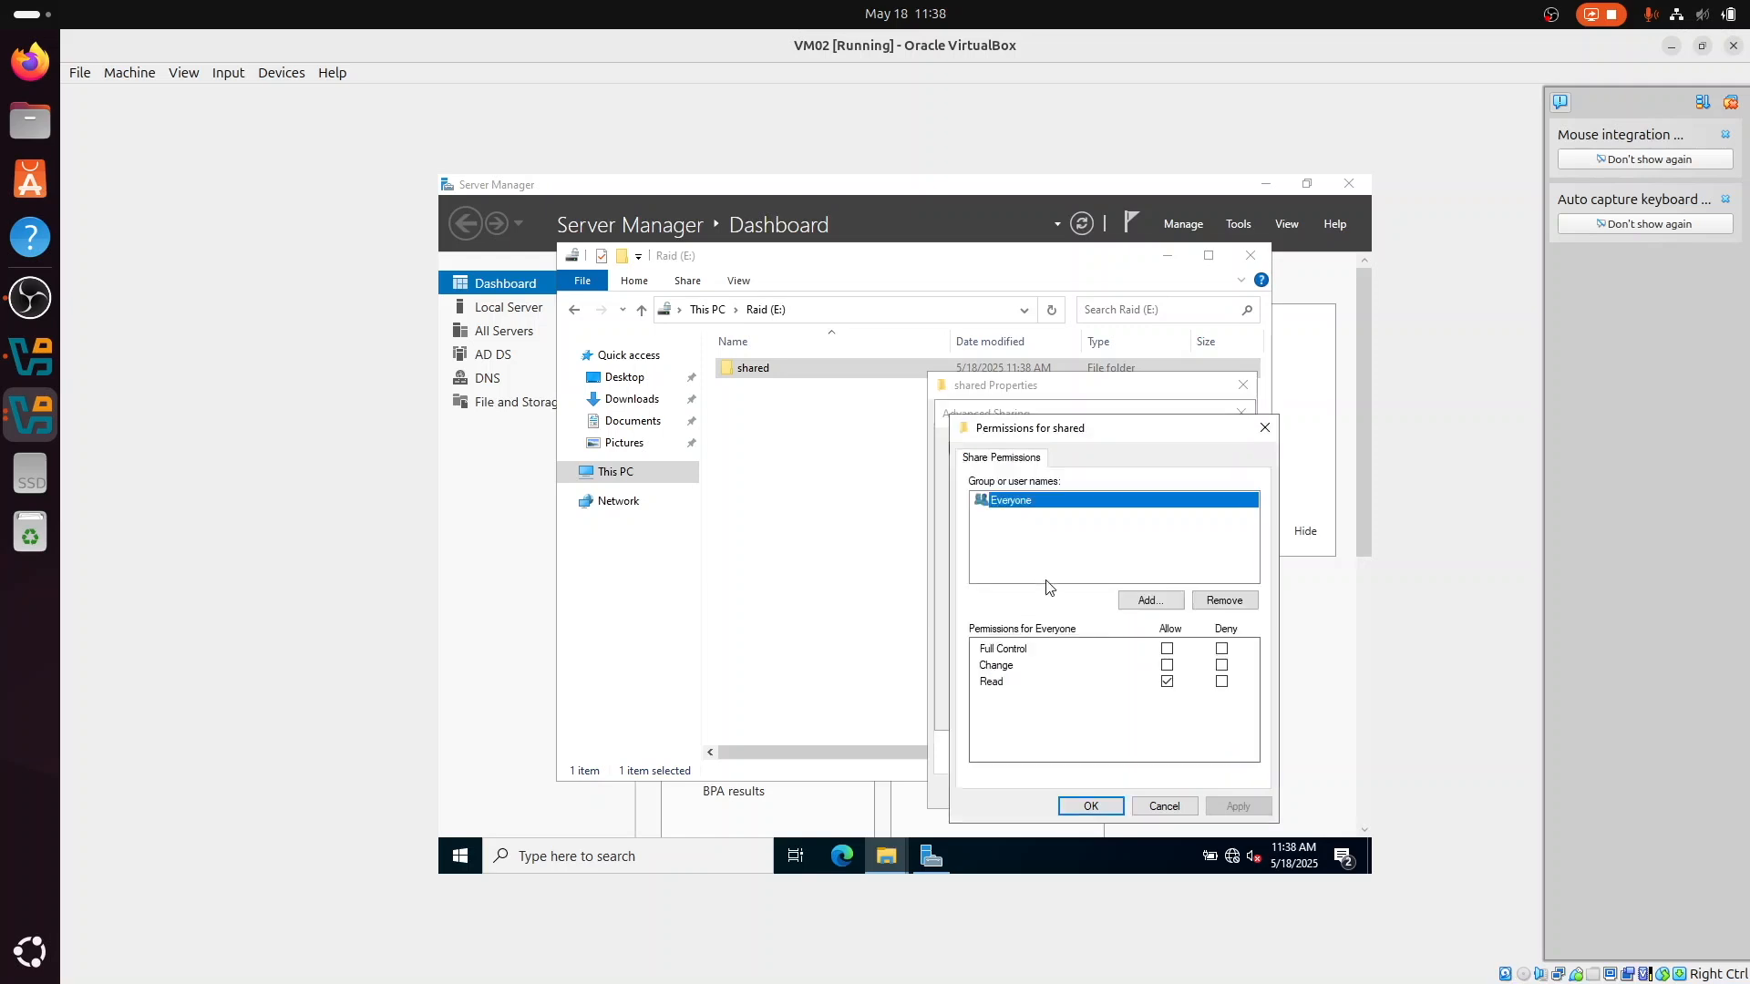
{"action": "left_click", "coordinate": [1163, 667]}
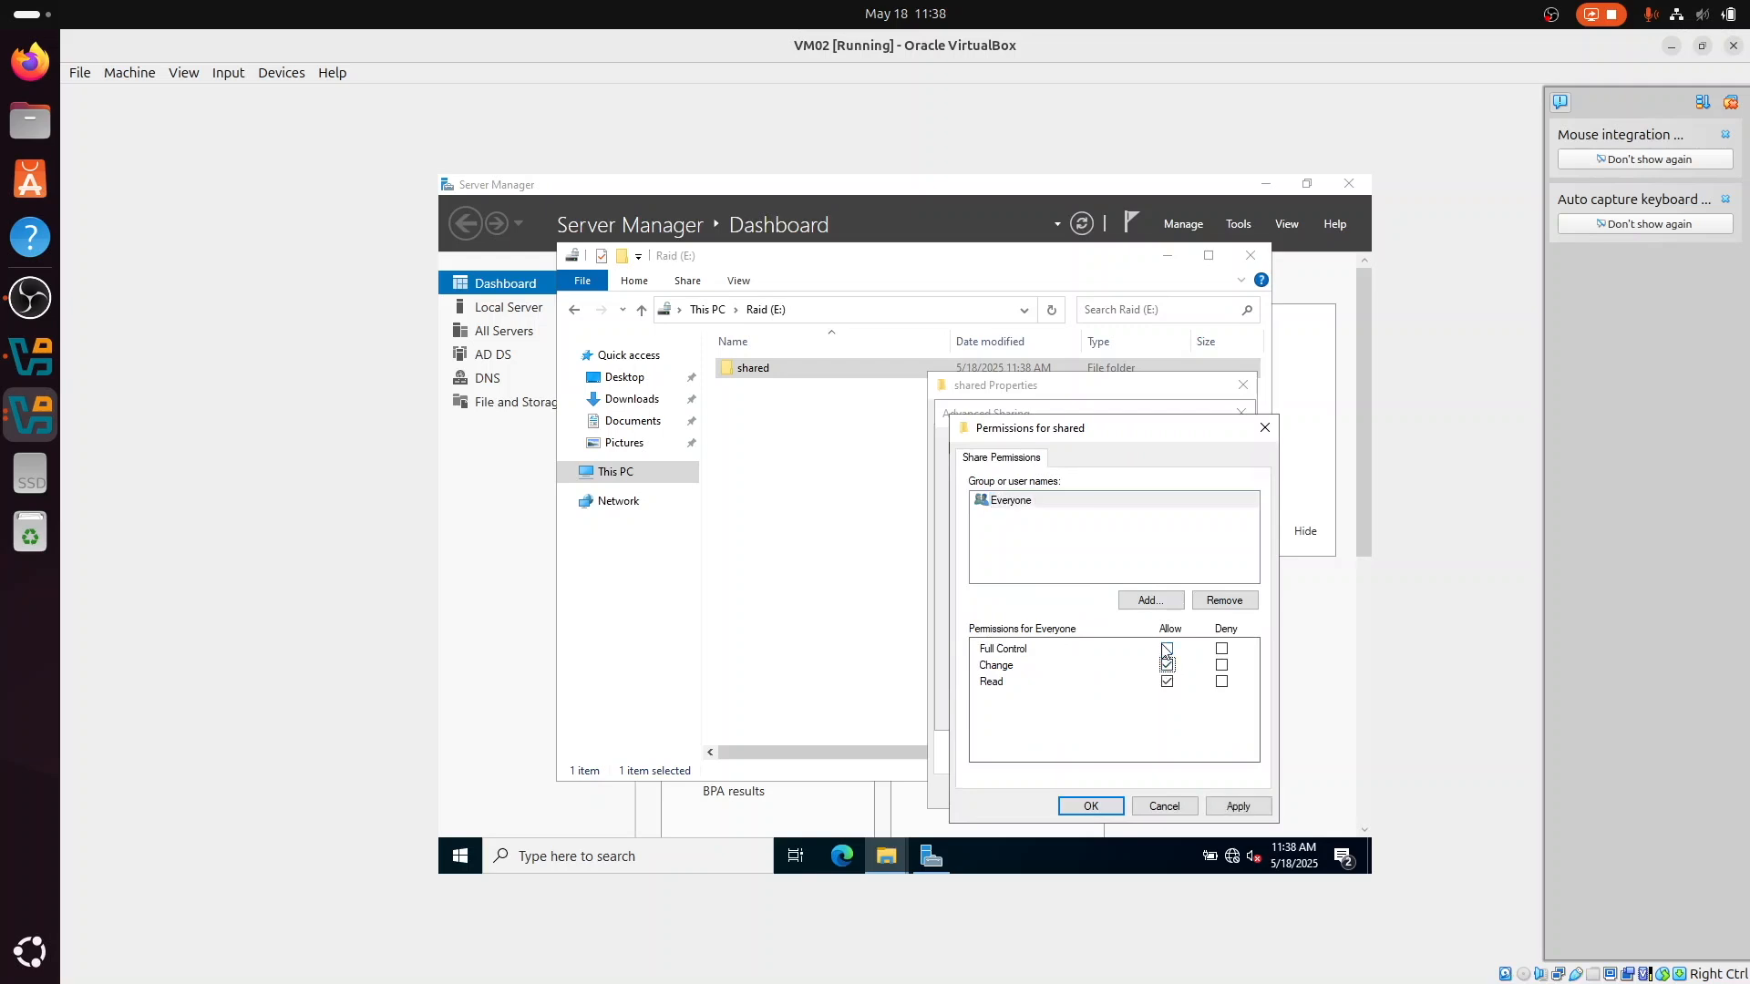
{"action": "left_click", "coordinate": [1165, 649]}
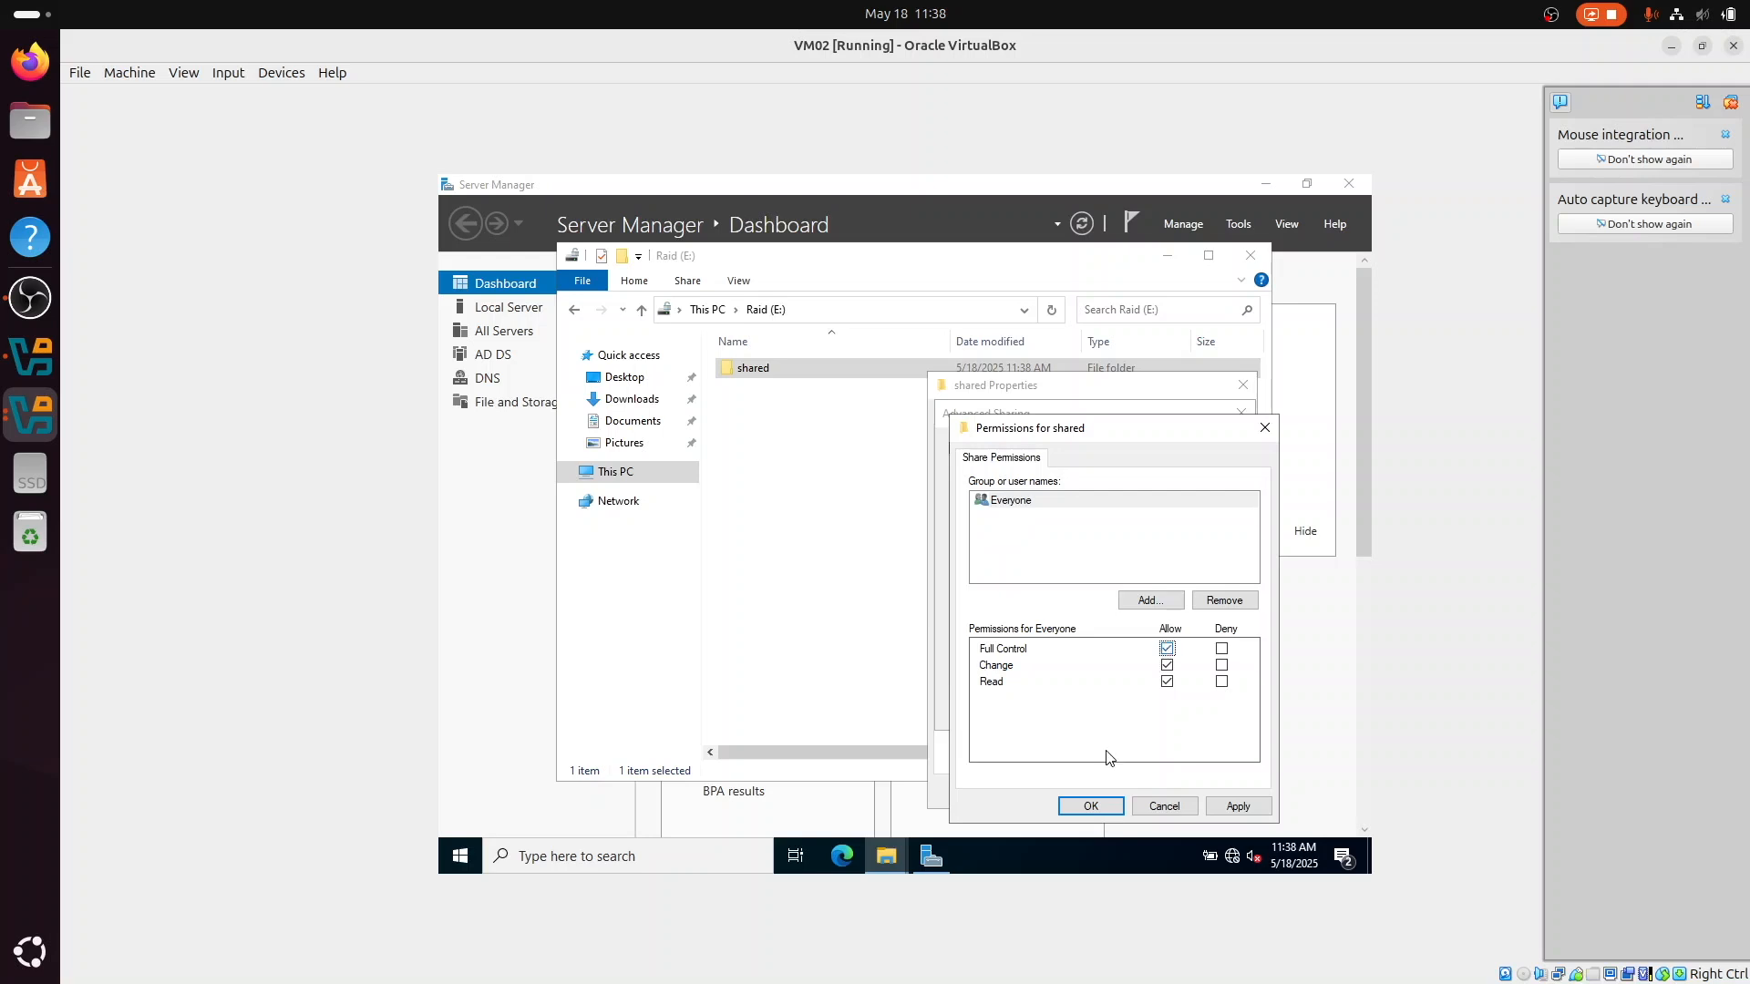
{"action": "left_click", "coordinate": [1092, 807]}
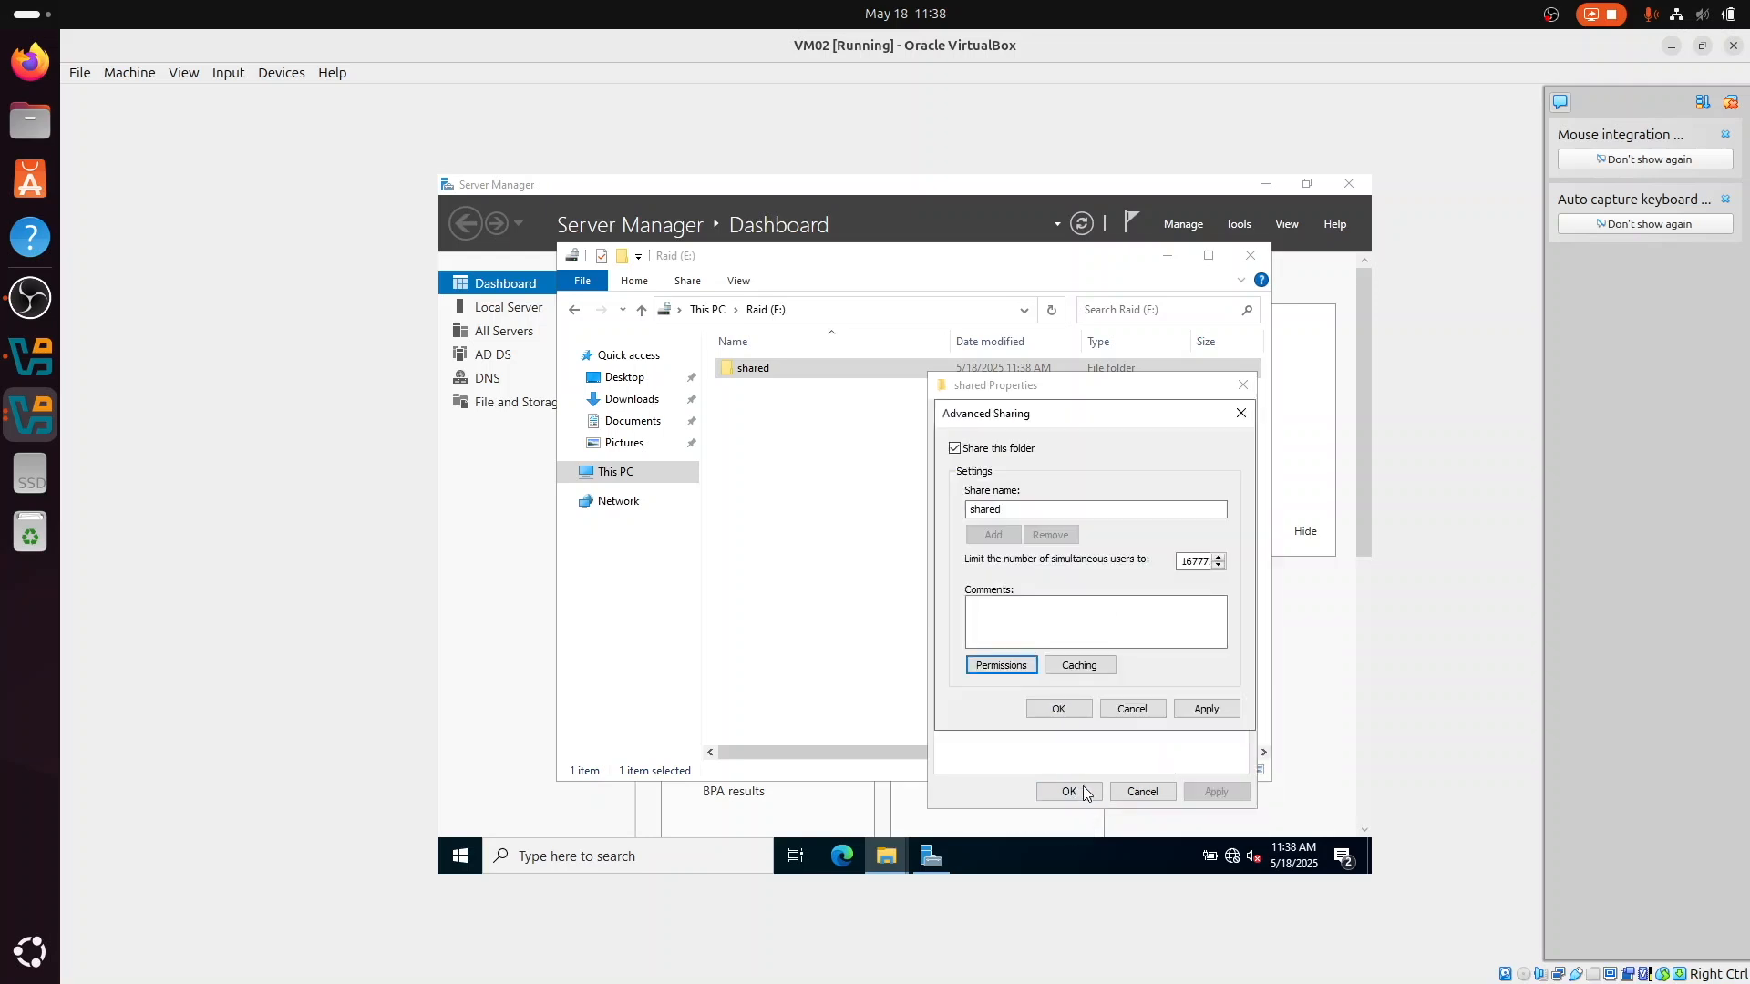
{"action": "left_click", "coordinate": [1085, 795]}
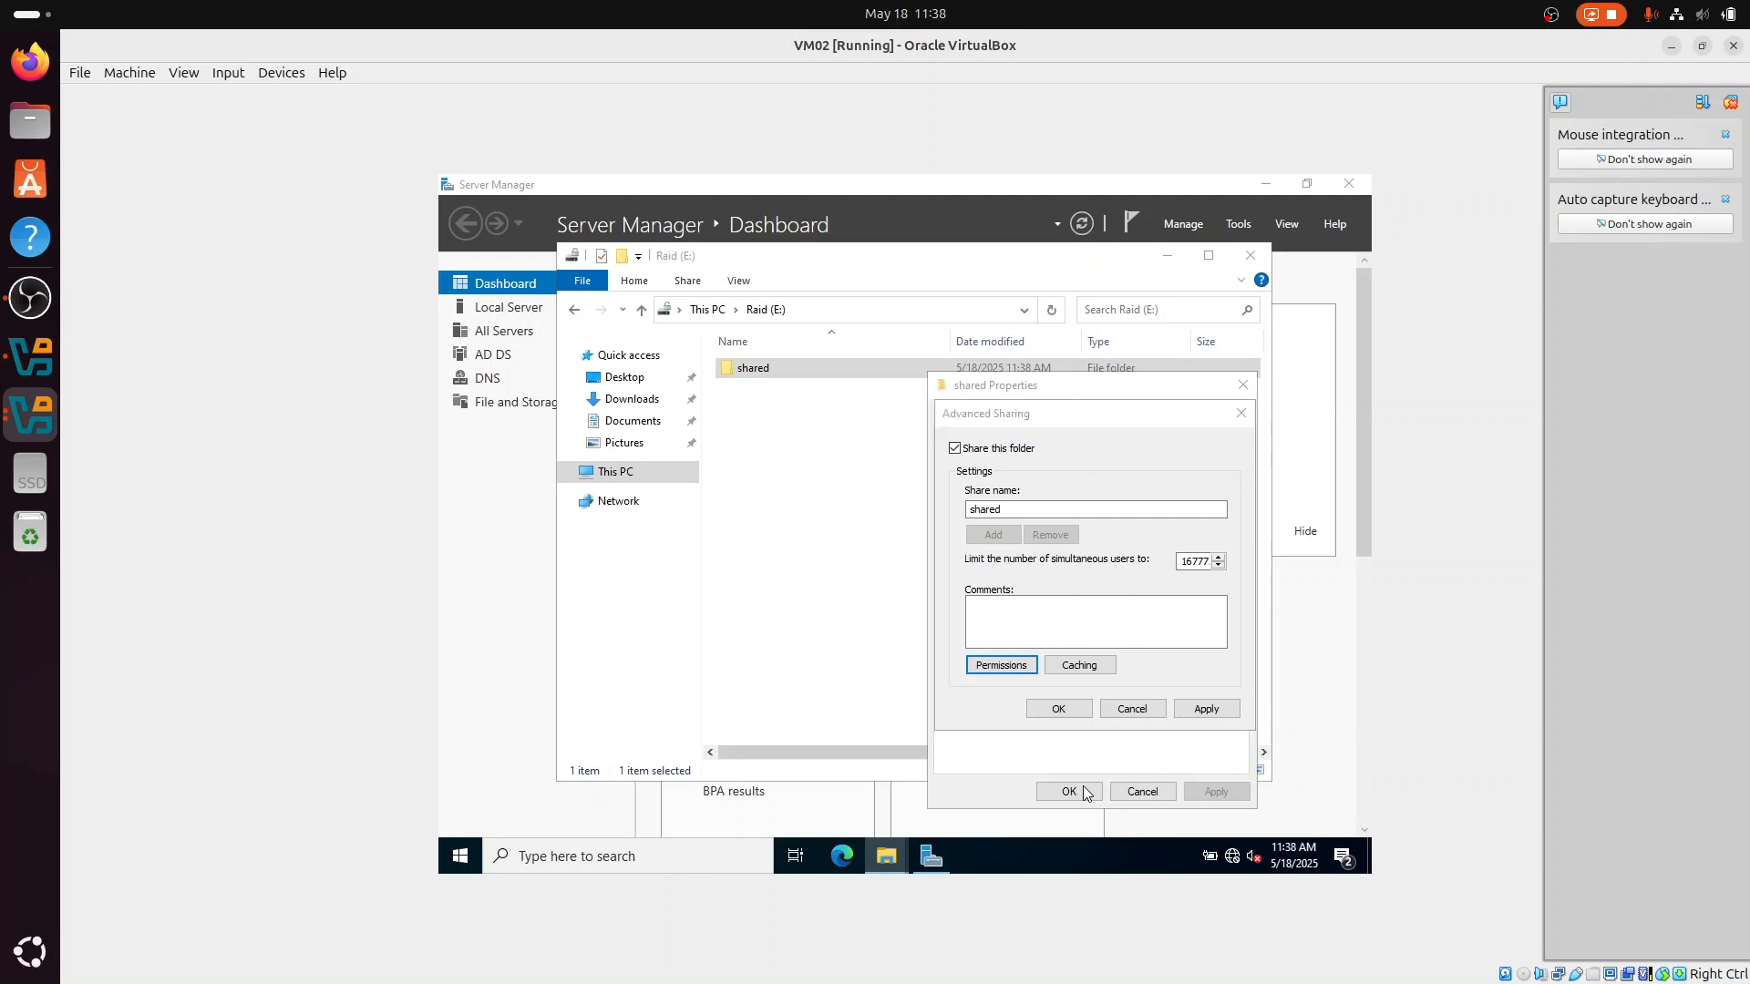
{"action": "left_click", "coordinate": [1060, 708]}
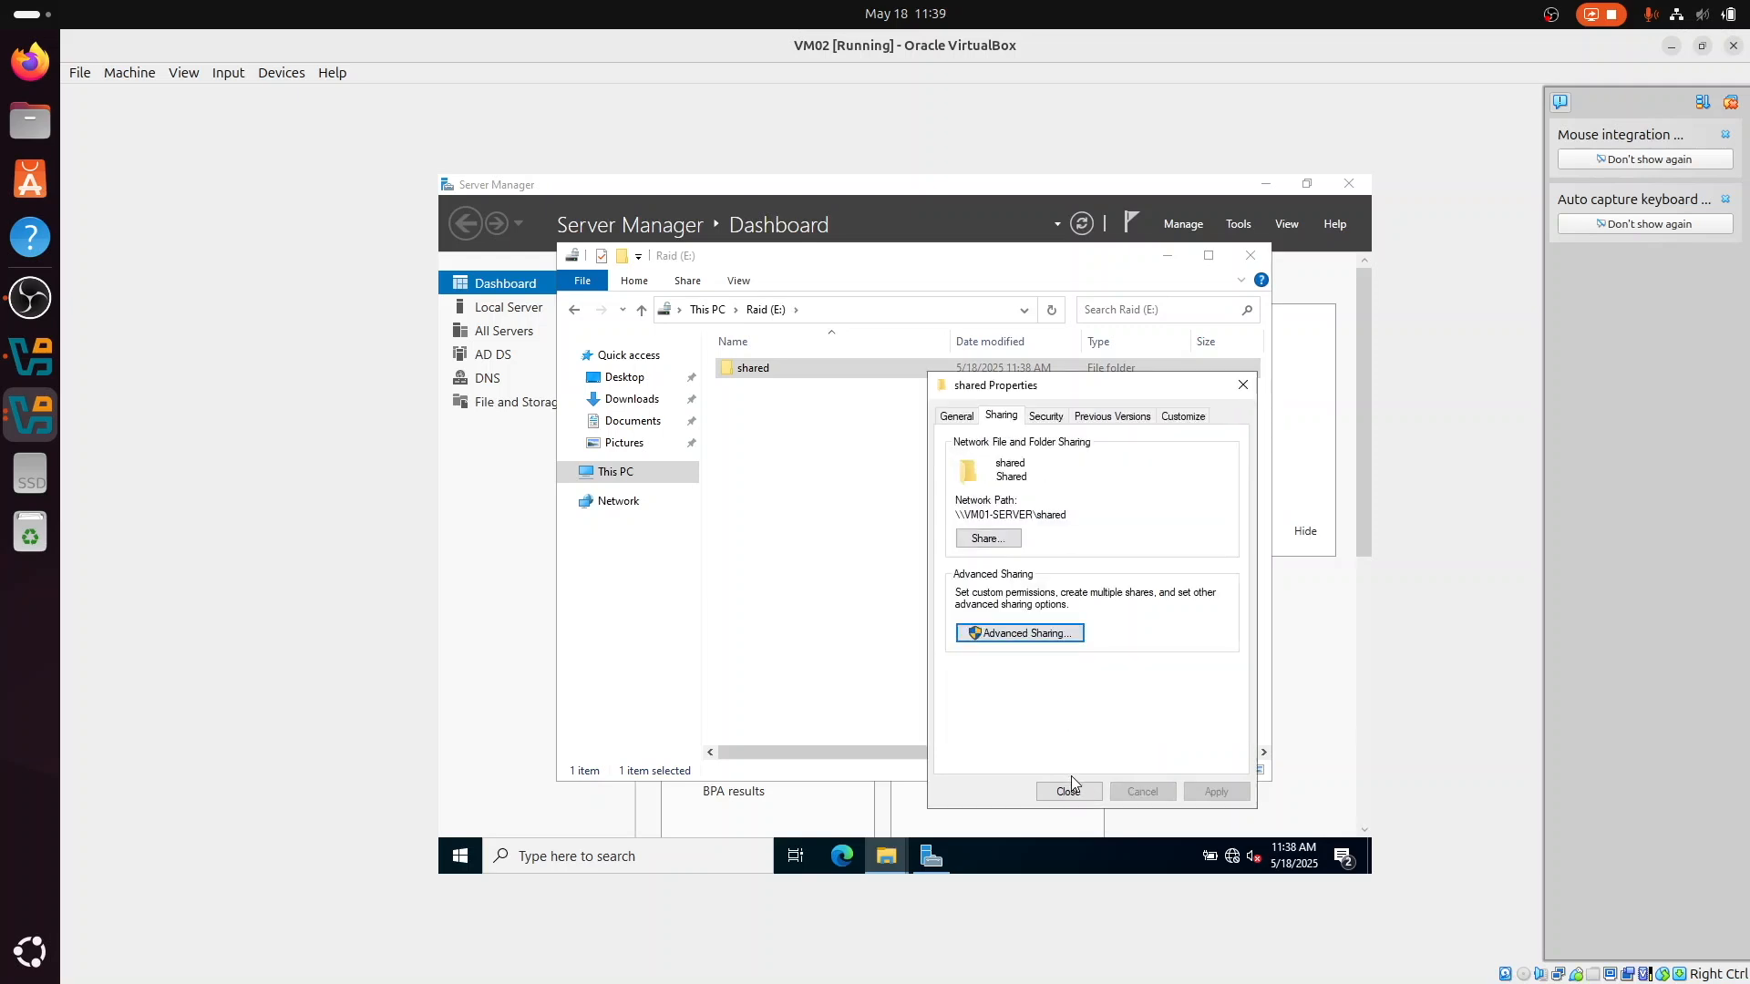
{"action": "left_click", "coordinate": [1081, 797]}
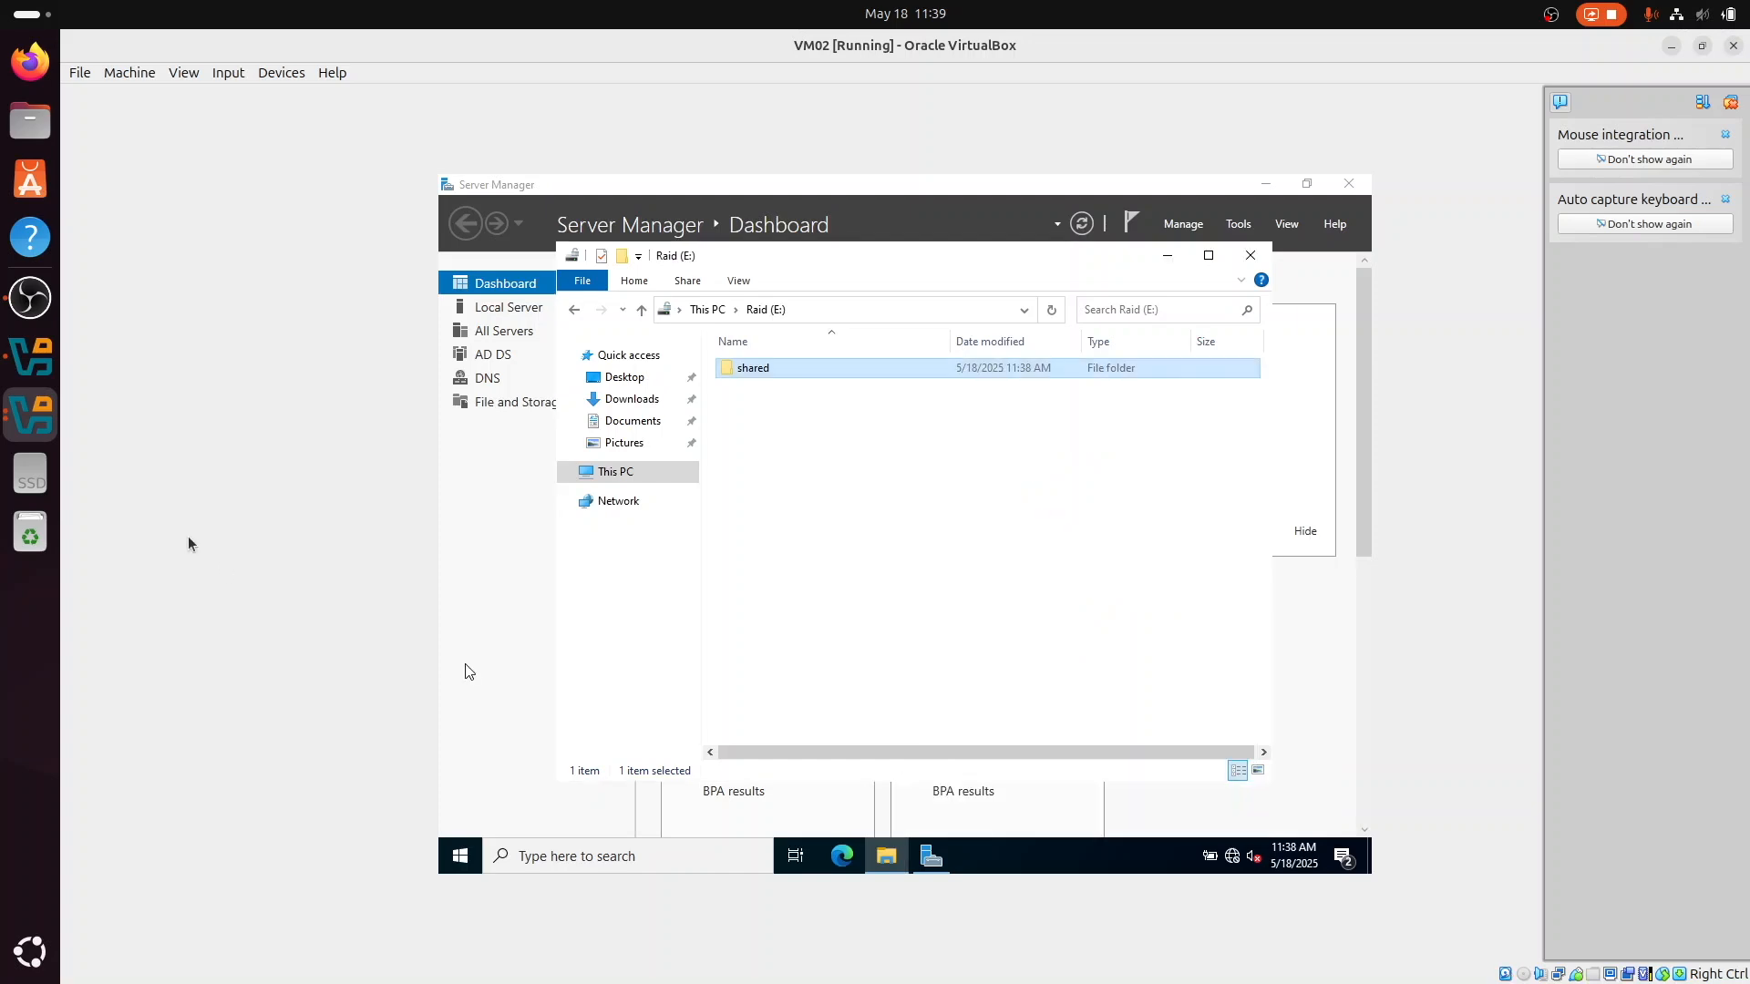
Step: Switch to the VM03 client, map \\192.168.1.10\shared as network drive Z:, and close the mapped folder's window
{"action": "left_click", "coordinate": [30, 415]}
{"action": "left_click", "coordinate": [1018, 508]}
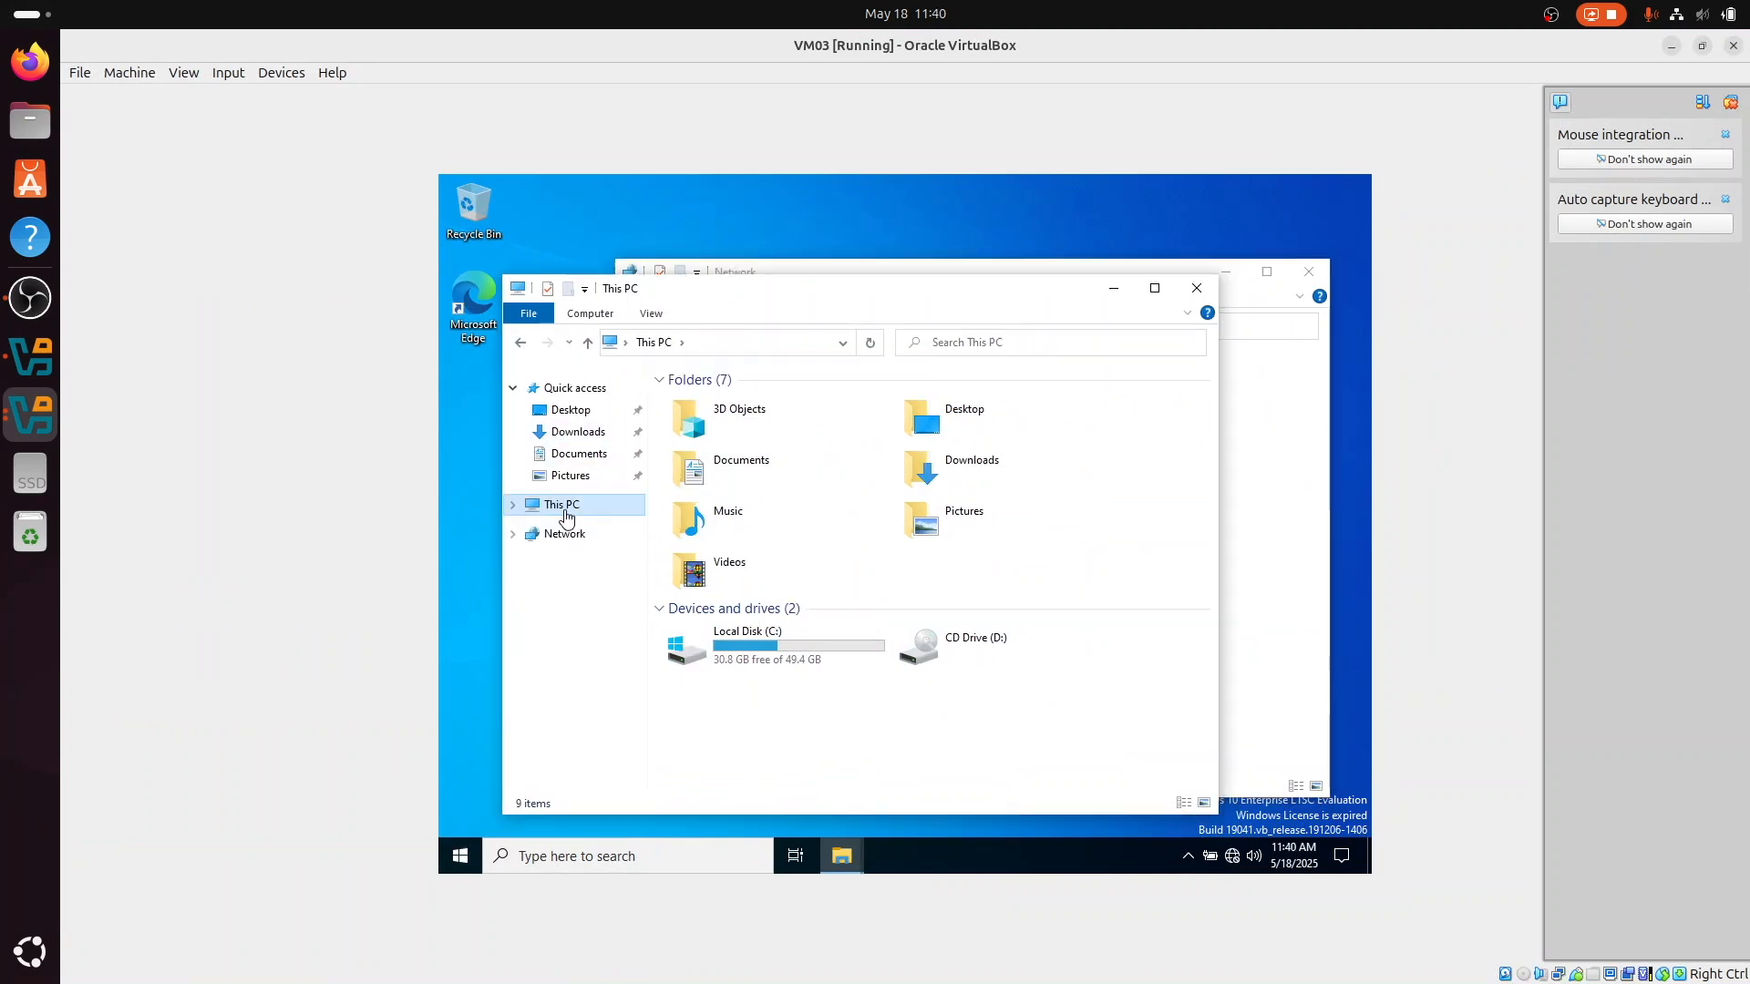
{"action": "right_click", "coordinate": [561, 505]}
{"action": "left_click", "coordinate": [626, 593]}
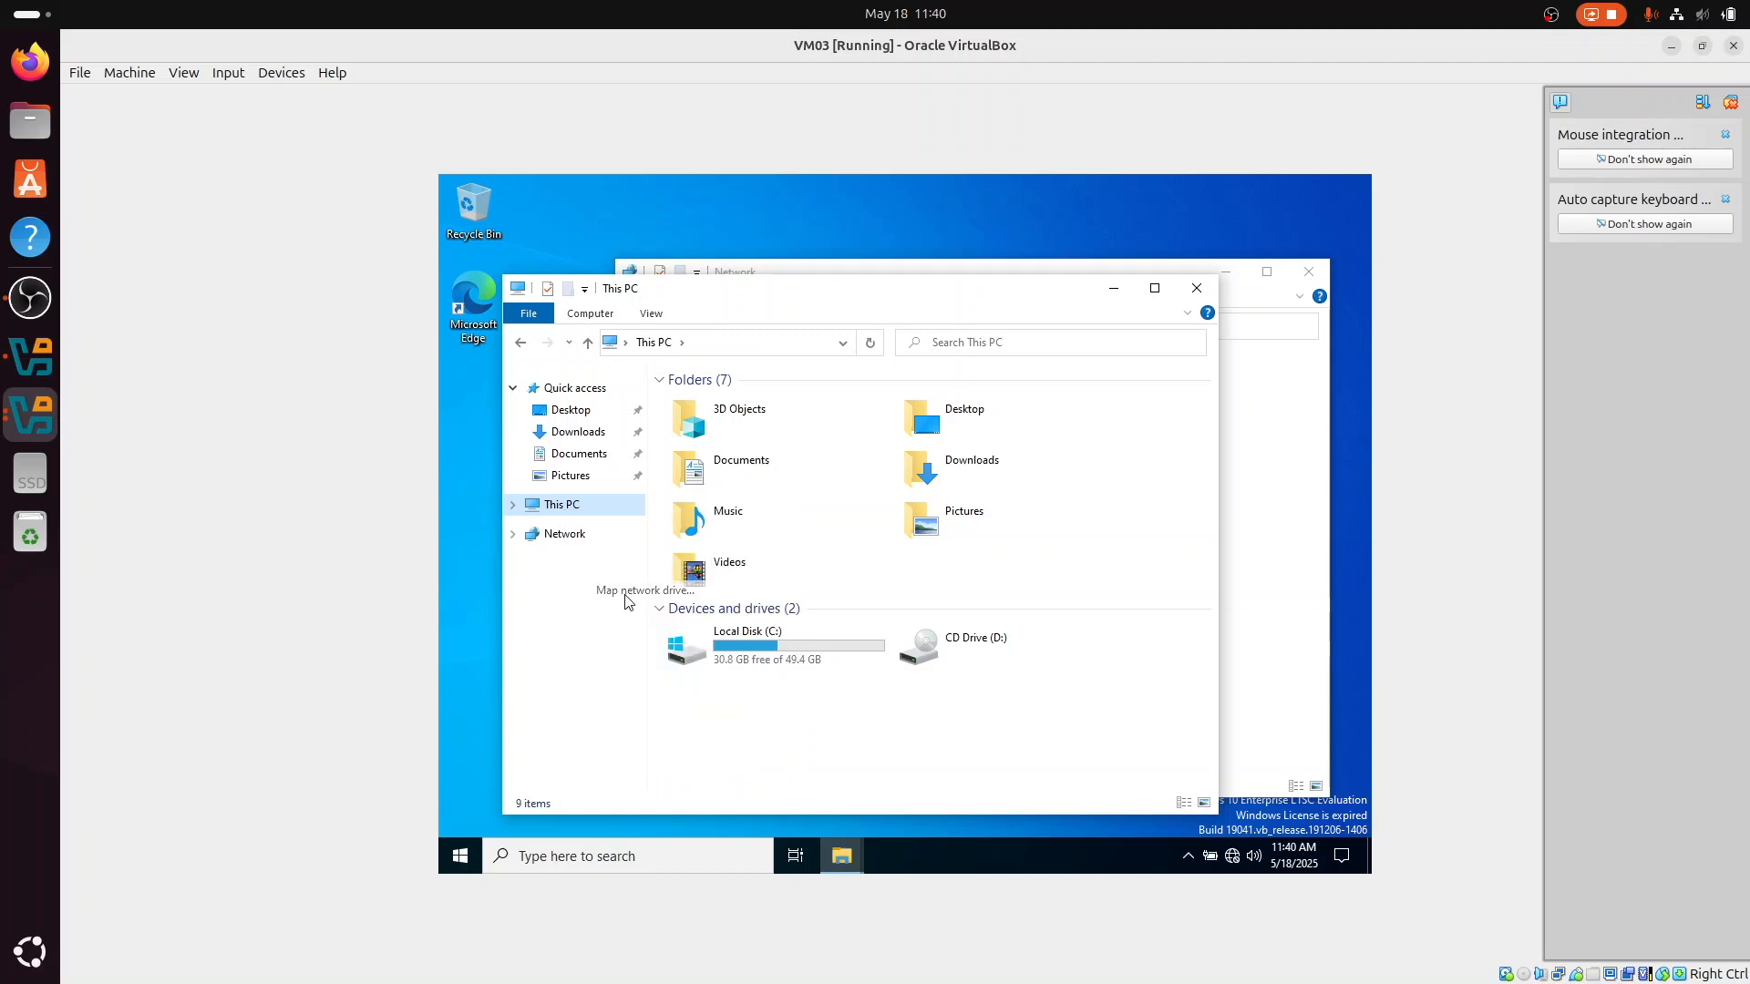
{"action": "type", "text": "\\\\192"}
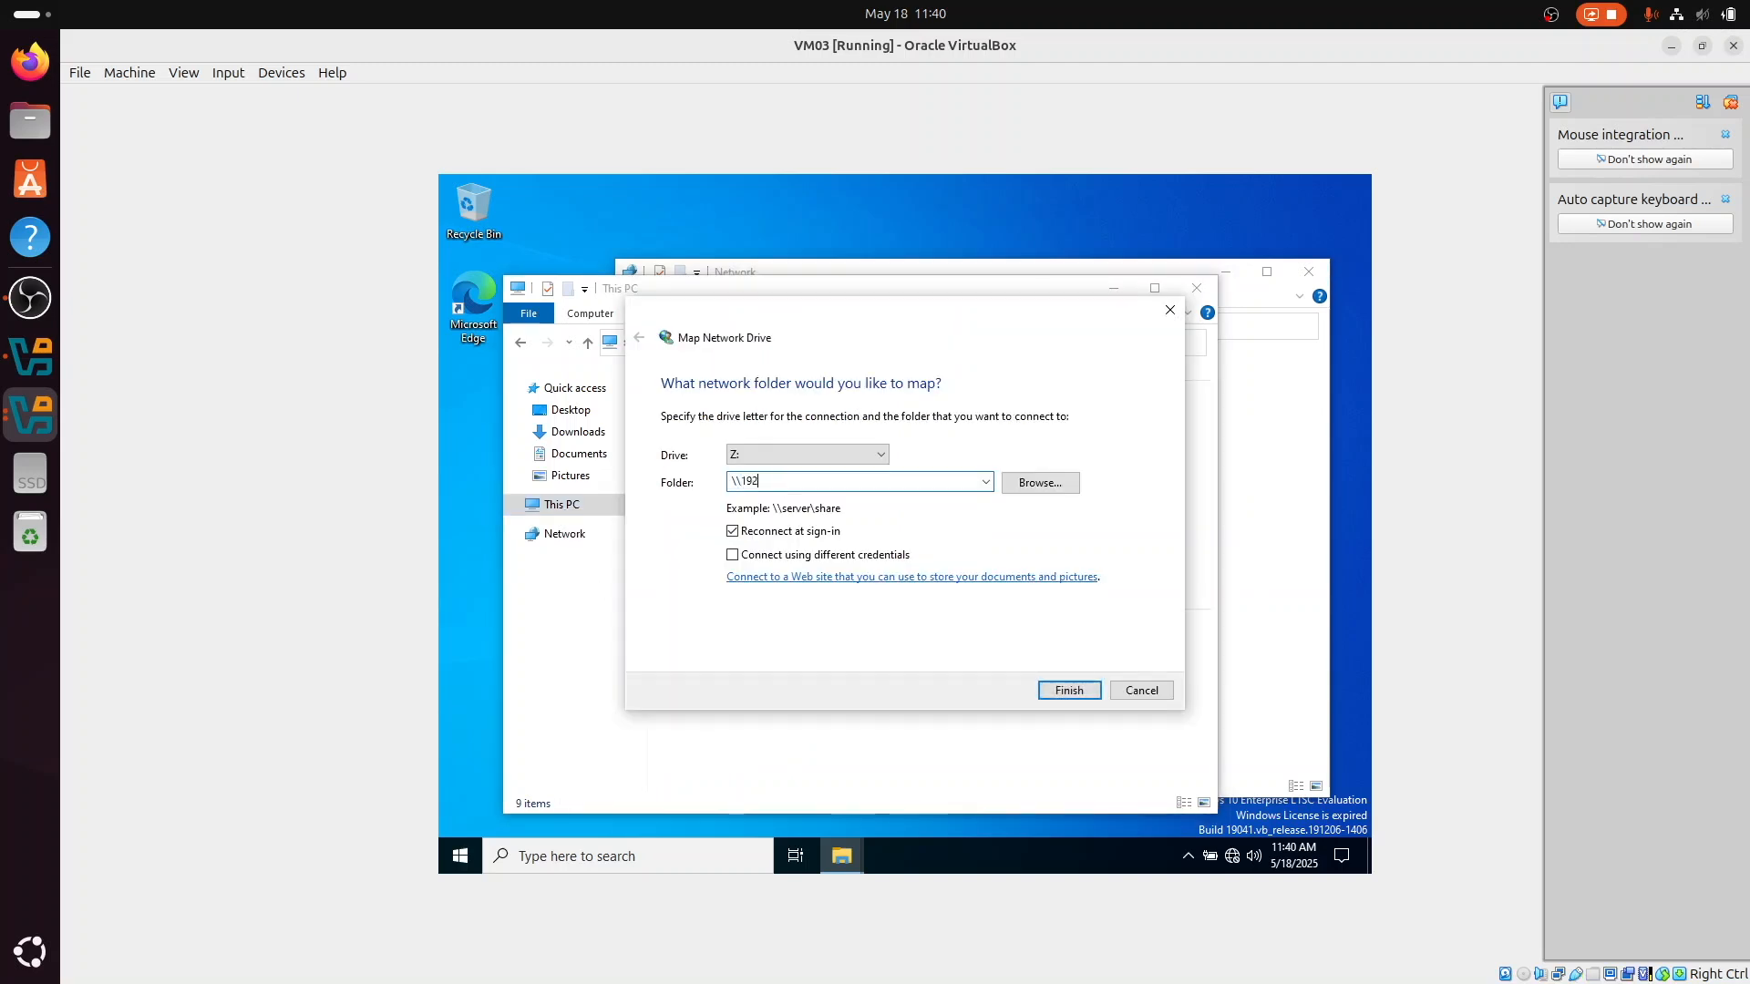
{"action": "type", "text": ".168.1.10\\shared"}
{"action": "left_click", "coordinate": [1057, 693]}
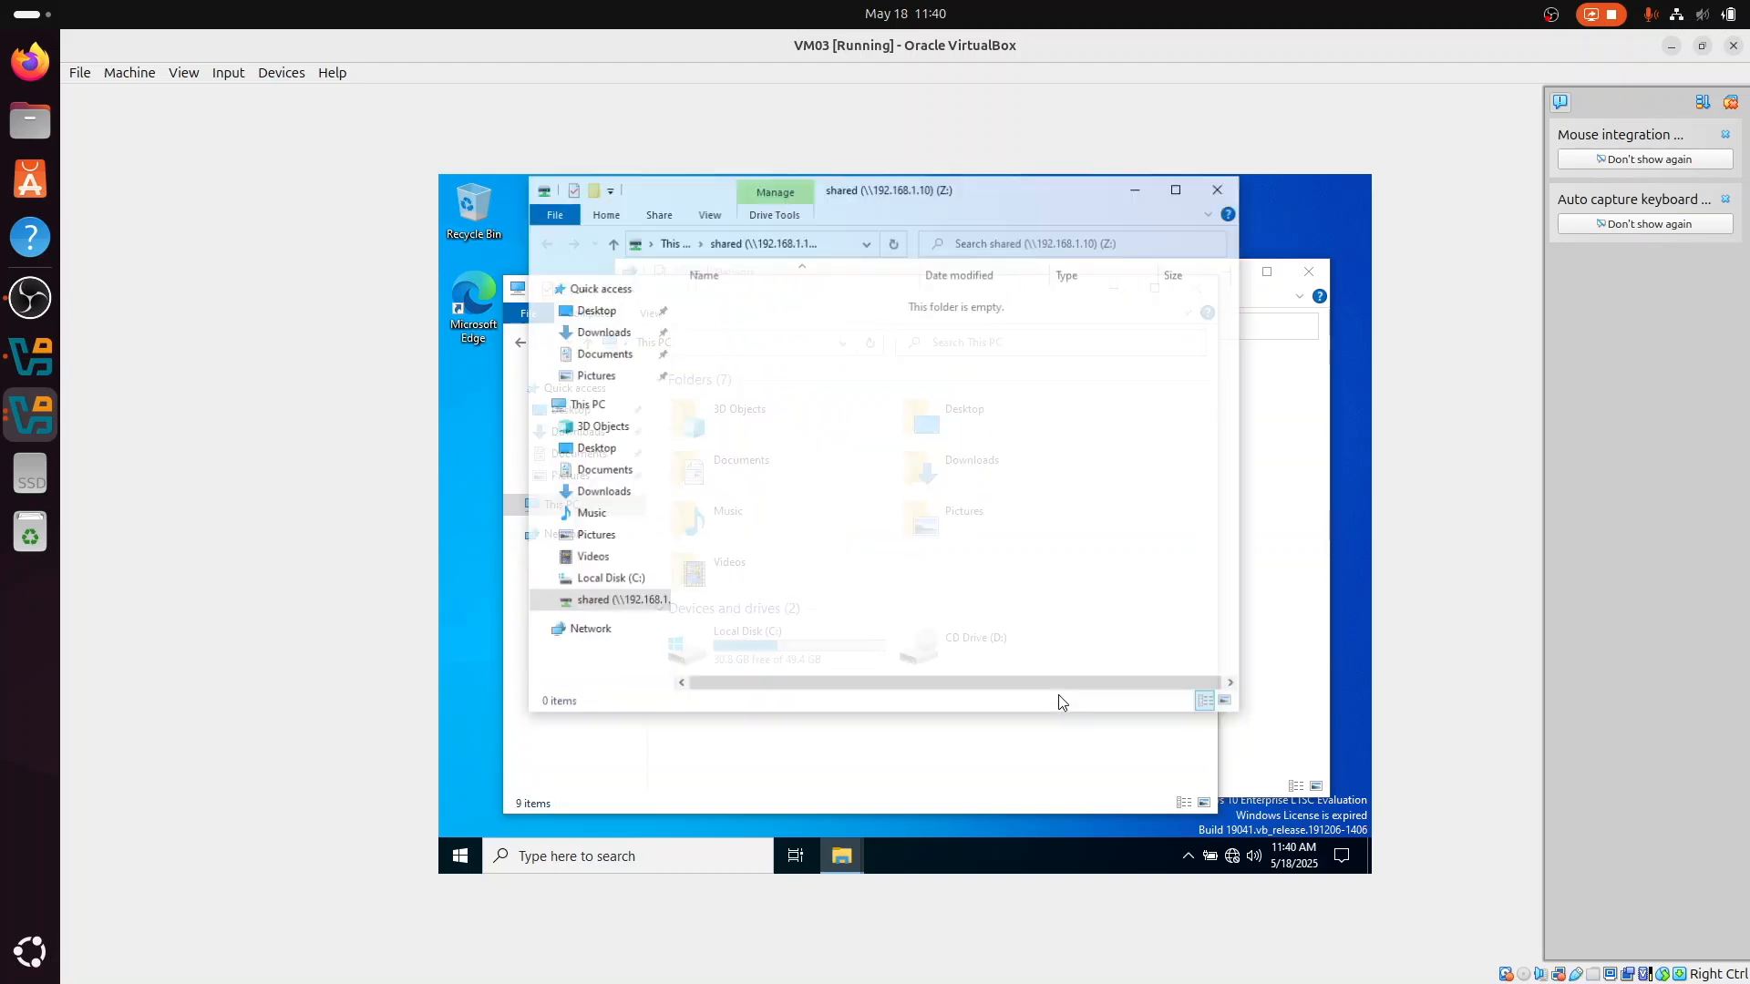
{"action": "left_click", "coordinate": [1220, 189]}
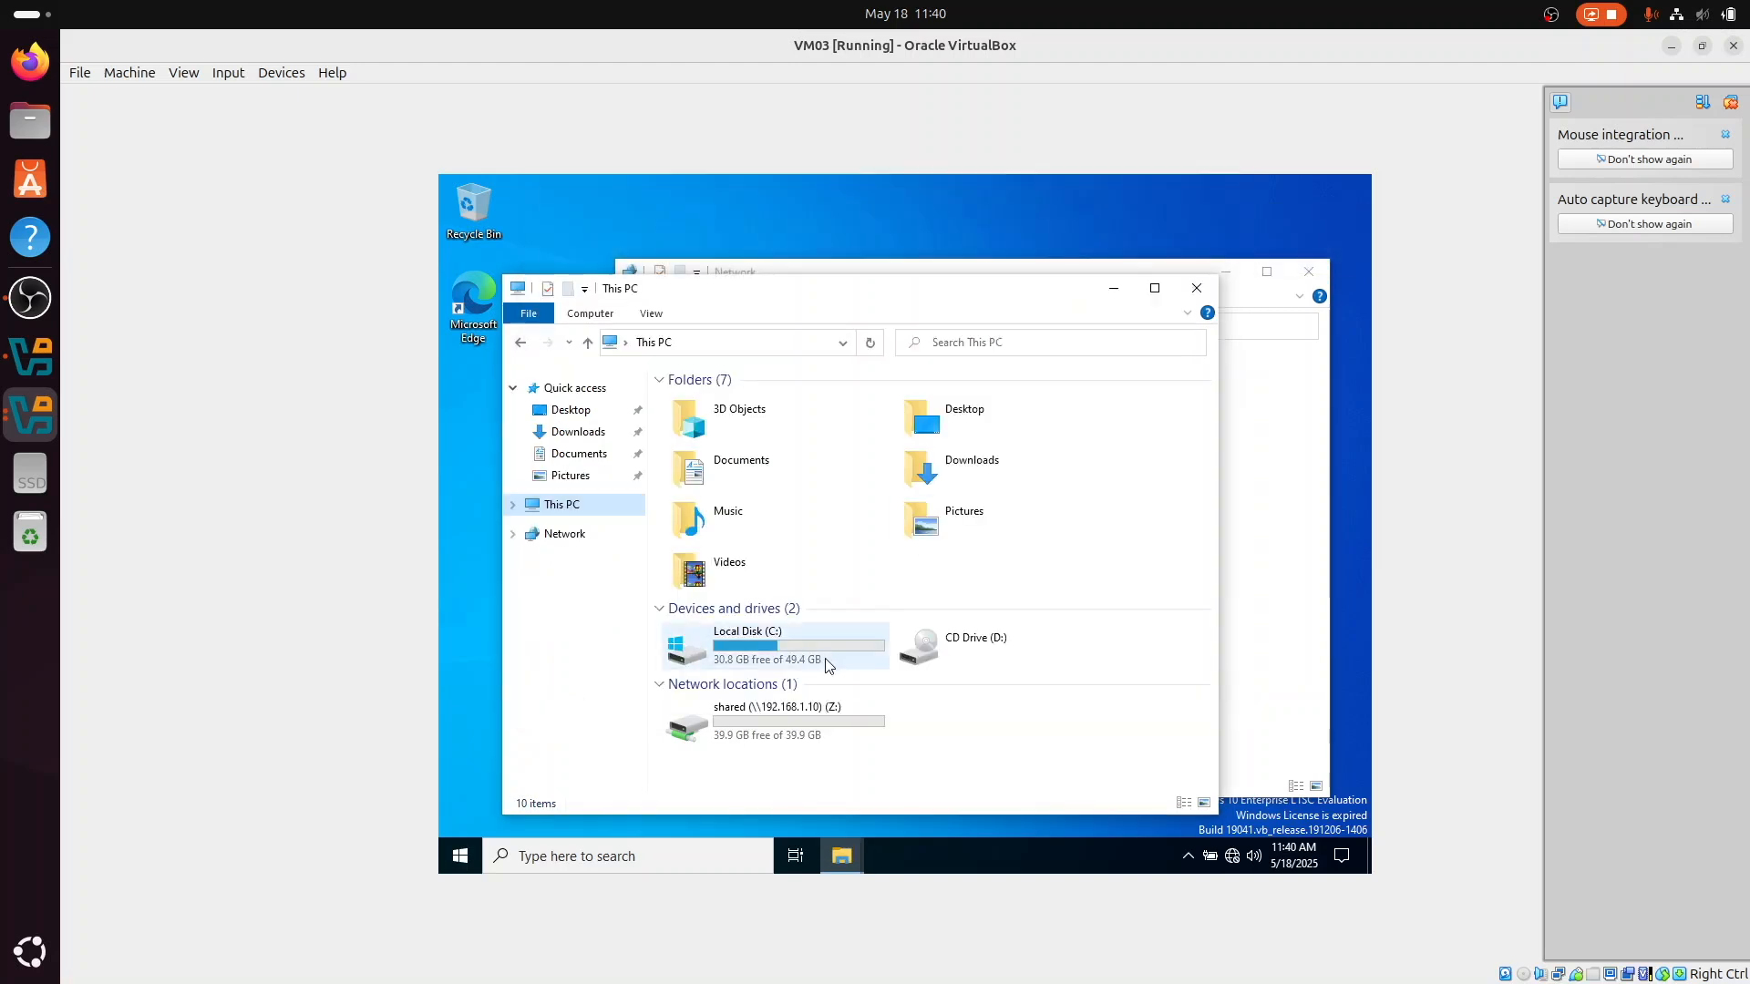
Step: Create a text document named "this is a test file" in the mapped shared (Z:) drive
{"action": "double_click", "coordinate": [839, 738]}
{"action": "right_click", "coordinate": [775, 467]}
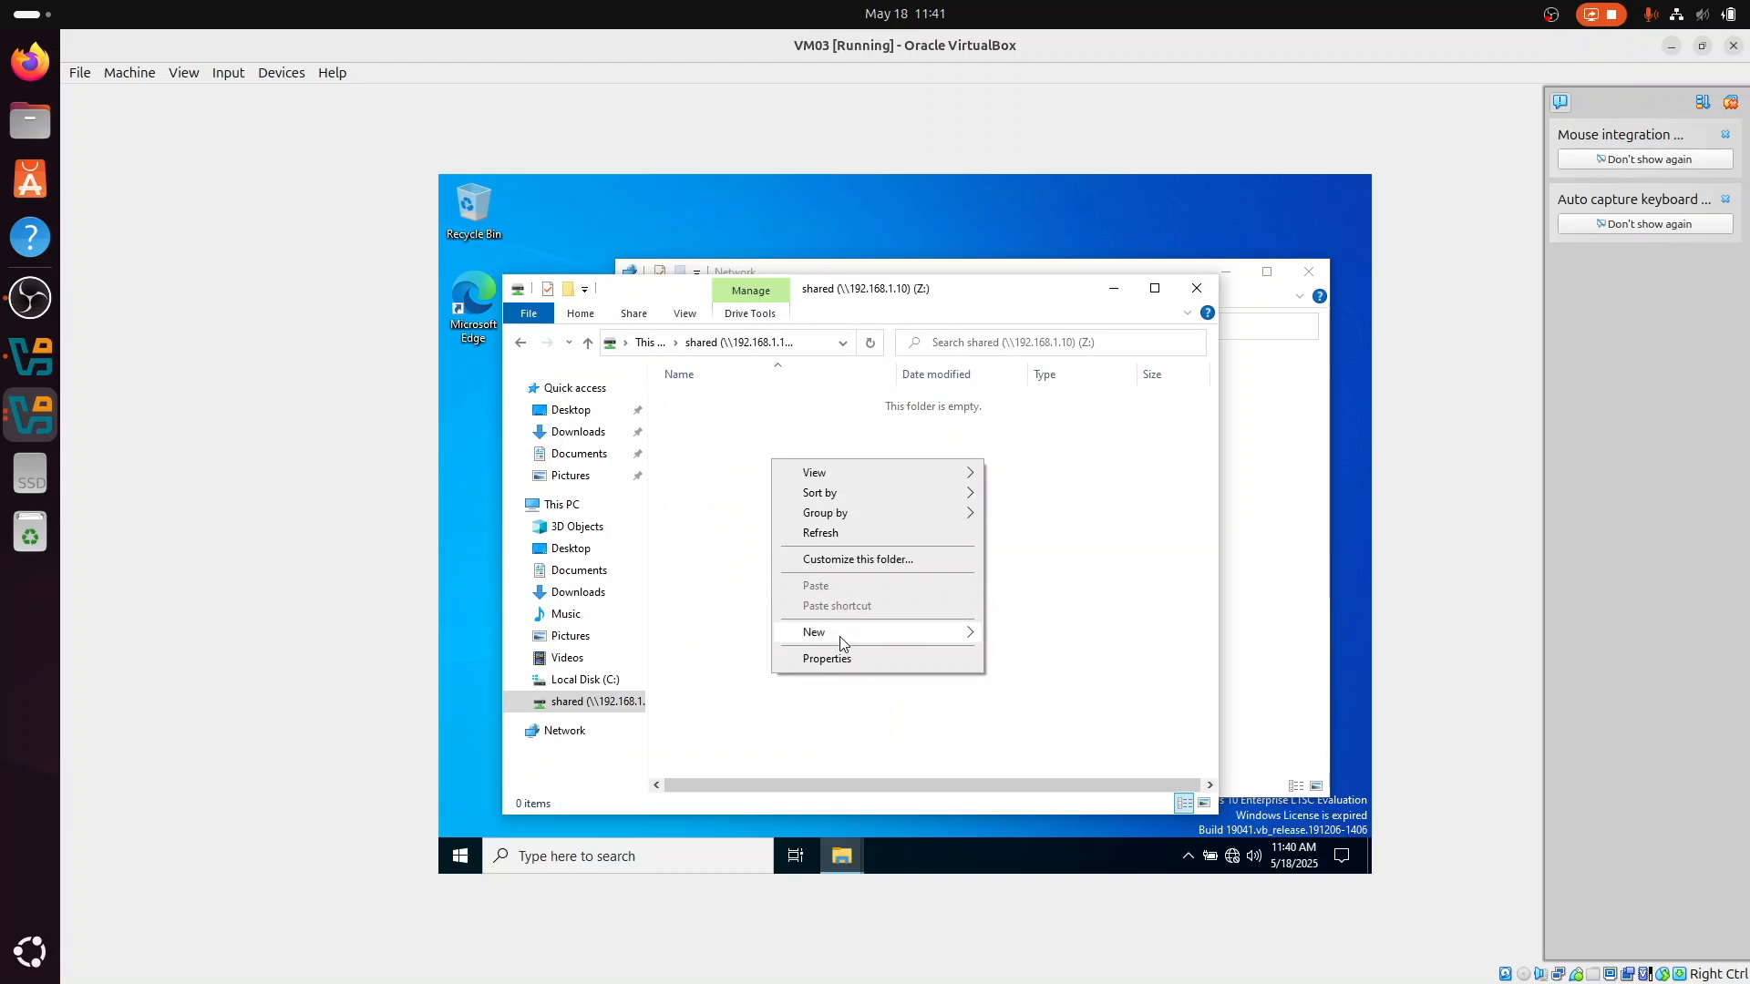
{"action": "mouse_move", "coordinate": [839, 642]}
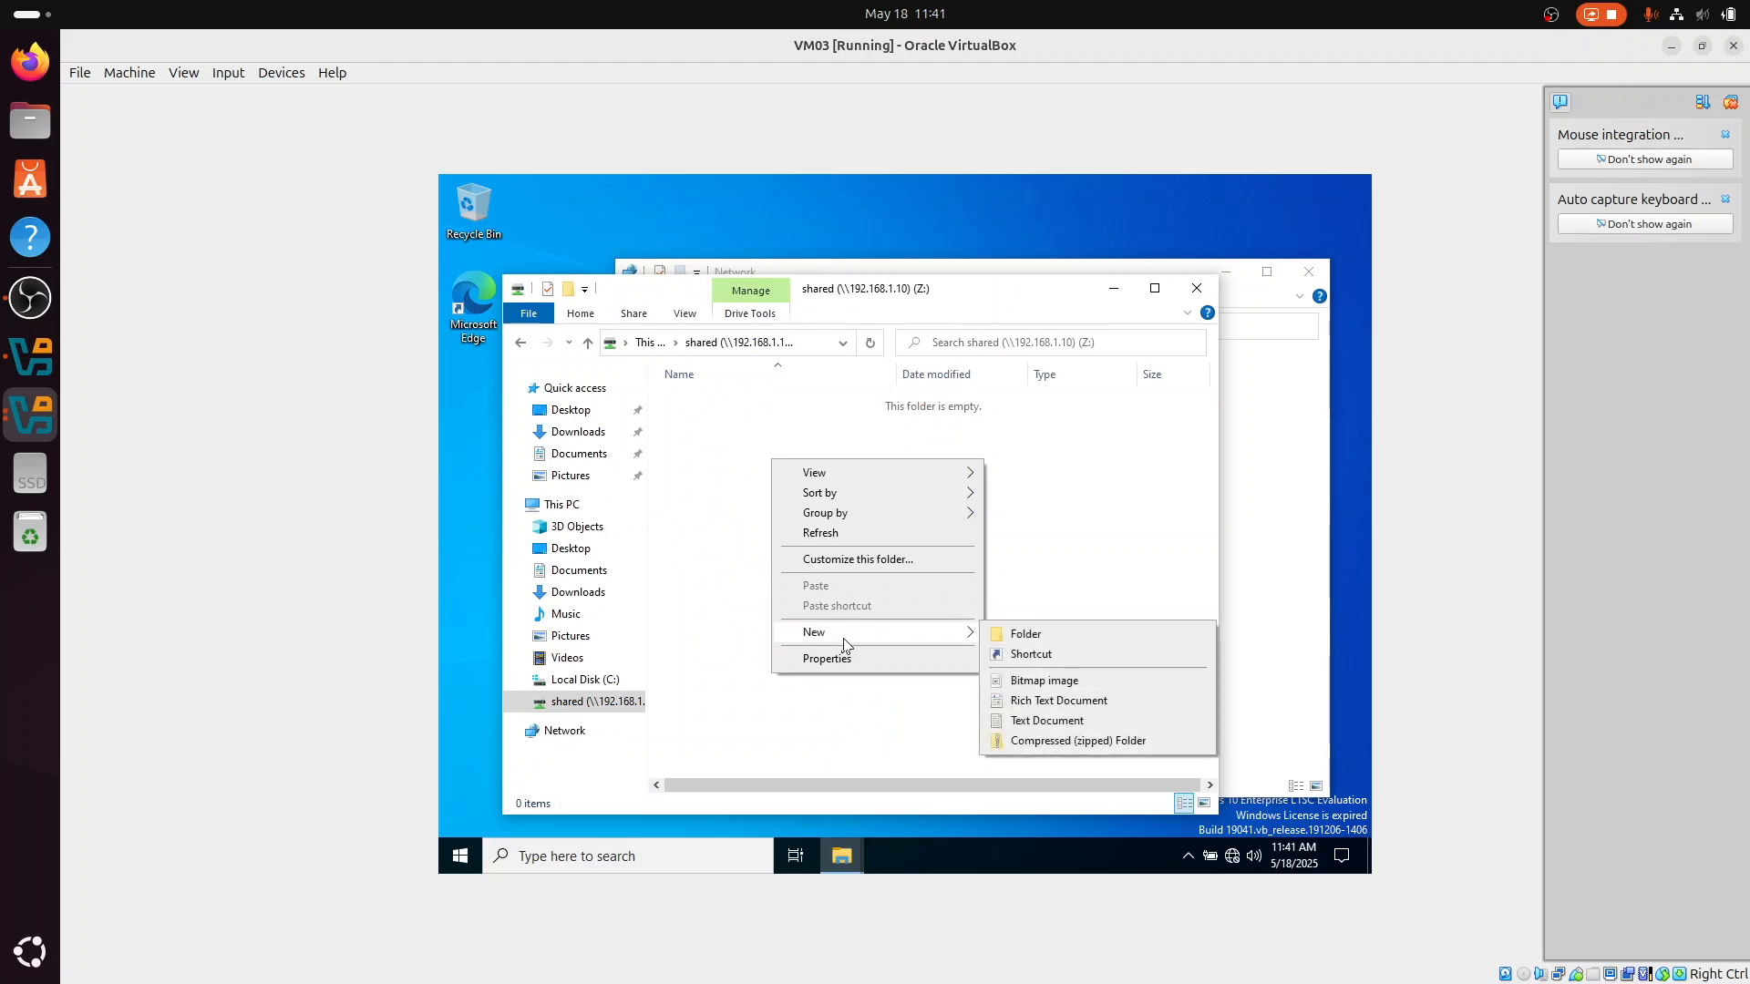
{"action": "left_click", "coordinate": [1016, 720]}
{"action": "type", "text": "t"}
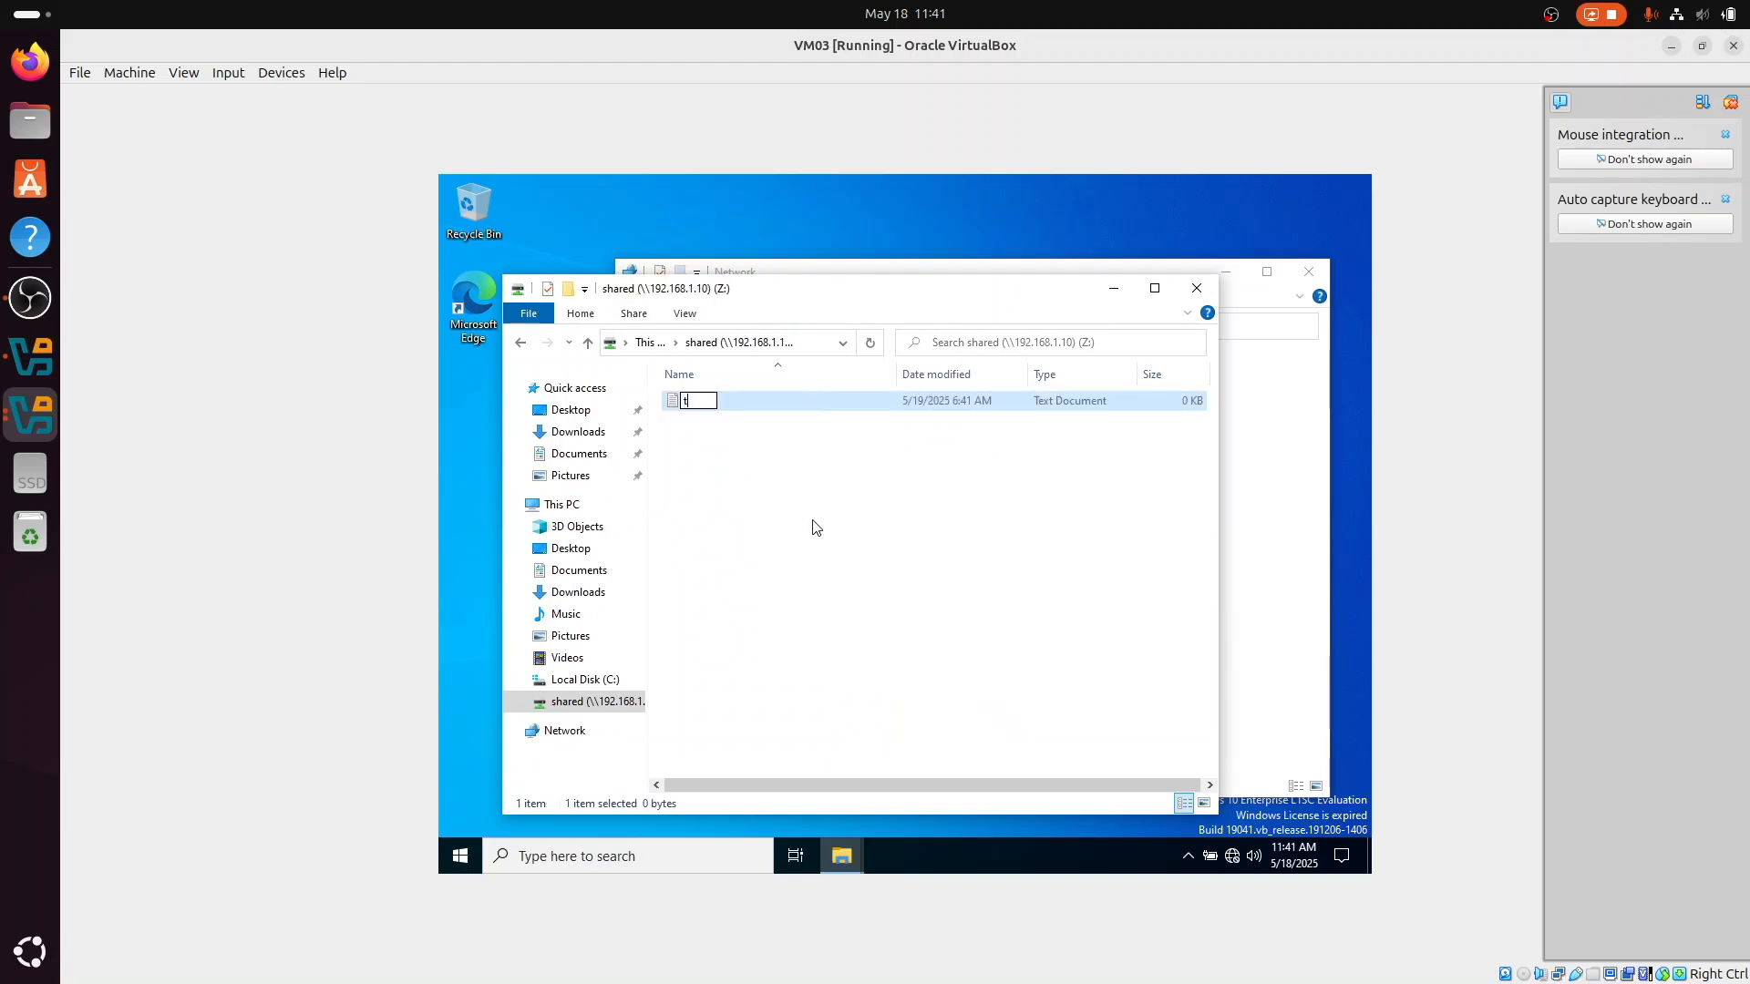
{"action": "type", "text": "his is a te"}
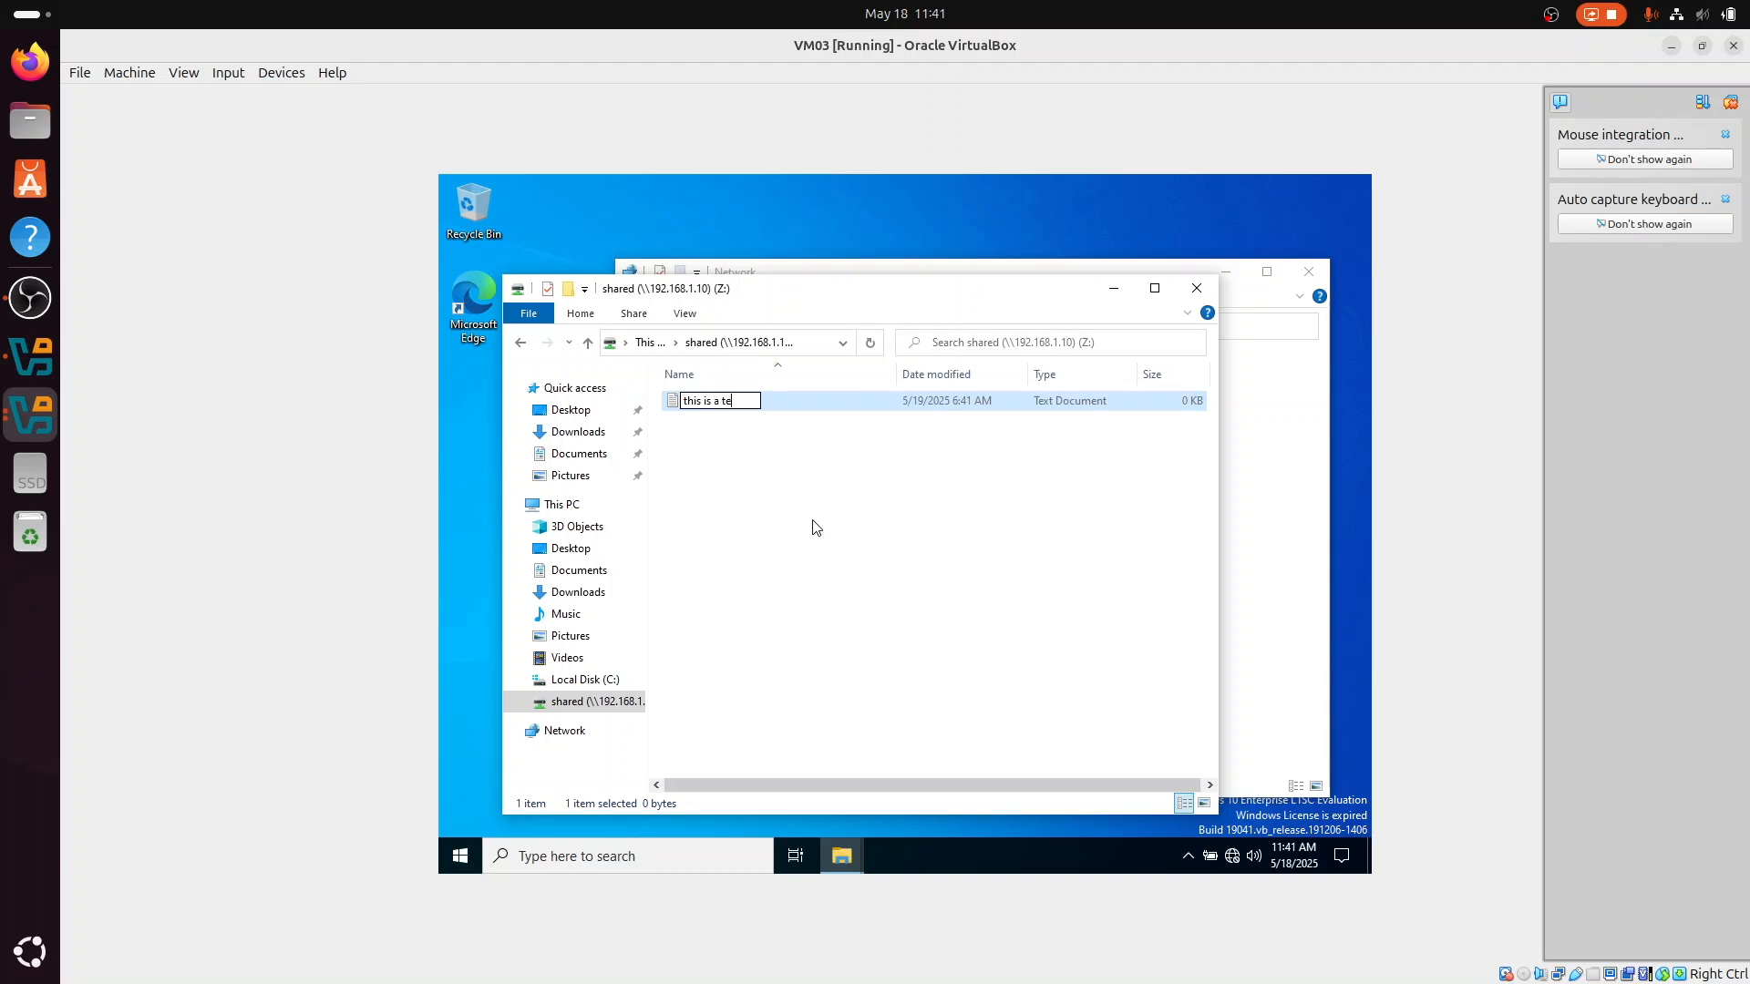
{"action": "type", "text": "st file"}
{"action": "key", "text": "Return"}
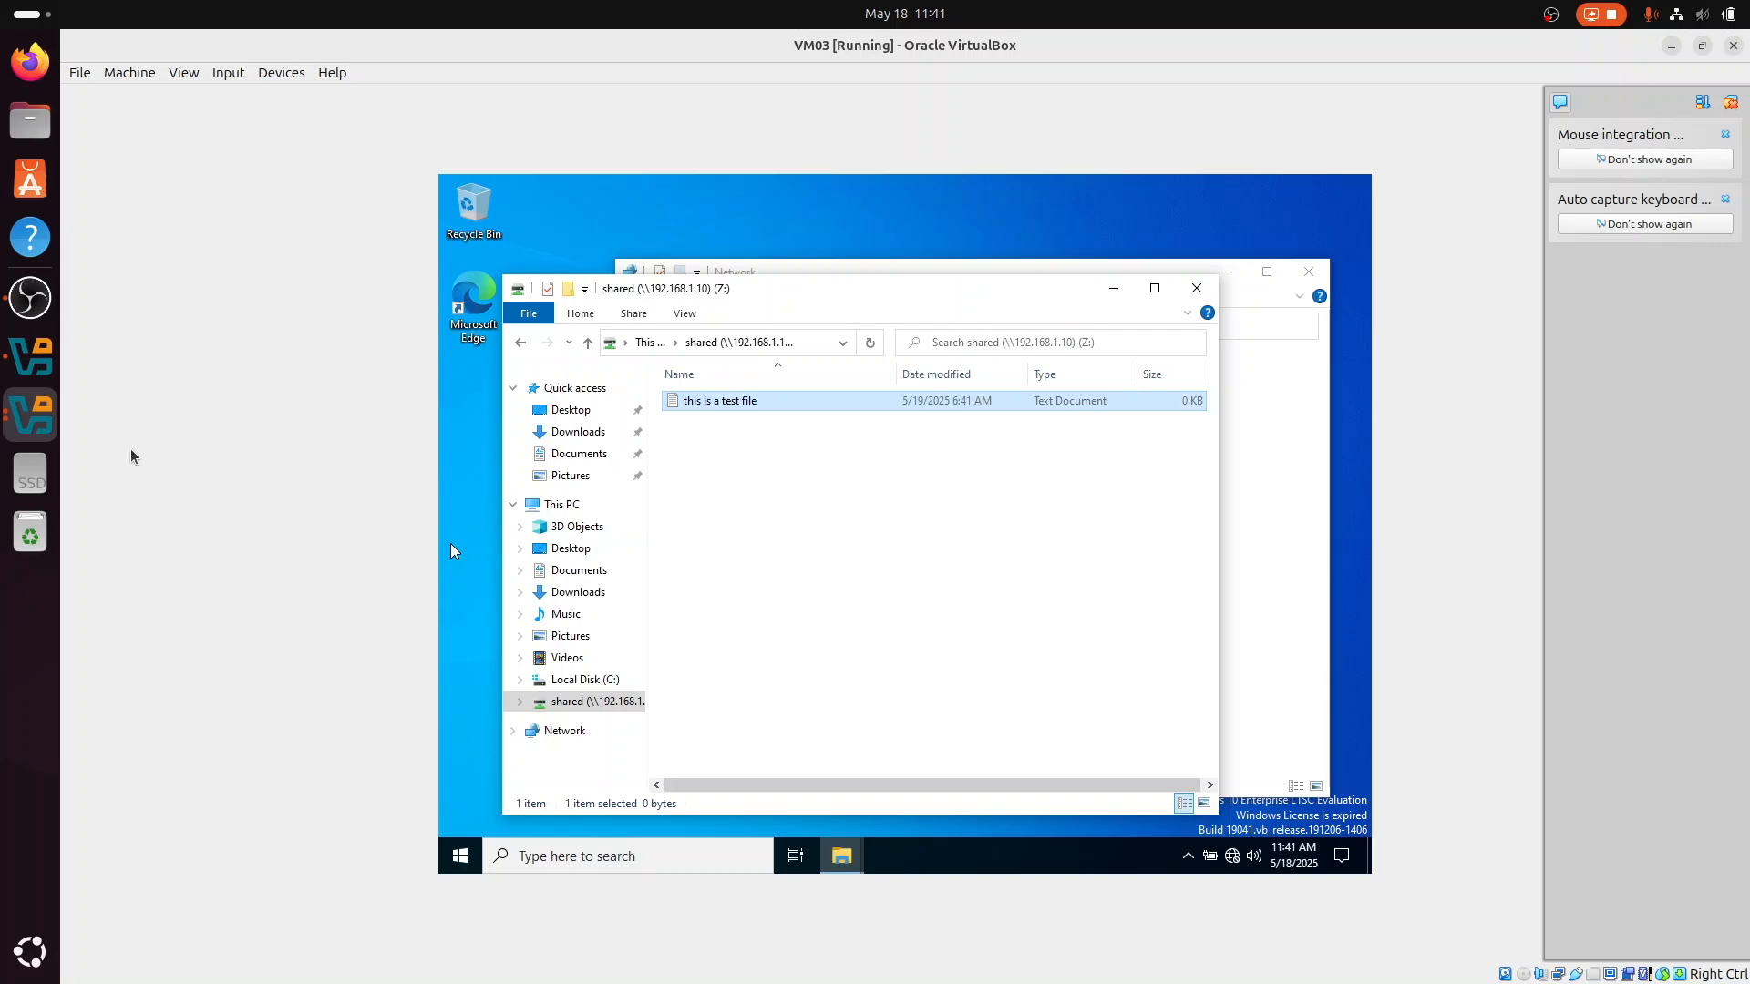
Step: Switch to the VM02 server and rename the test file in the Raid (E:) "shared" folder to "this is a test file. 123"
{"action": "left_click", "coordinate": [35, 439]}
{"action": "left_click", "coordinate": [538, 459]}
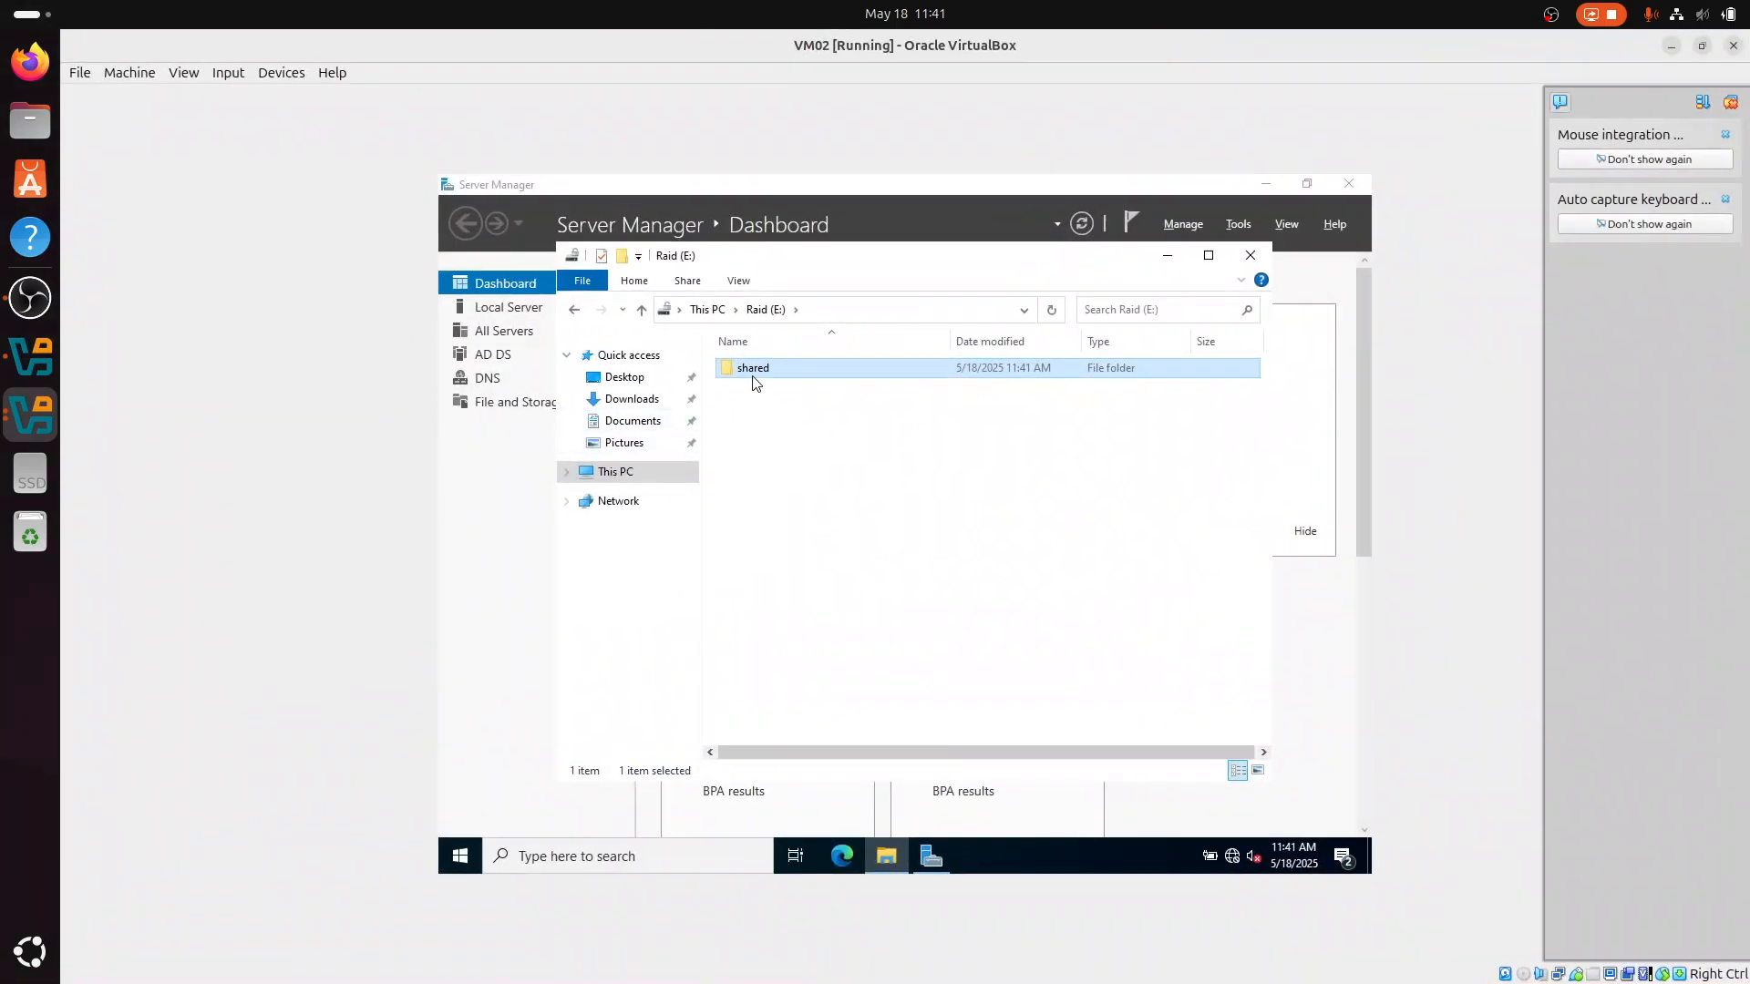
{"action": "double_click", "coordinate": [780, 369]}
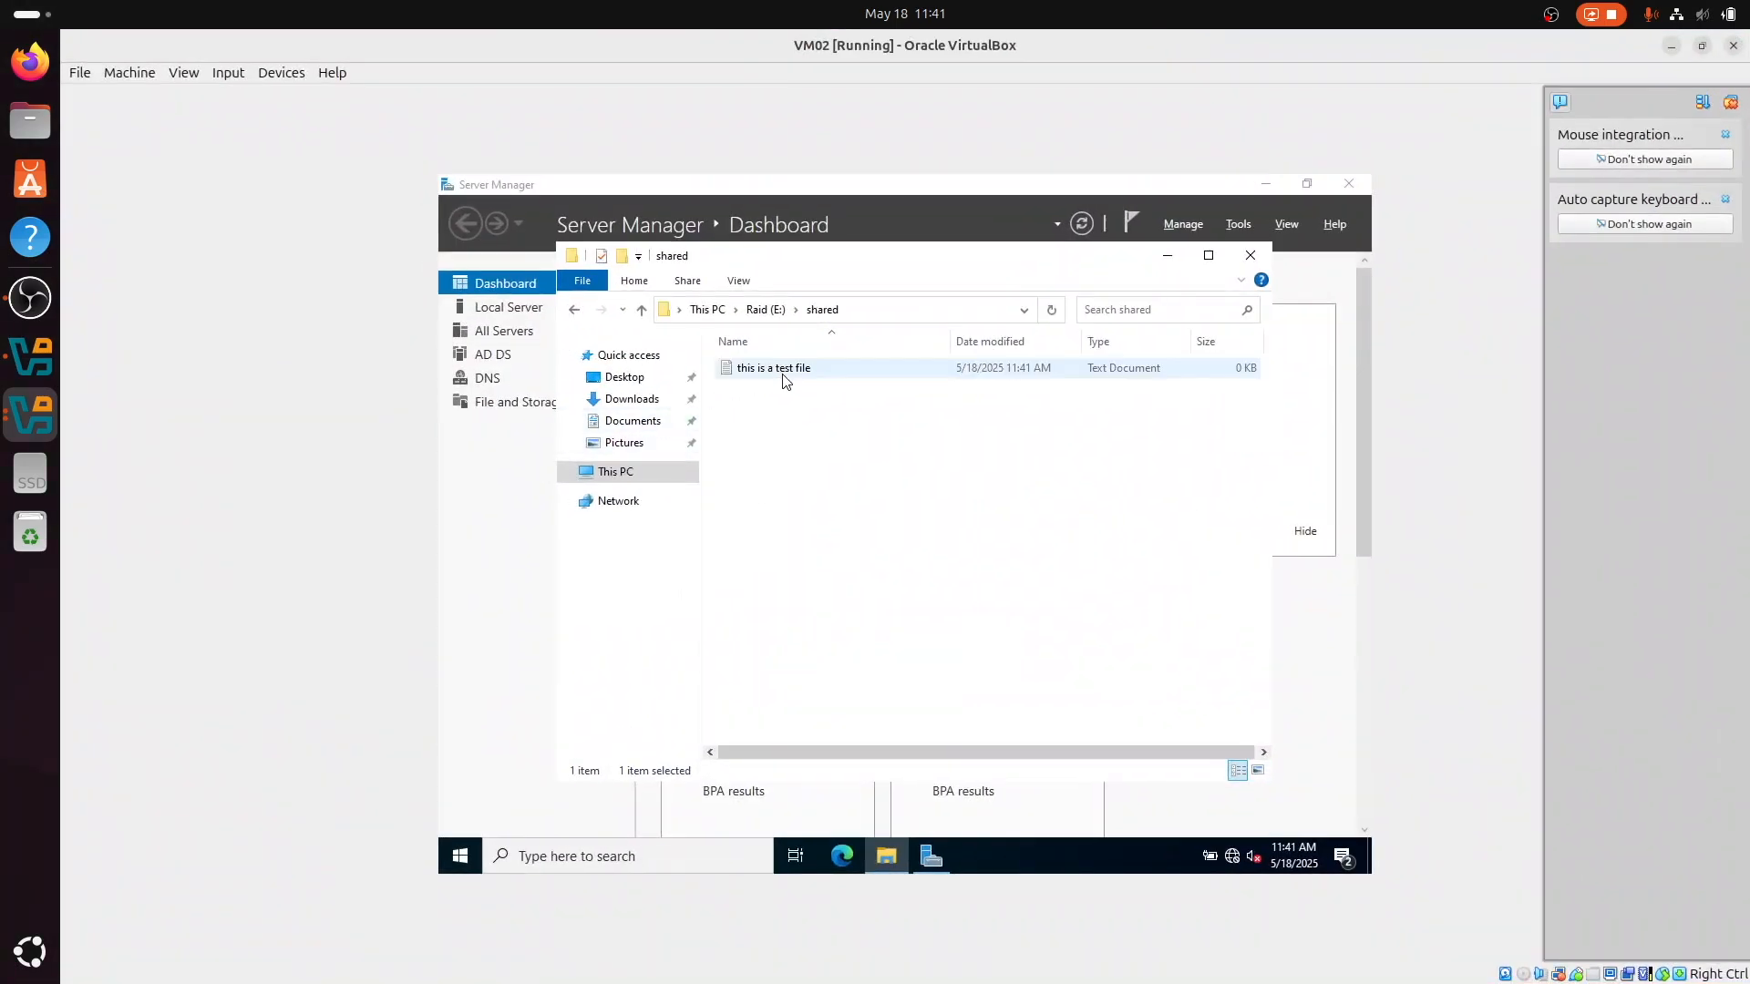
{"action": "left_click", "coordinate": [833, 373]}
{"action": "left_click", "coordinate": [835, 371]}
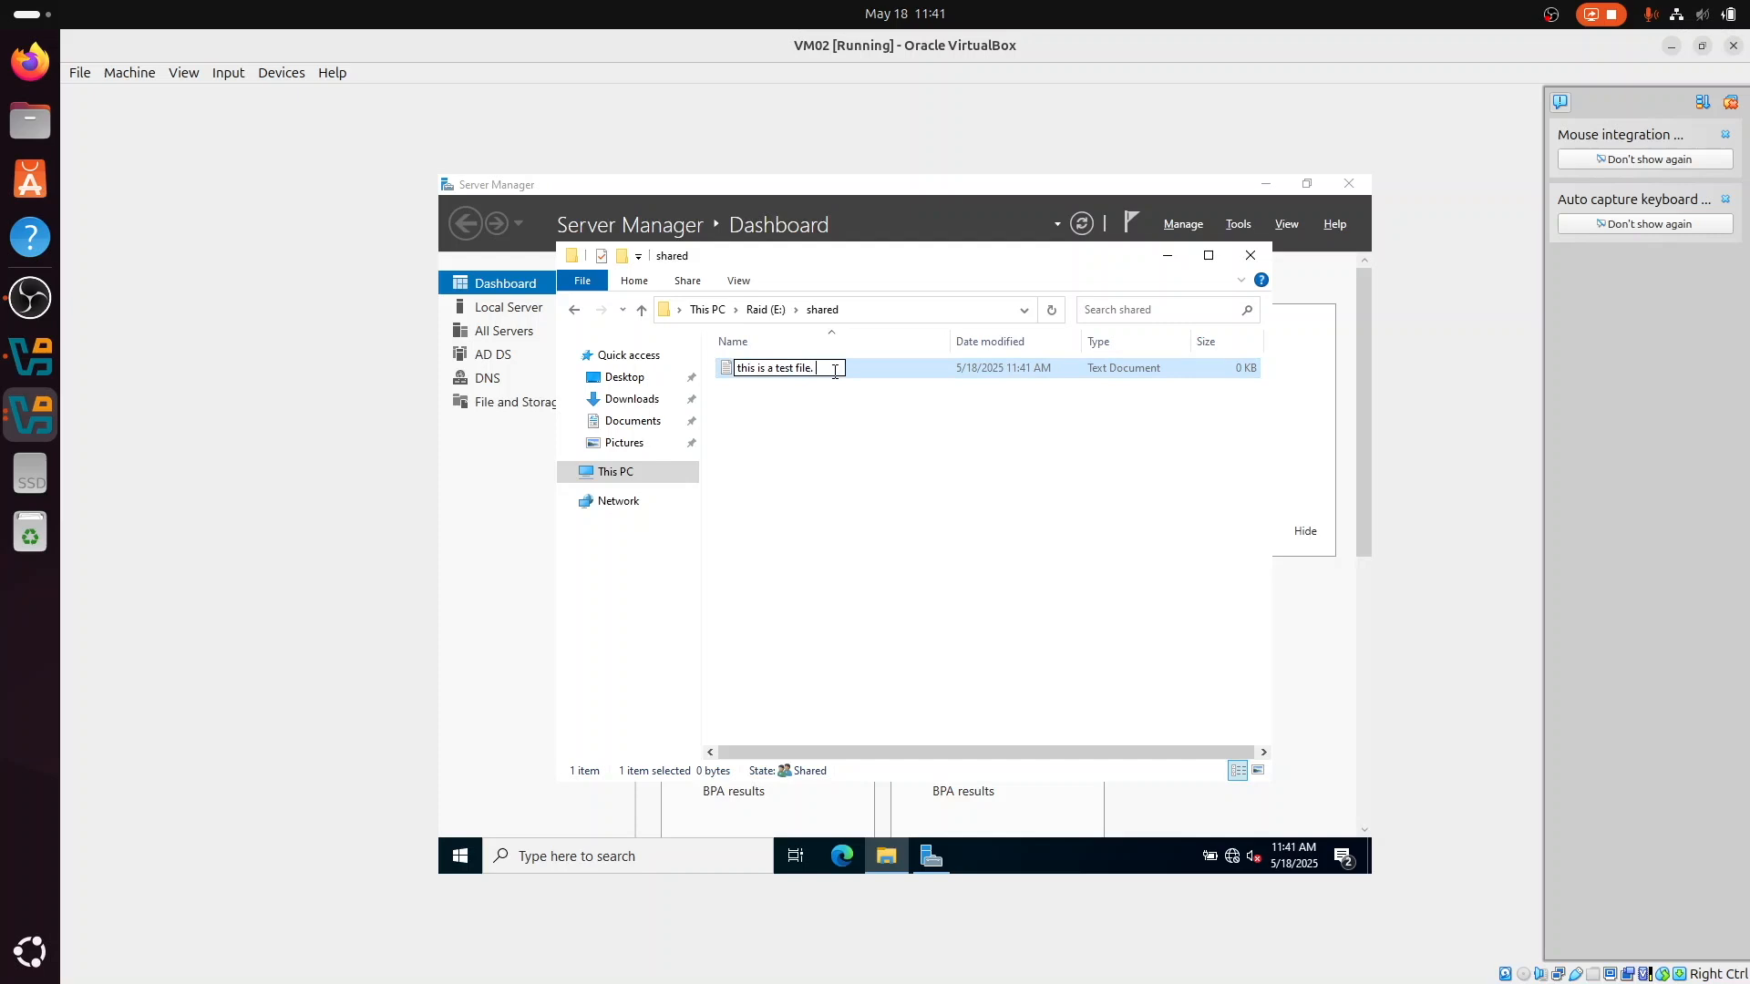
{"action": "type", "text": ". 123"}
{"action": "key", "text": "Return"}
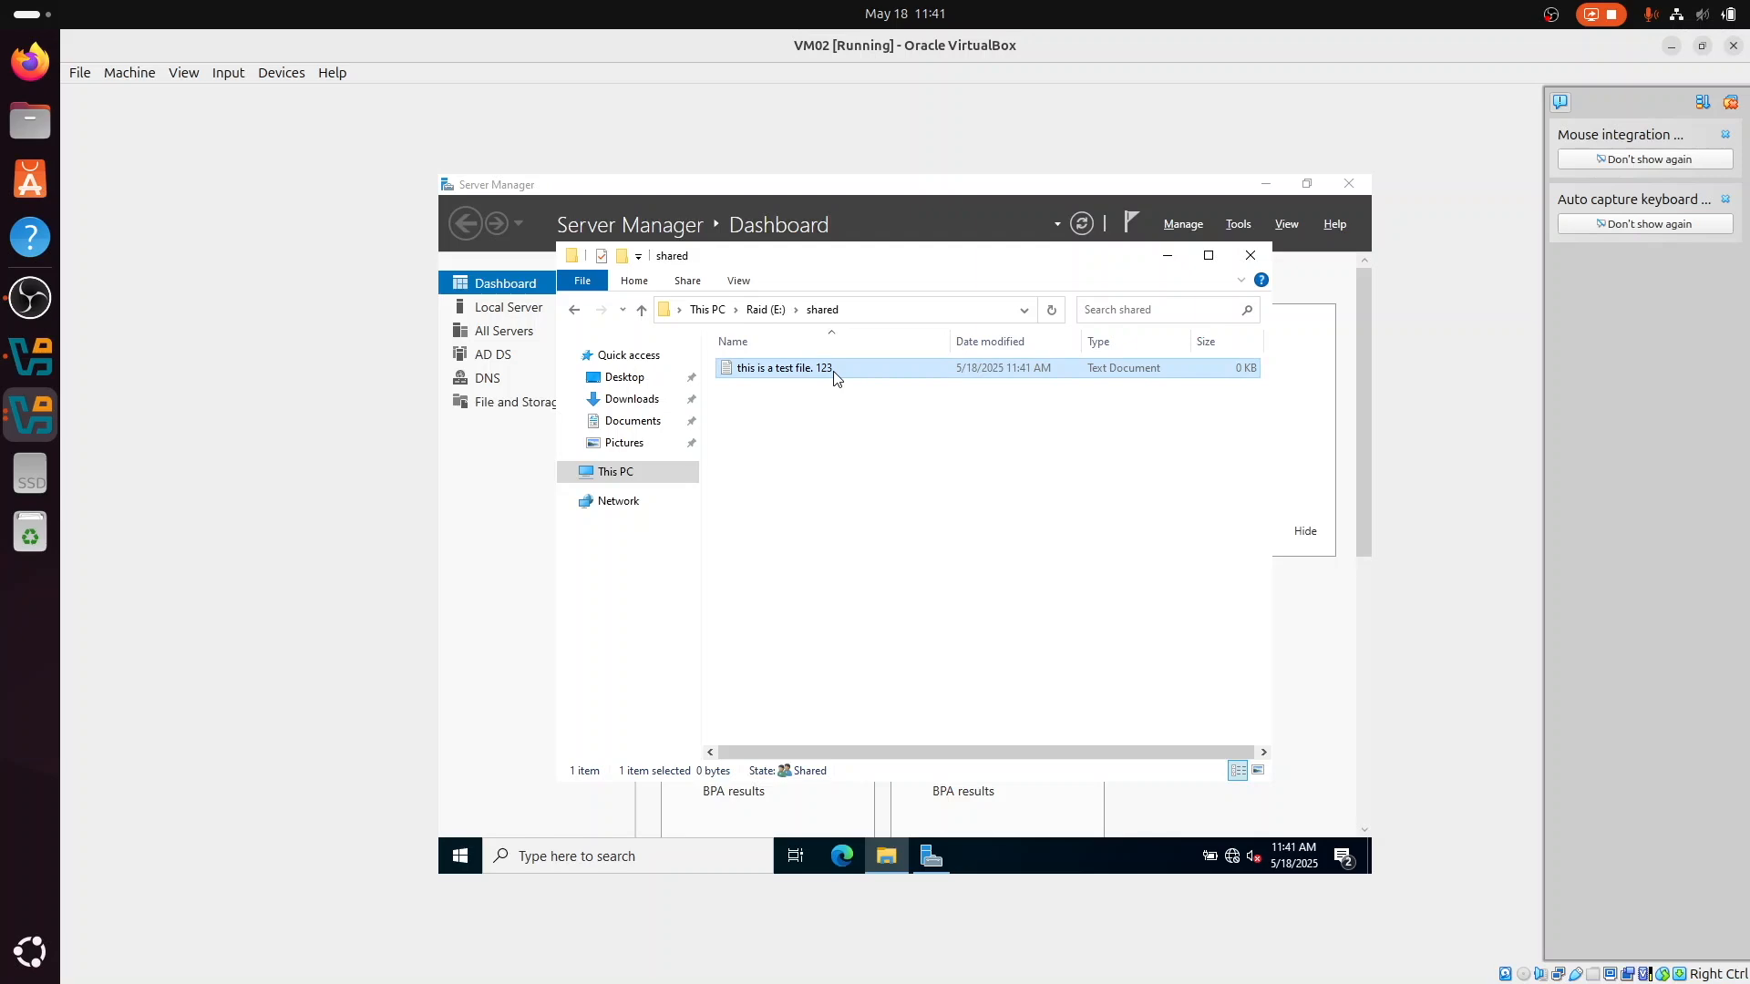
Step: Switch to the VM03 client and check the file name in the mapped shared (Z:) drive
{"action": "left_click", "coordinate": [33, 412]}
{"action": "left_click", "coordinate": [1090, 494]}
{"action": "left_click", "coordinate": [932, 520]}
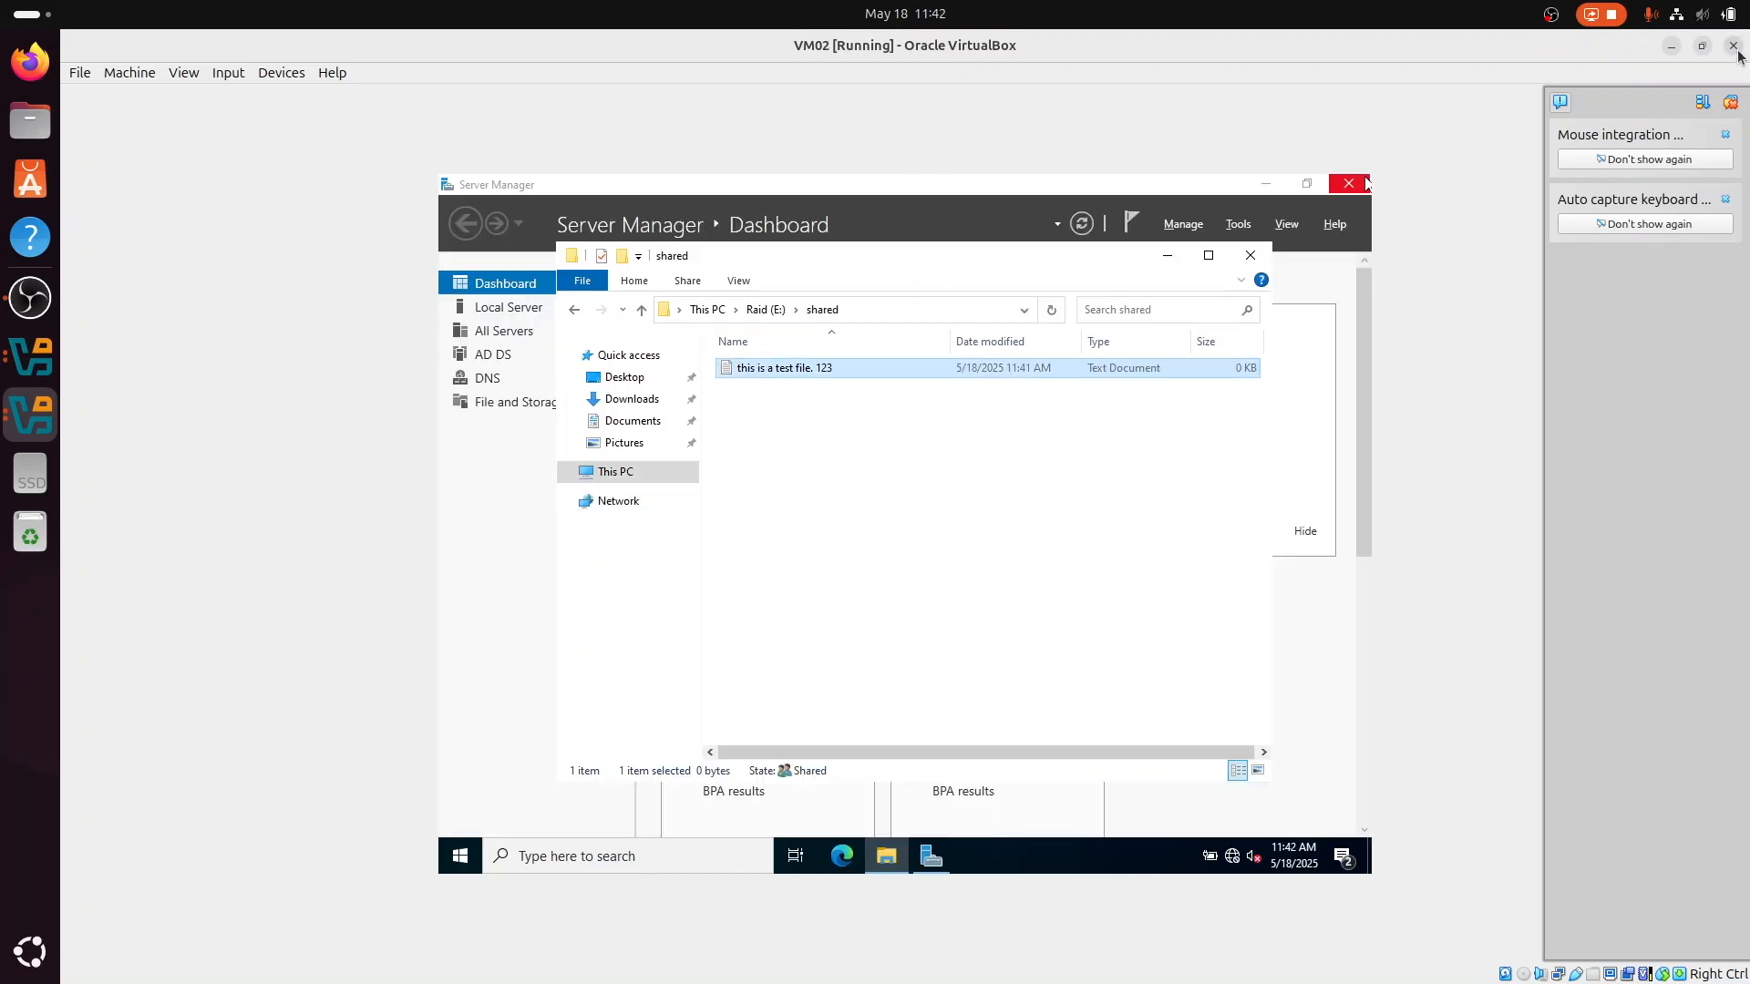
Step: Power off both the VM02 and VM03 virtual machines
{"action": "left_click", "coordinate": [1734, 46]}
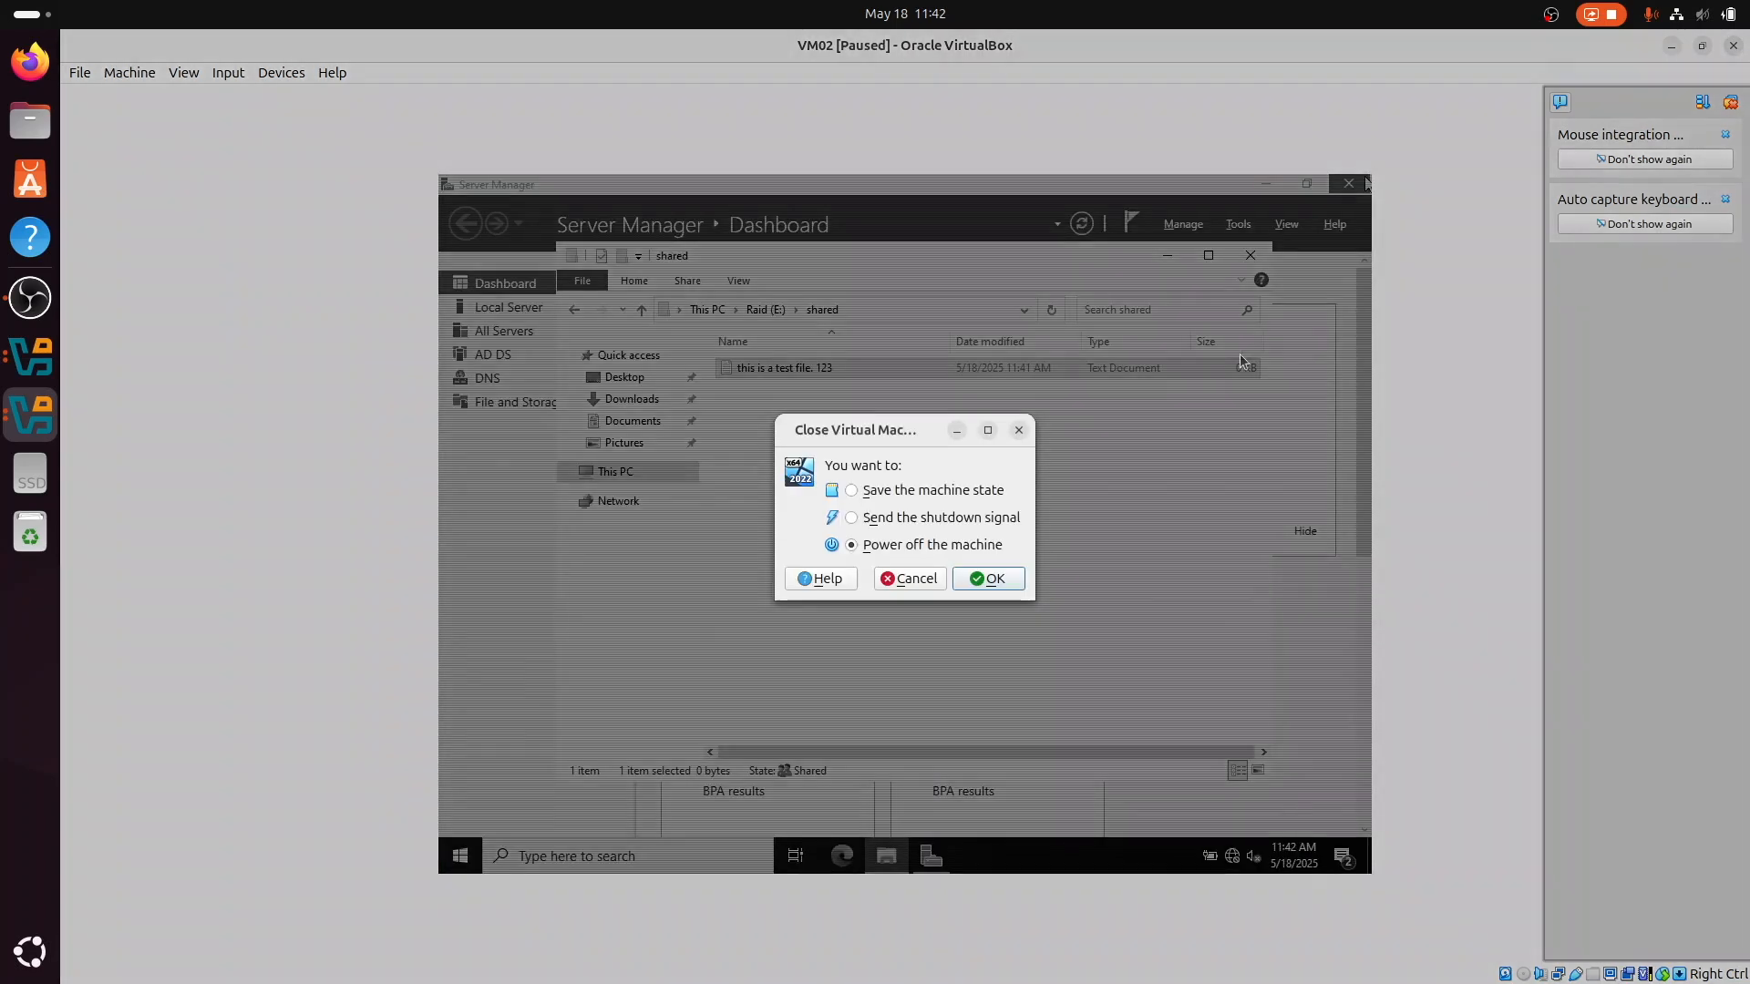
{"action": "left_click", "coordinate": [987, 579]}
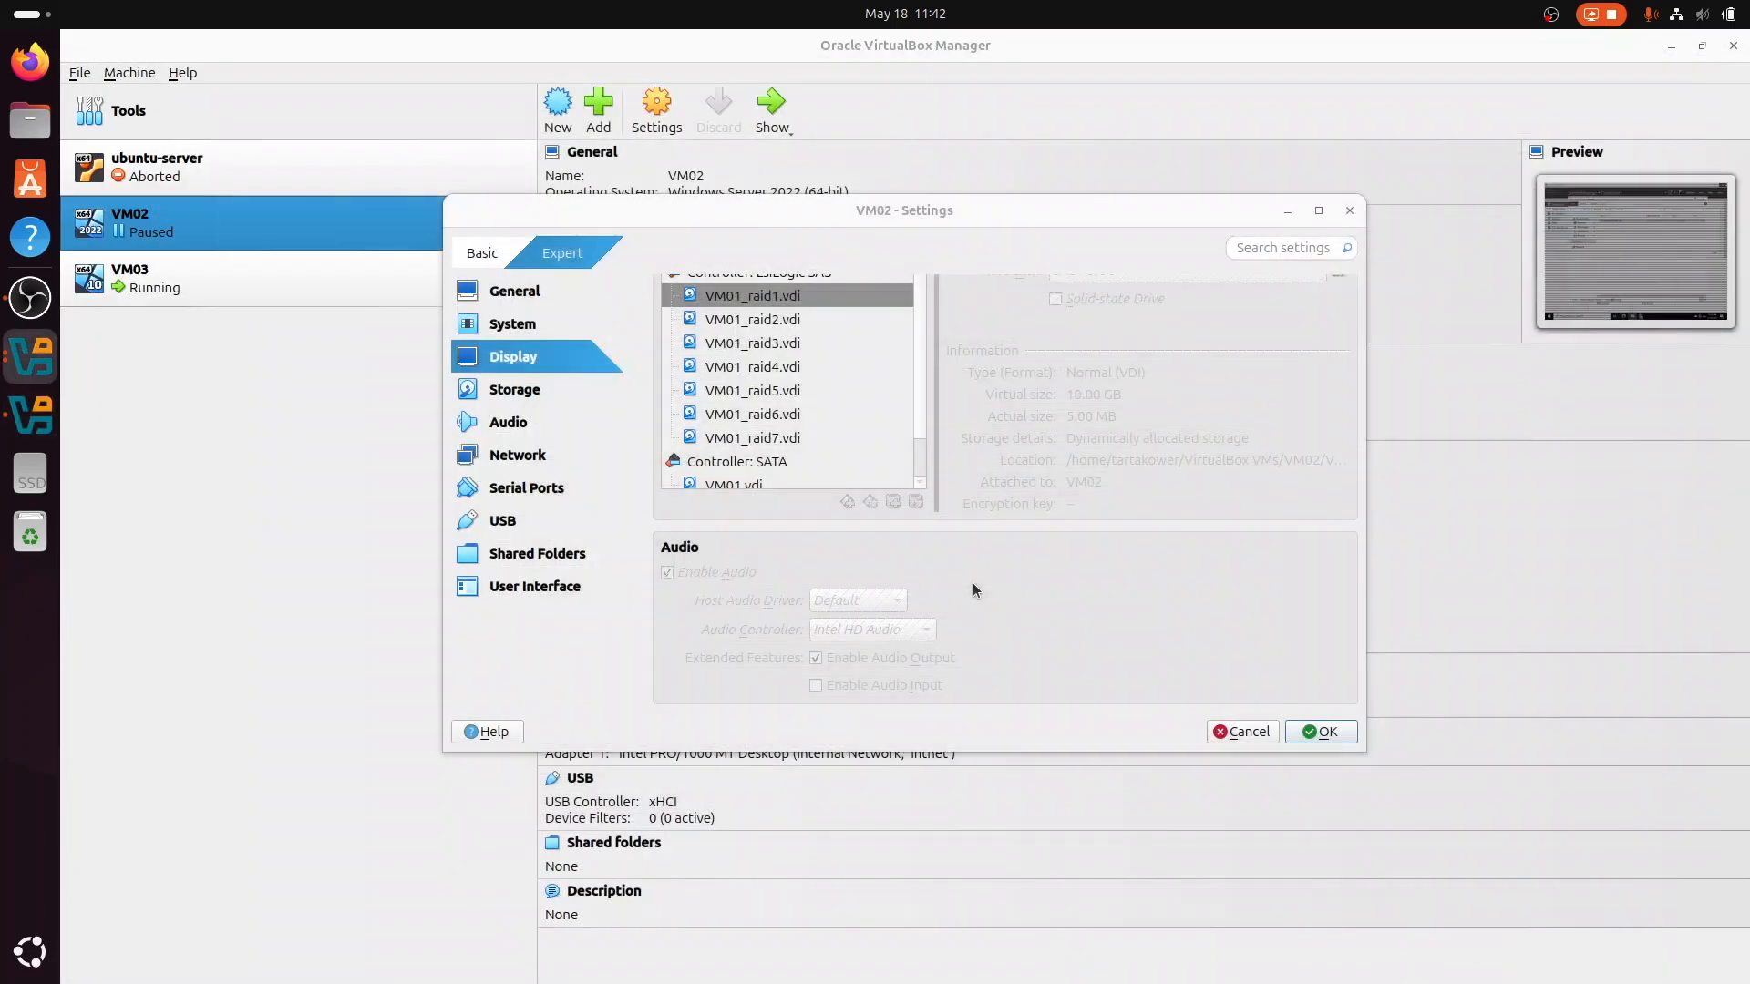
{"action": "left_click", "coordinate": [31, 357]}
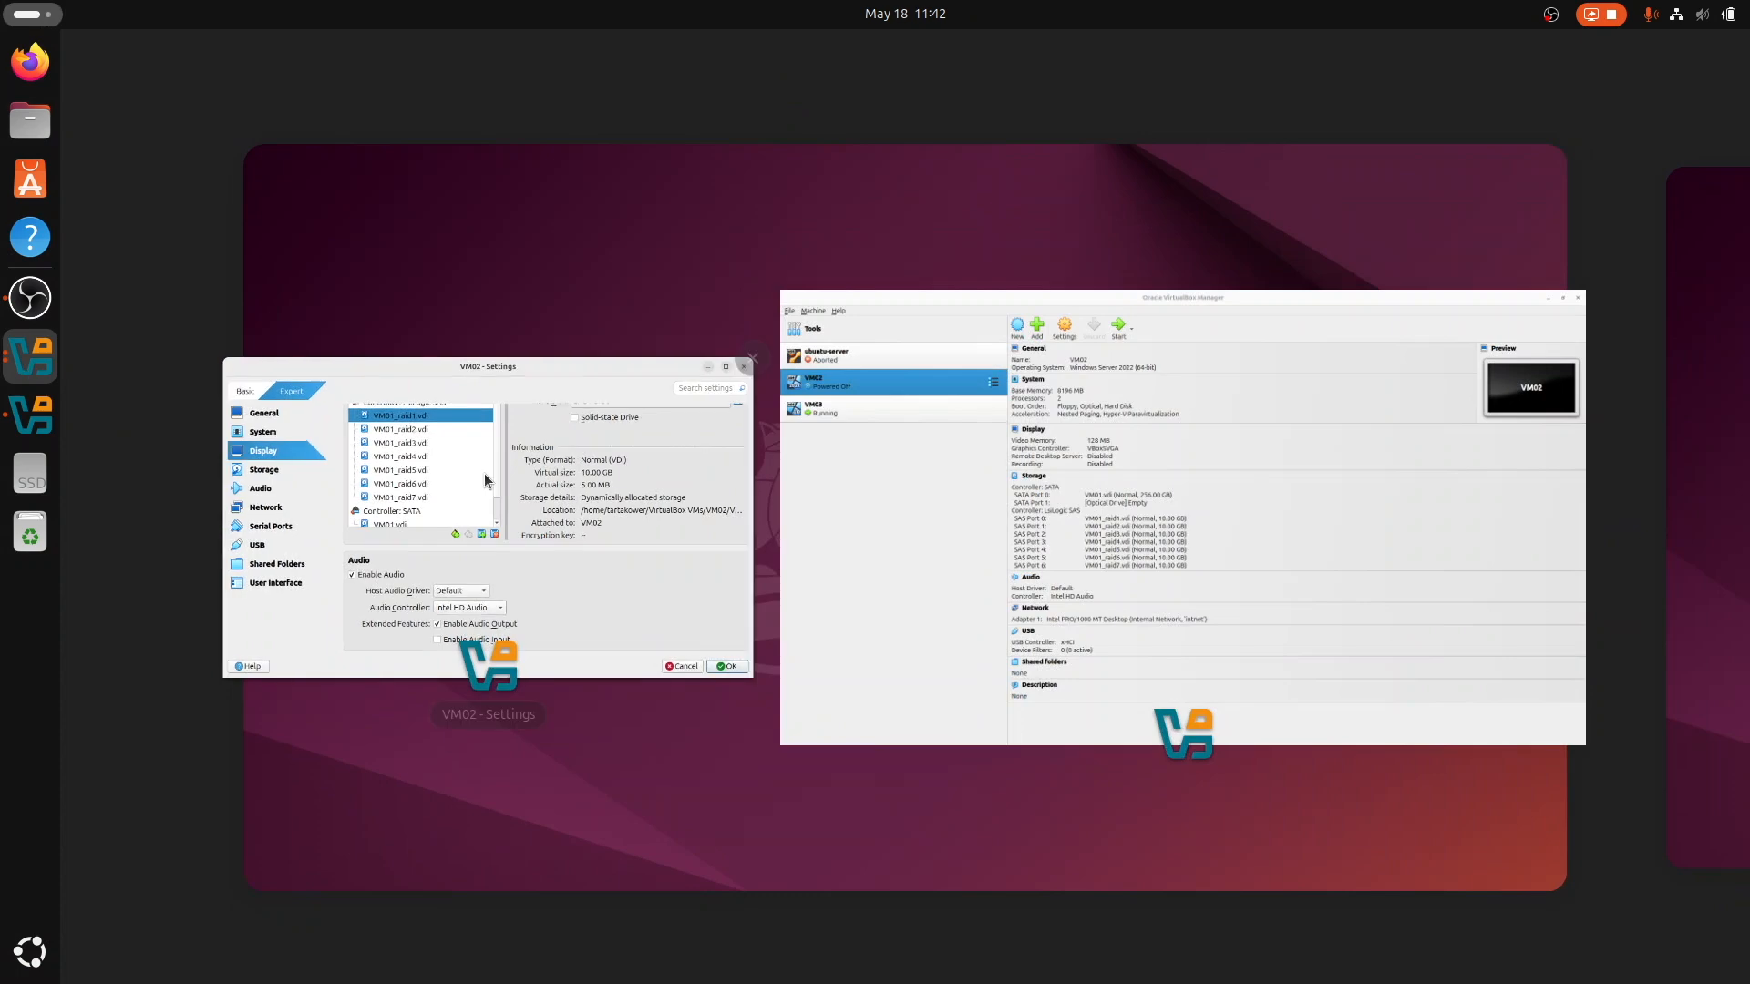
{"action": "left_click", "coordinate": [20, 428]}
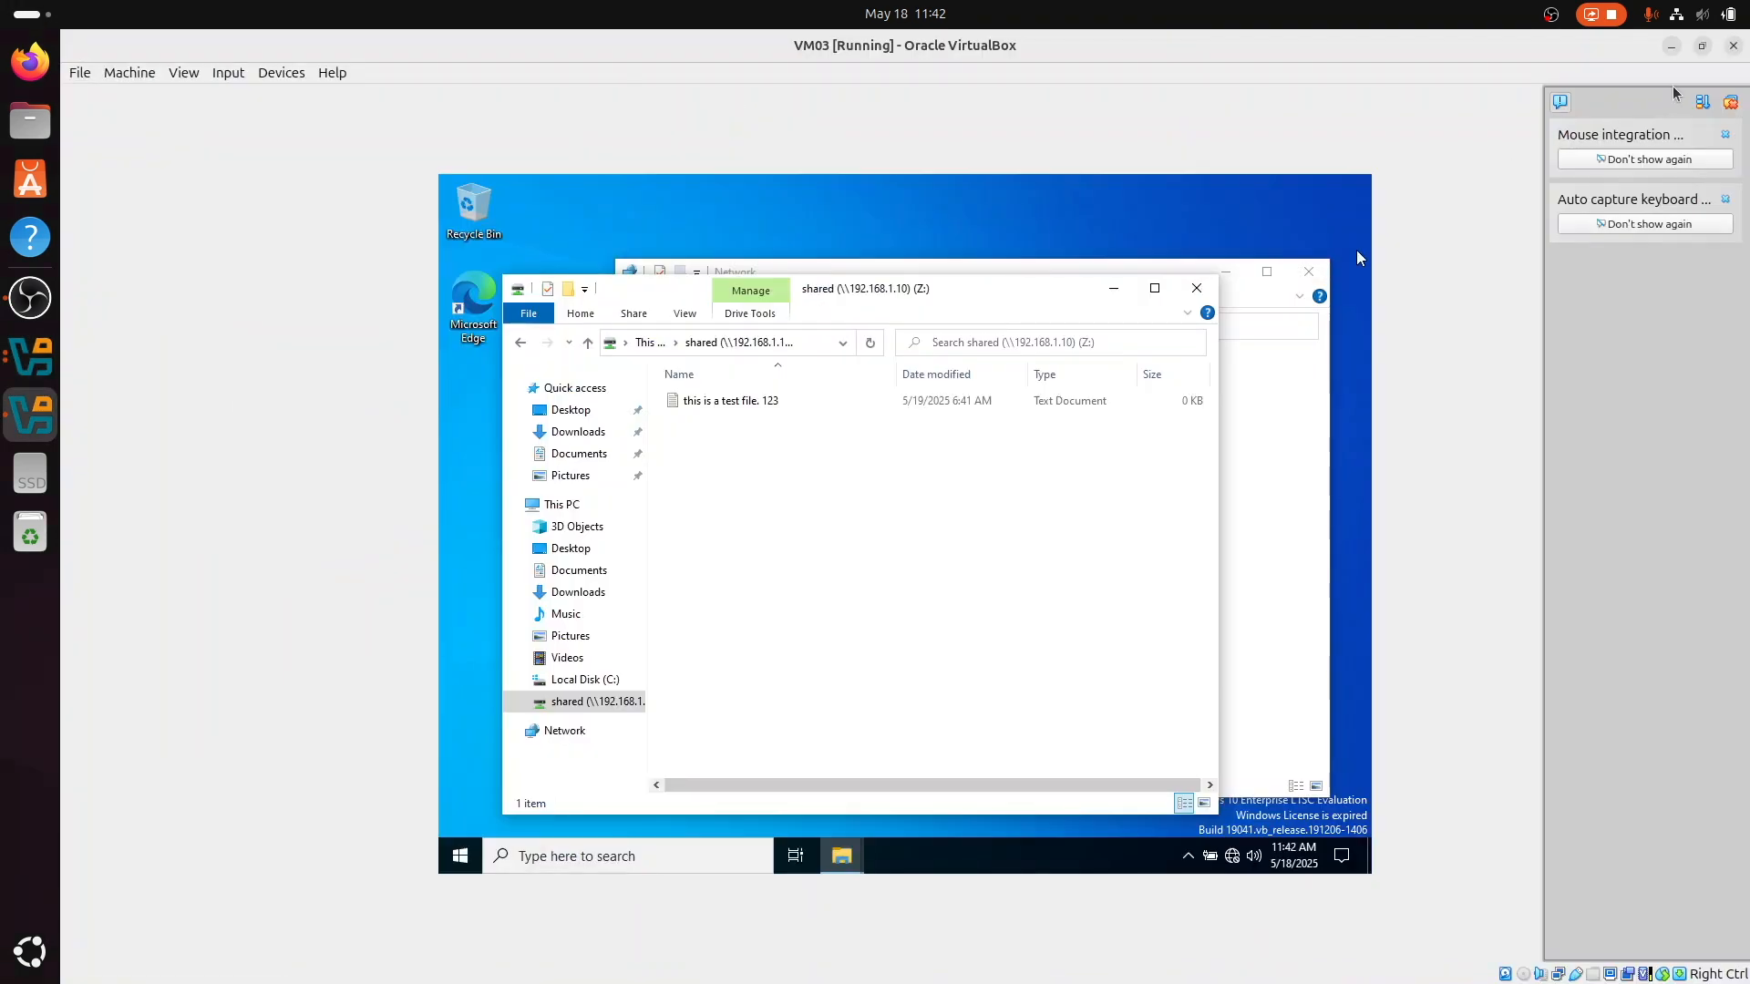
{"action": "left_click", "coordinate": [1733, 46]}
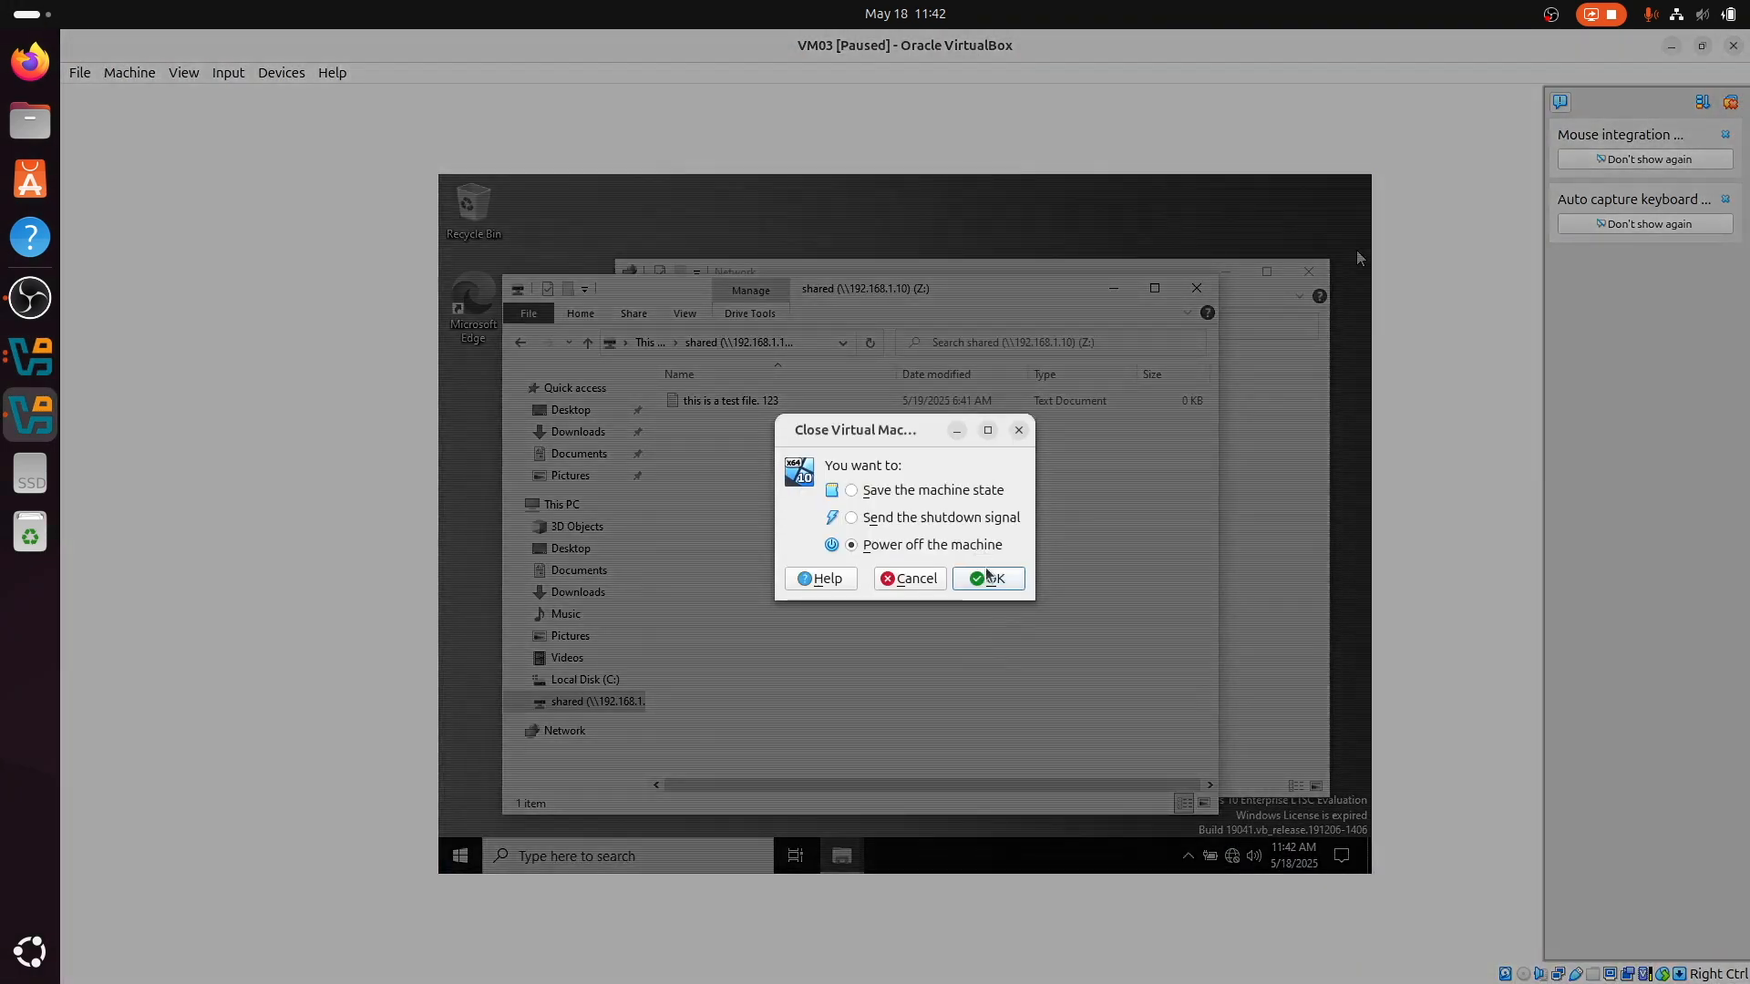
{"action": "left_click", "coordinate": [988, 579]}
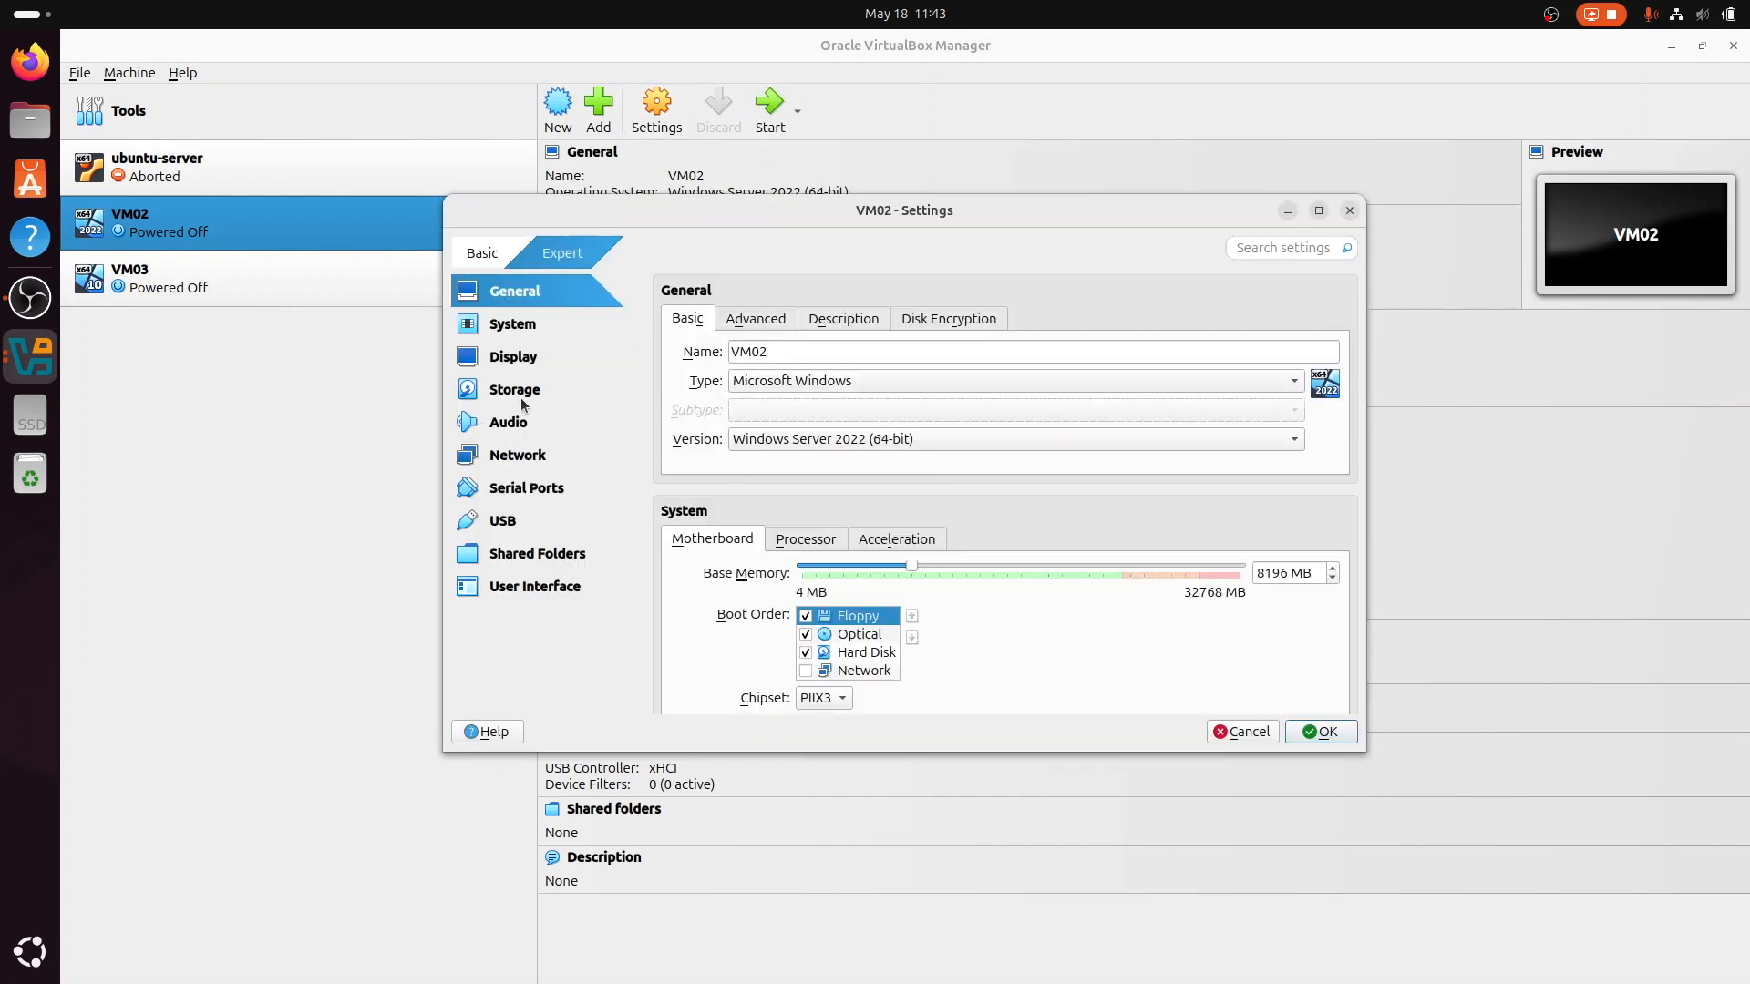
Step: Remove the VM01_raid1.vdi attachment from the LsiLogic SAS controller in VM02's storage settings and save the settings
{"action": "left_click", "coordinate": [506, 391]}
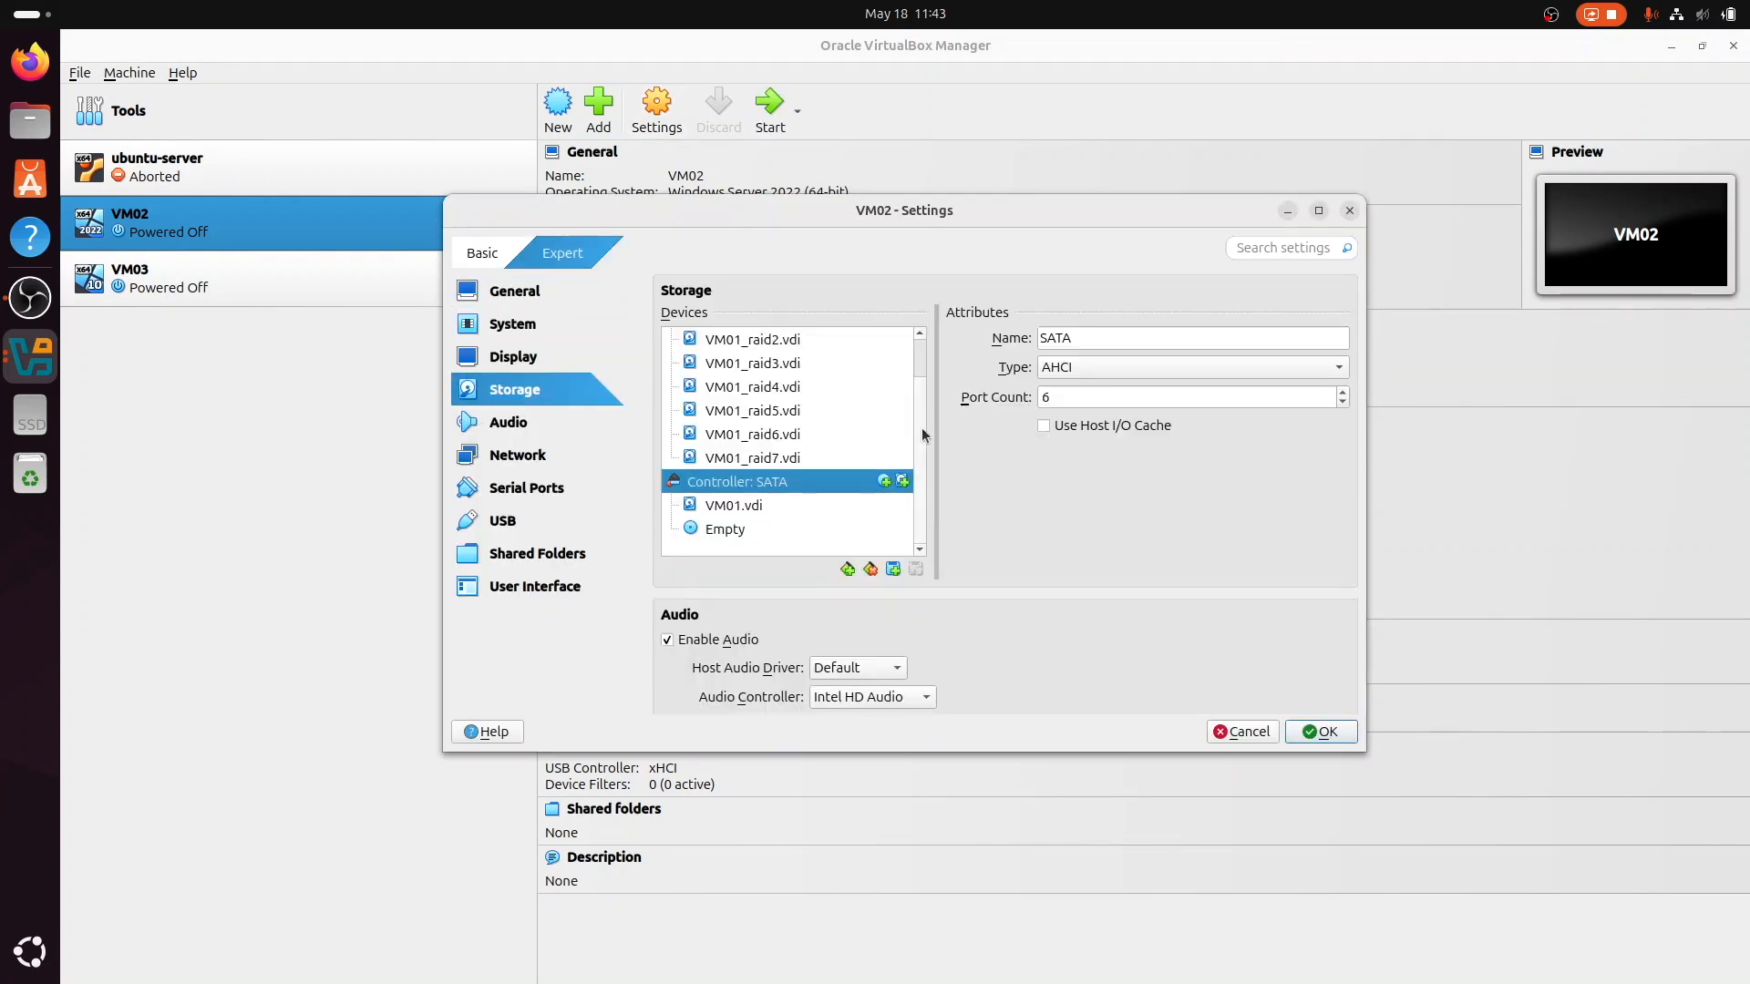
{"action": "scroll", "coordinate": [921, 419], "scroll_direction": "up", "scroll_amount": 2}
{"action": "scroll", "coordinate": [922, 395], "scroll_direction": "down", "scroll_amount": 2}
{"action": "scroll", "coordinate": [921, 423], "scroll_direction": "up", "scroll_amount": 2}
{"action": "left_click", "coordinate": [786, 365]}
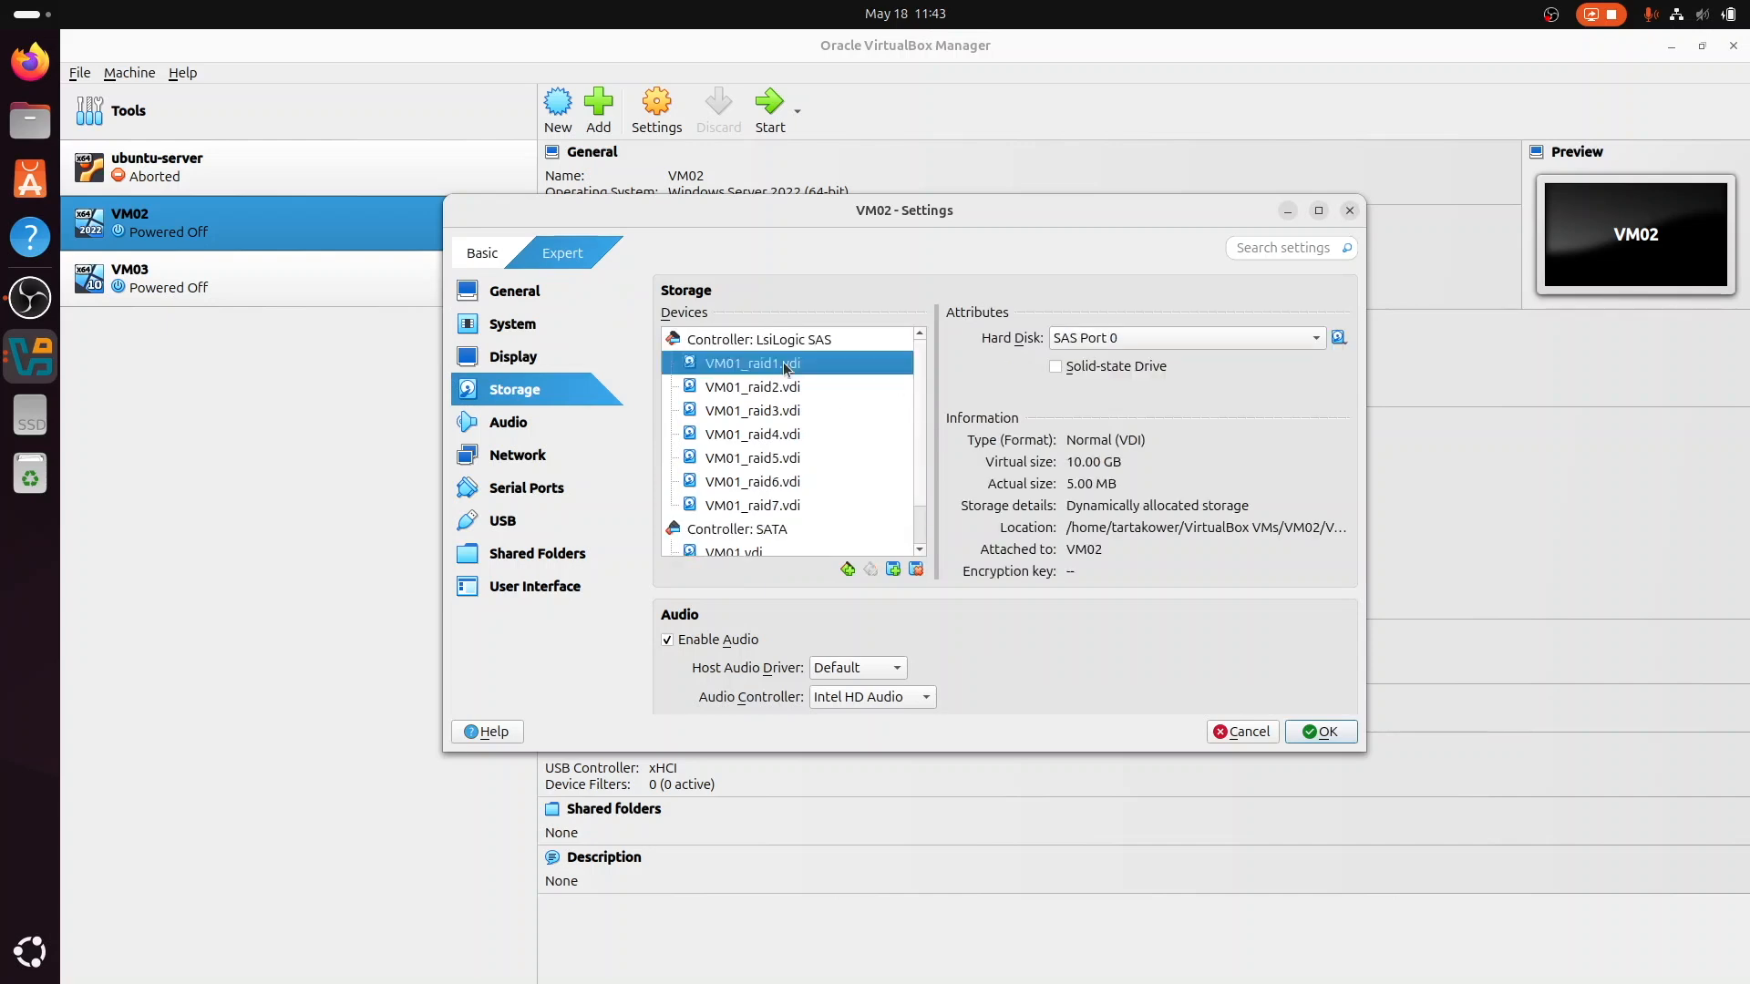
{"action": "left_click", "coordinate": [916, 568]}
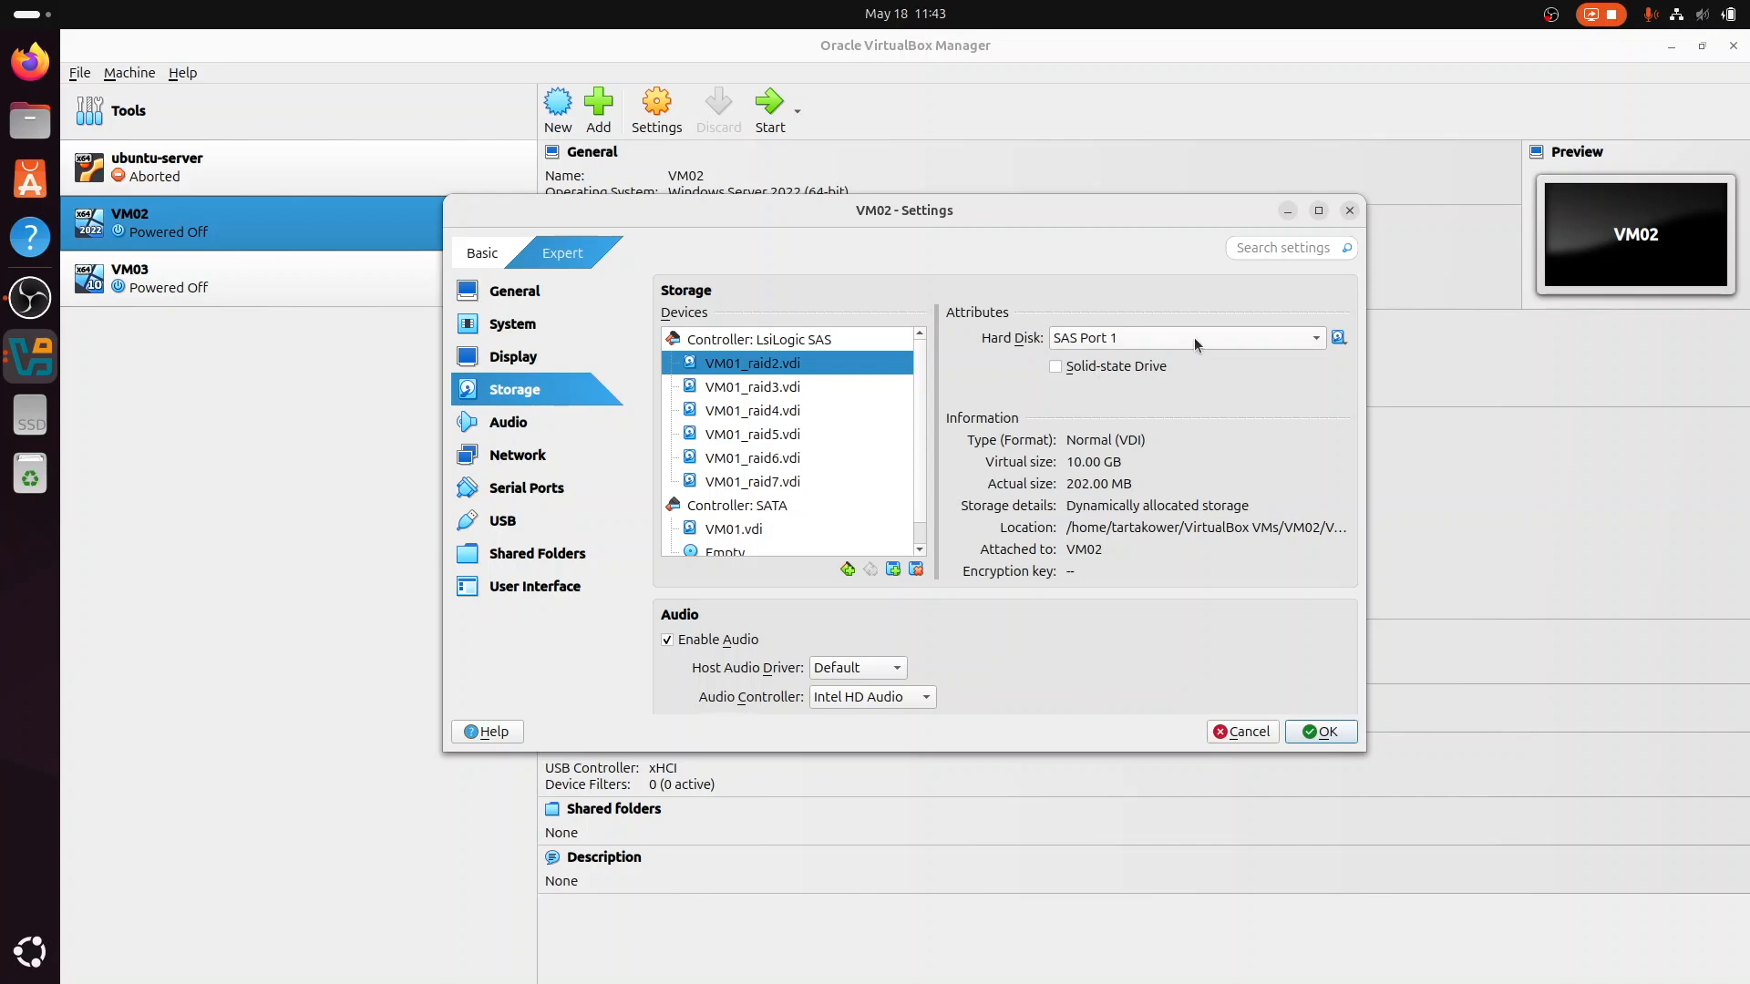
{"action": "left_click", "coordinate": [1320, 733]}
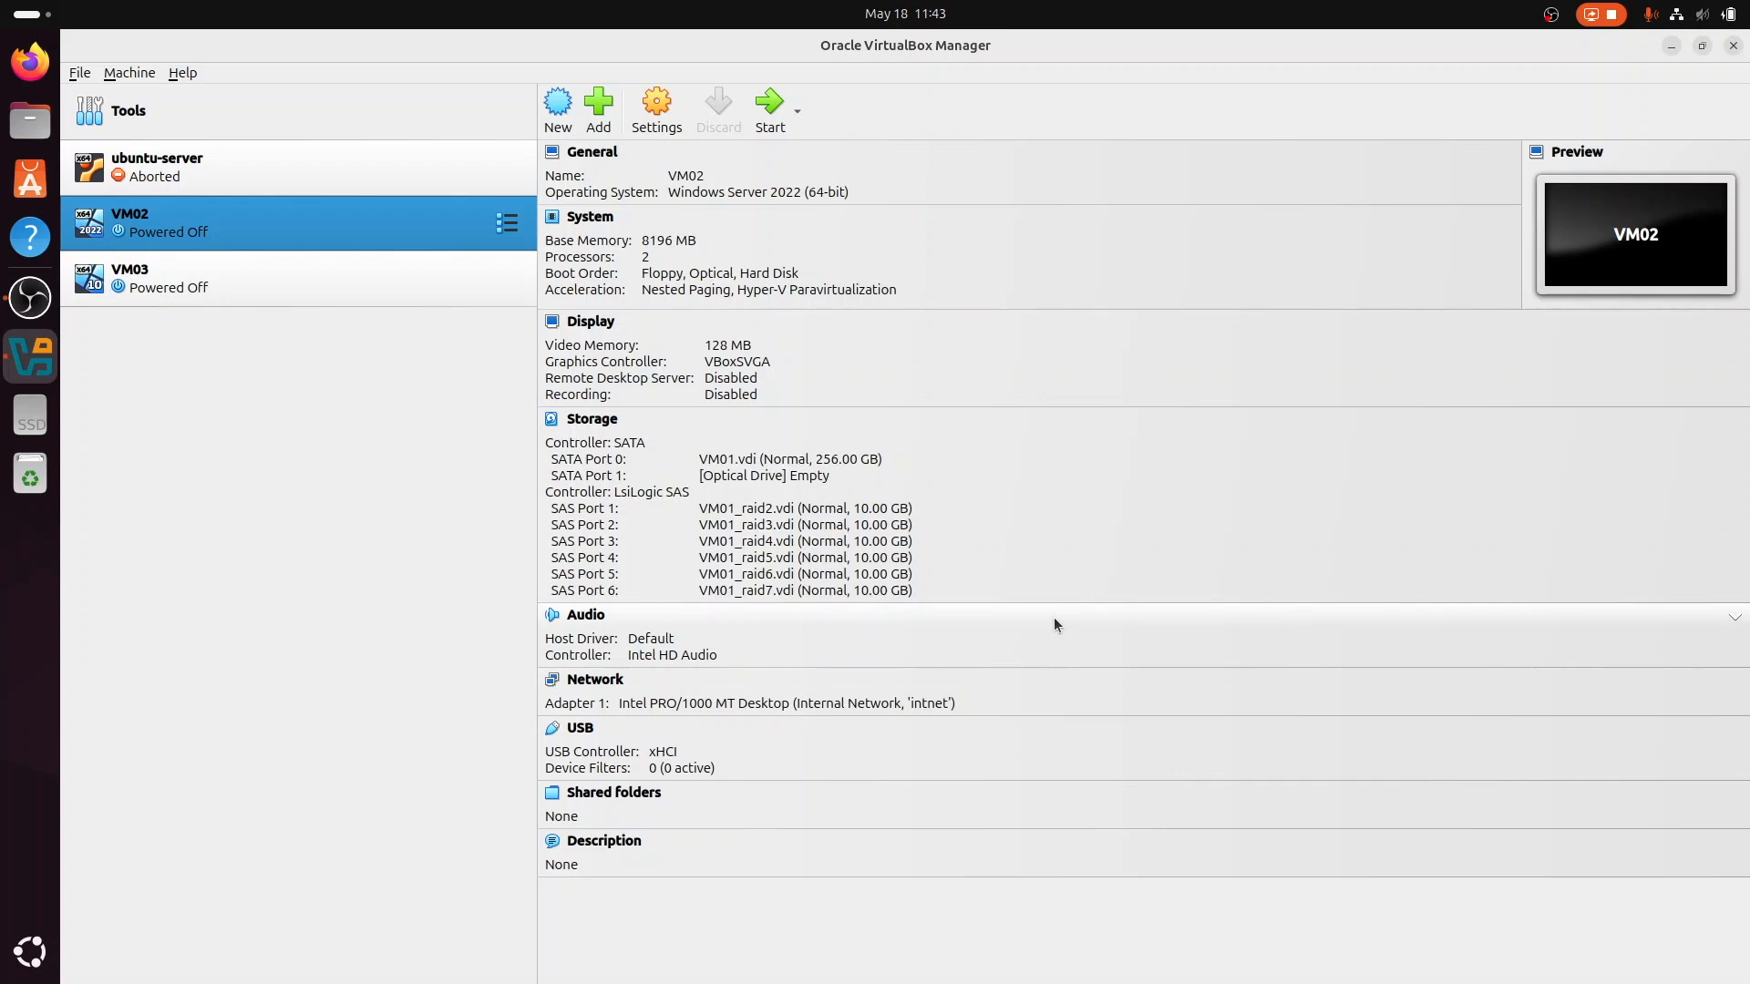
Step: Start VM02 and inspect the virtual and physical disks of RAID_5_POOL in Server Manager's storage pools
{"action": "left_click", "coordinate": [763, 129]}
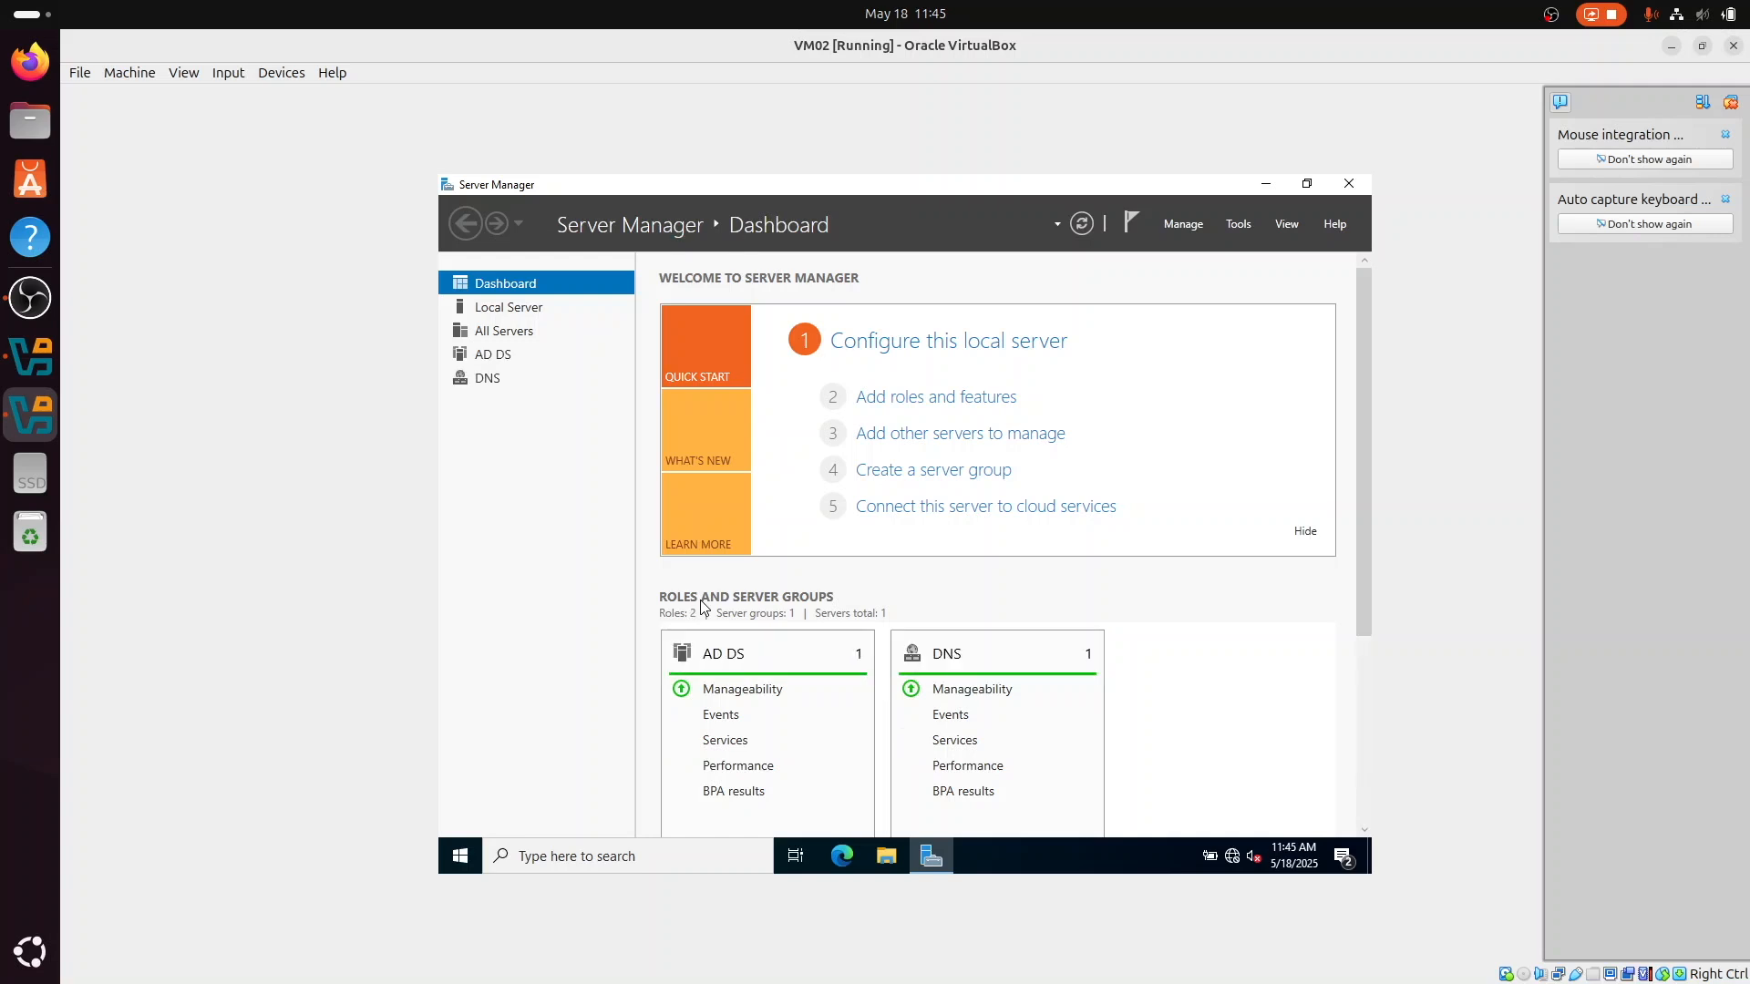
{"action": "left_click", "coordinate": [574, 407]}
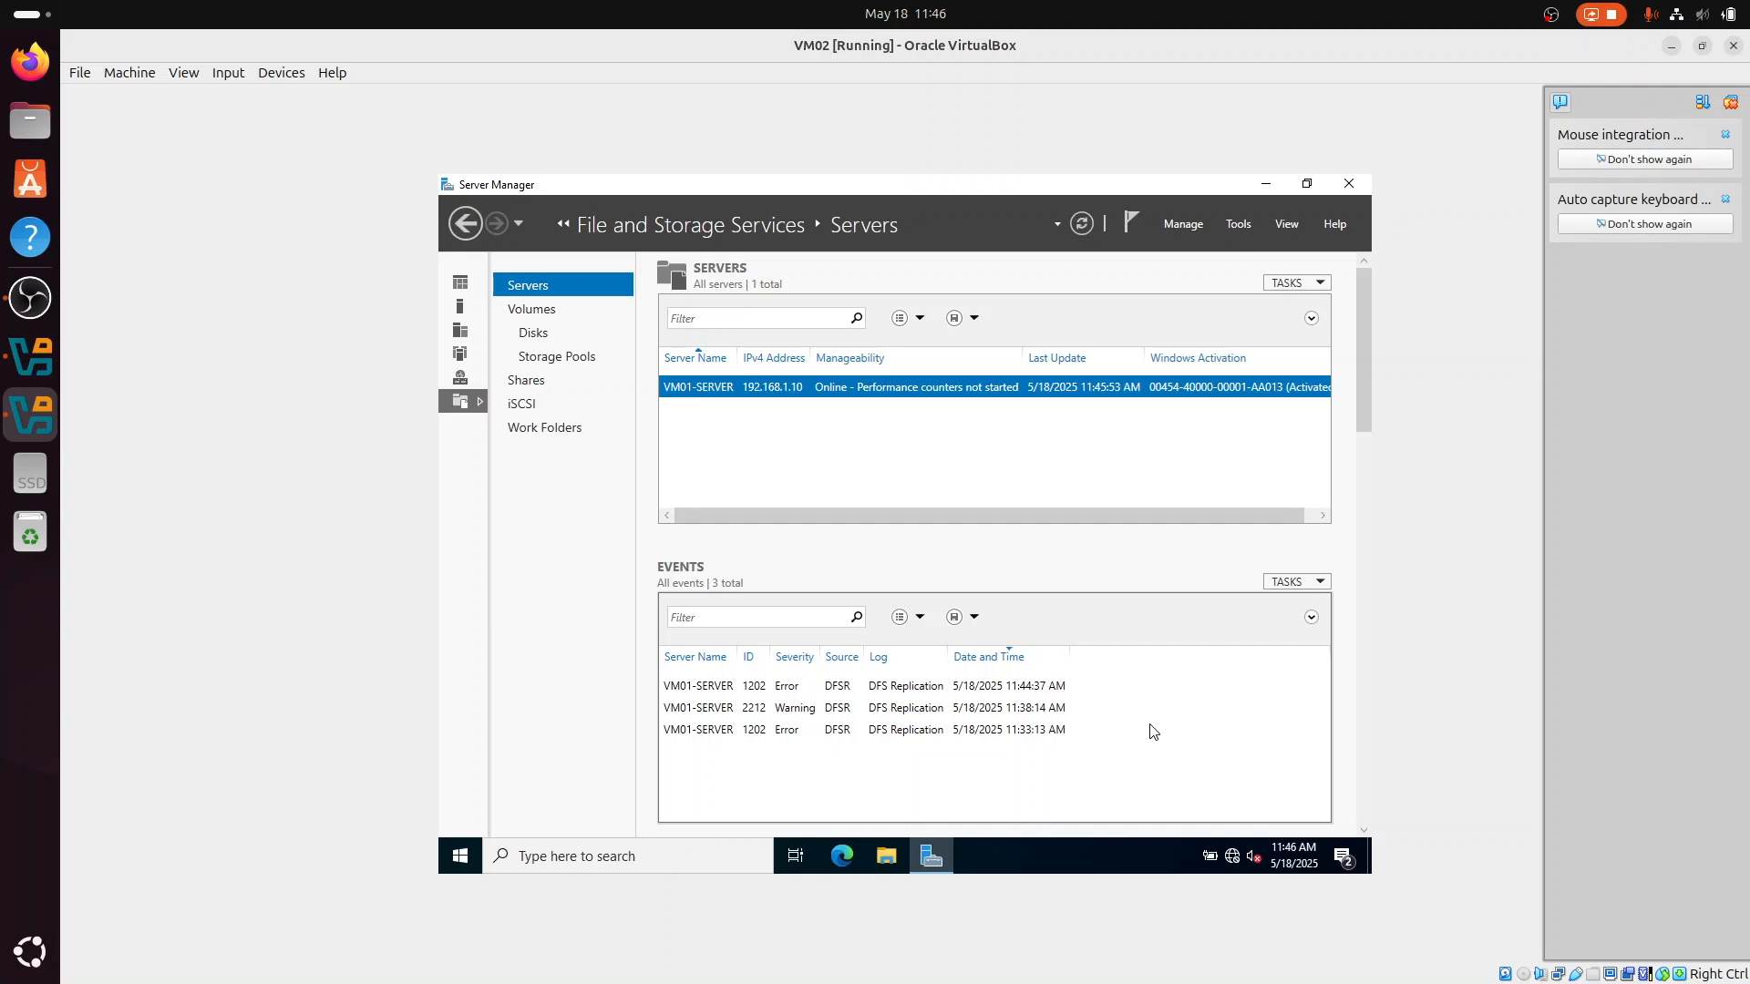
{"action": "left_click", "coordinate": [568, 364]}
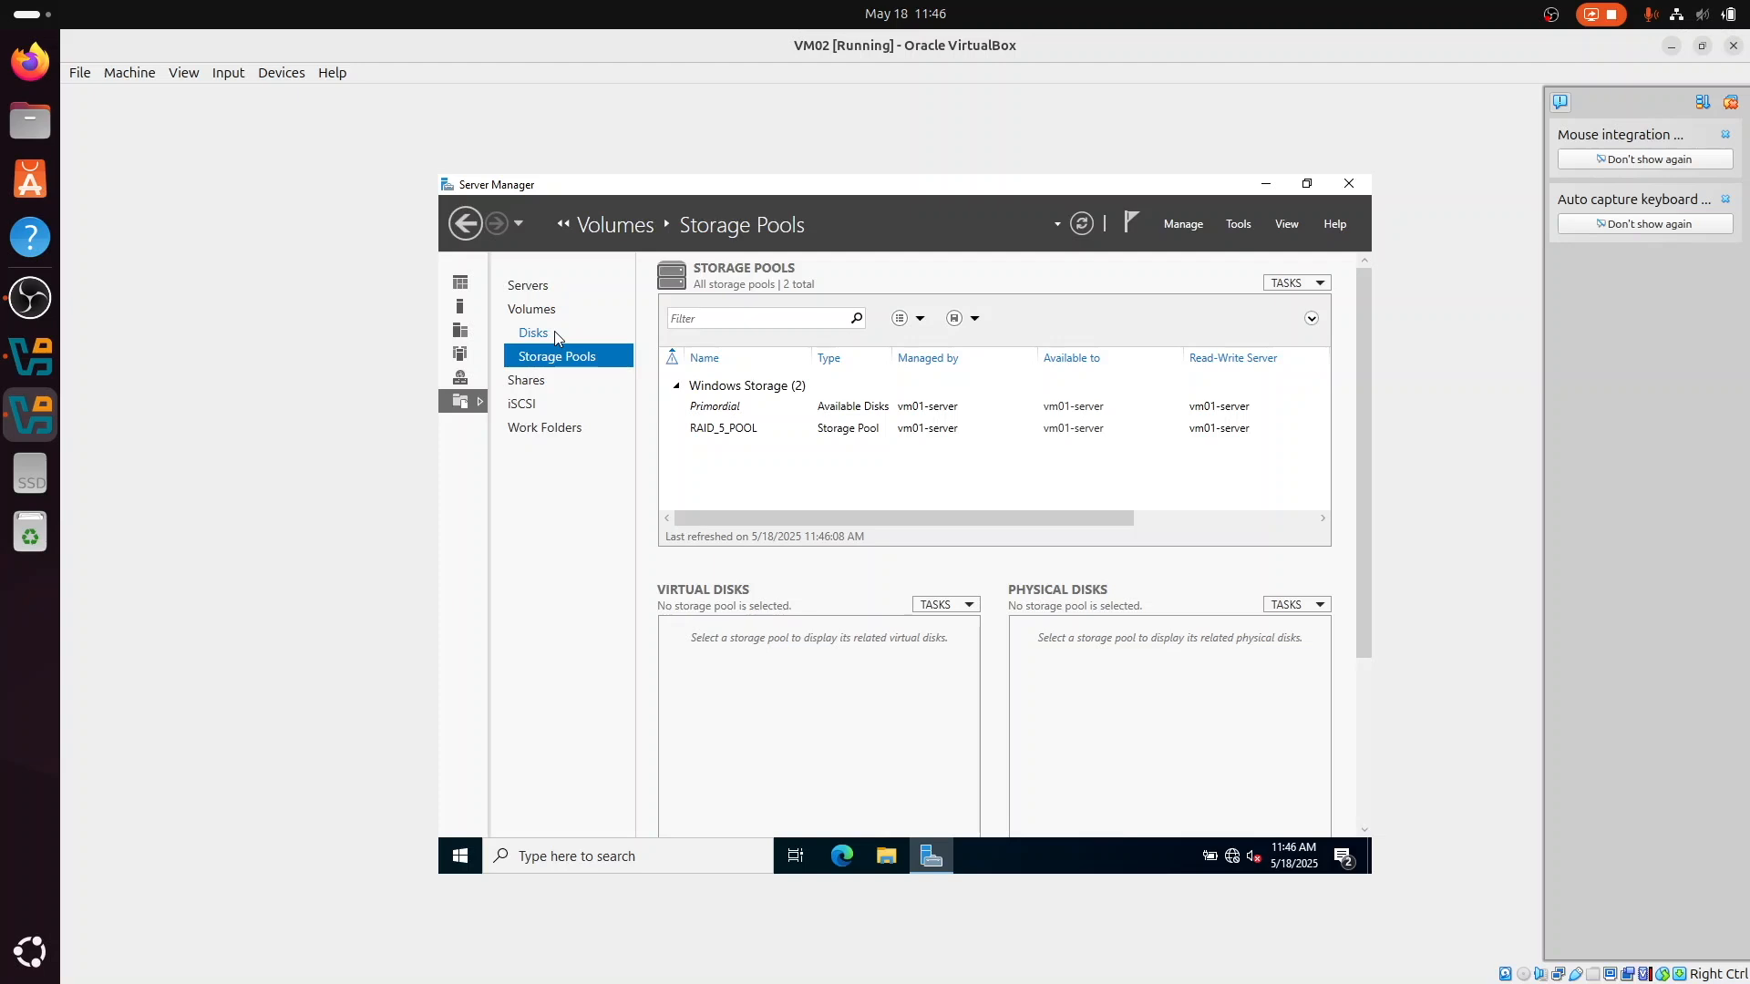
{"action": "left_click", "coordinate": [772, 432]}
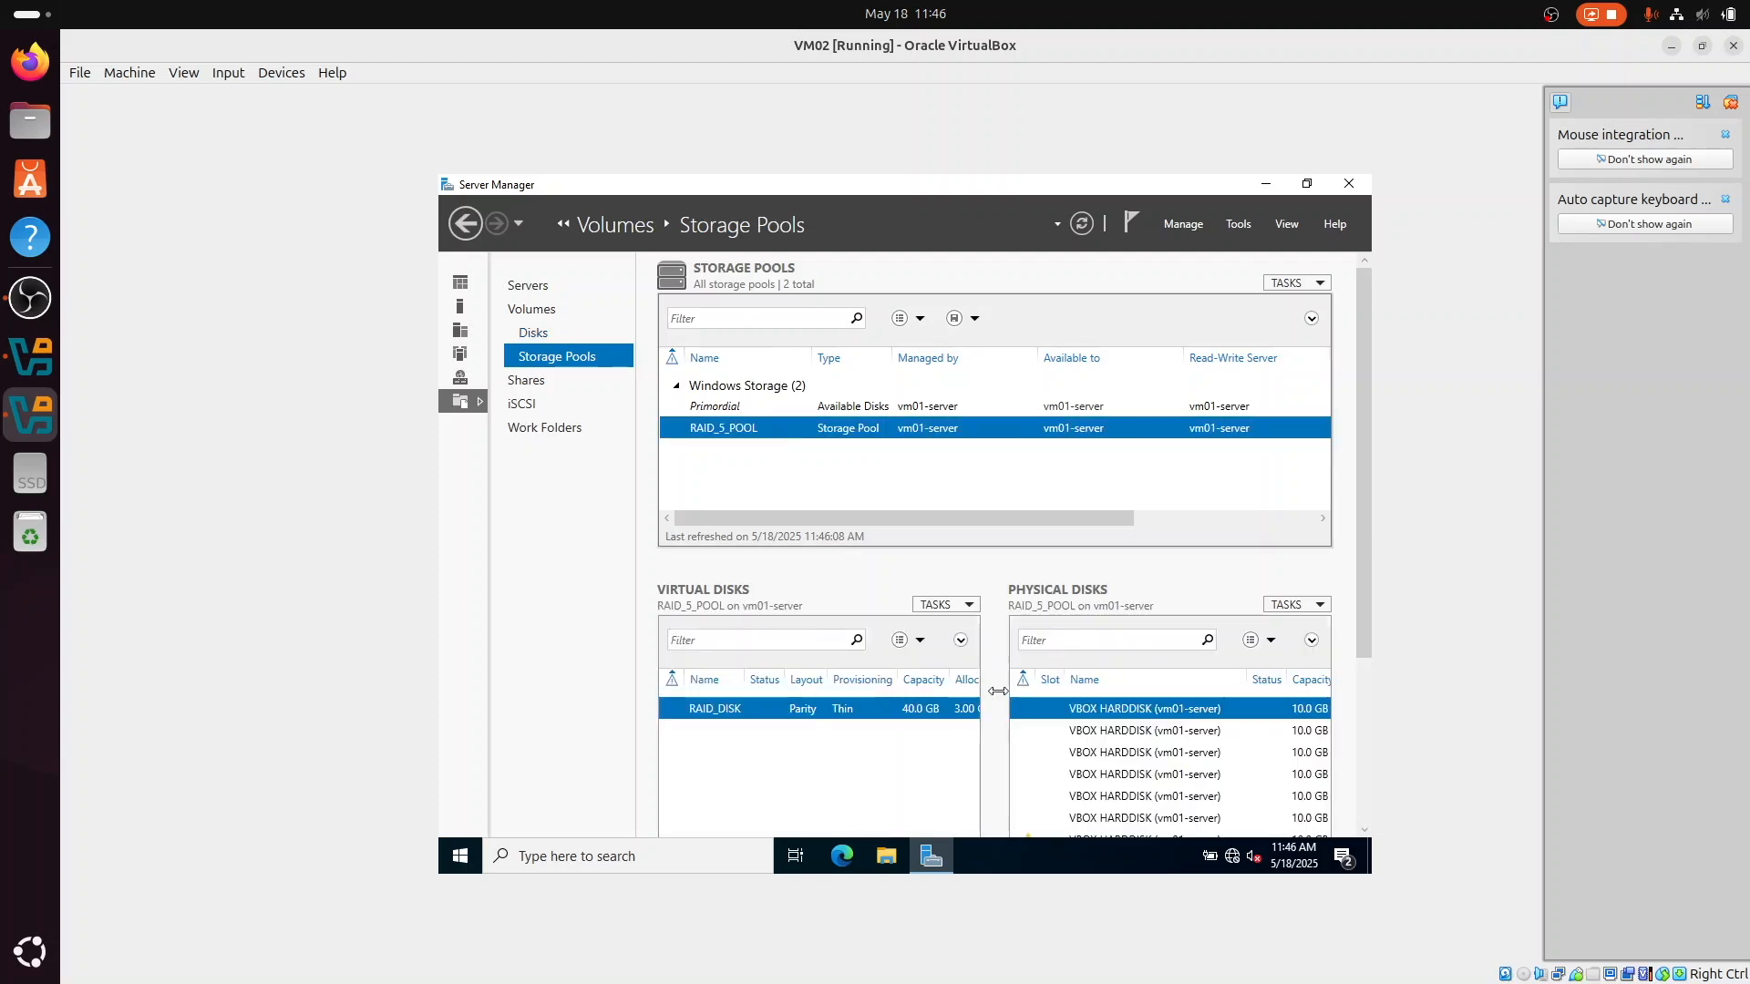
{"action": "left_click_drag", "start_coordinate": [995, 716], "coordinate": [871, 729]}
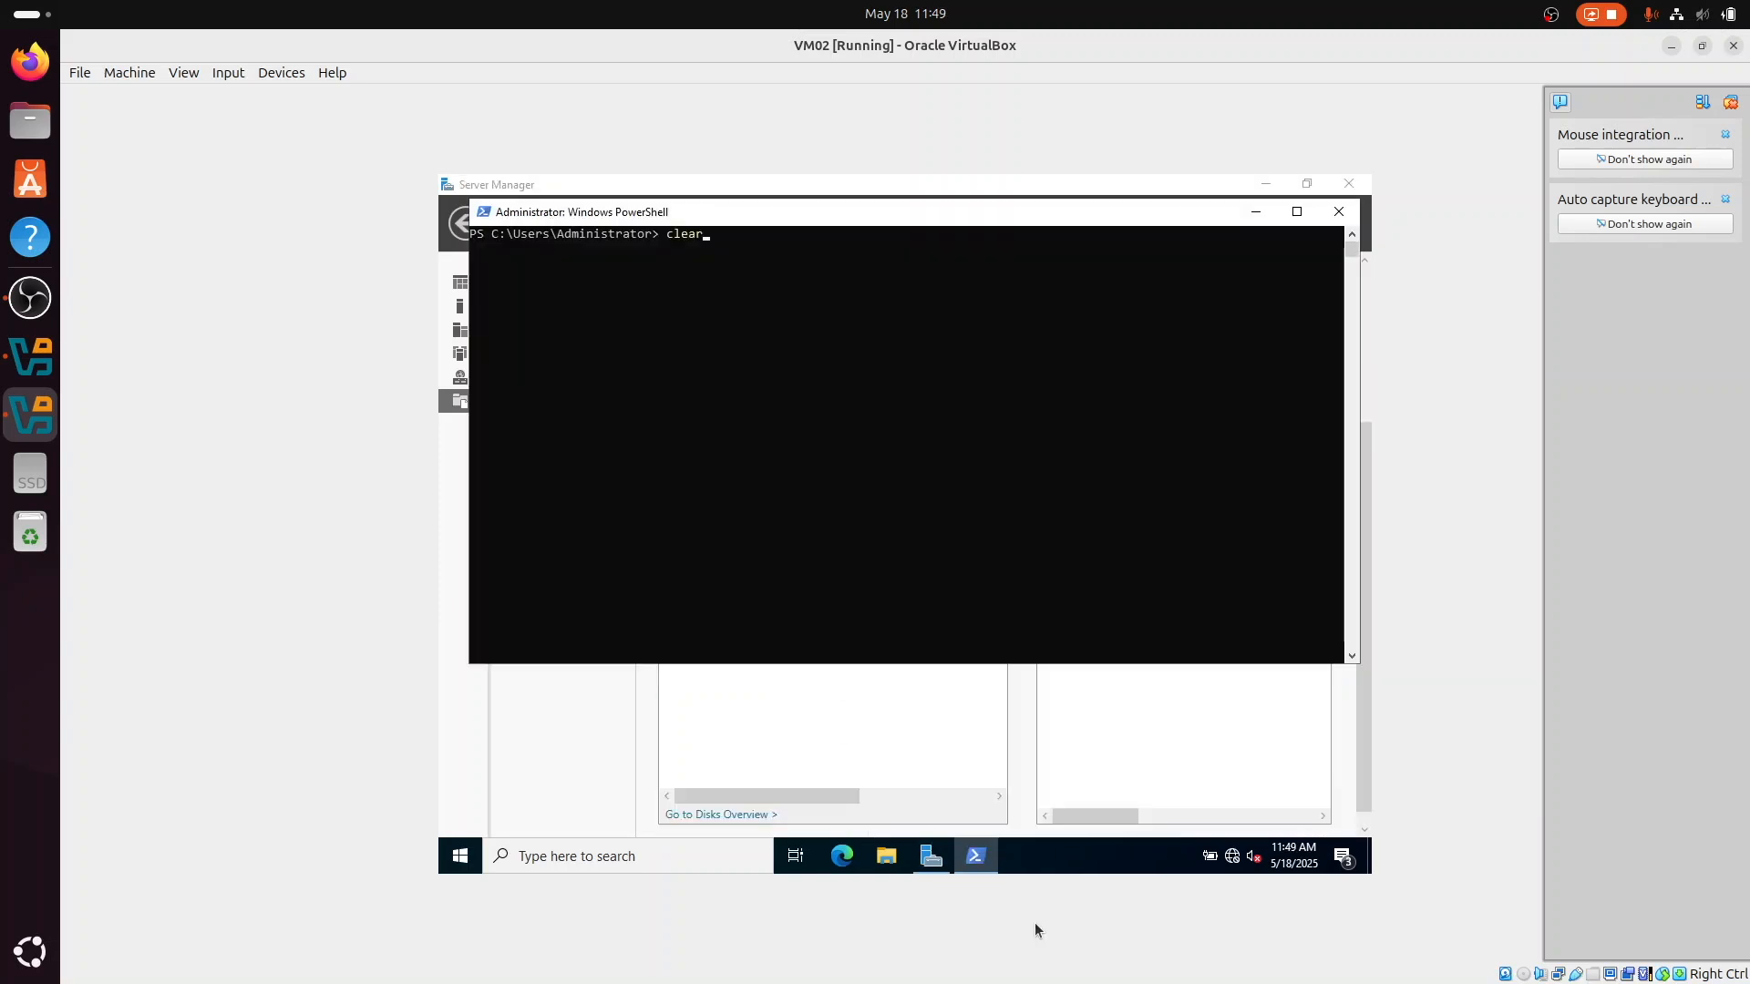
Step: Clear the PowerShell console and run Get-StoragePool to list the storage pools
{"action": "key", "text": "Return"}
{"action": "type", "text": "Get-StoragePol"}
{"action": "type", "text": "o"}
{"action": "type", "text": "Get"}
{"action": "type", "text": "-Phy"}
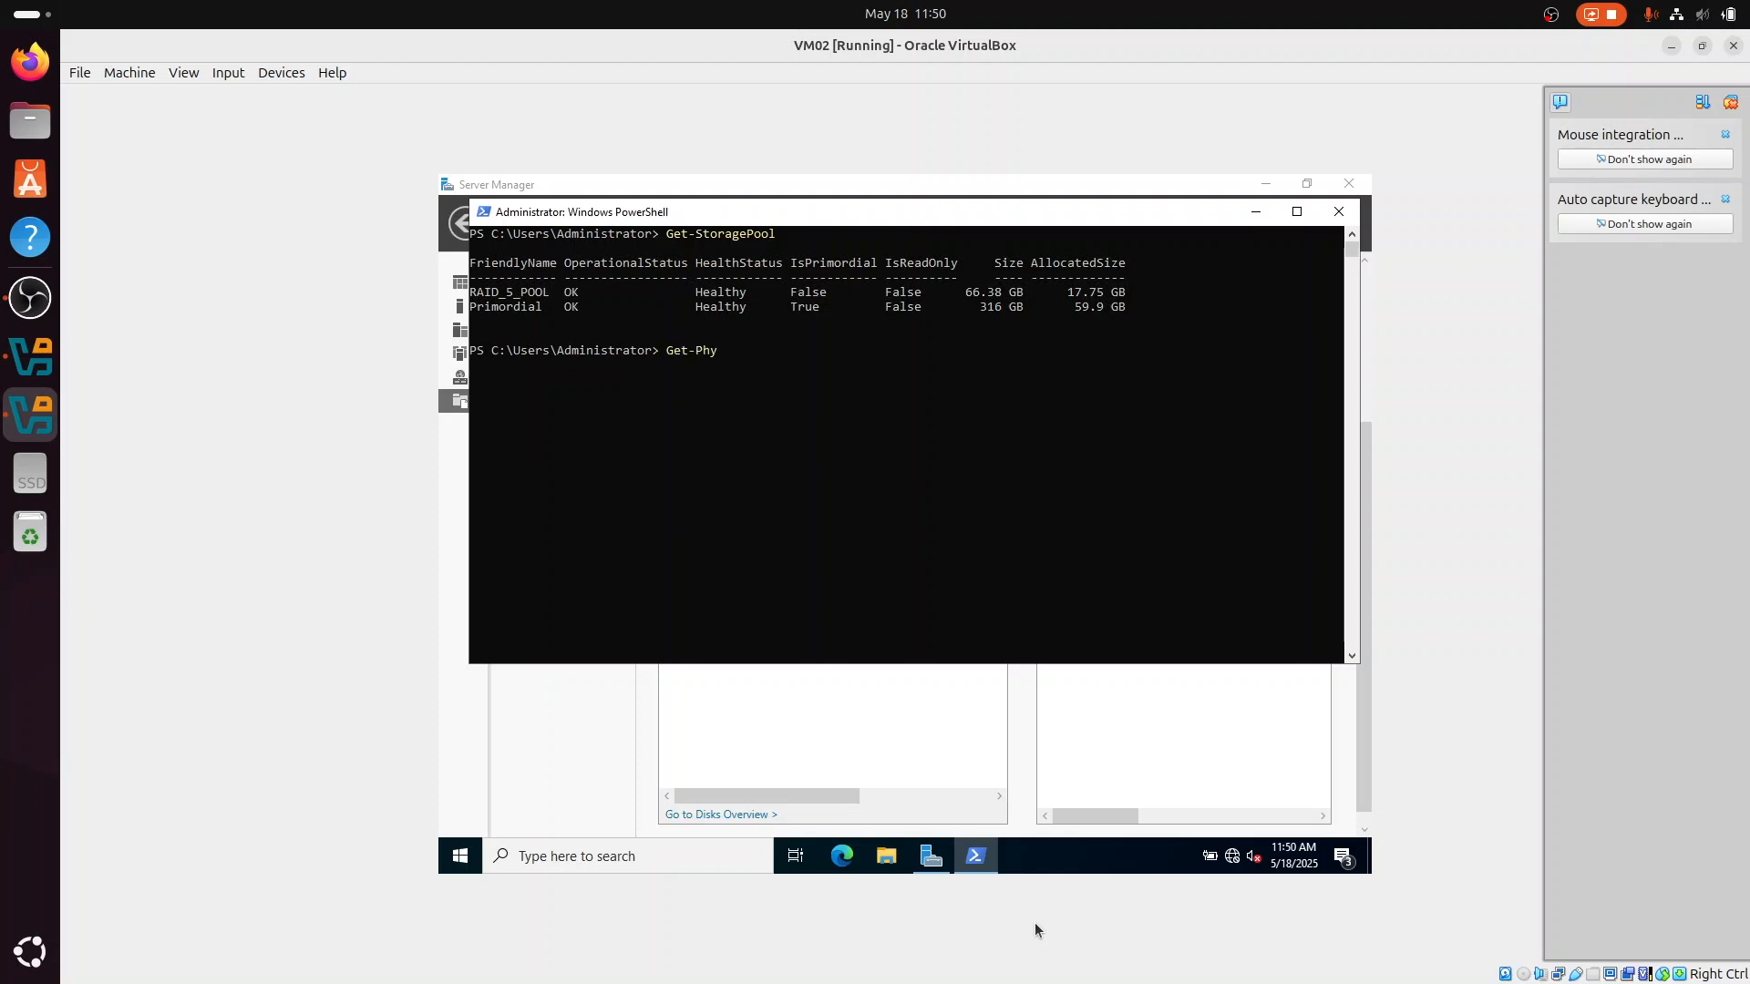
{"action": "type", "text": "sical"}
{"action": "type", "text": "Disk"}
{"action": "type", "text": " | Selec"}
{"action": "type", "text": "t Fi"}
{"action": "type", "text": "riendly"}
{"action": "type", "text": "Name Media"}
{"action": "type", "text": "TYpe"}
Step: Run Get-PhysicalDisk in PowerShell, selecting FriendlyName, MediaType, CanPool, OperationalStatus and HealthStatus
{"action": "key", "text": "BackSpace"}
{"action": "key", "text": "BackSpace"}
{"action": "key", "text": "BackSpace"}
{"action": "type", "text": "ype,"}
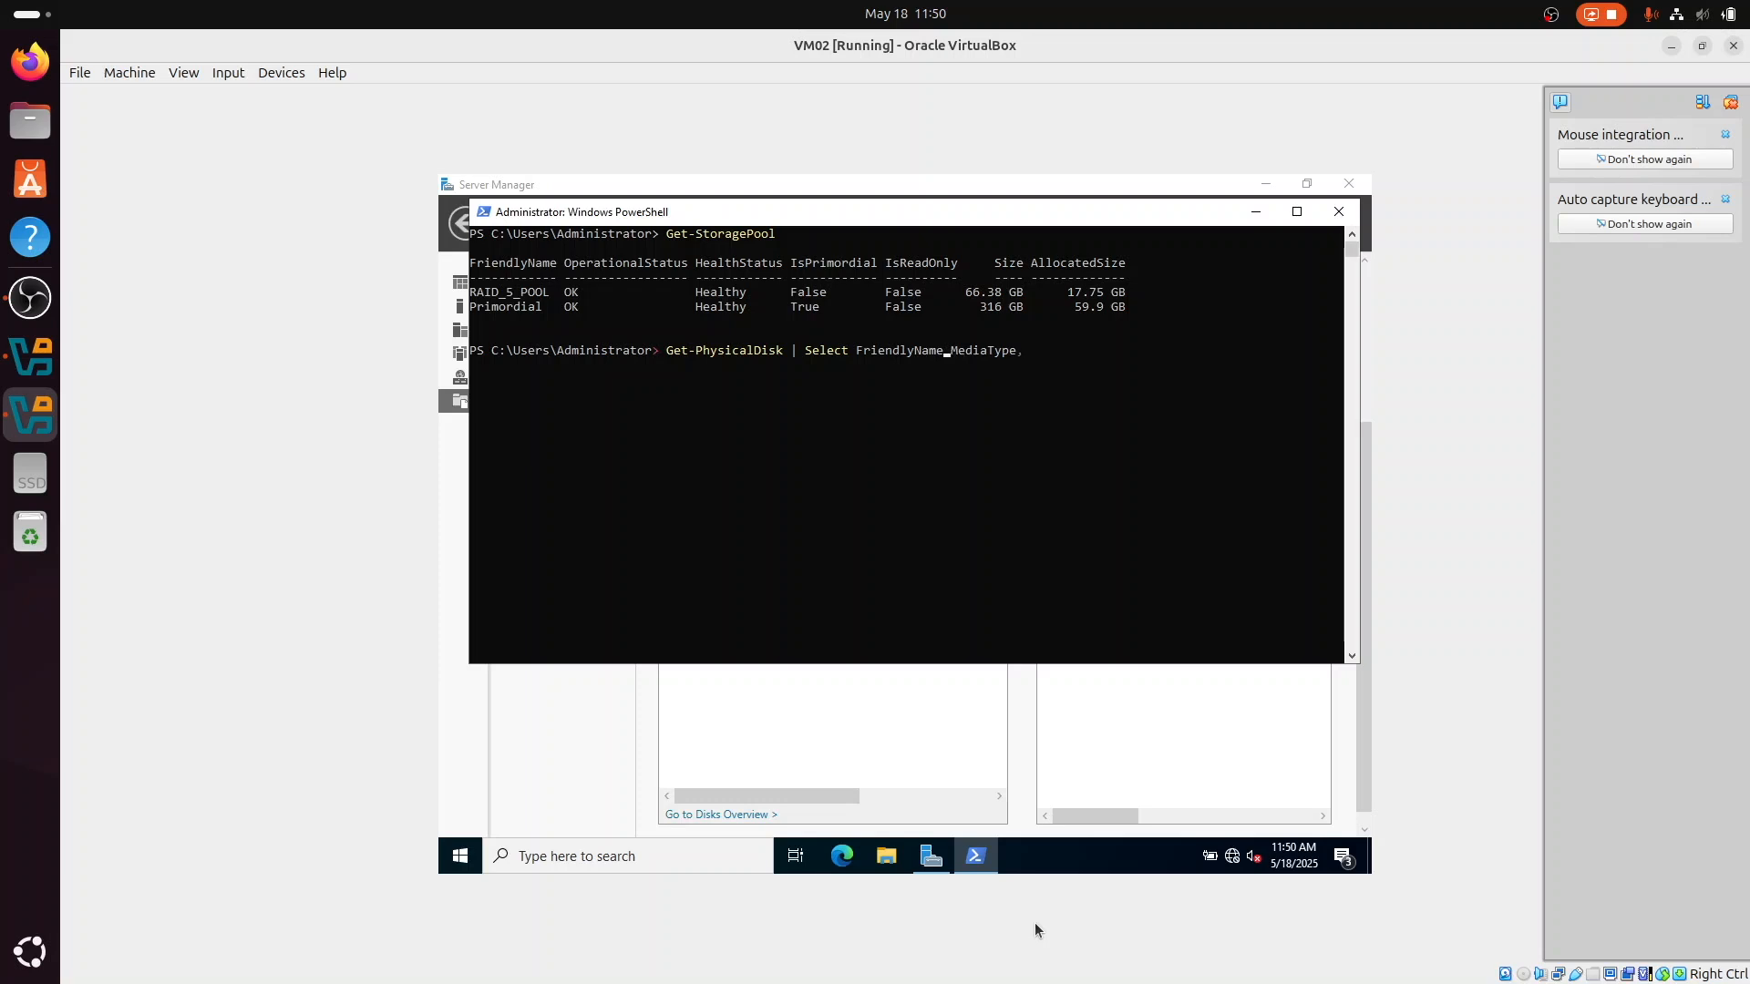
{"action": "type", "text": ", CanPool, OperationalStatus"}
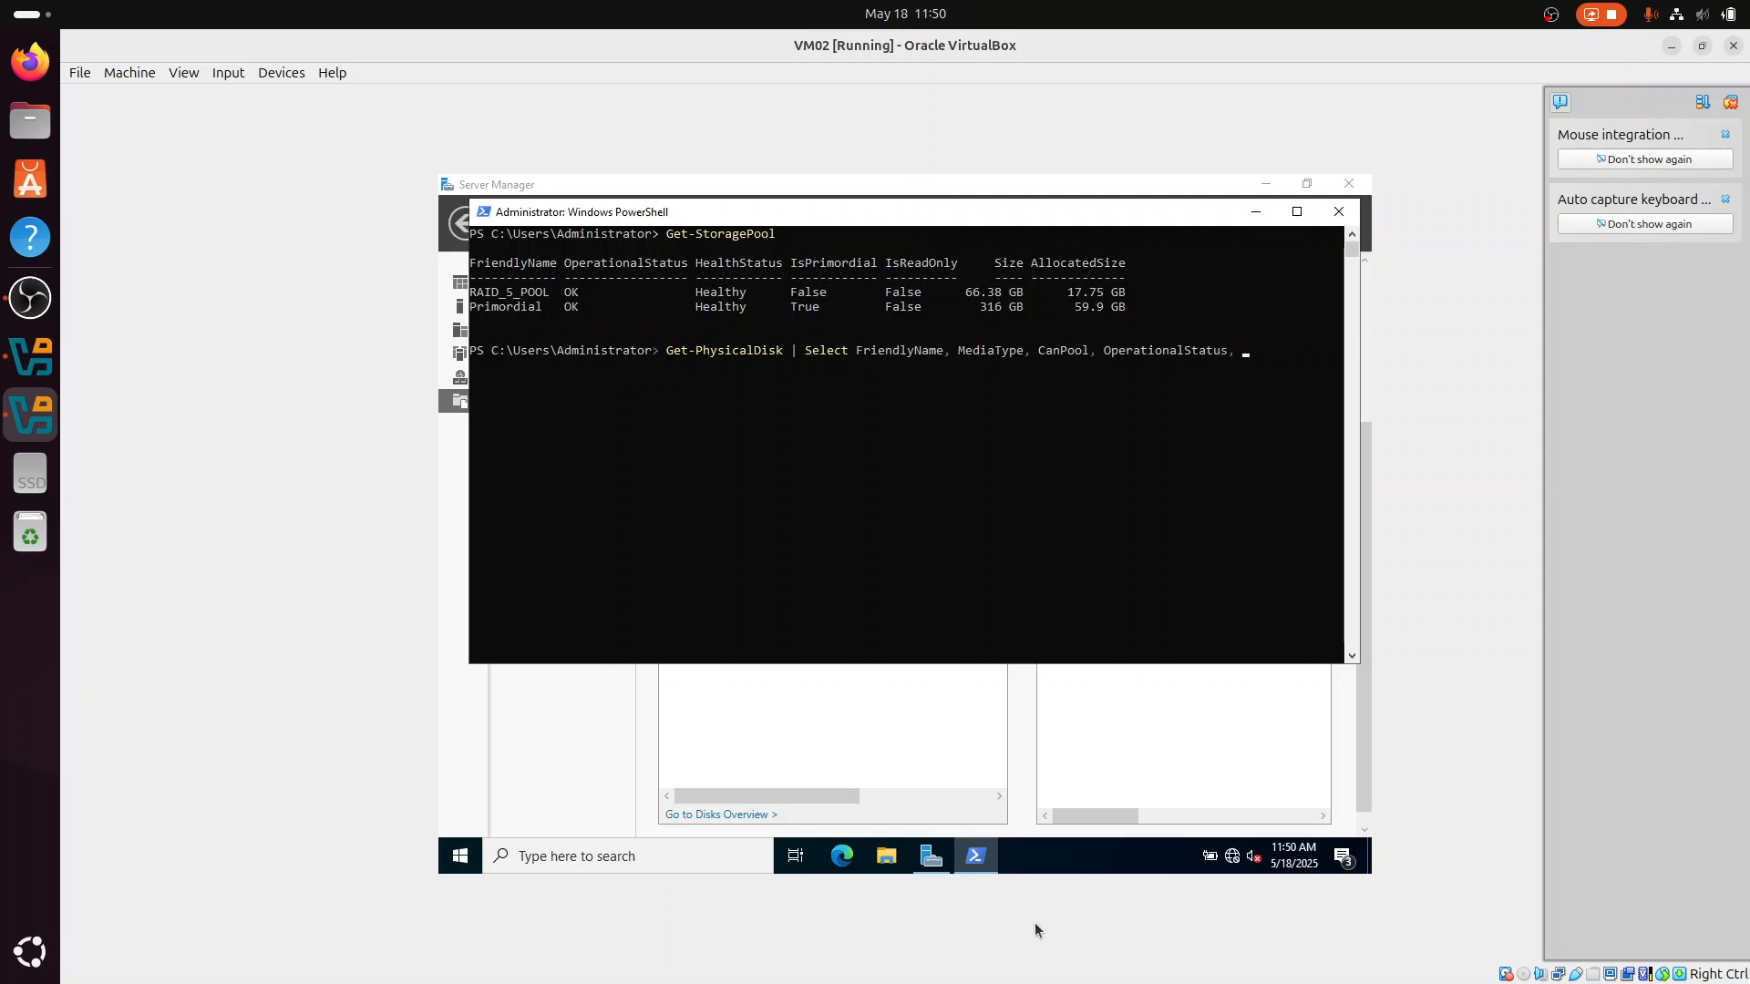
{"action": "type", "text": ", HealthStatus"}
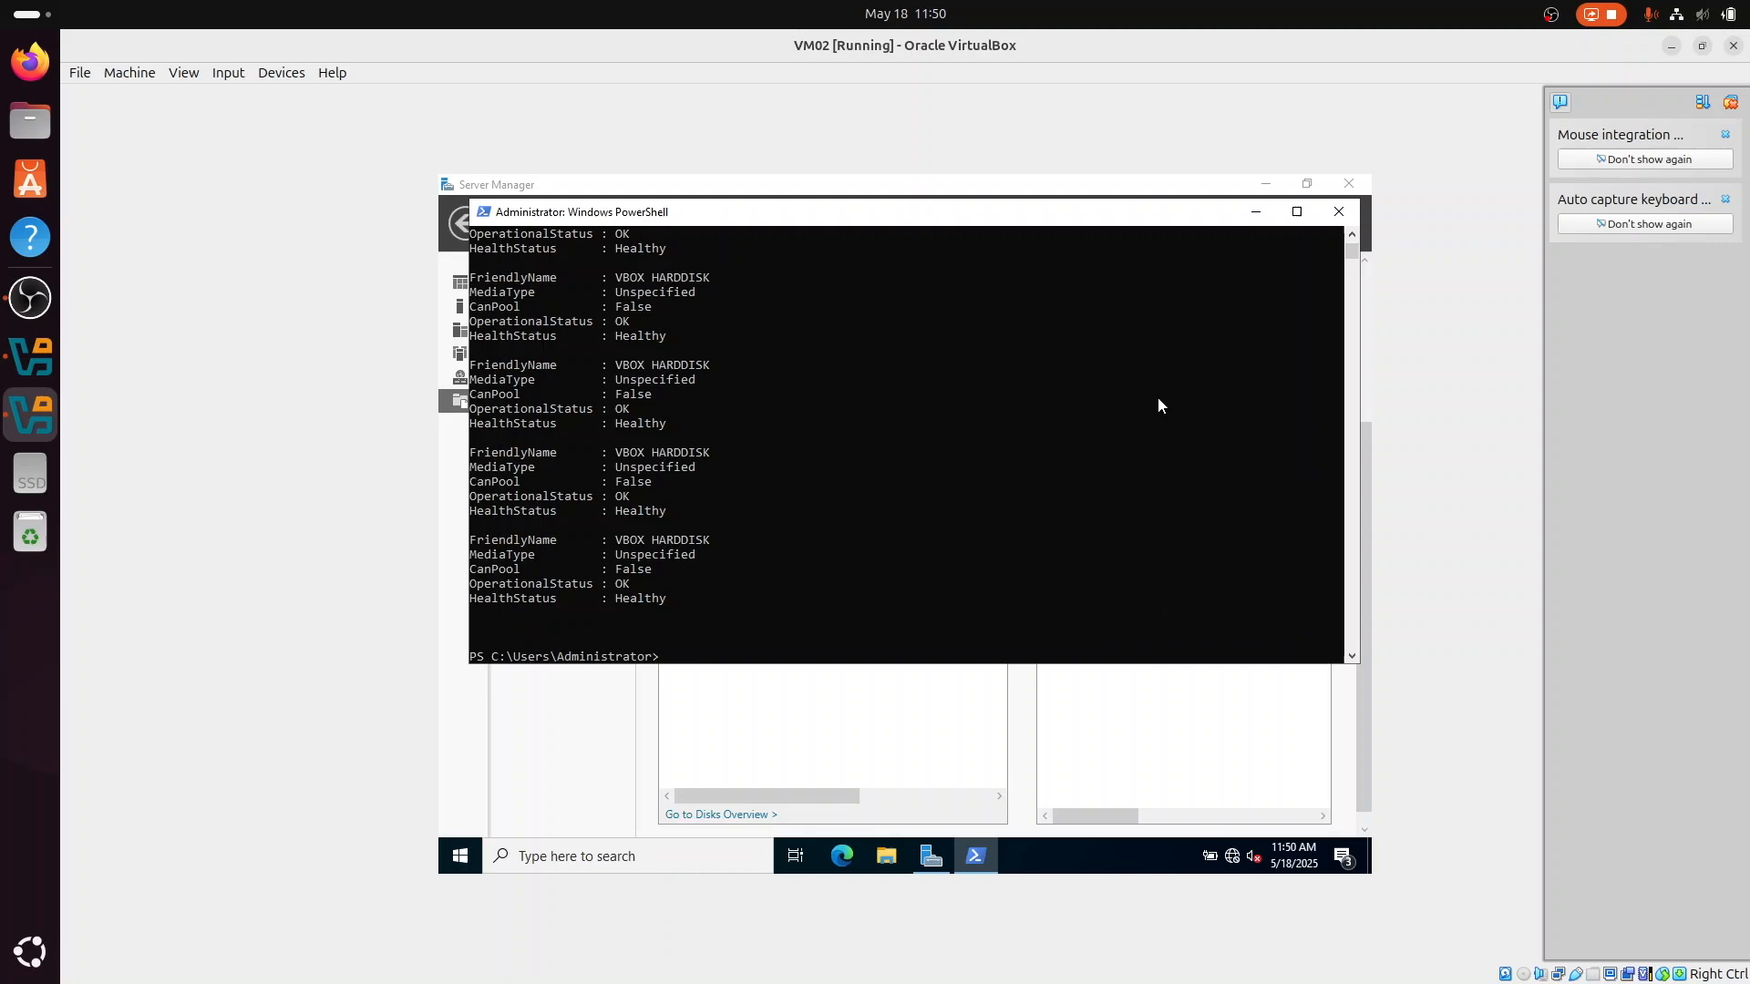
Step: Review the start of the physical disk output, highlighting the second disk's entry to examine its operational and health status
{"action": "scroll", "coordinate": [1157, 396], "scroll_direction": "up", "scroll_amount": 9}
{"action": "left_click_drag", "start_coordinate": [470, 480], "coordinate": [718, 547]}
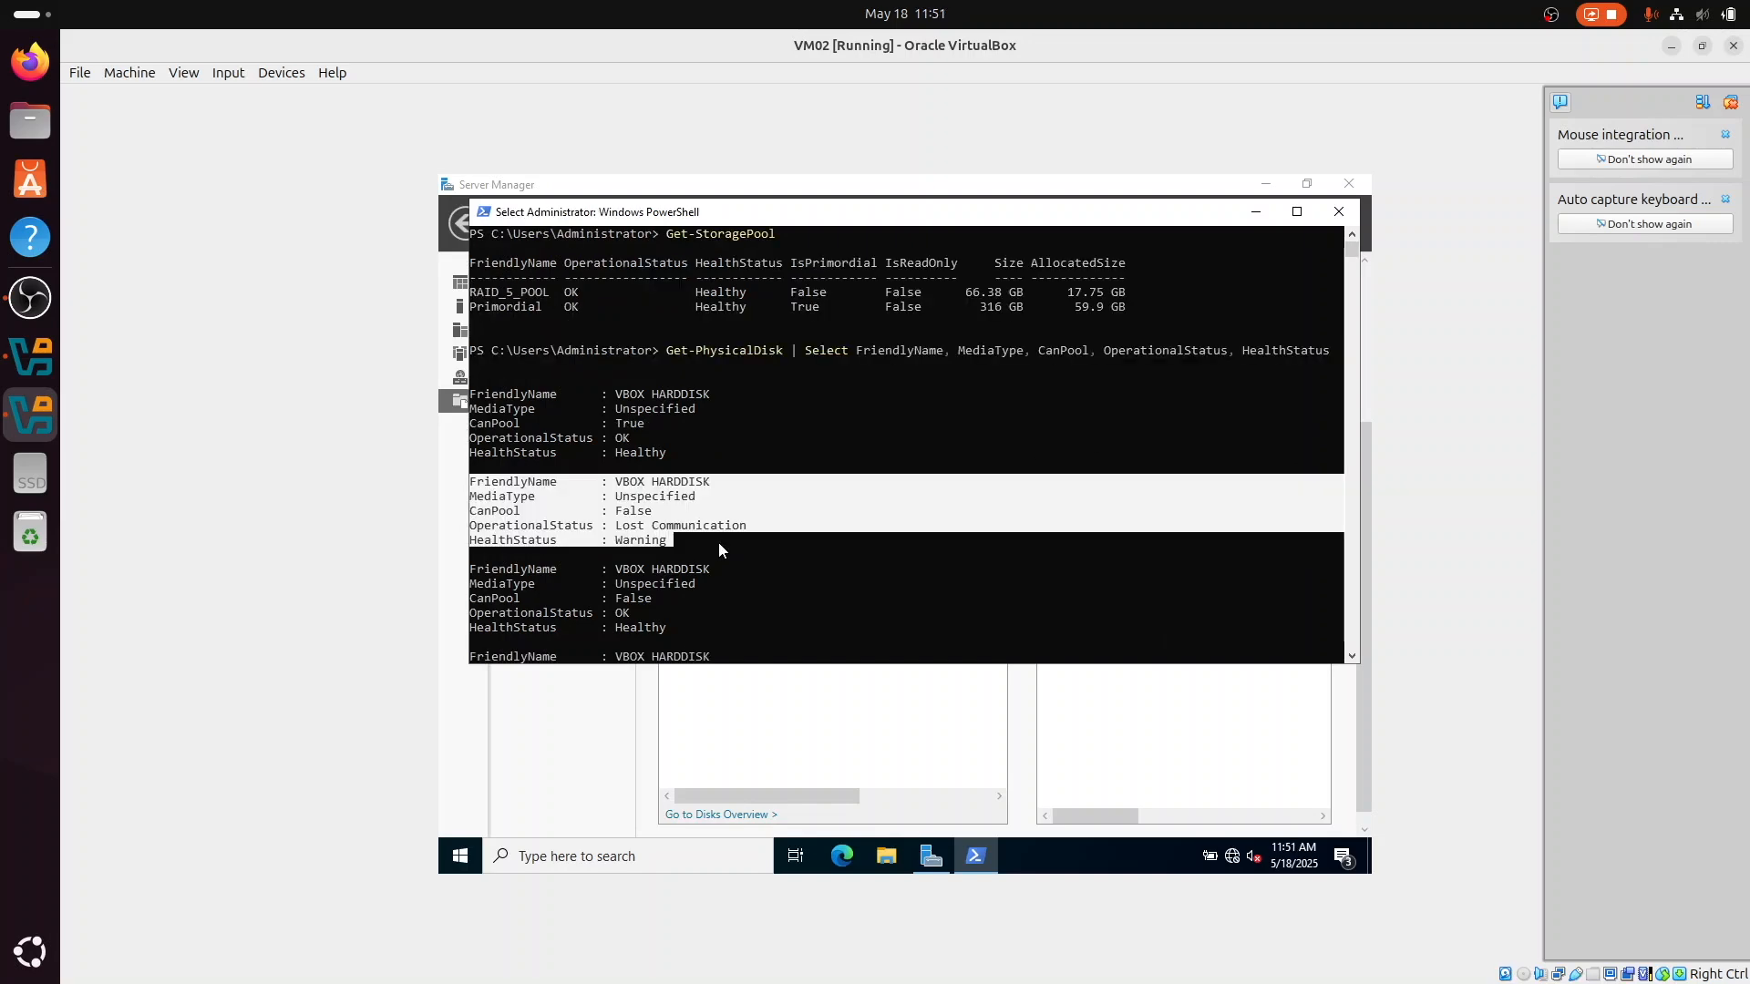
{"action": "left_click", "coordinate": [718, 544]}
{"action": "left_click", "coordinate": [872, 689]}
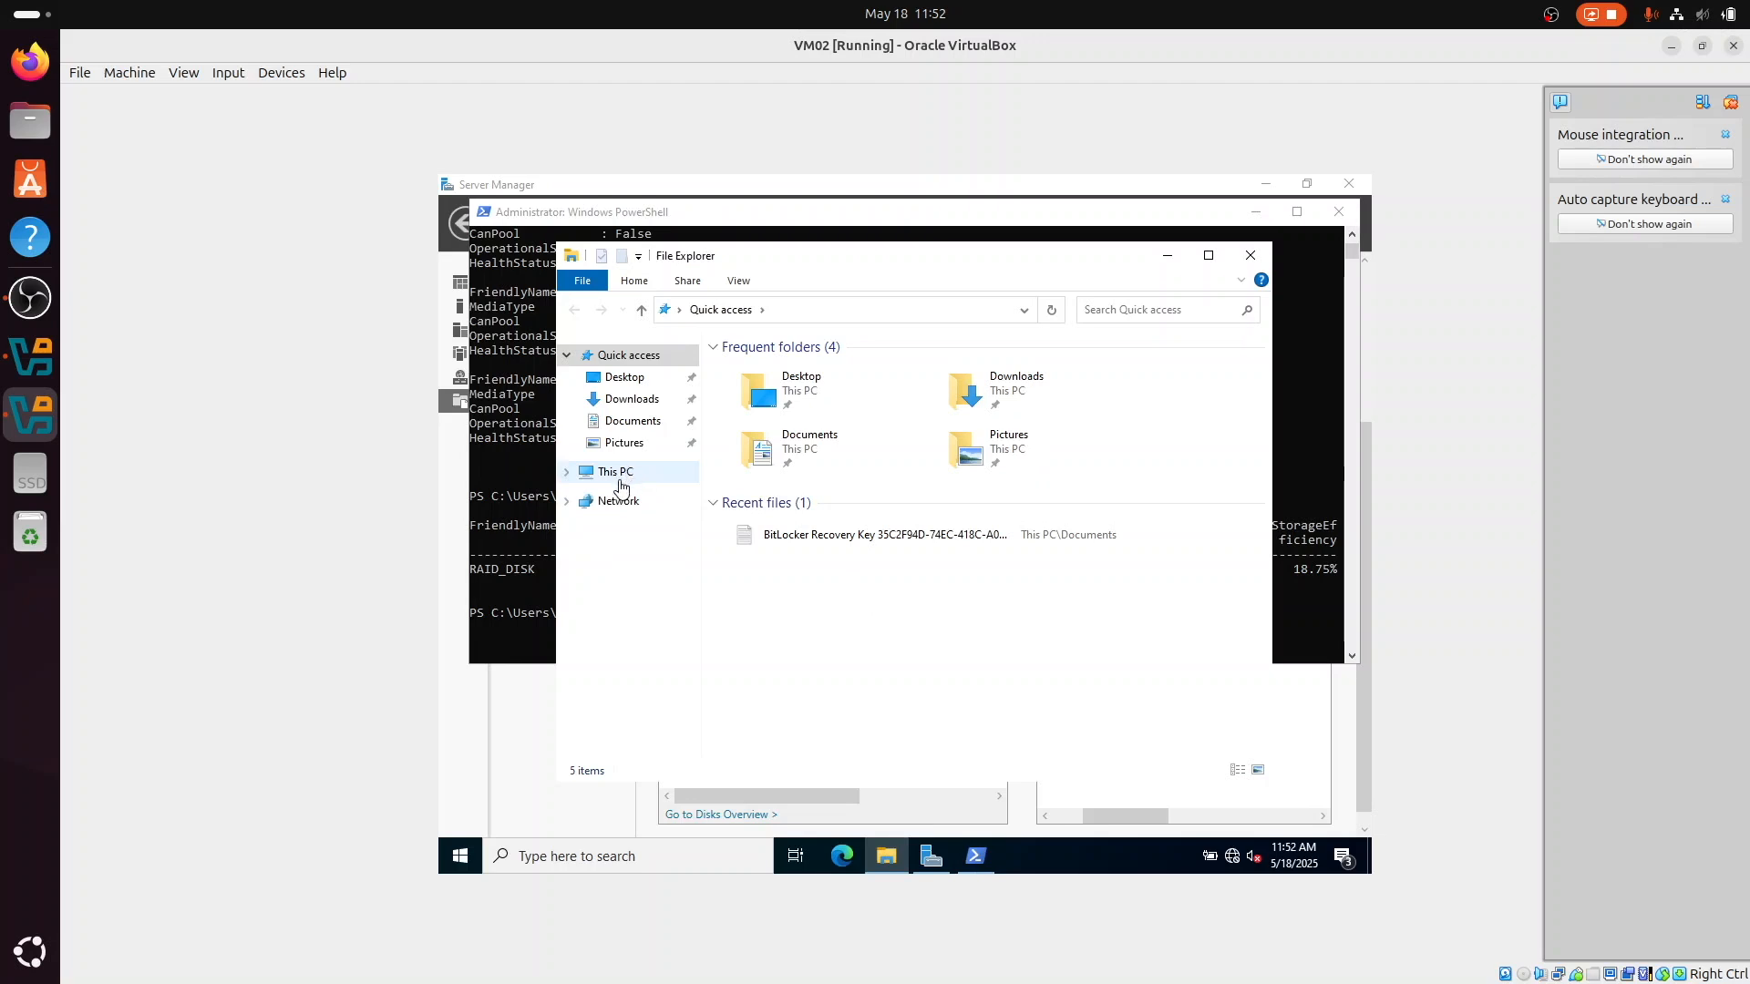
Step: Unlock the BitLocker-encrypted Local Disk (E:) from This PC by entering the drive password
{"action": "left_click", "coordinate": [620, 481]}
{"action": "double_click", "coordinate": [780, 654]}
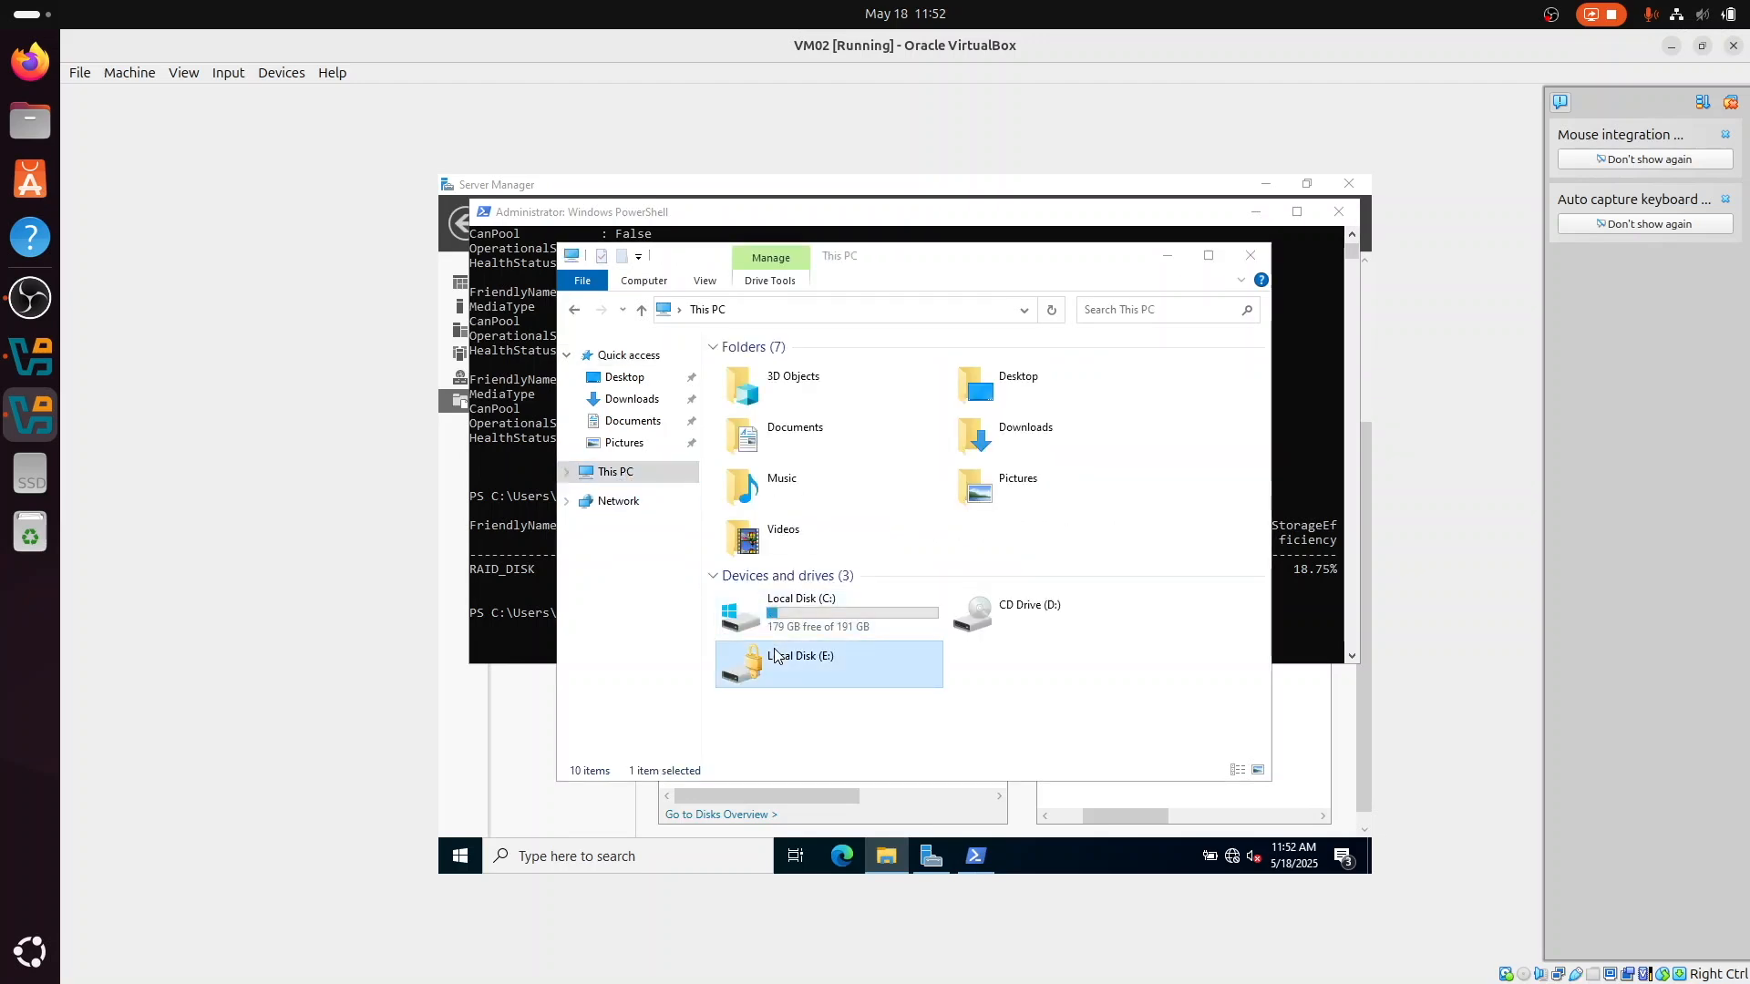
{"action": "type", "text": "Pass123"}
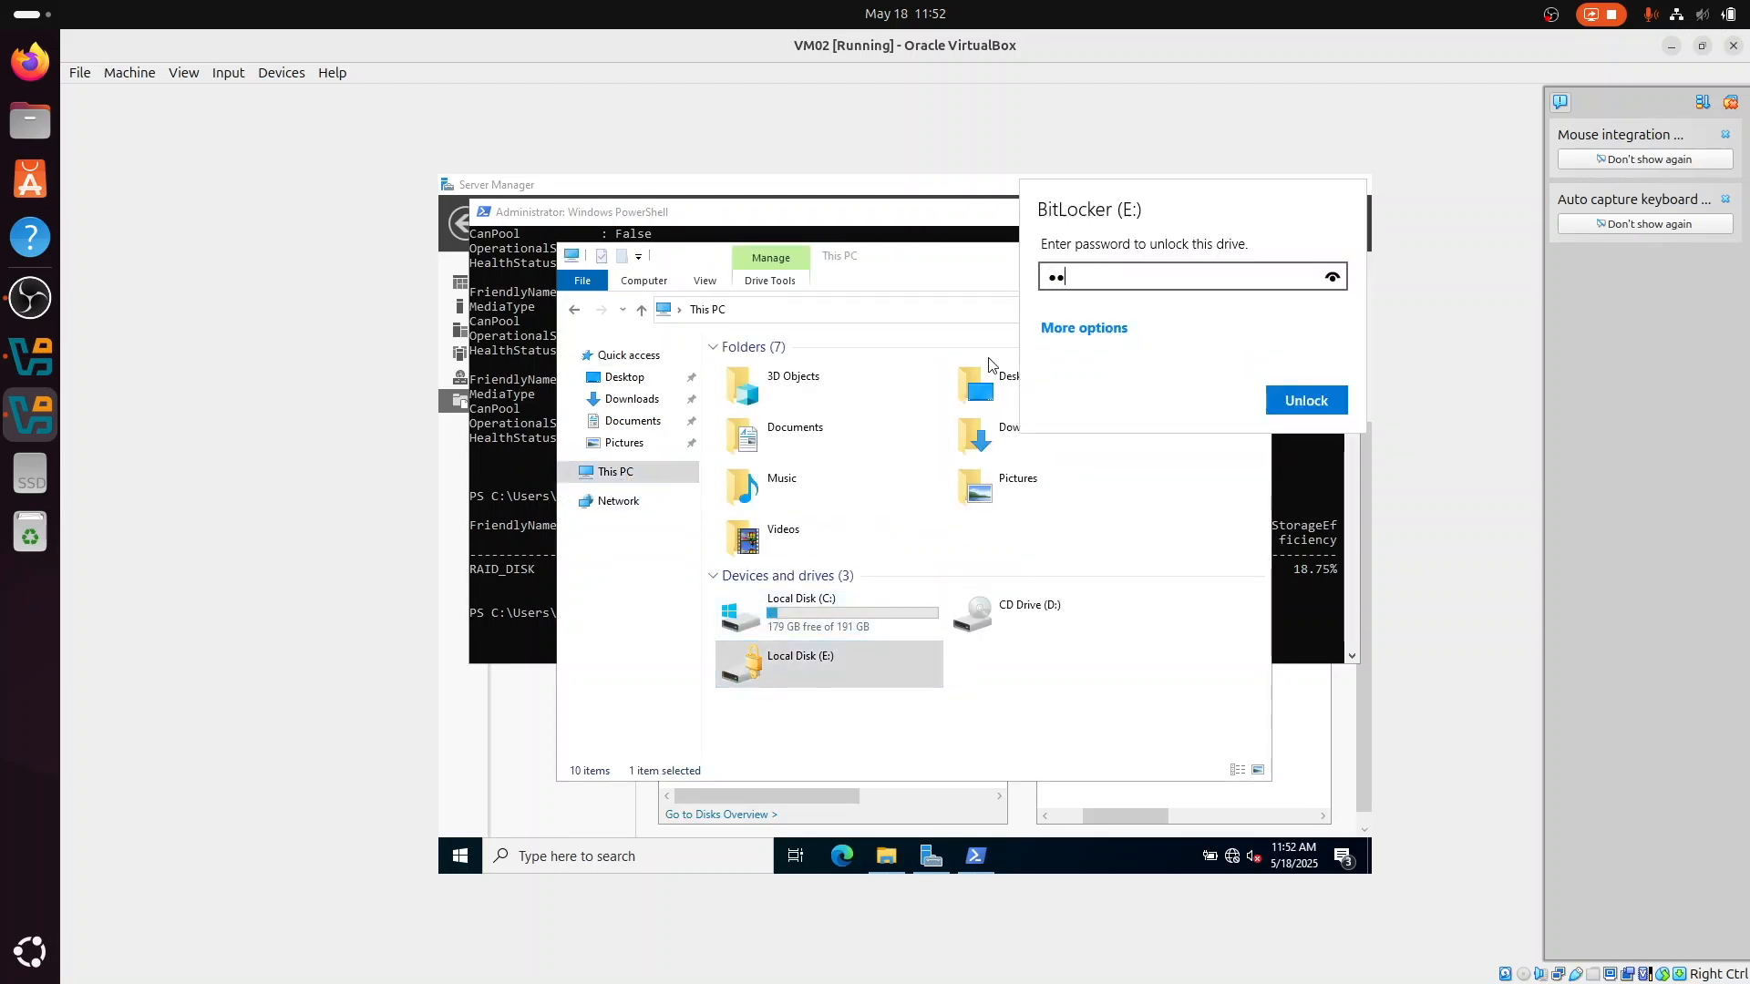
{"action": "type", "text": "456"}
{"action": "key", "text": "Return"}
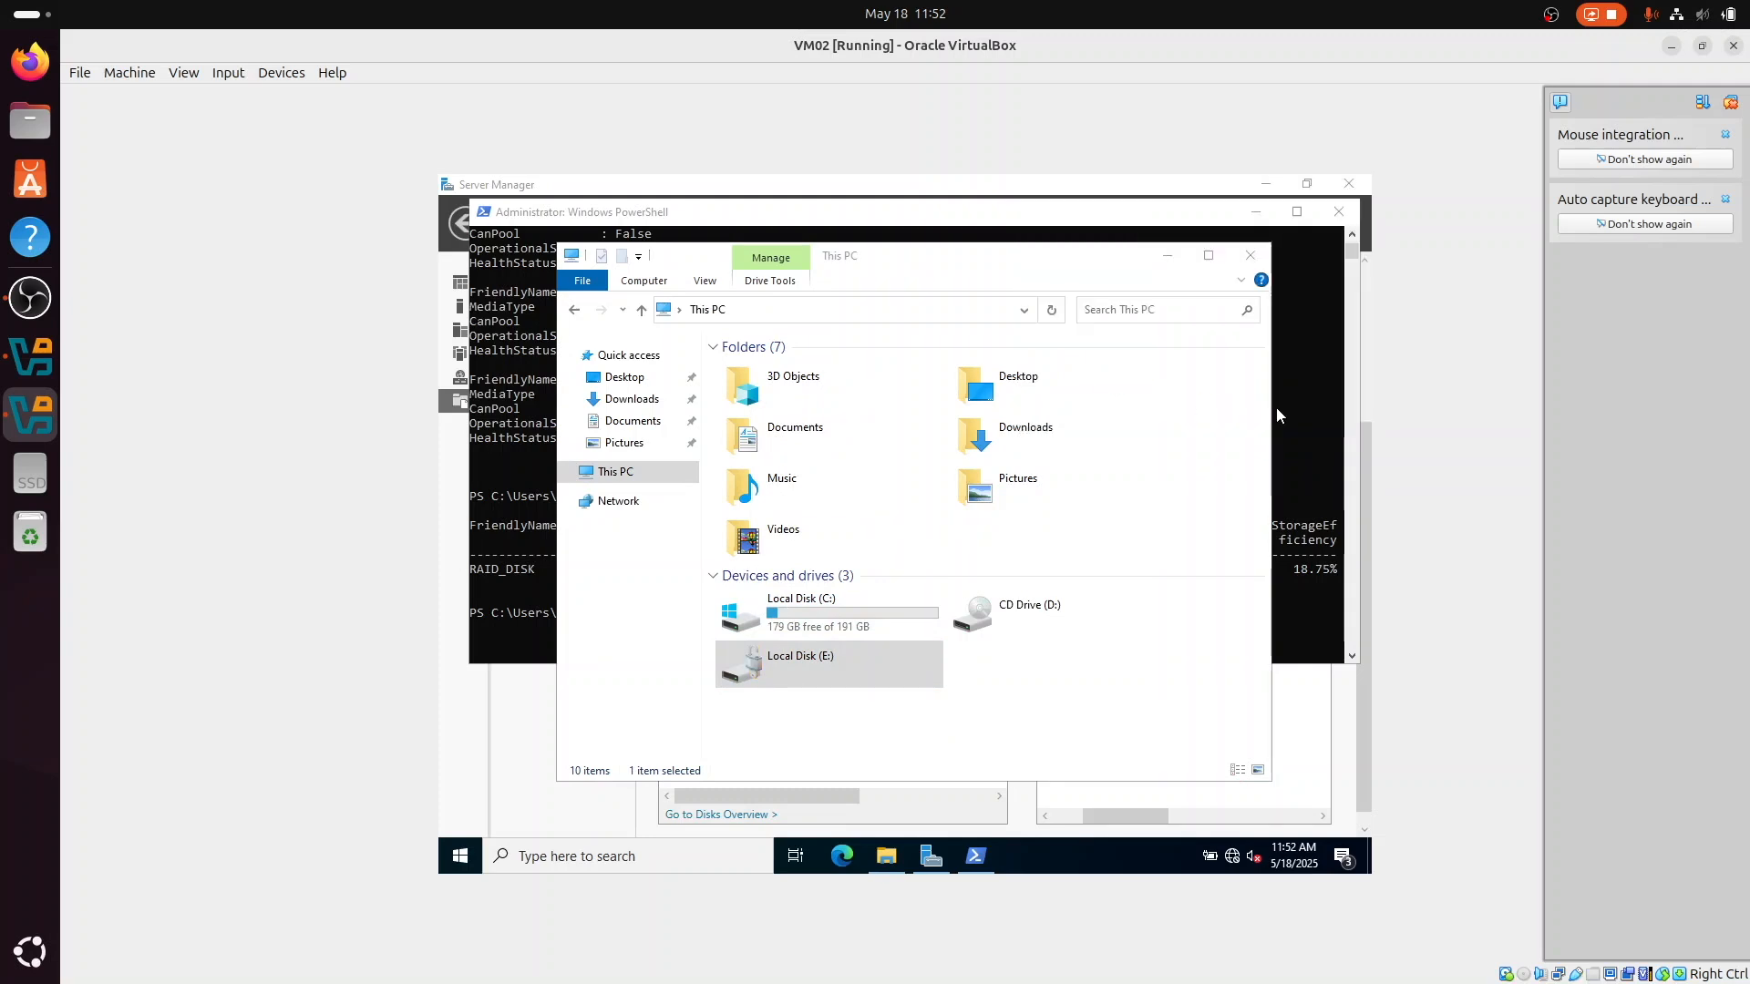
Step: Open the "shared" folder on the Raid (E:) drive and rename its text document to "Test after disk fail"
{"action": "double_click", "coordinate": [834, 671]}
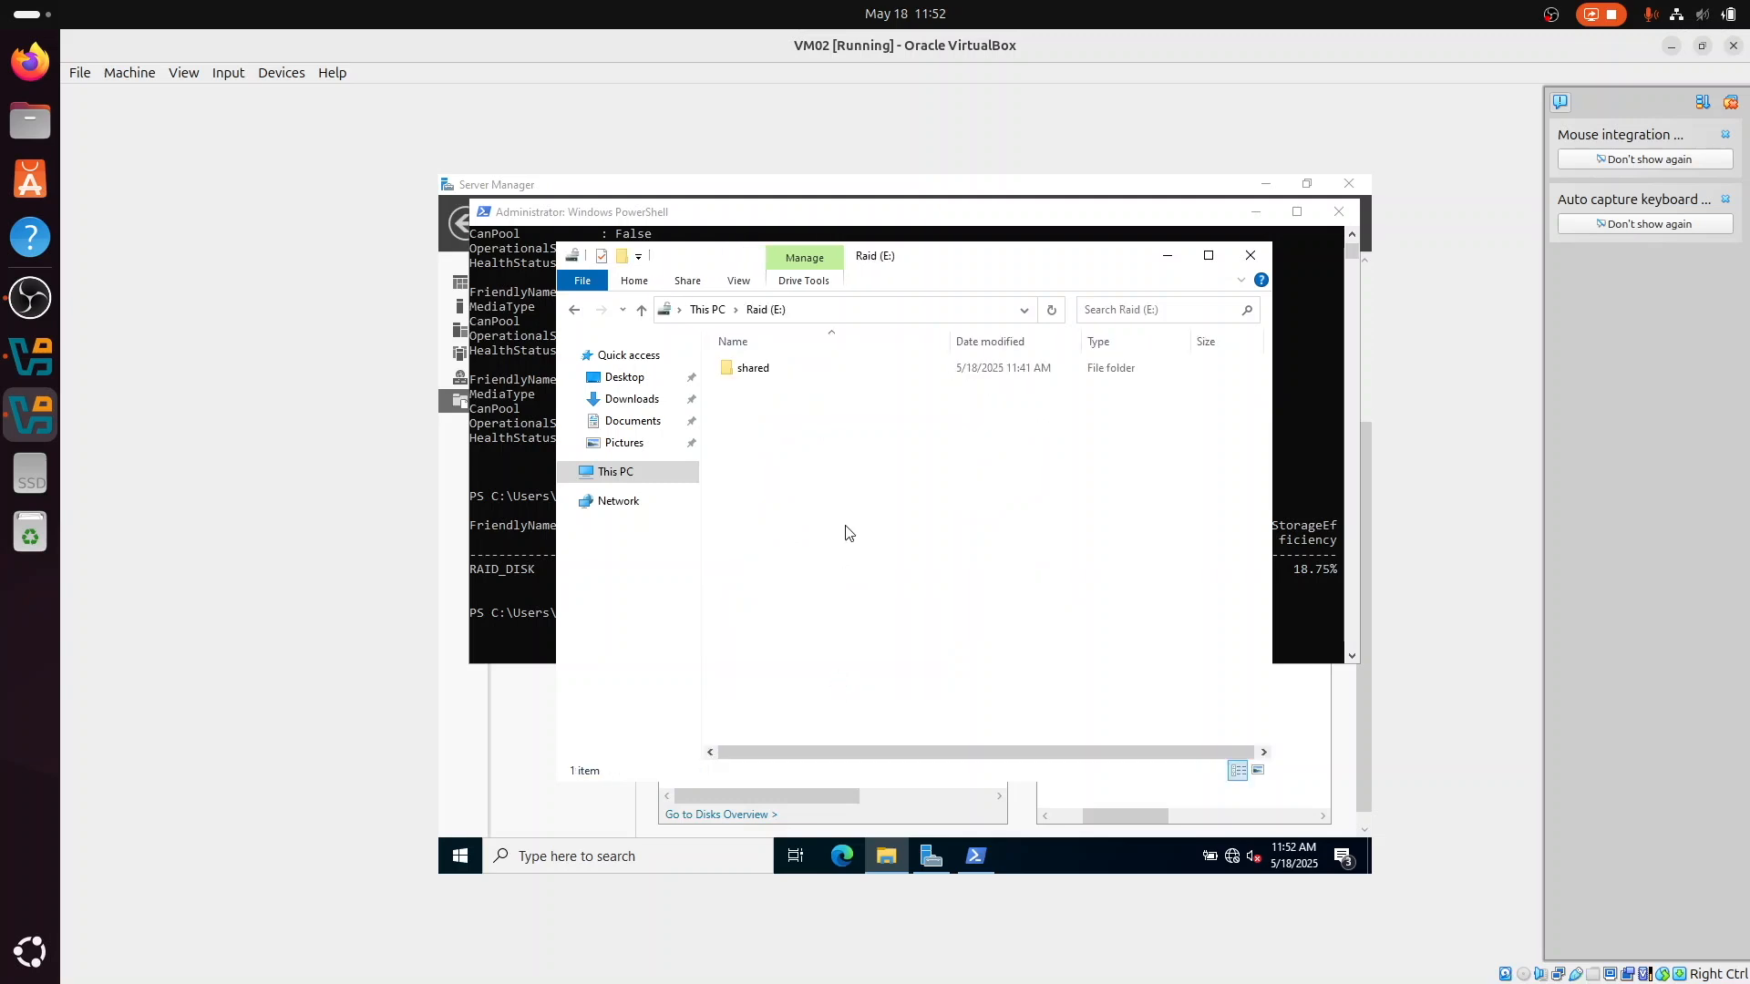
{"action": "double_click", "coordinate": [818, 381]}
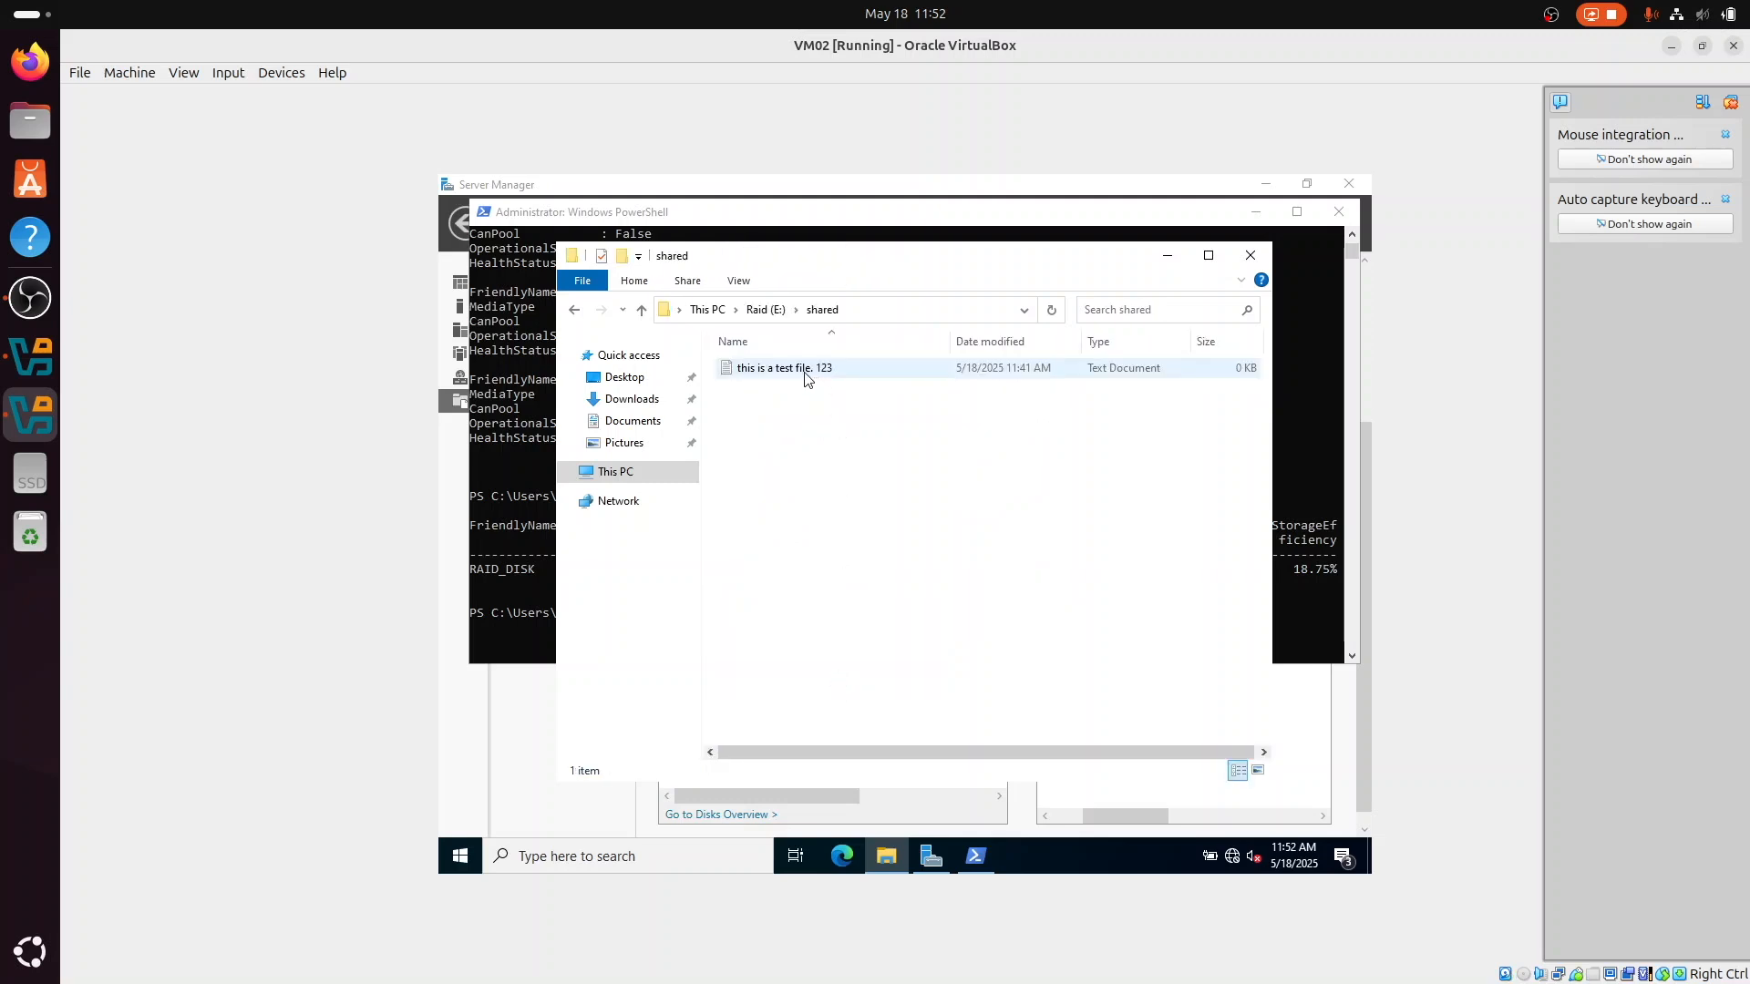
{"action": "left_click", "coordinate": [805, 379]}
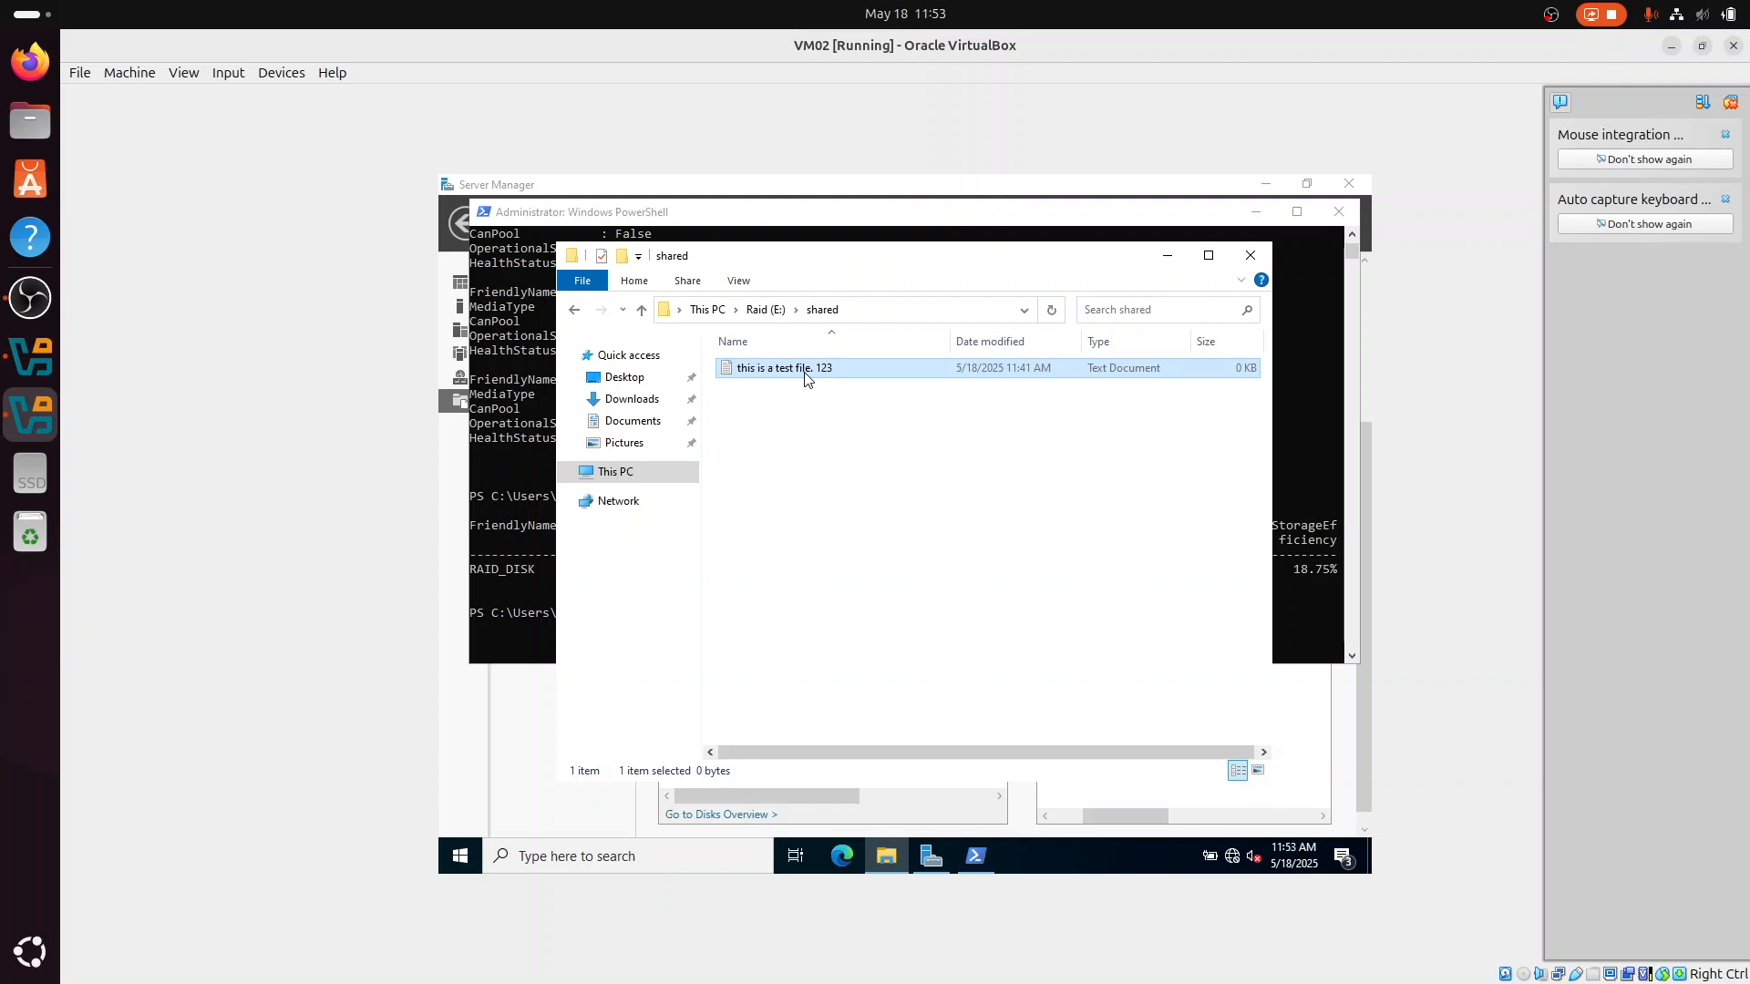
{"action": "left_click", "coordinate": [805, 376]}
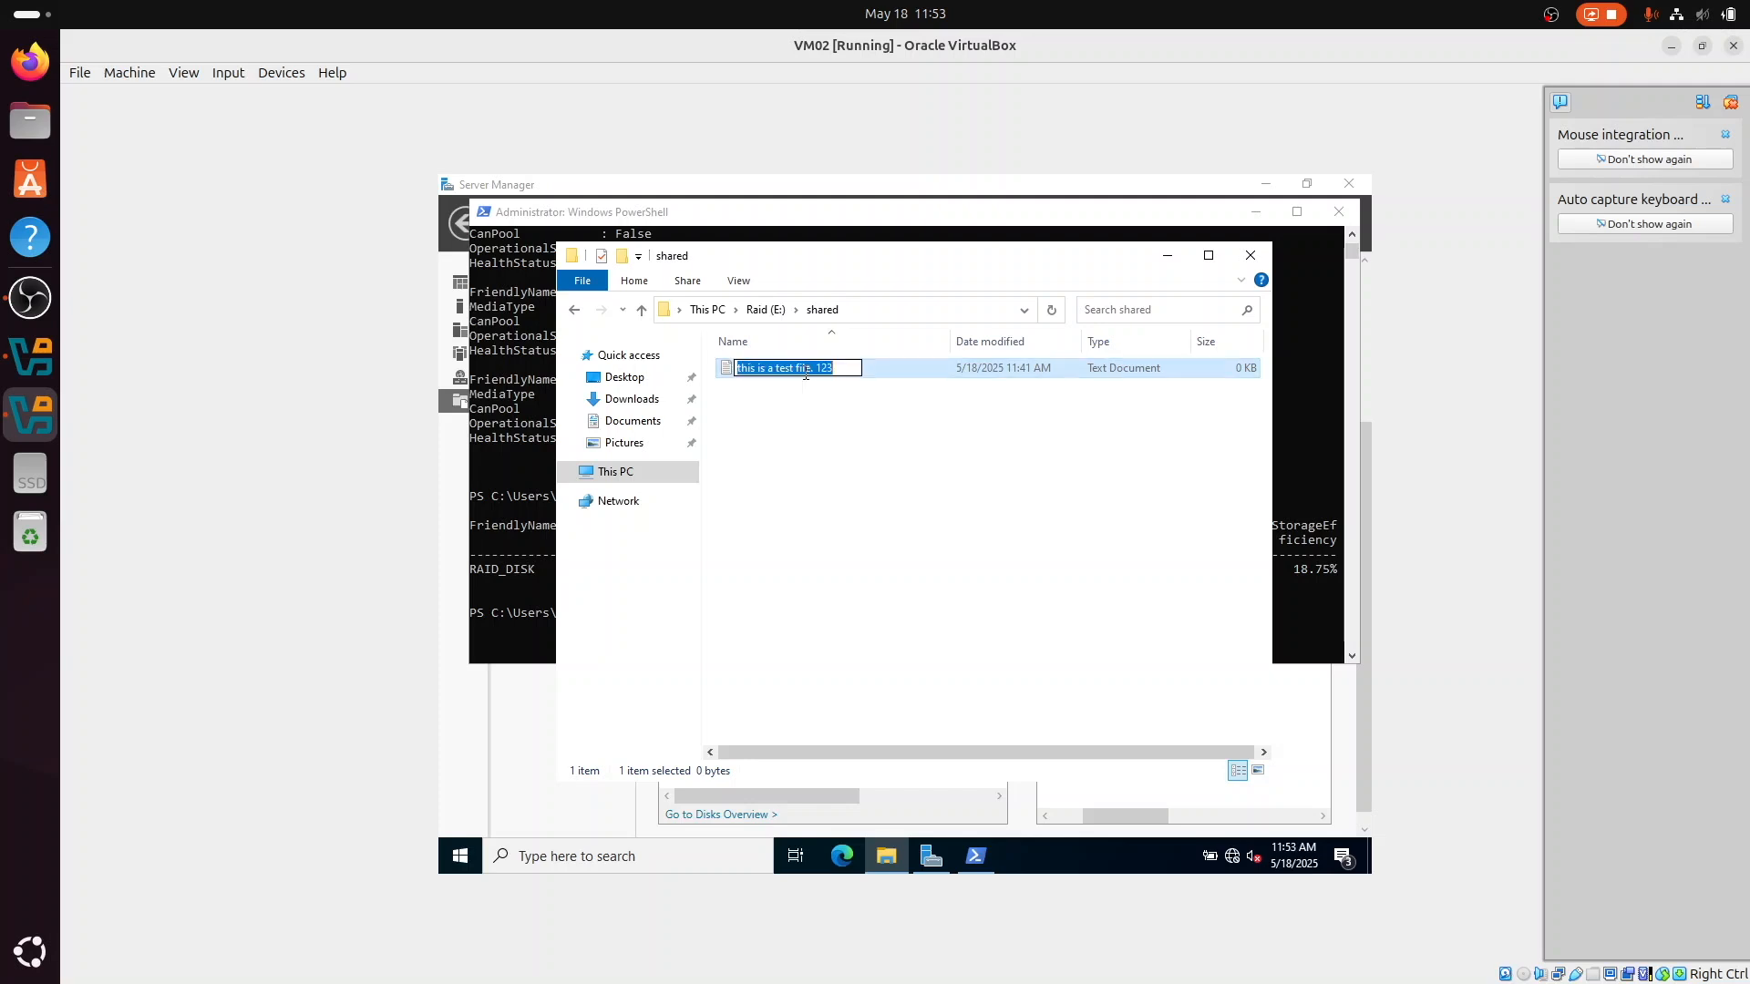
{"action": "type", "text": "Test a"}
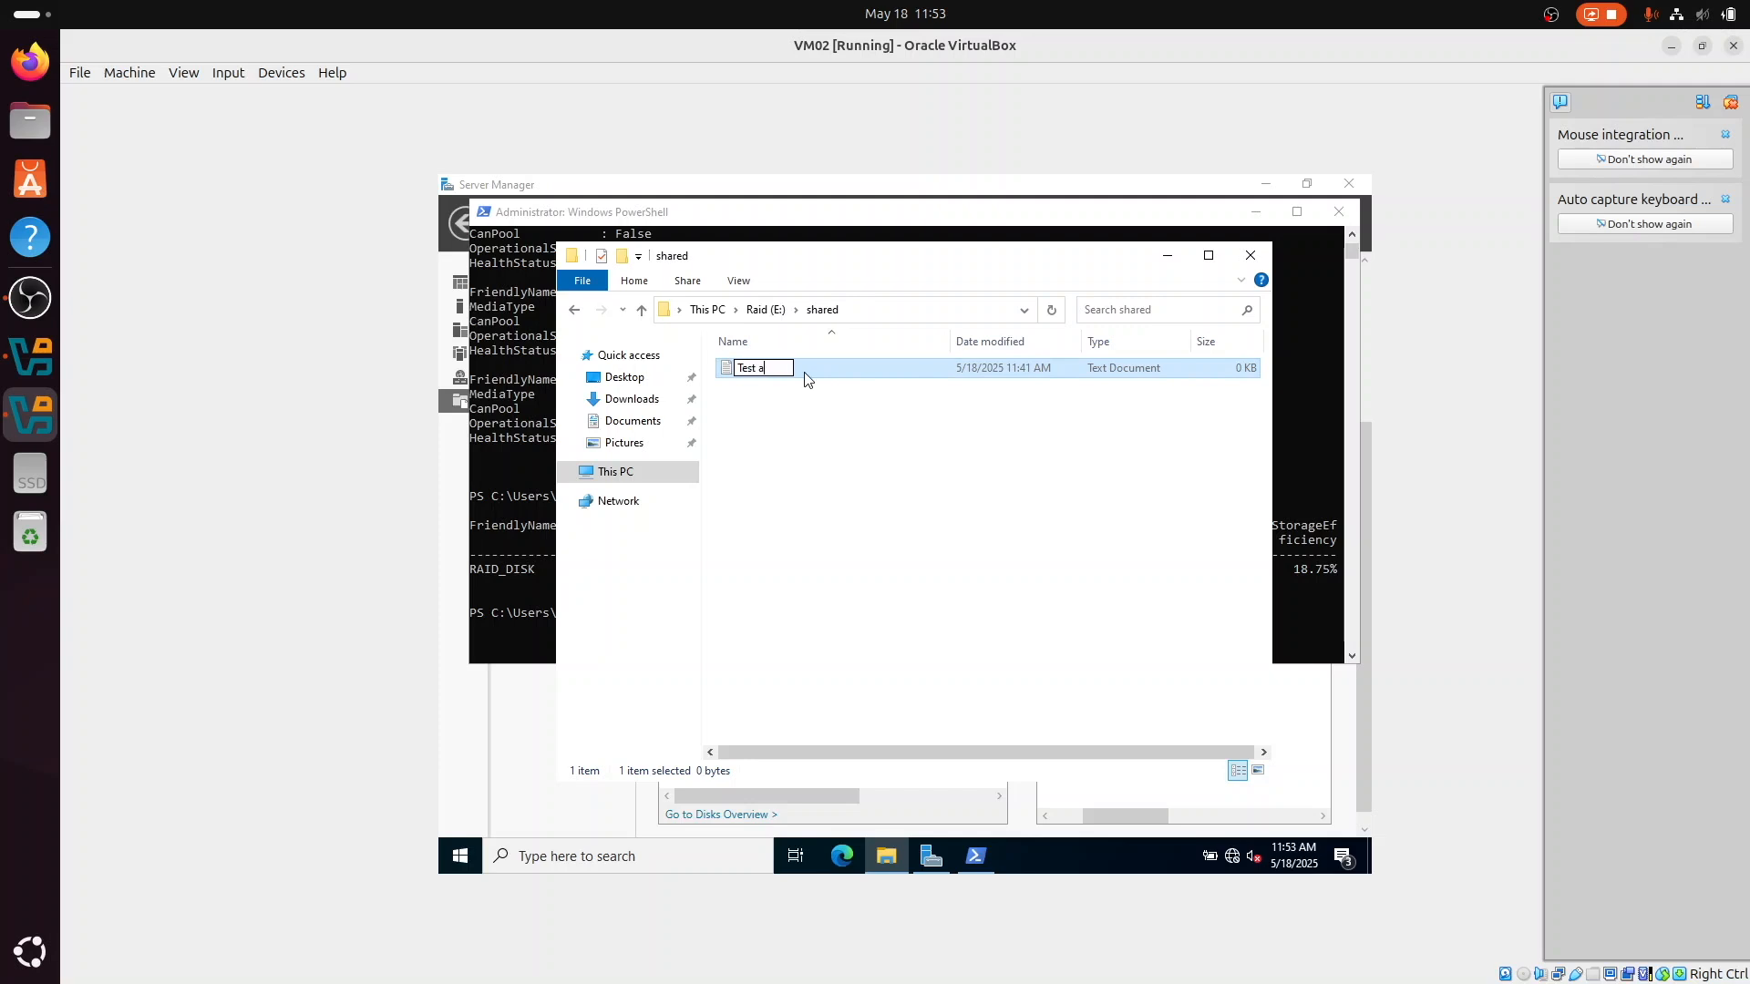
{"action": "type", "text": "fter disk fail"}
{"action": "key", "text": "Return"}
Step: Start the VM03 client machine from Oracle VirtualBox Manager
{"action": "left_click", "coordinate": [32, 378]}
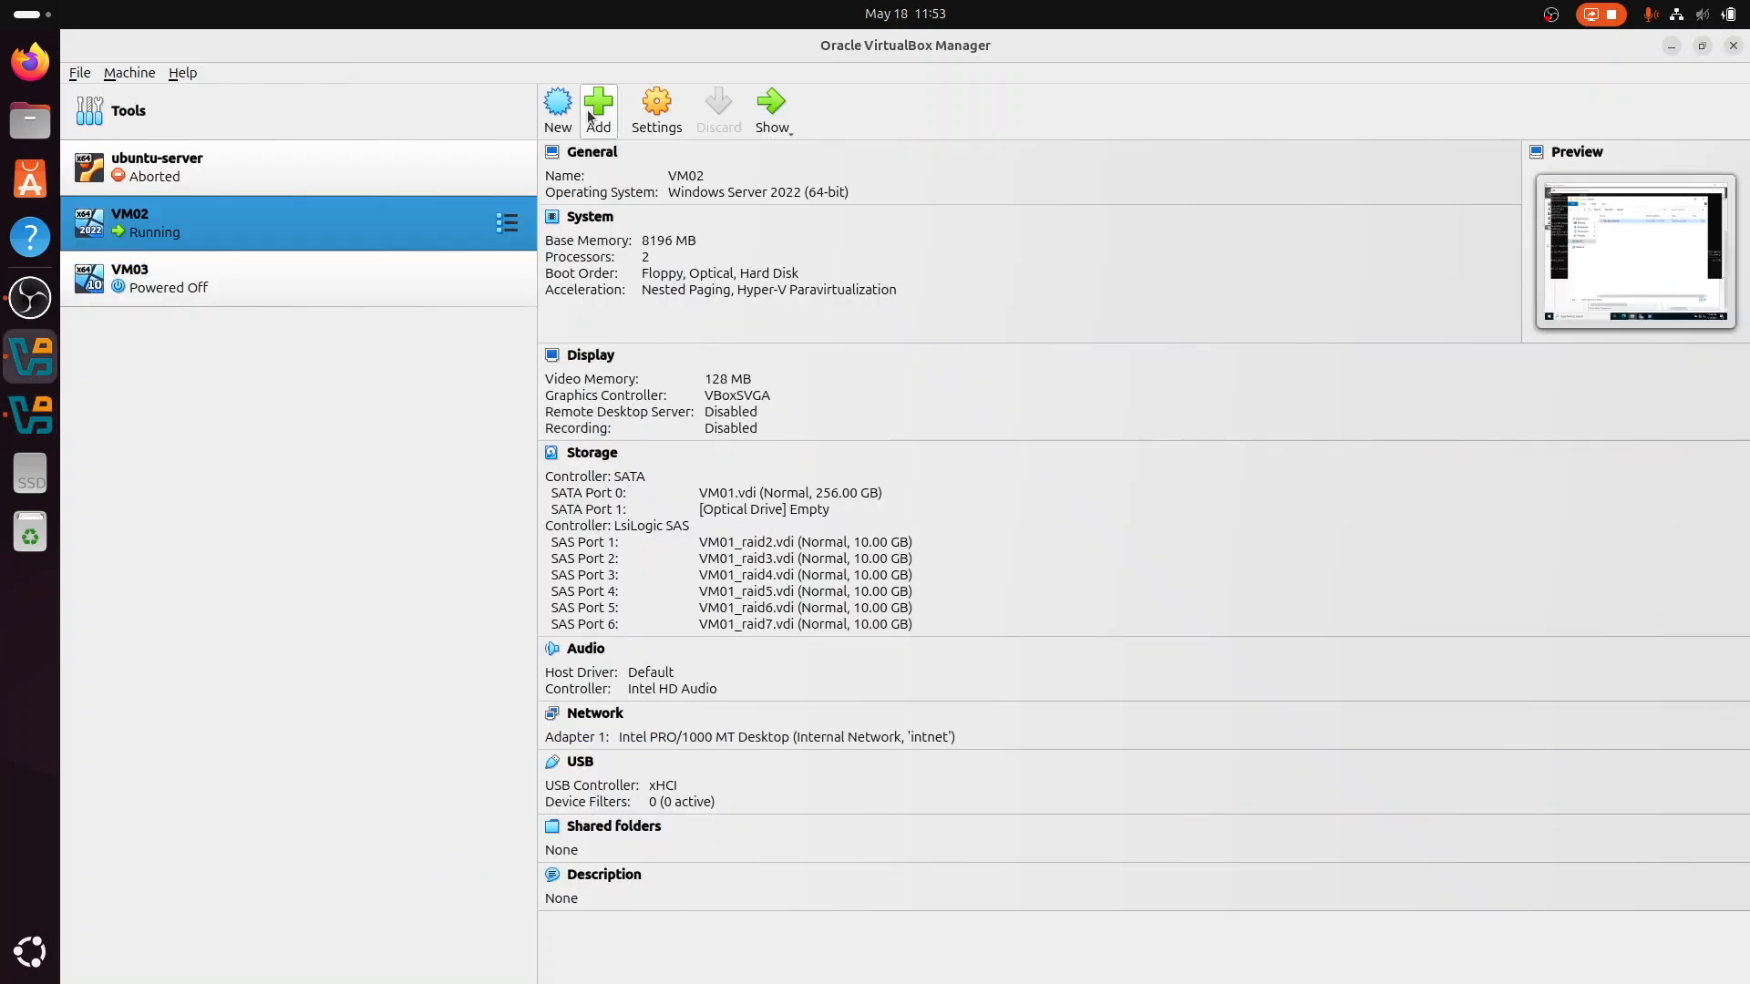
{"action": "left_click", "coordinate": [332, 277]}
{"action": "left_click", "coordinate": [770, 105]}
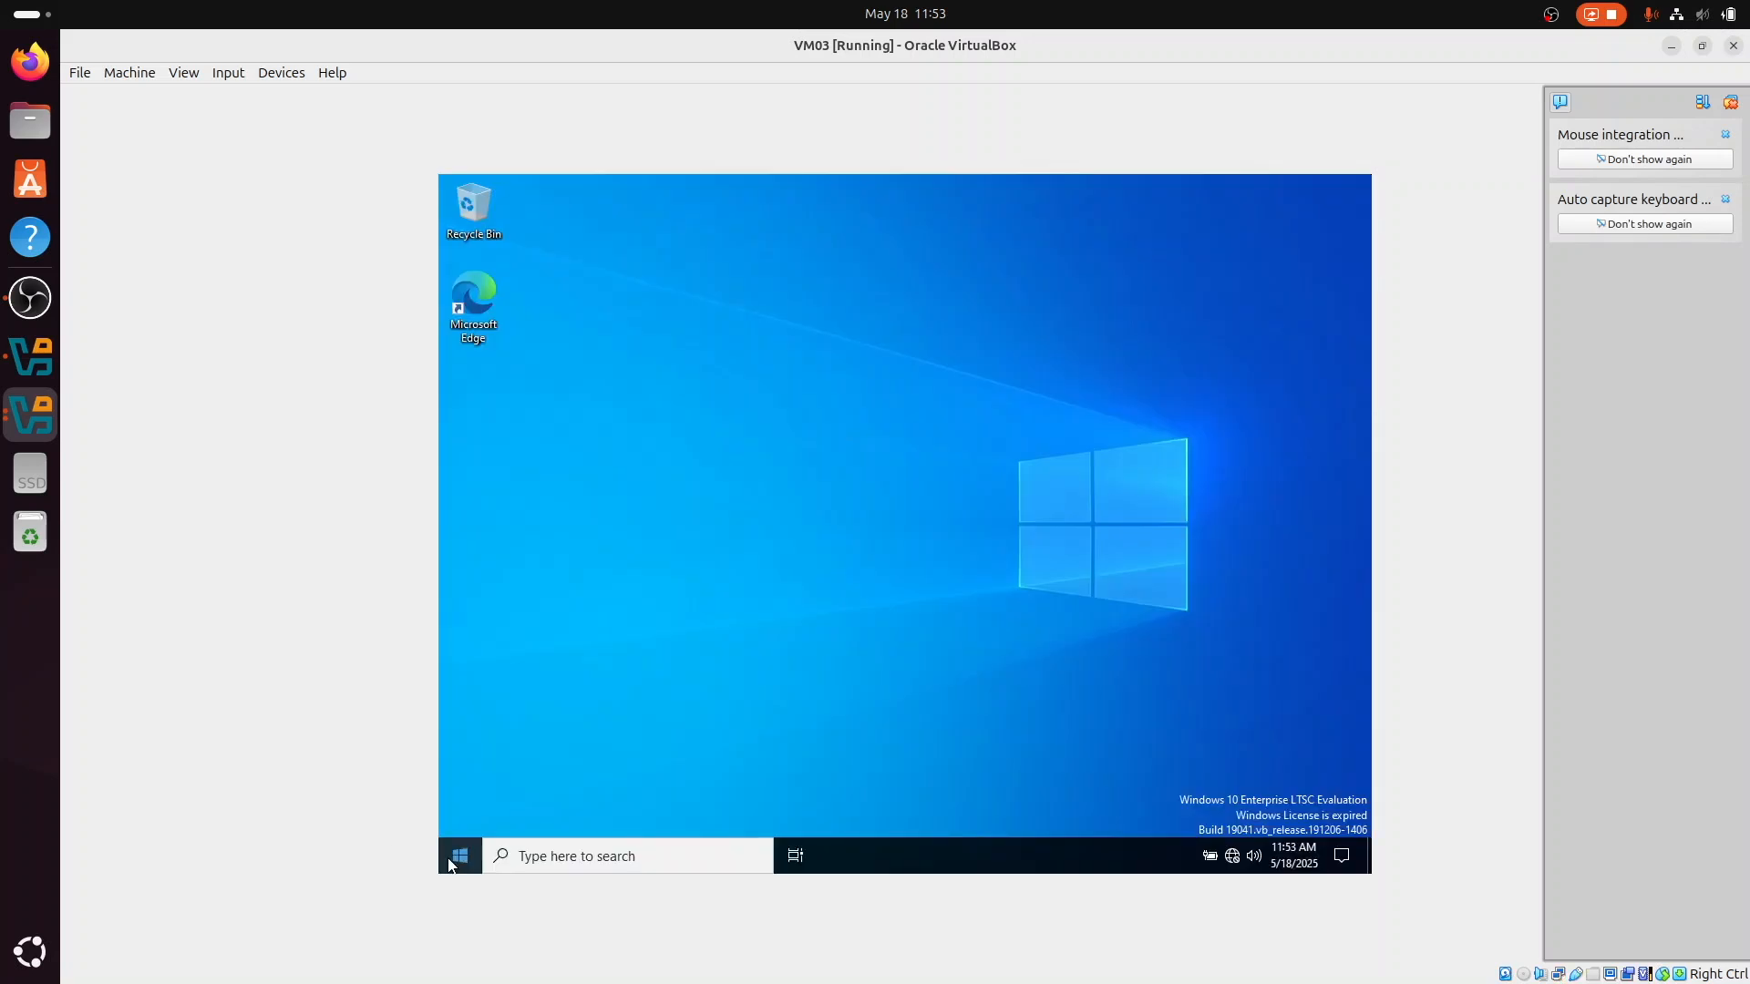
Step: Search for File Explorer on the VM03 client and open it
{"action": "left_click", "coordinate": [655, 861]}
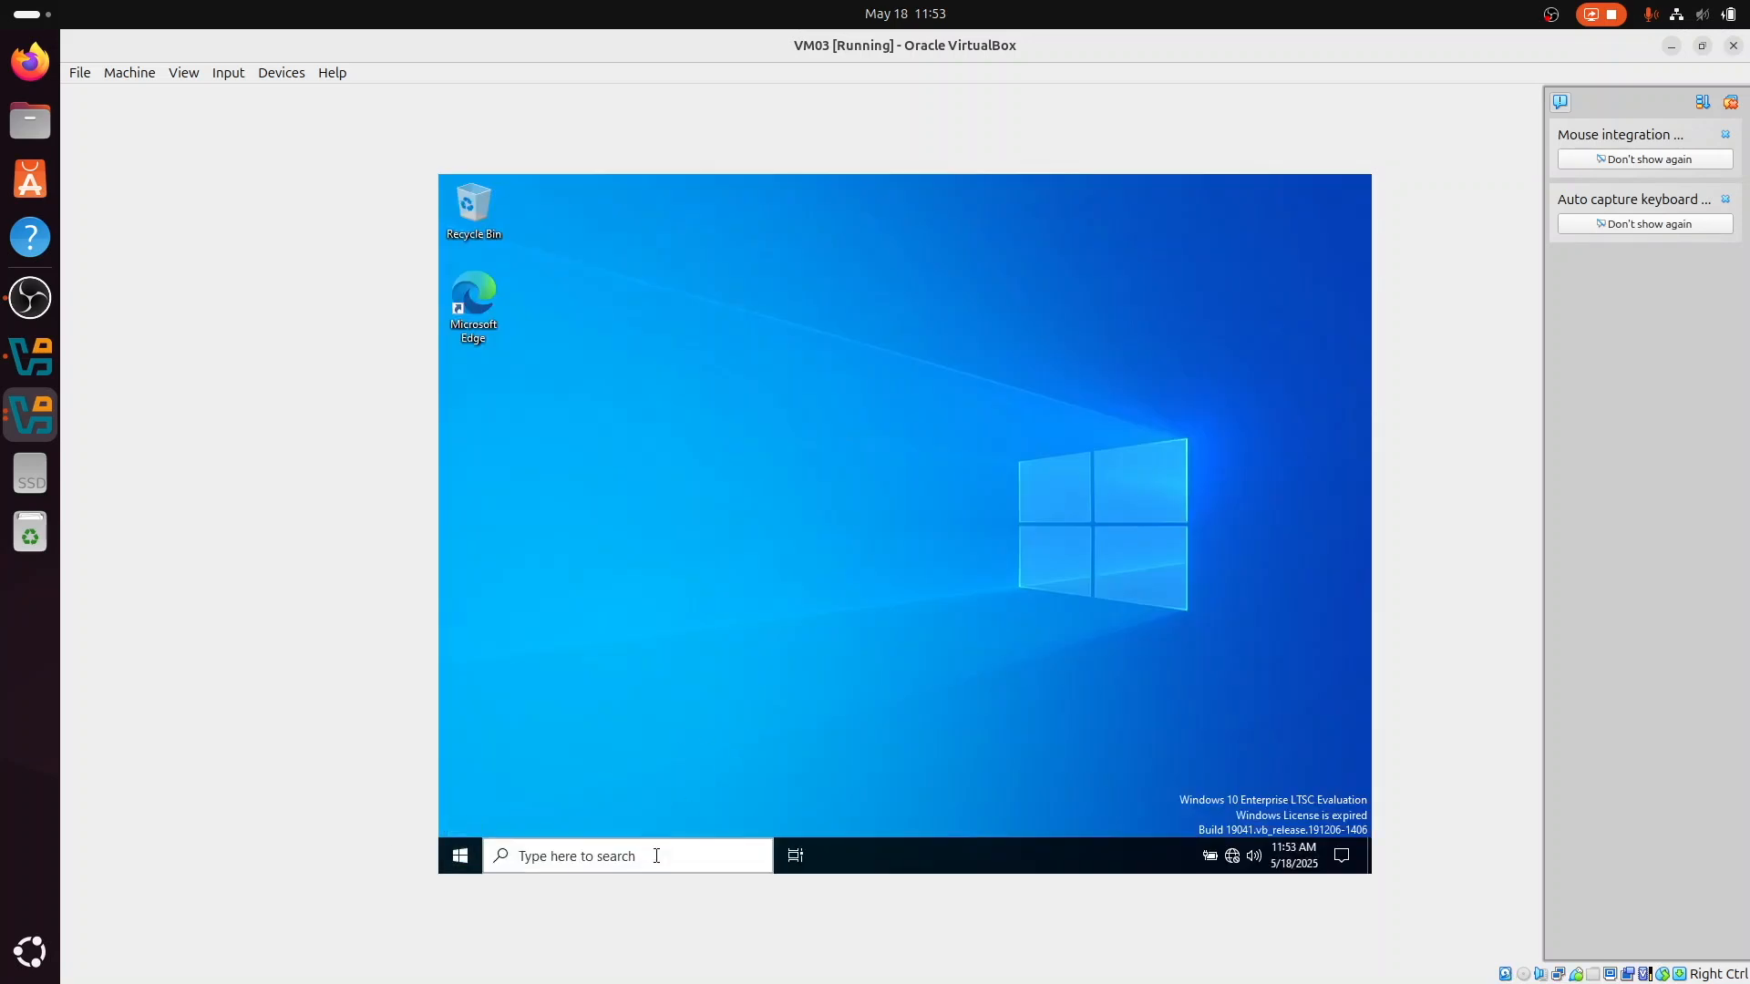
{"action": "type", "text": "file"}
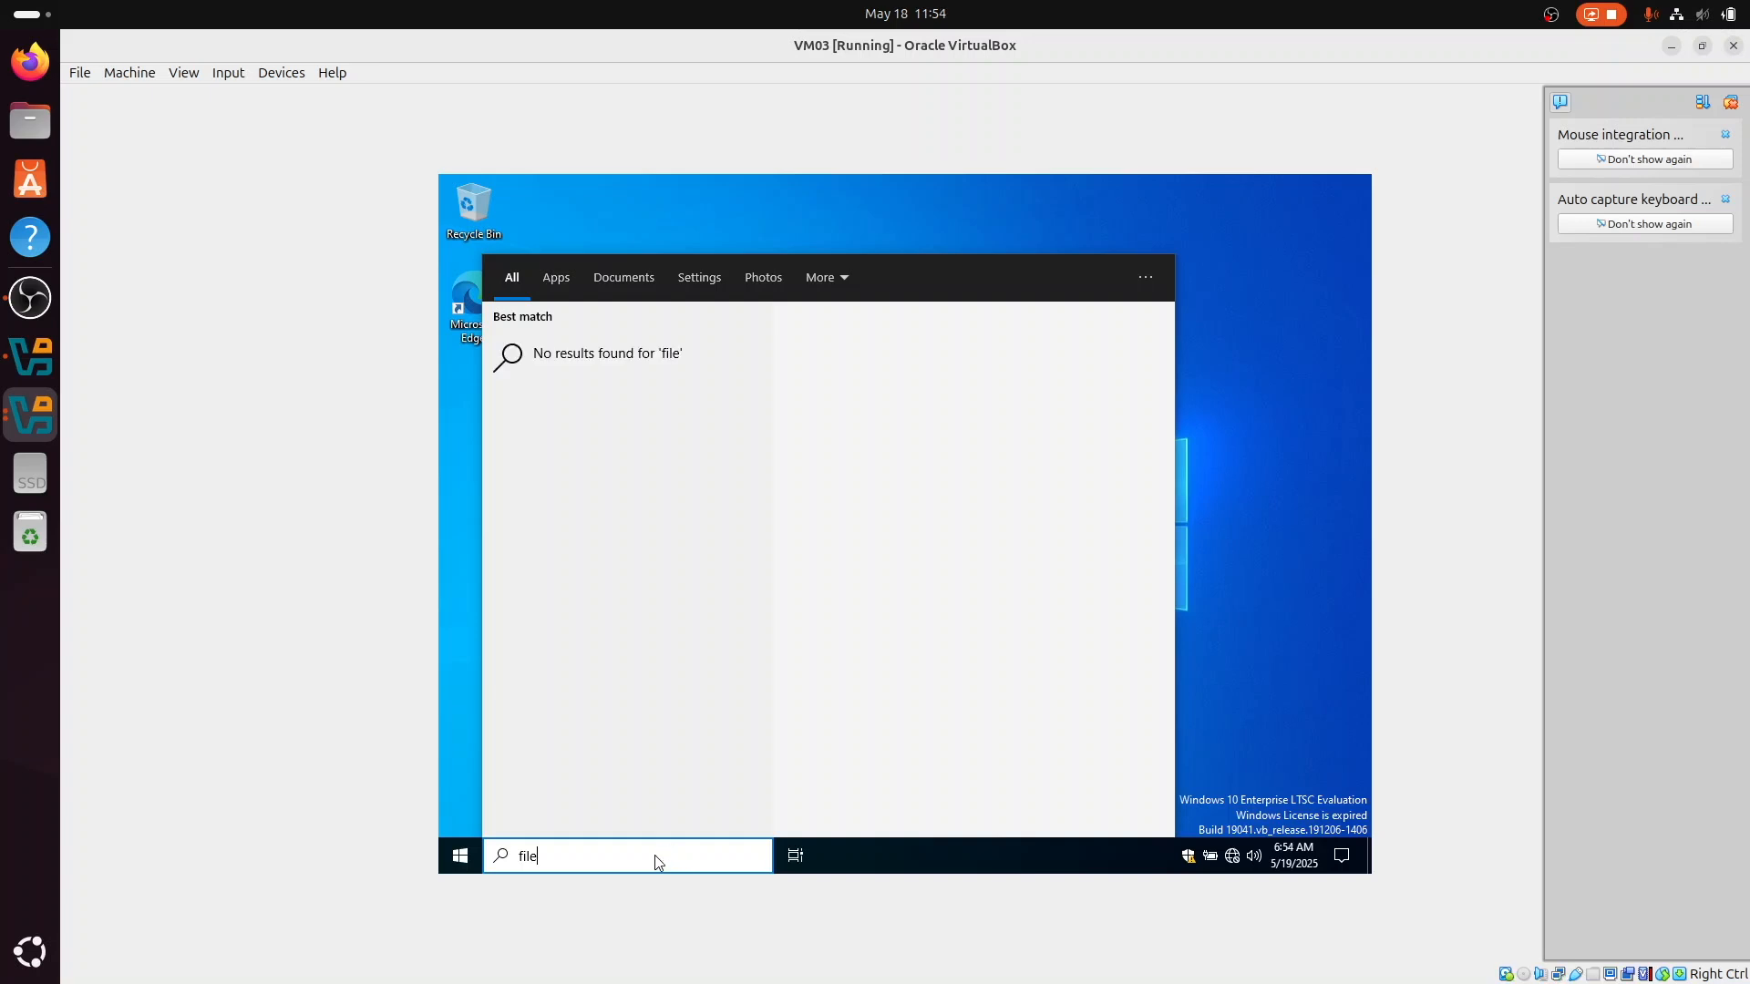
{"action": "key", "text": "BackSpace"}
{"action": "key", "text": "BackSpace"}
{"action": "key", "text": "BackSpace"}
{"action": "key", "text": "BackSpace"}
{"action": "type", "text": "f"}
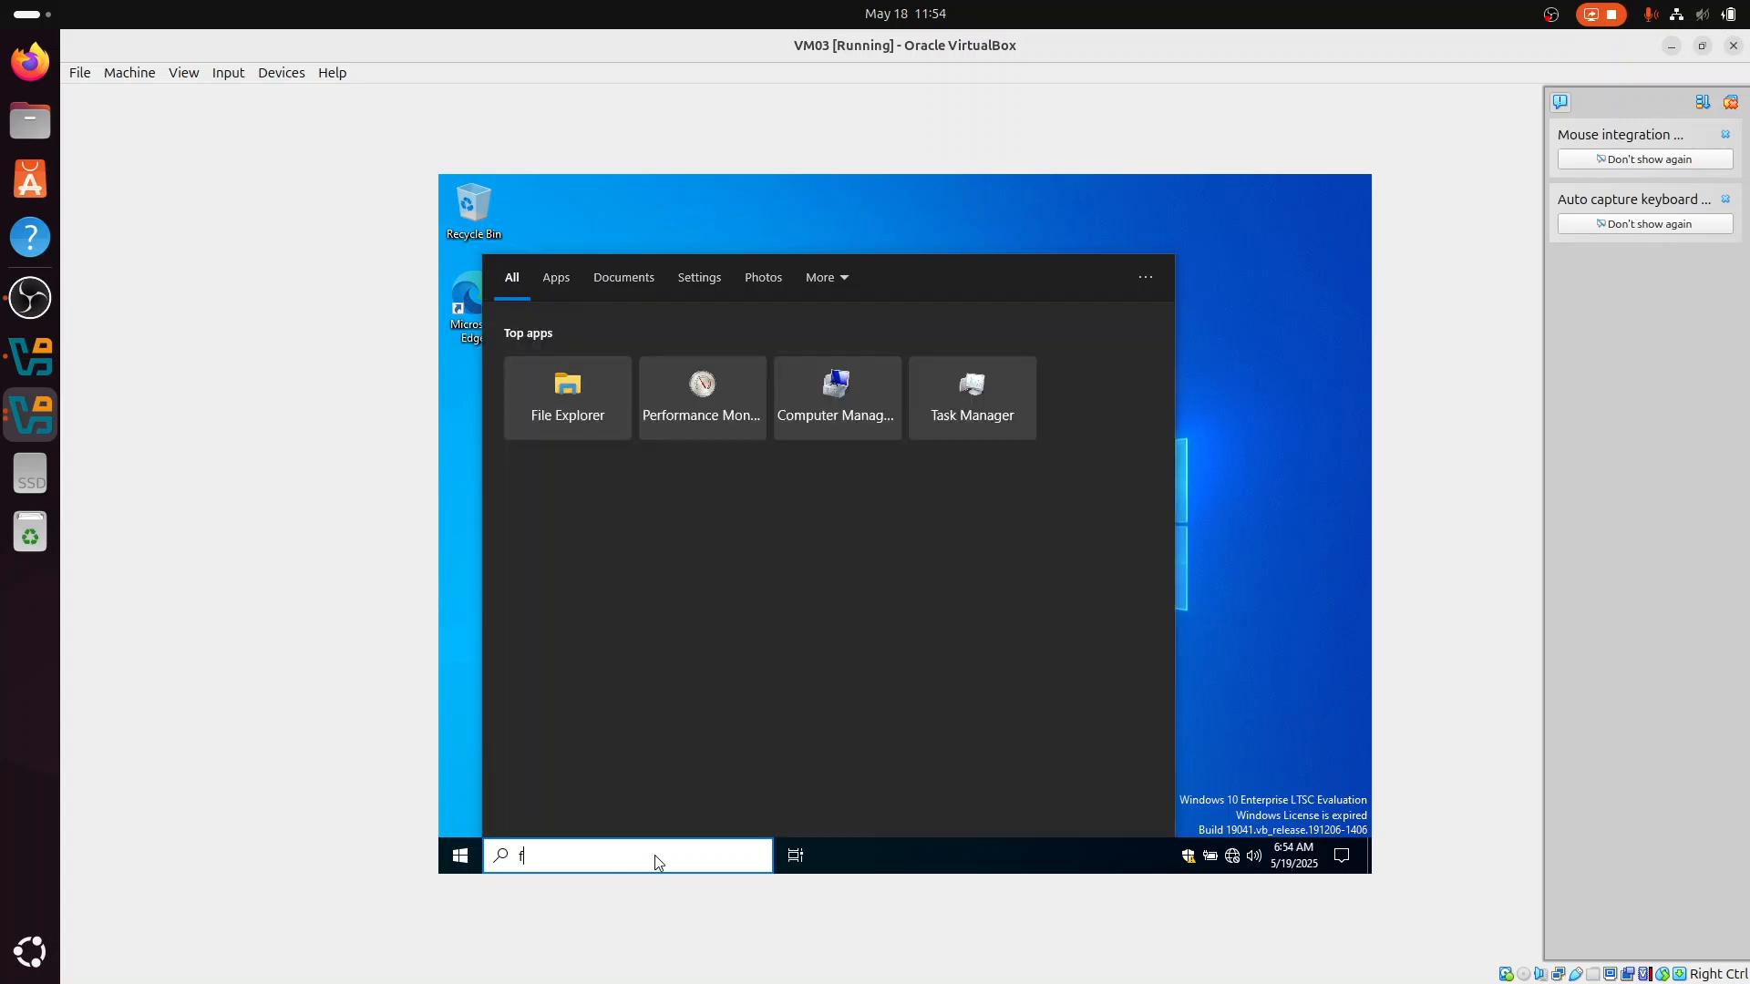
{"action": "key", "text": "Return"}
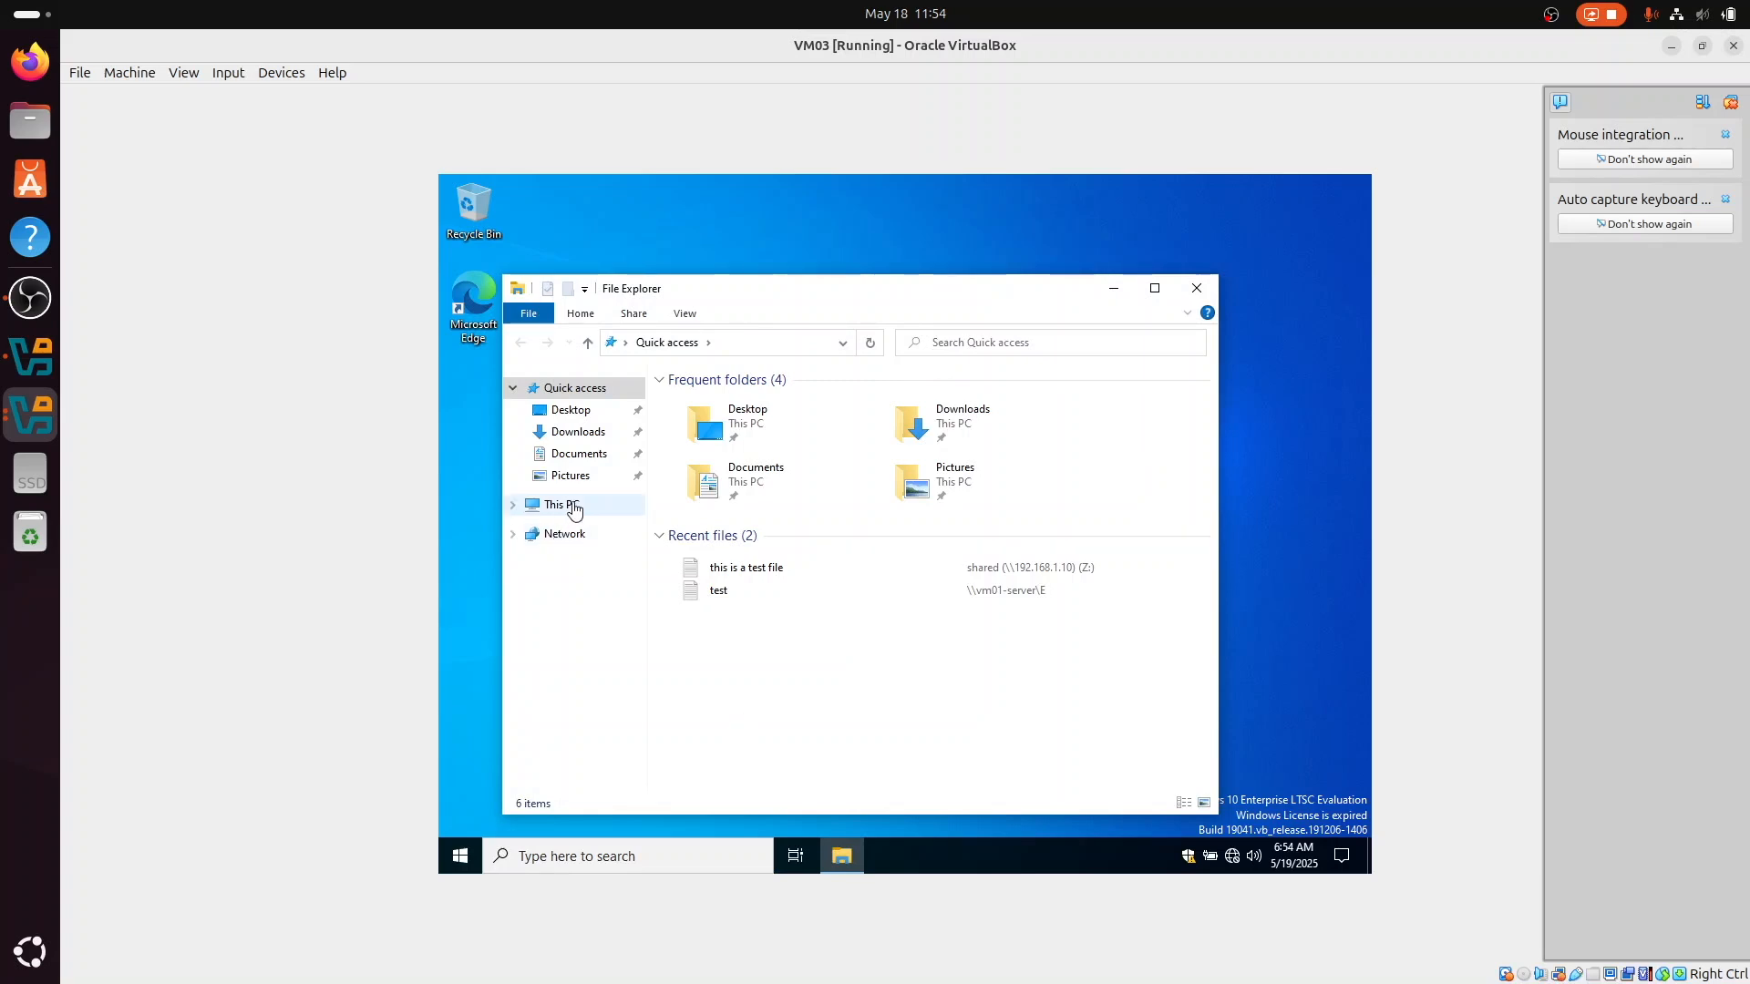
Step: Append "123" to the name of the "Test after disk fail" document on the shared (Z:) drive and switch to VM02 to check it
{"action": "left_click", "coordinate": [574, 508]}
{"action": "double_click", "coordinate": [750, 732]}
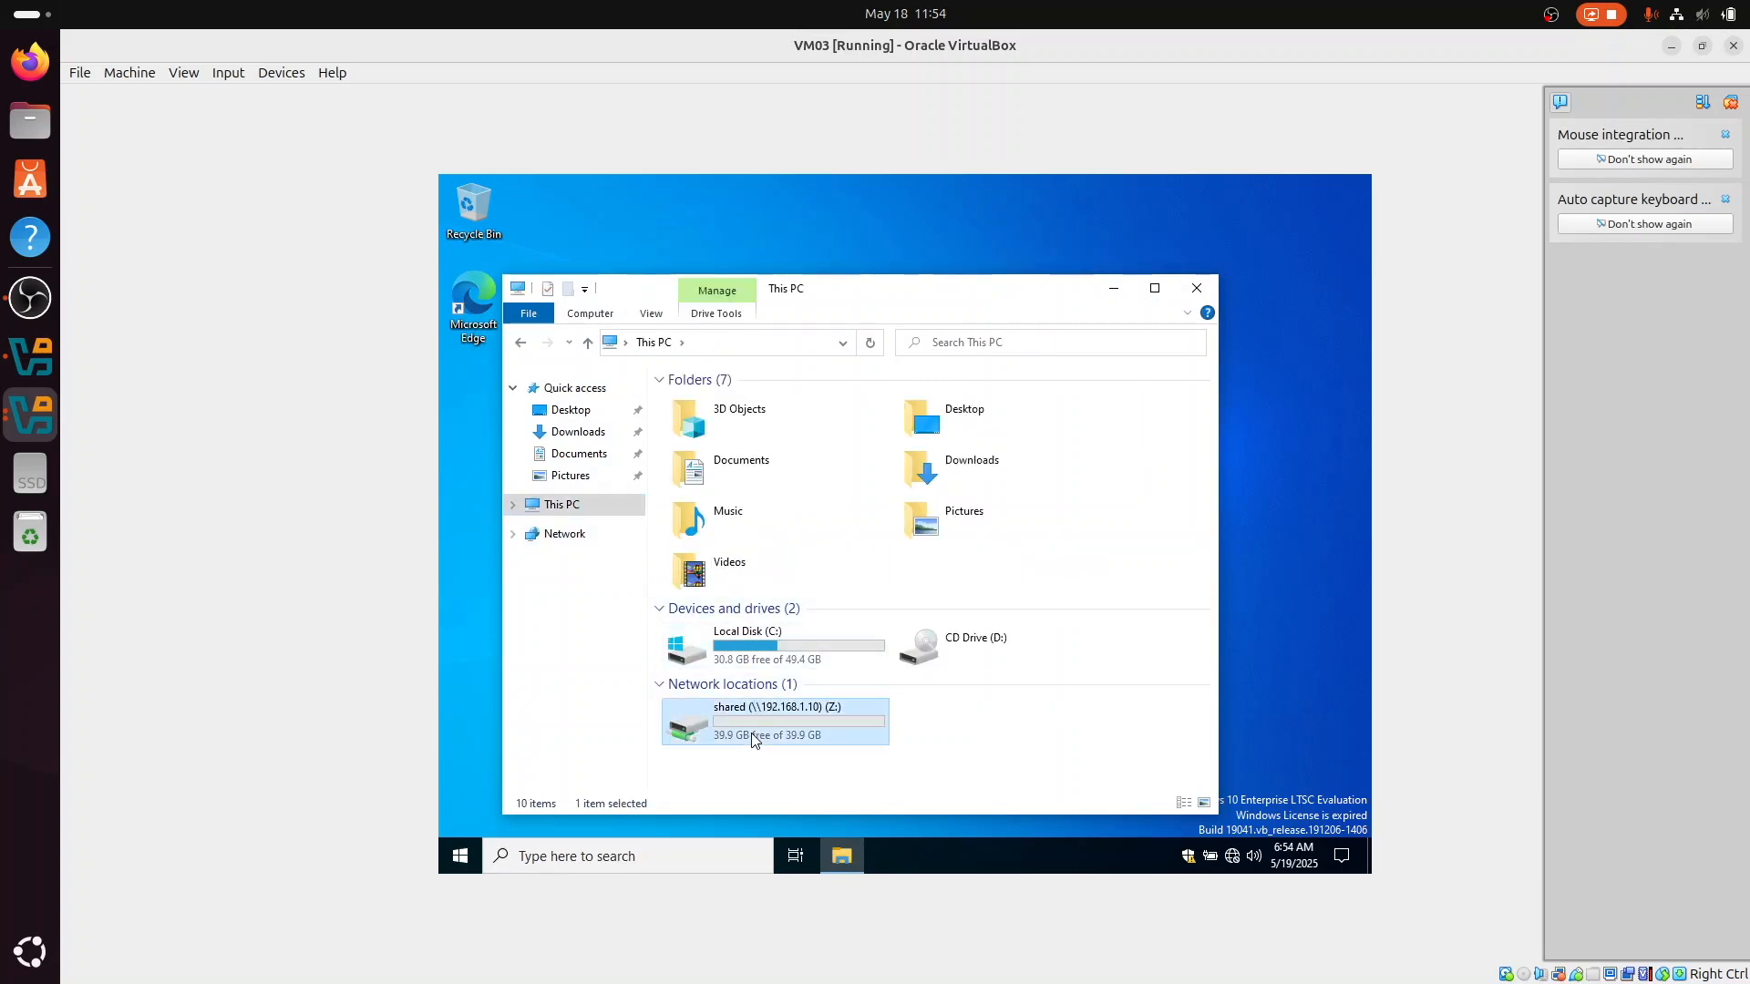
{"action": "left_click", "coordinate": [787, 406]}
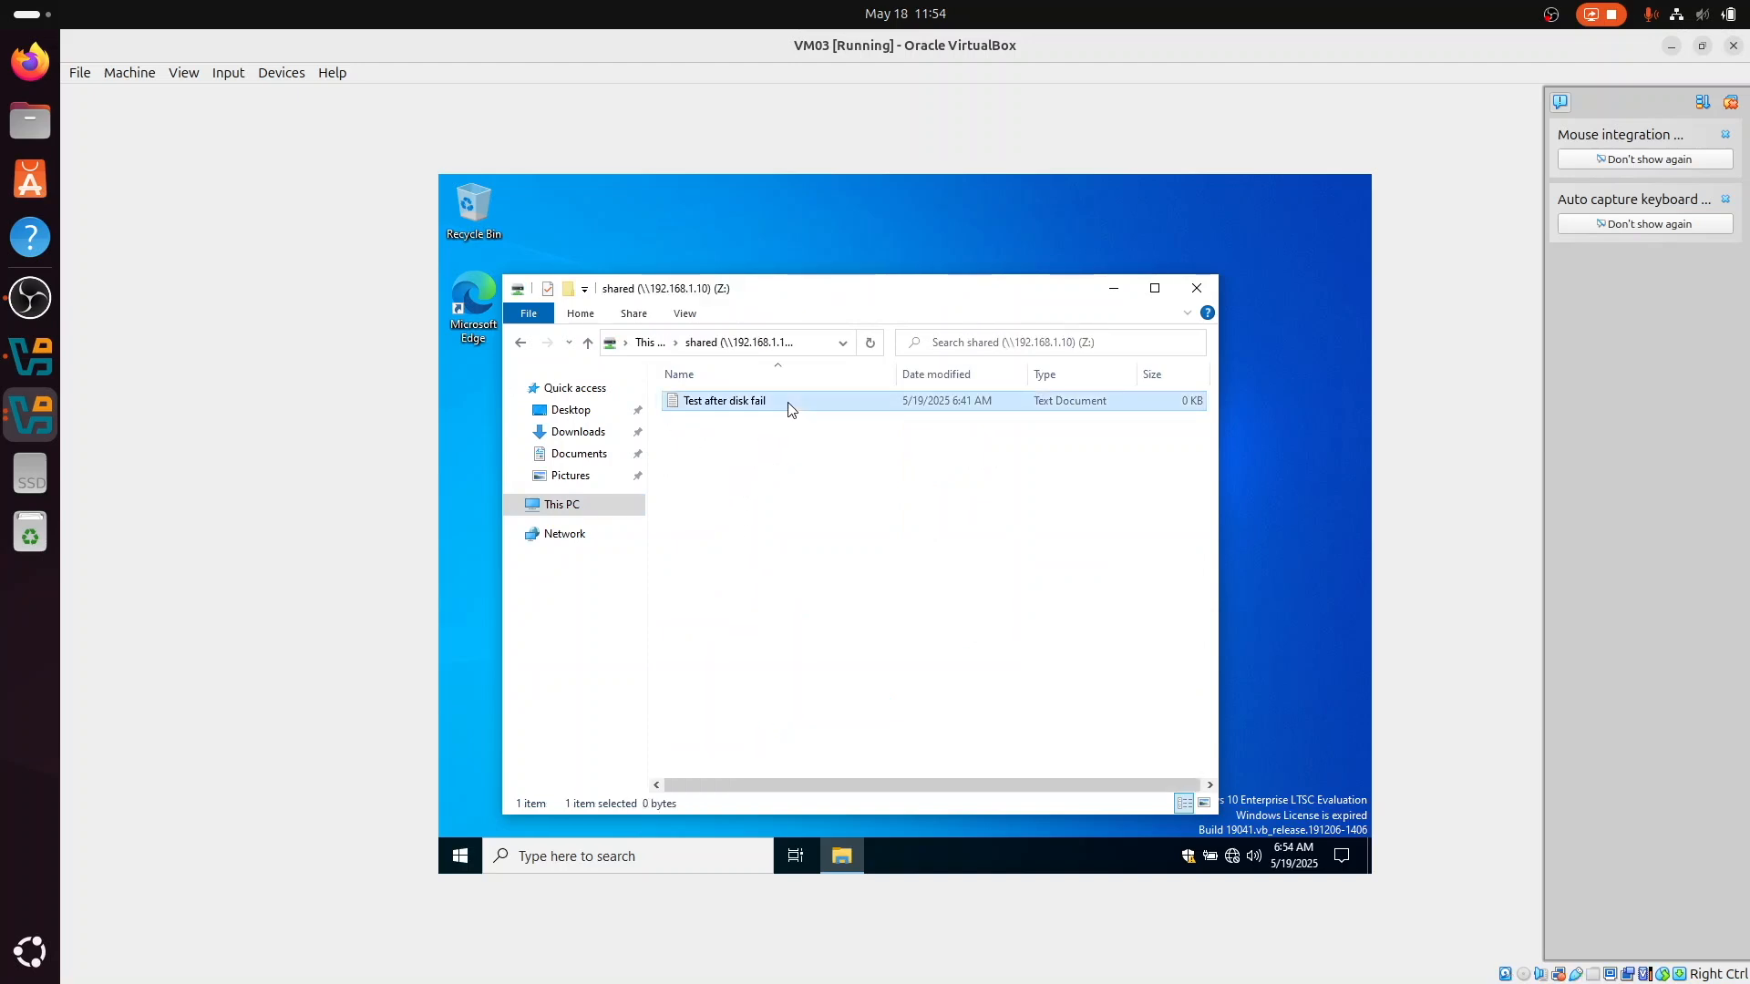
{"action": "left_click", "coordinate": [789, 405]}
{"action": "left_click", "coordinate": [789, 402]}
{"action": "type", "text": ". 123"}
{"action": "key", "text": "Return"}
{"action": "left_click", "coordinate": [35, 421]}
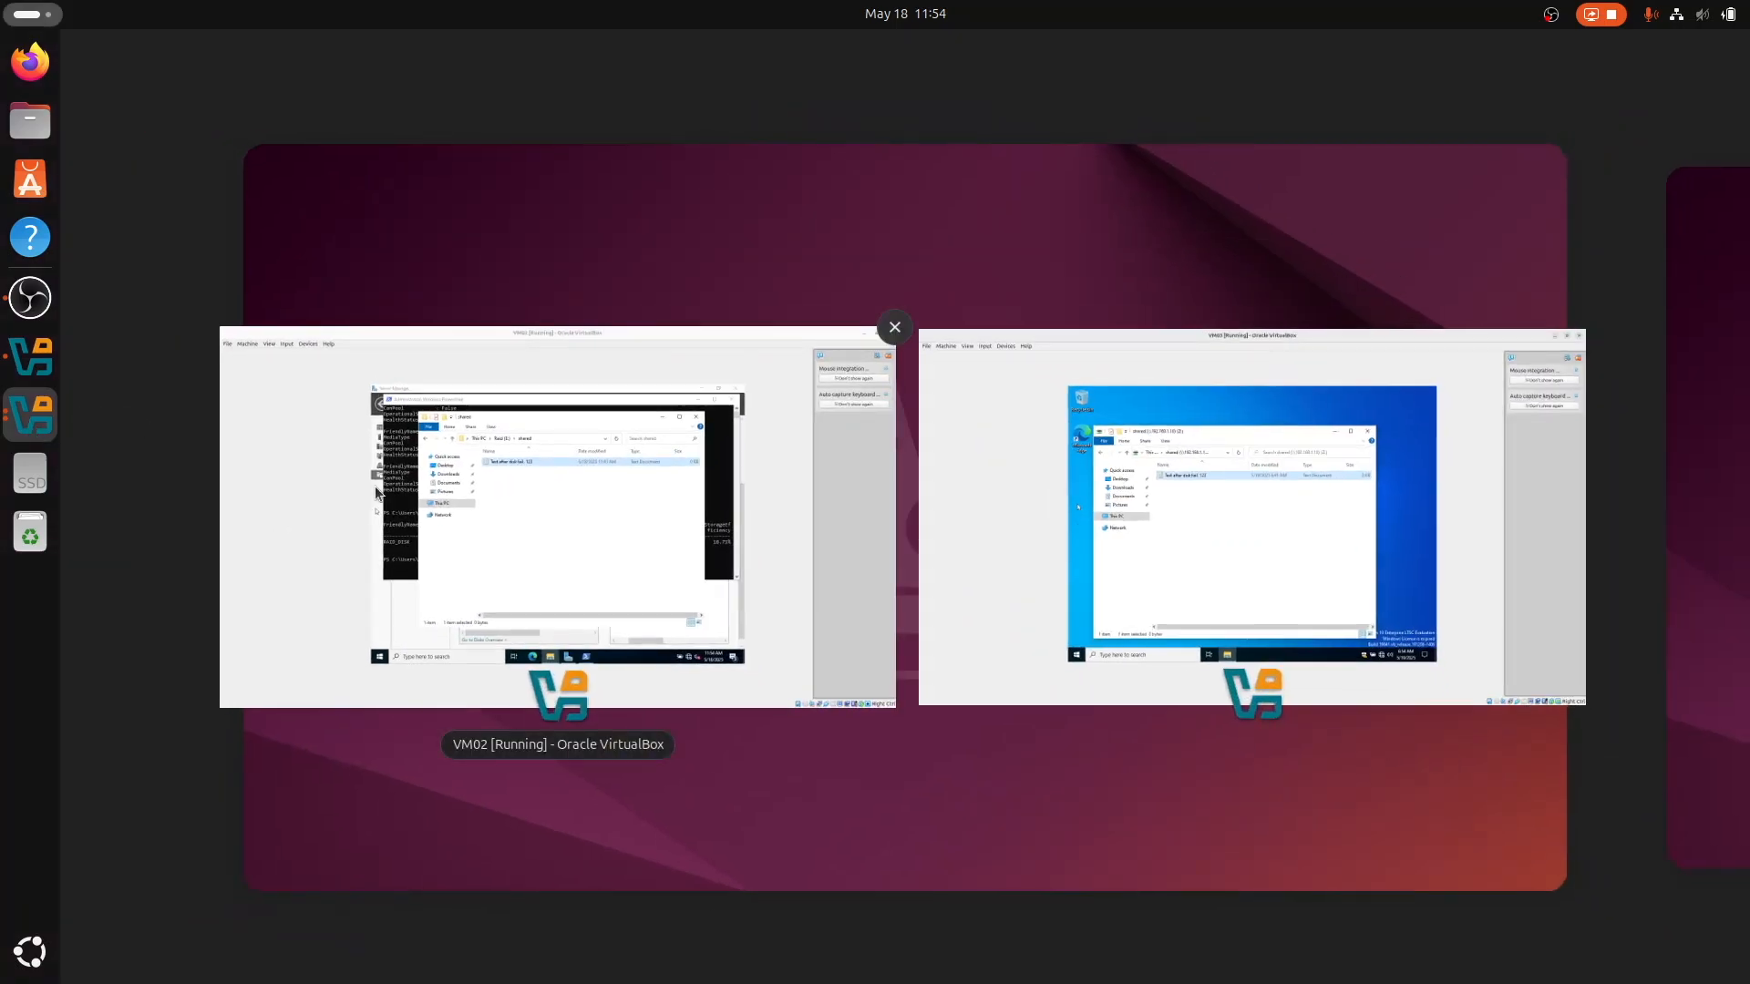
{"action": "left_click", "coordinate": [444, 516]}
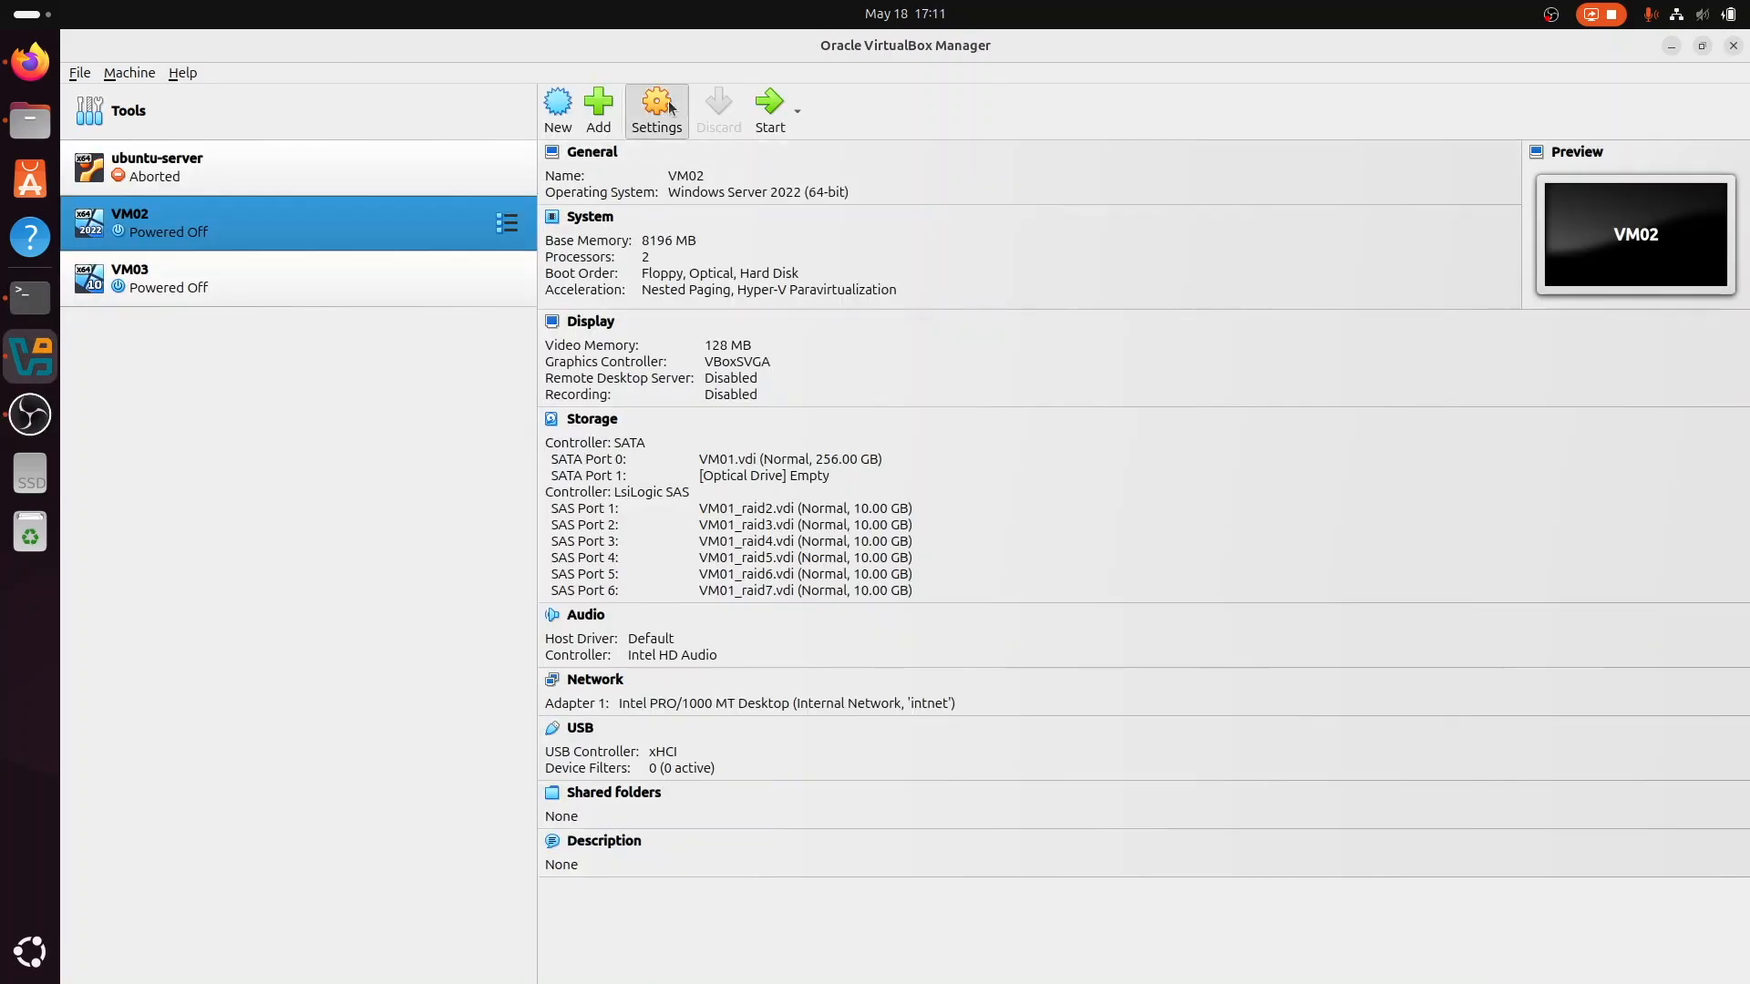
Step: Attach the unattached VM01_raid1.vdi hard disk to VM02's LsiLogic SAS controller and save the settings
{"action": "left_click", "coordinate": [670, 106]}
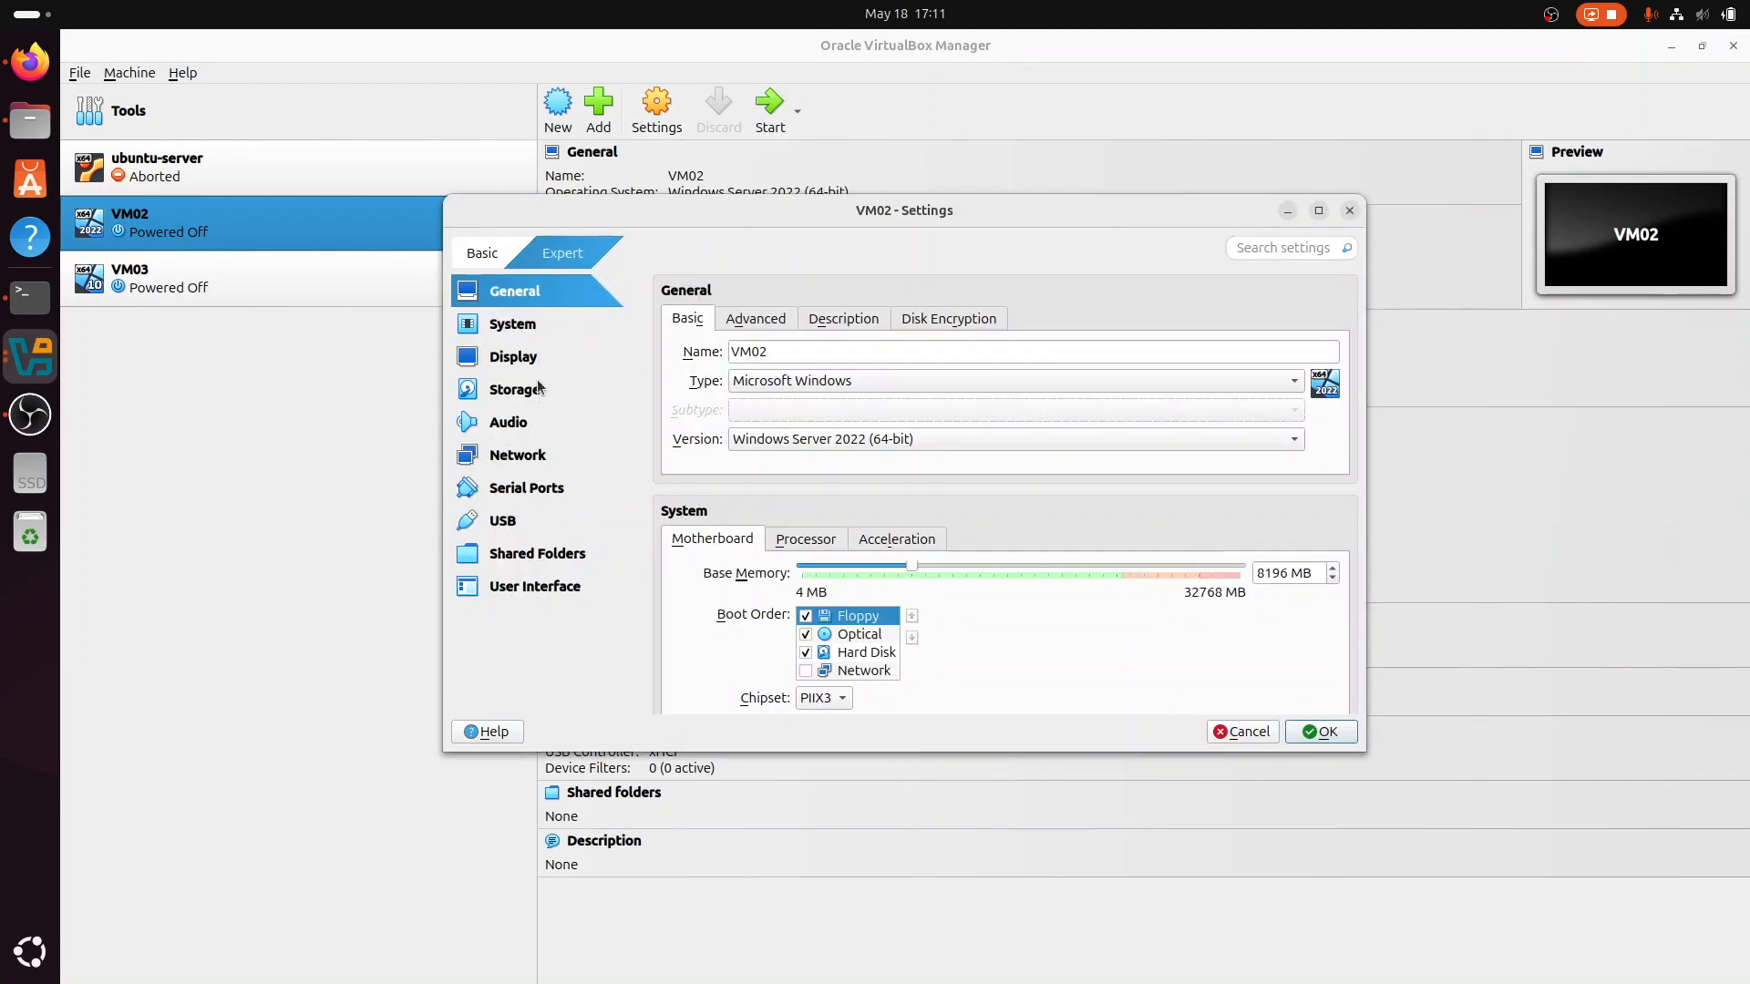
{"action": "left_click", "coordinate": [536, 388]}
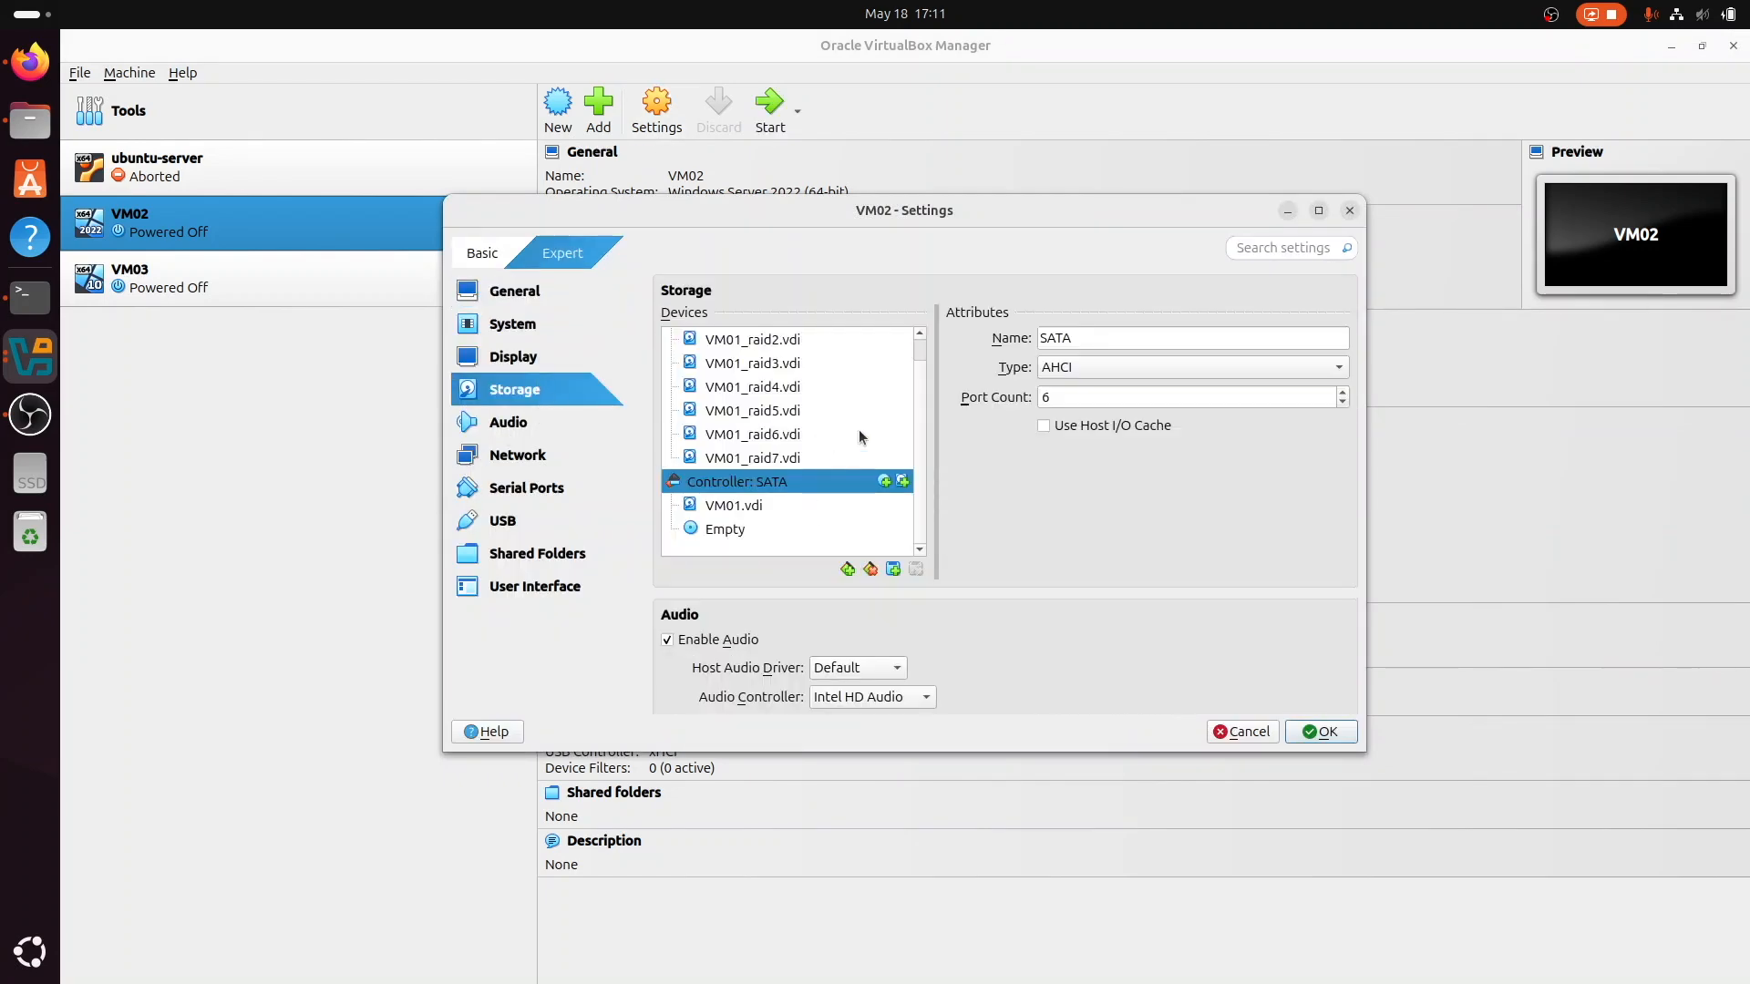
{"action": "scroll", "coordinate": [858, 436], "scroll_direction": "up", "scroll_amount": 3}
{"action": "scroll", "coordinate": [858, 430], "scroll_direction": "down", "scroll_amount": 3}
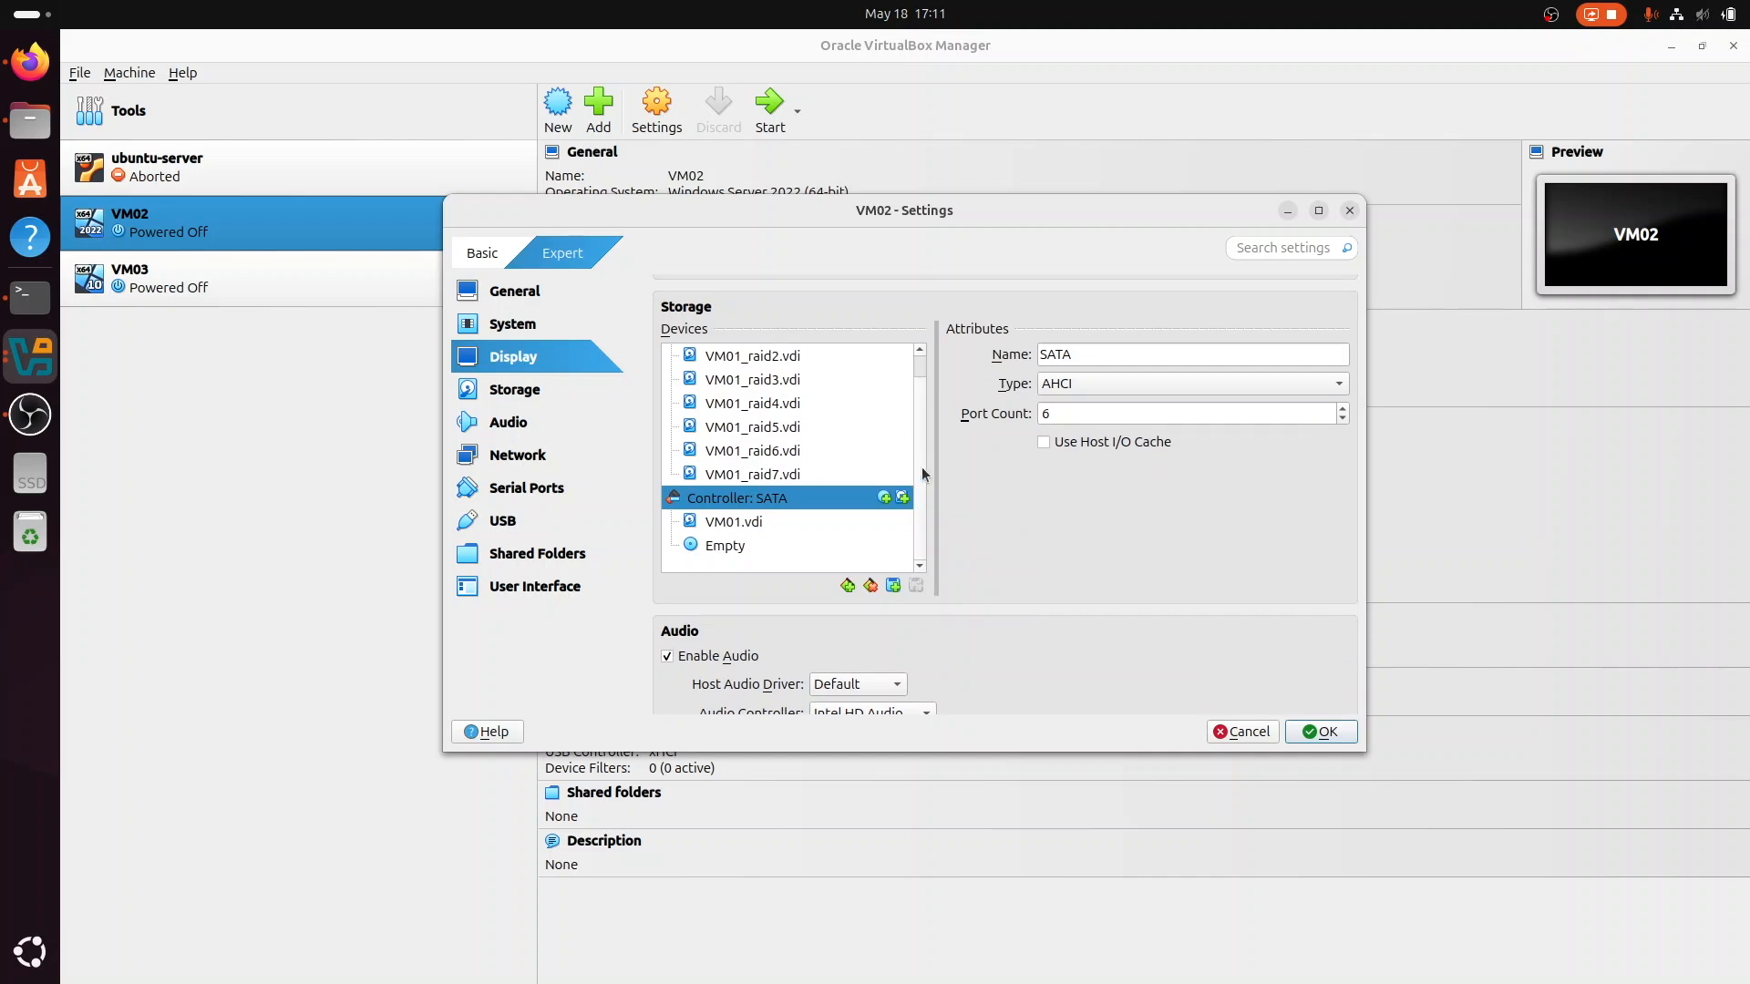
{"action": "scroll", "coordinate": [920, 374], "scroll_direction": "up", "scroll_amount": 1}
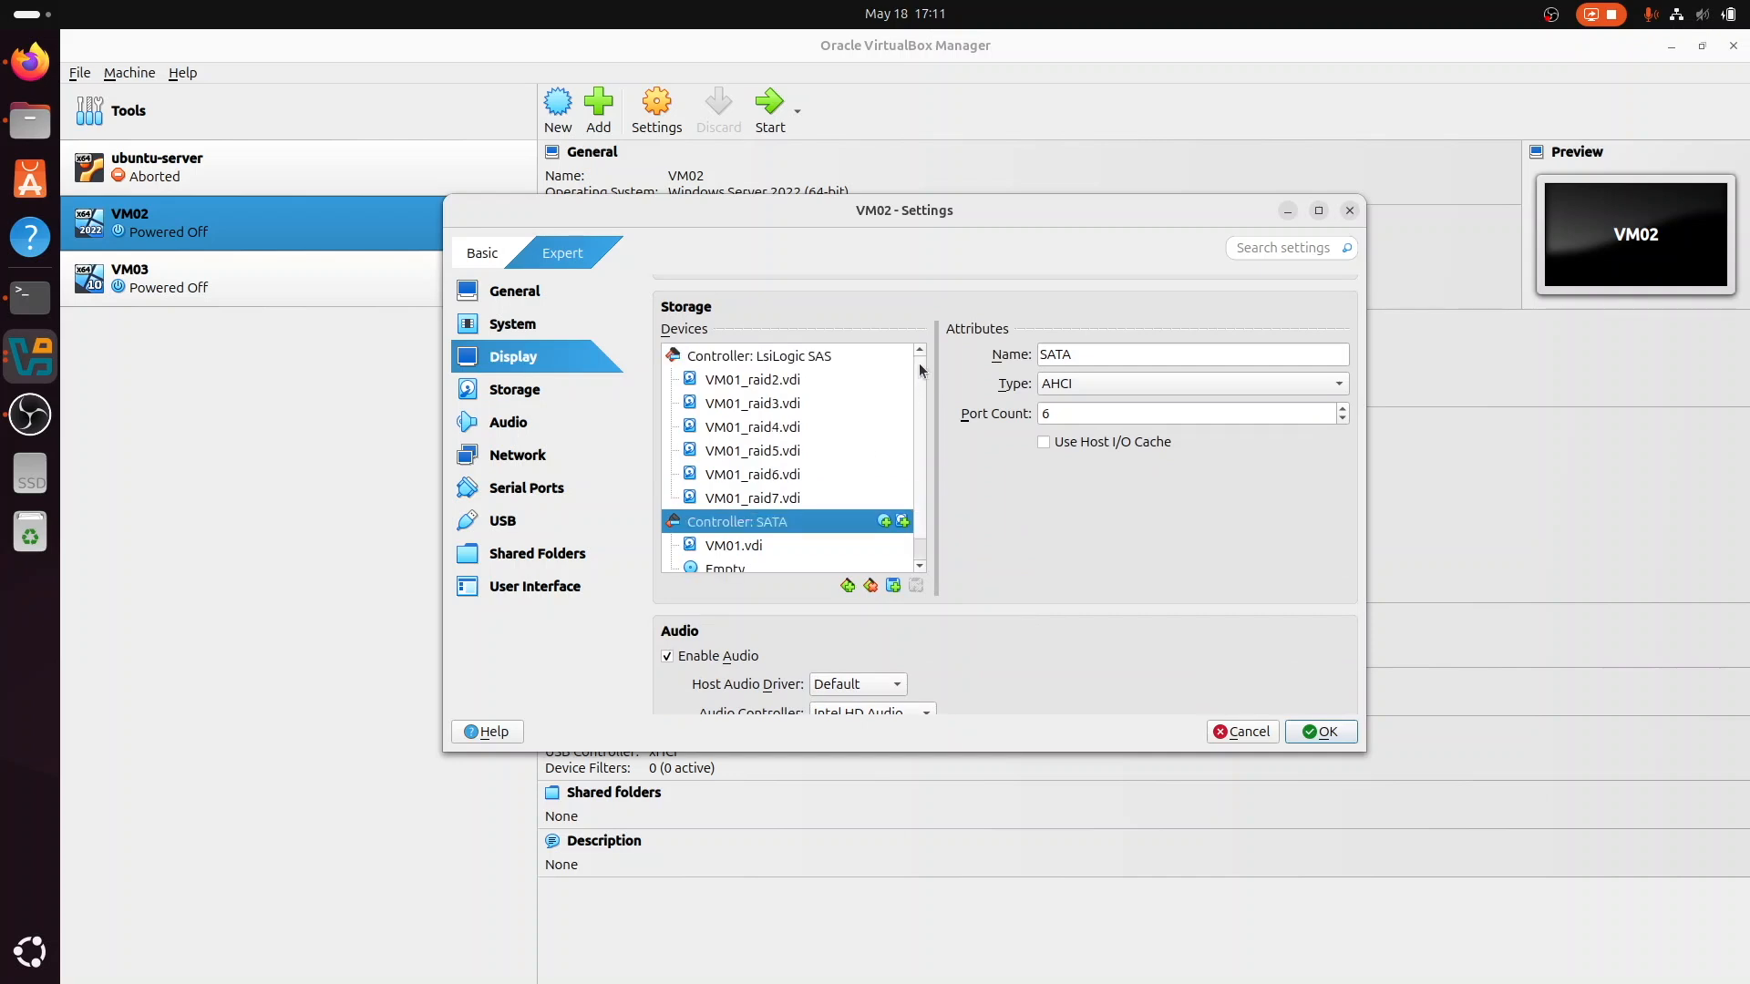
{"action": "left_click", "coordinate": [860, 356]}
{"action": "left_click", "coordinate": [897, 356]}
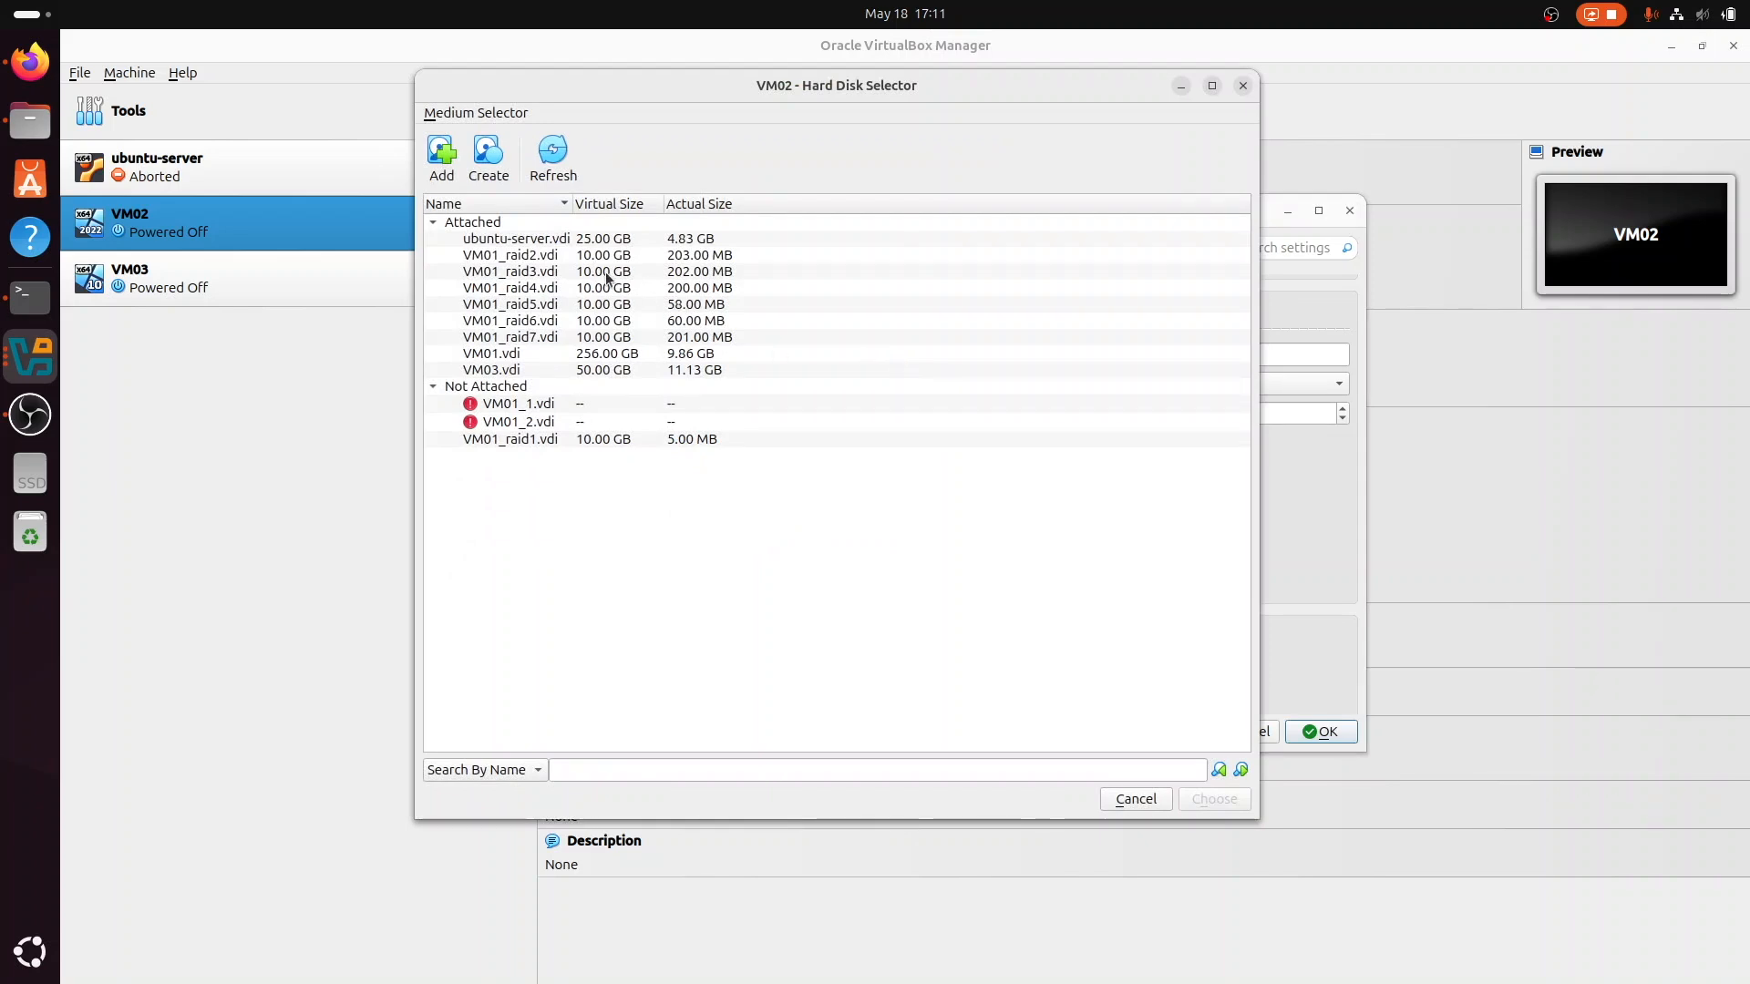
{"action": "left_click", "coordinate": [560, 443]}
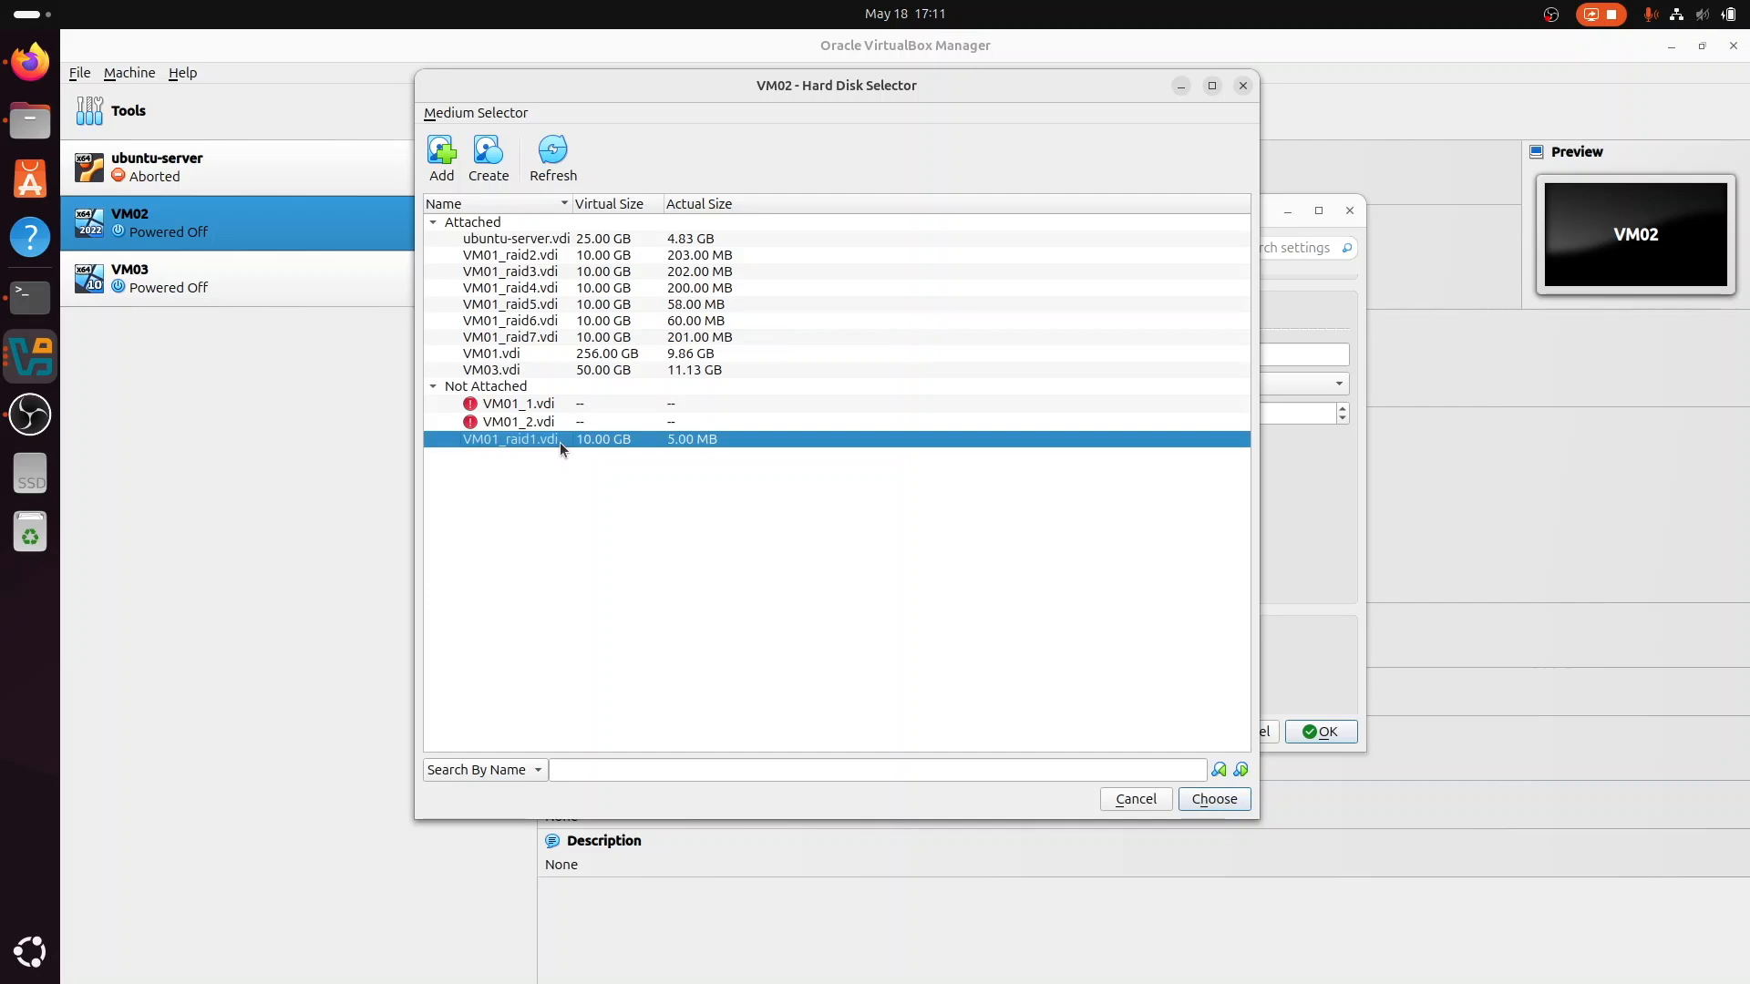
{"action": "double_click", "coordinate": [581, 444]}
{"action": "left_click_drag", "start_coordinate": [751, 462], "coordinate": [1002, 544]}
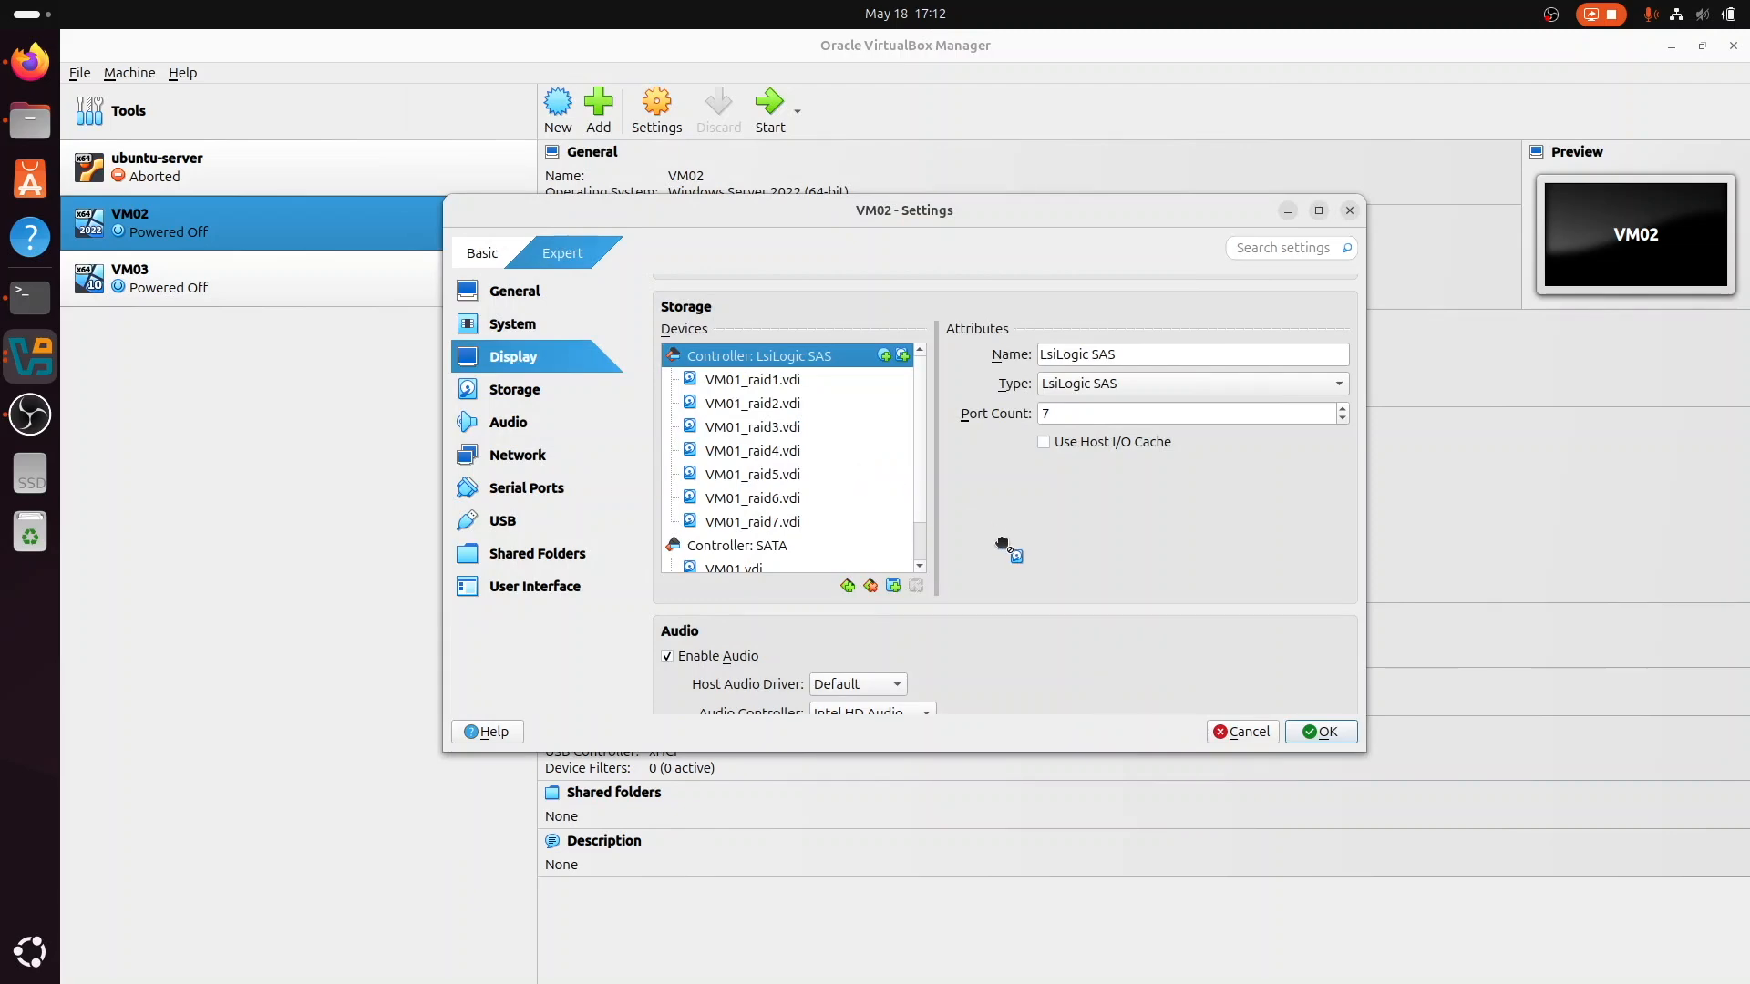
{"action": "left_click", "coordinate": [1313, 735]}
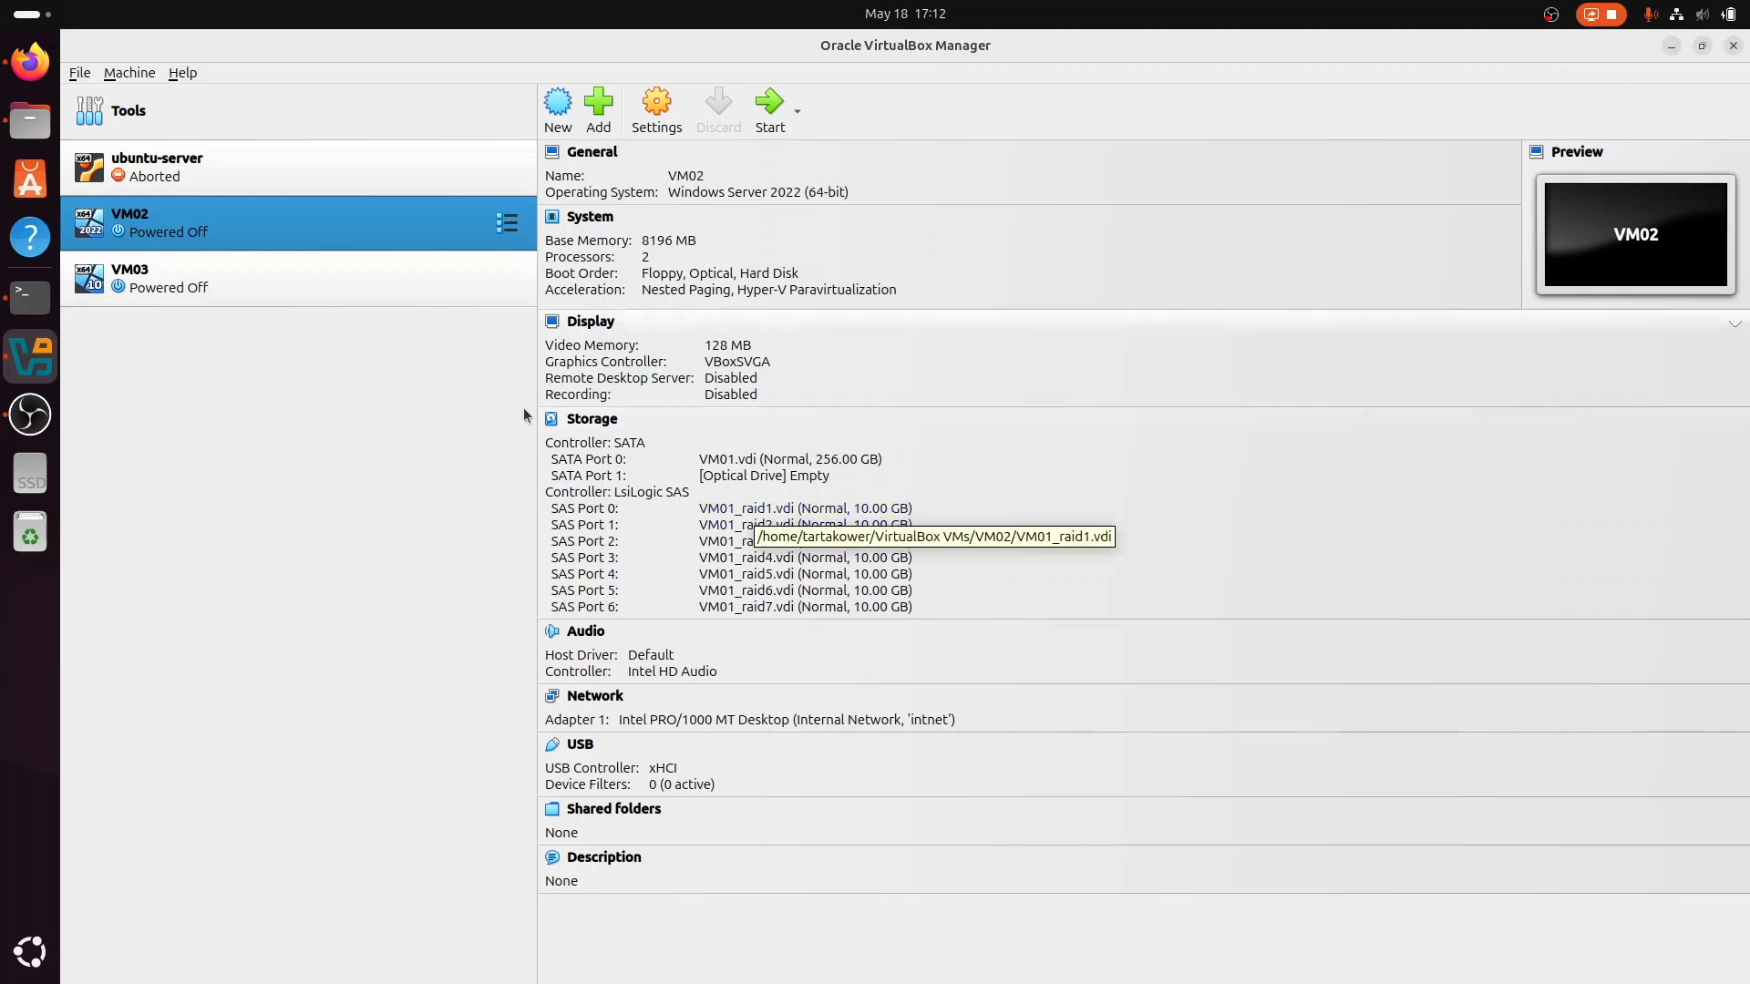
Step: Start VM02 and sign in to the Administrator account by entering the account password
{"action": "left_click", "coordinate": [773, 102]}
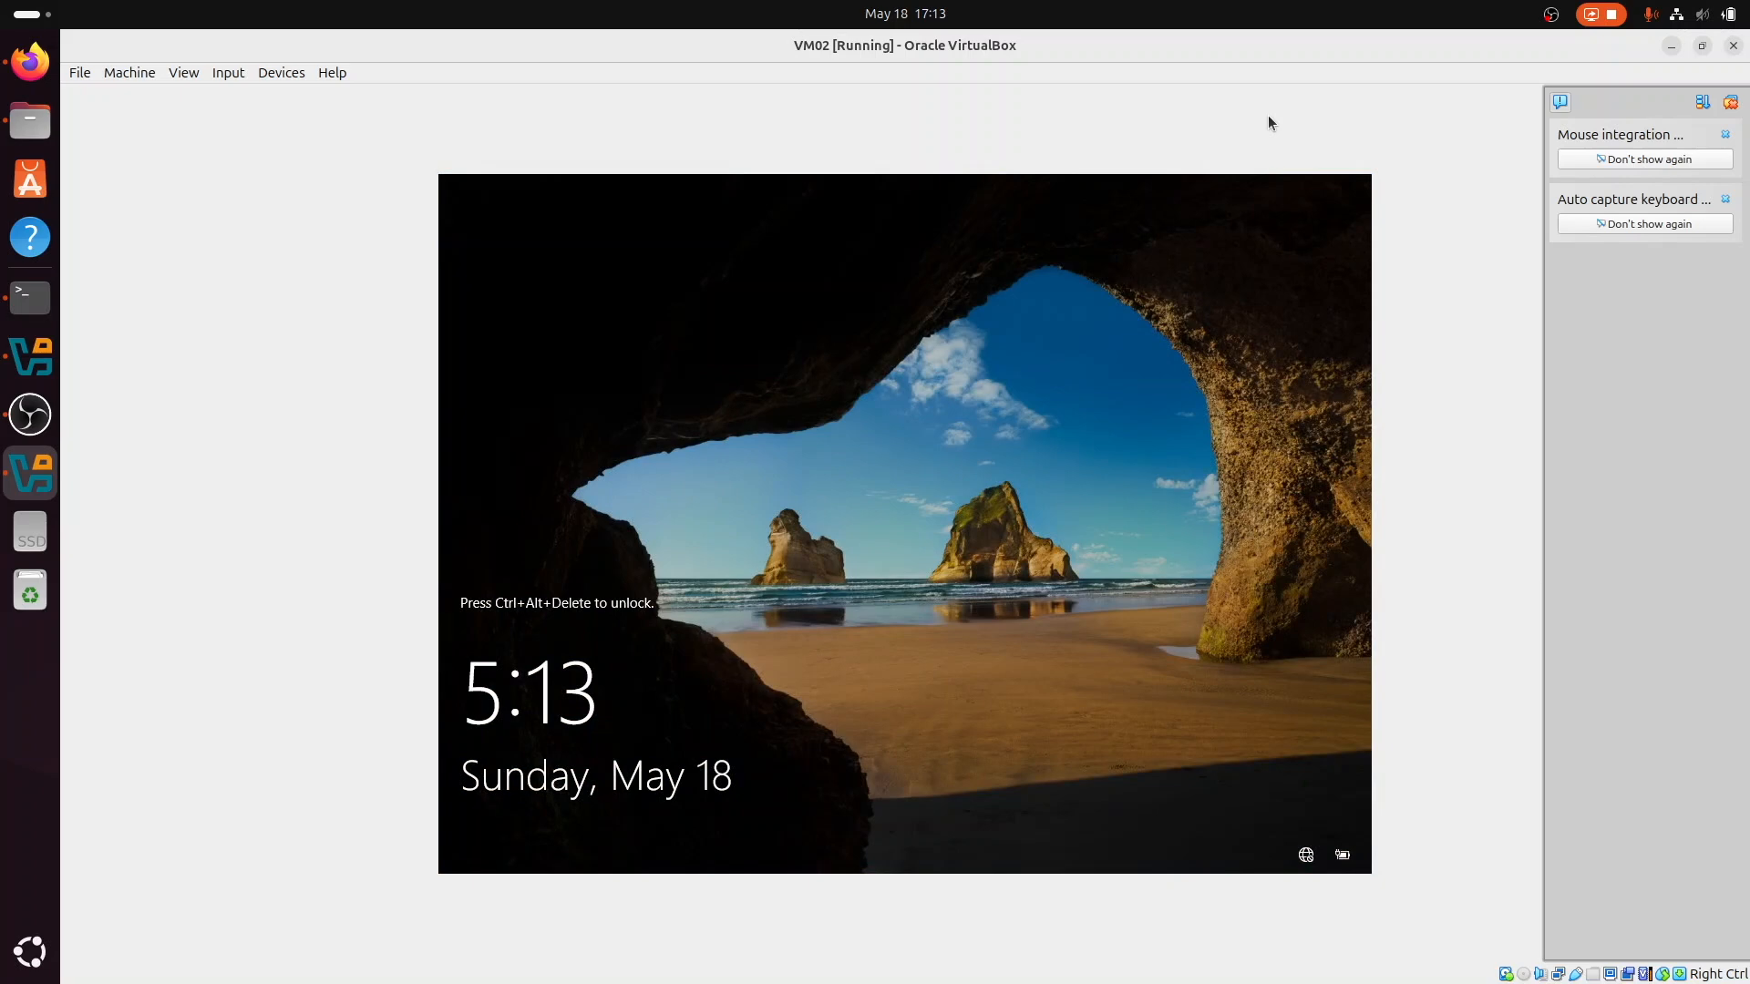
{"action": "key", "text": "ctrl+alt+Delete"}
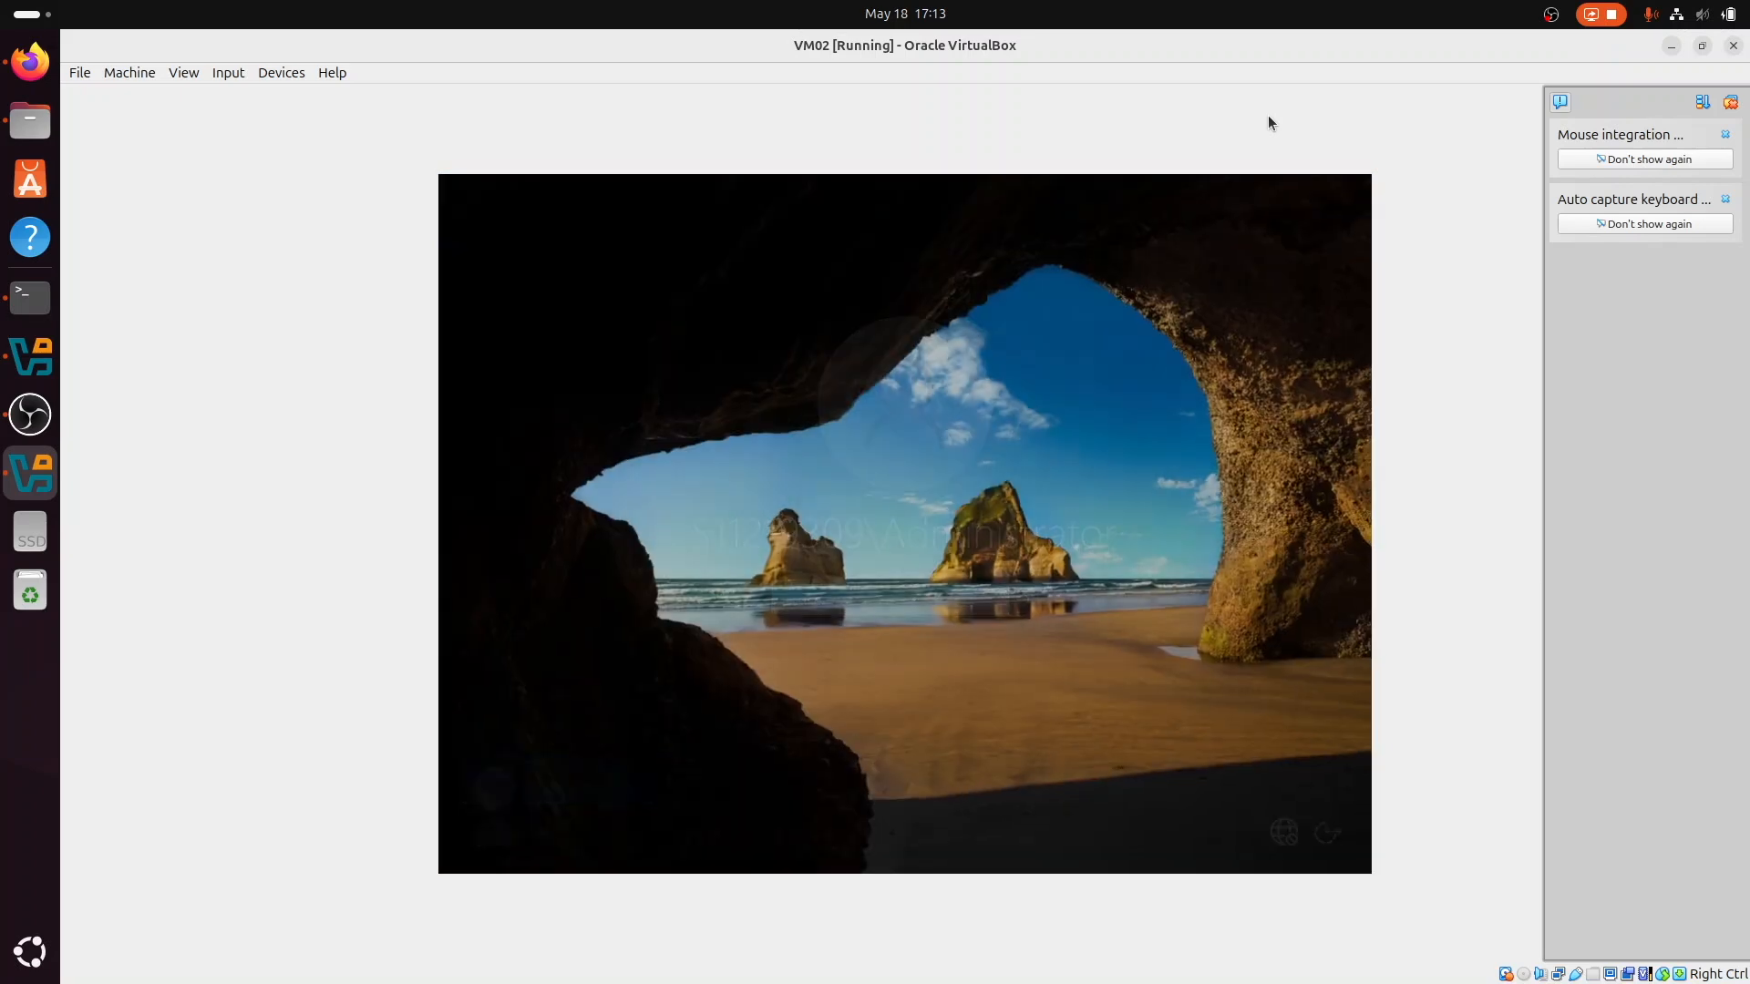
{"action": "type", "text": "••••••••••"}
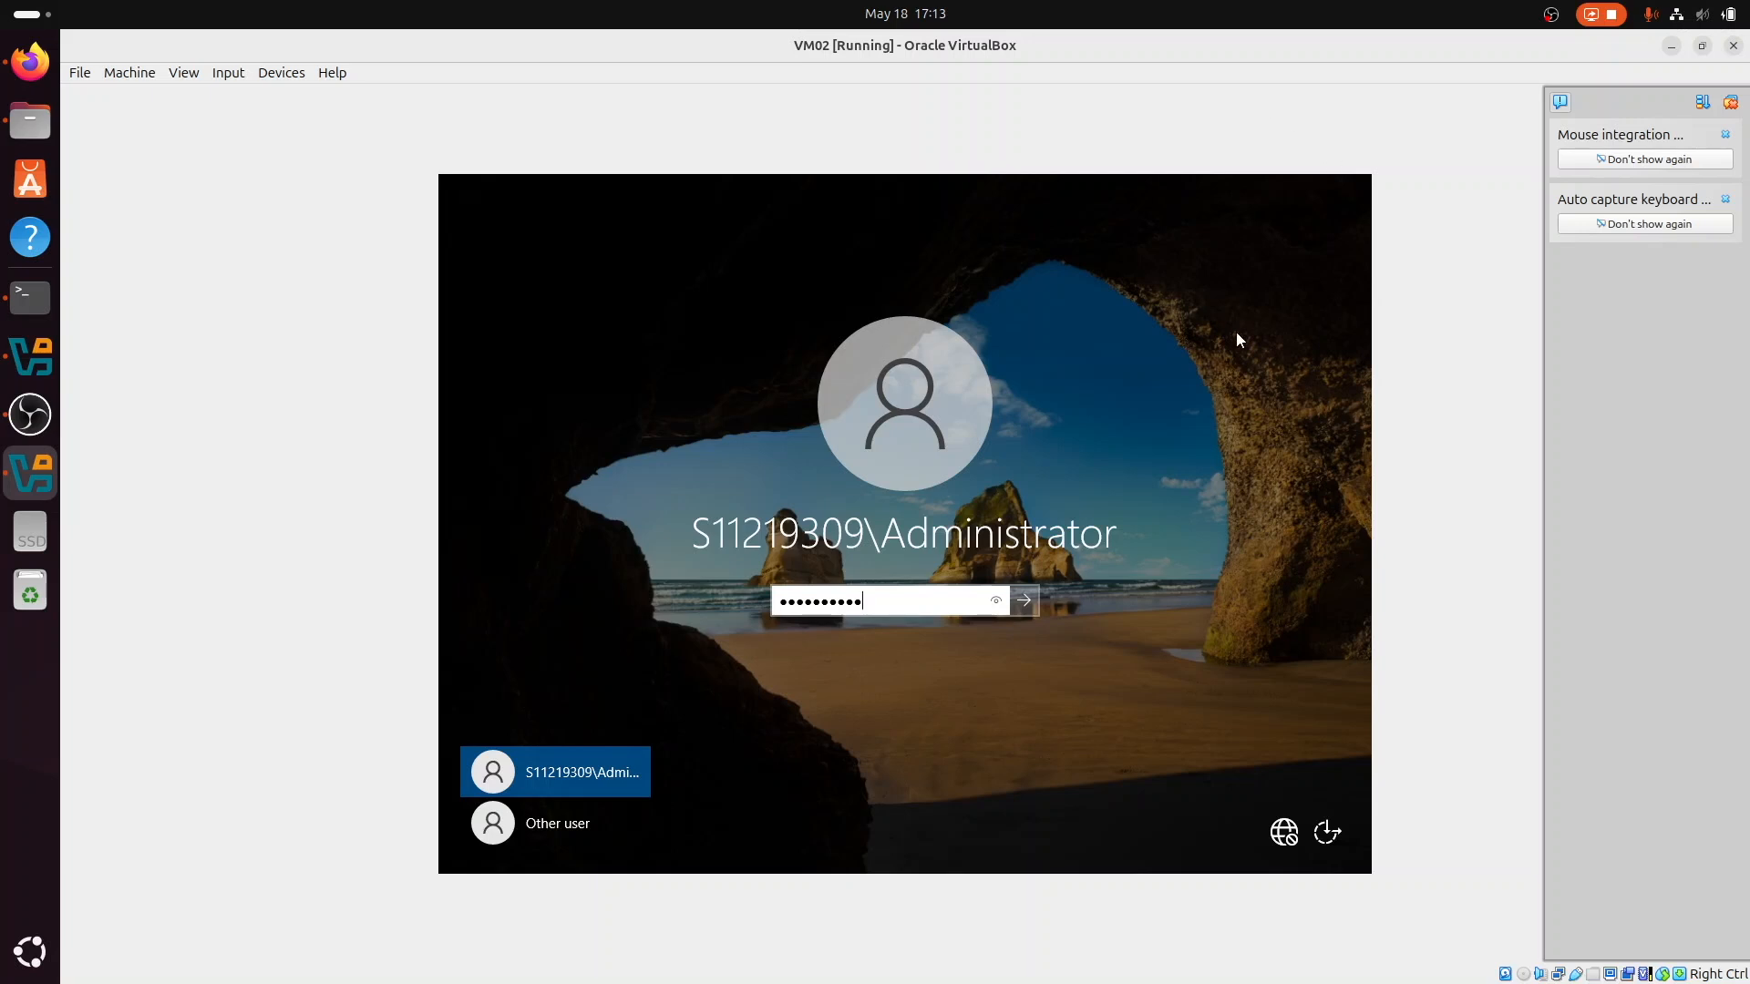
{"action": "left_click", "coordinate": [996, 600]}
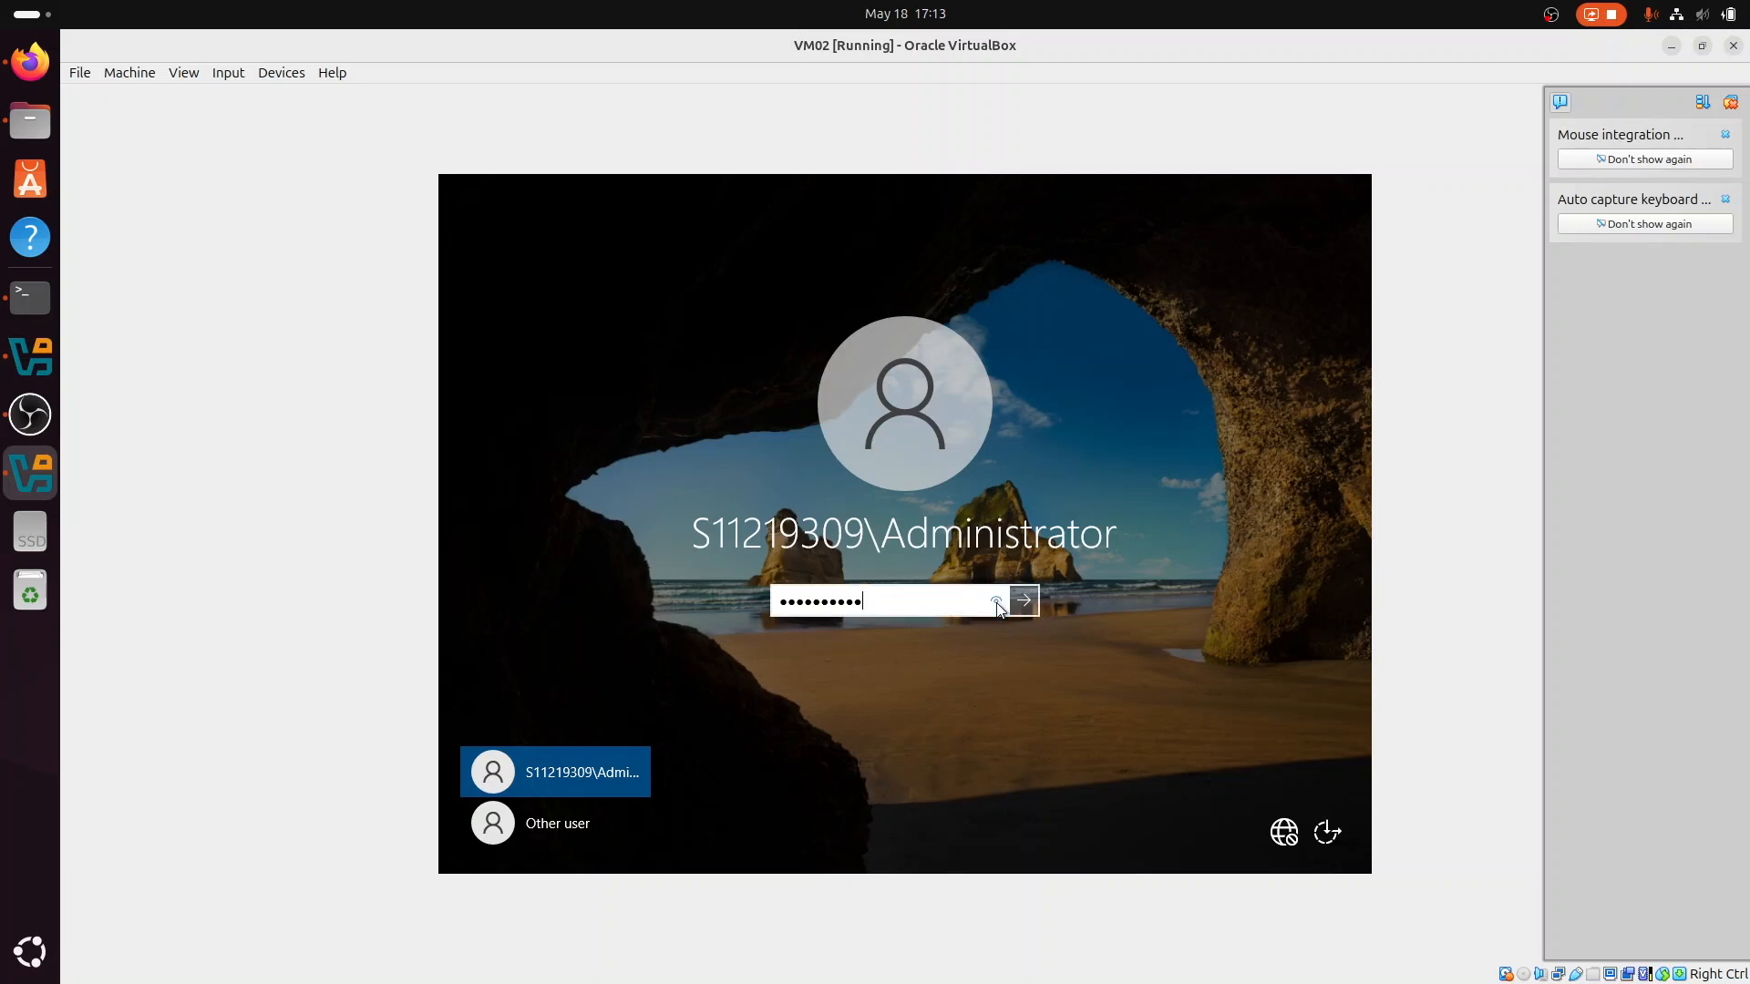
{"action": "key", "text": "Return"}
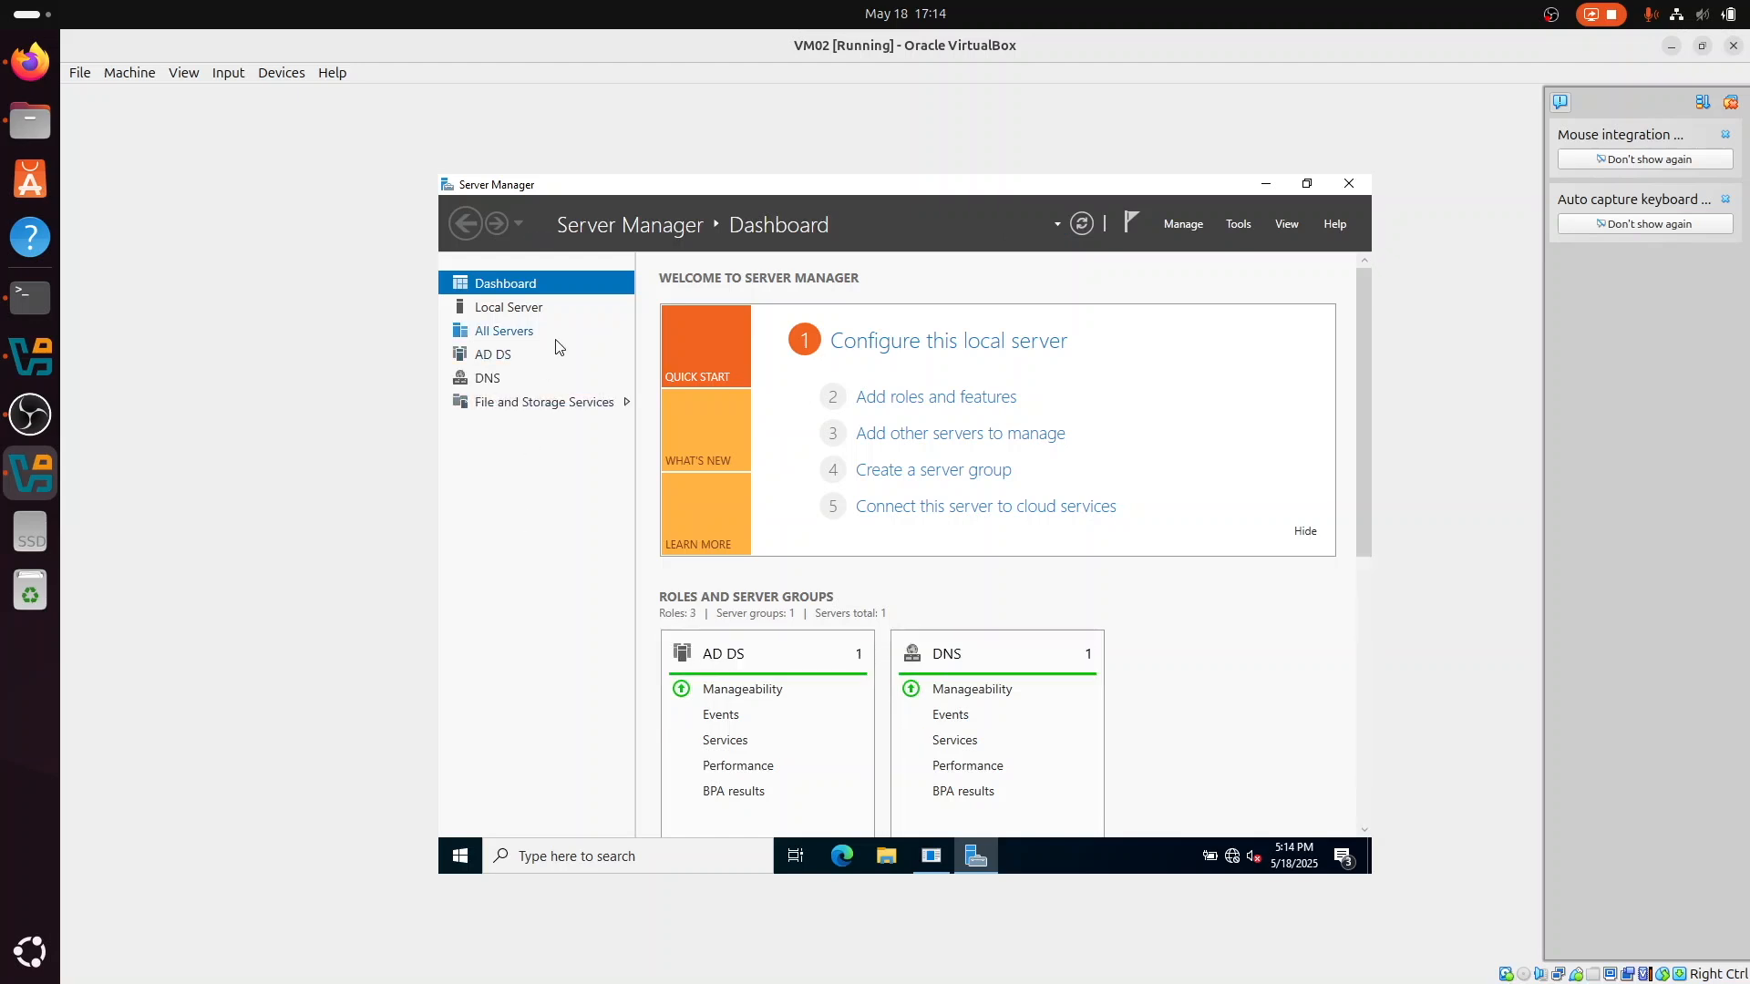
Step: Inspect RAID_DISK with its related volume and storage pool in the Disks view of File and Storage Services
{"action": "left_click", "coordinate": [543, 410]}
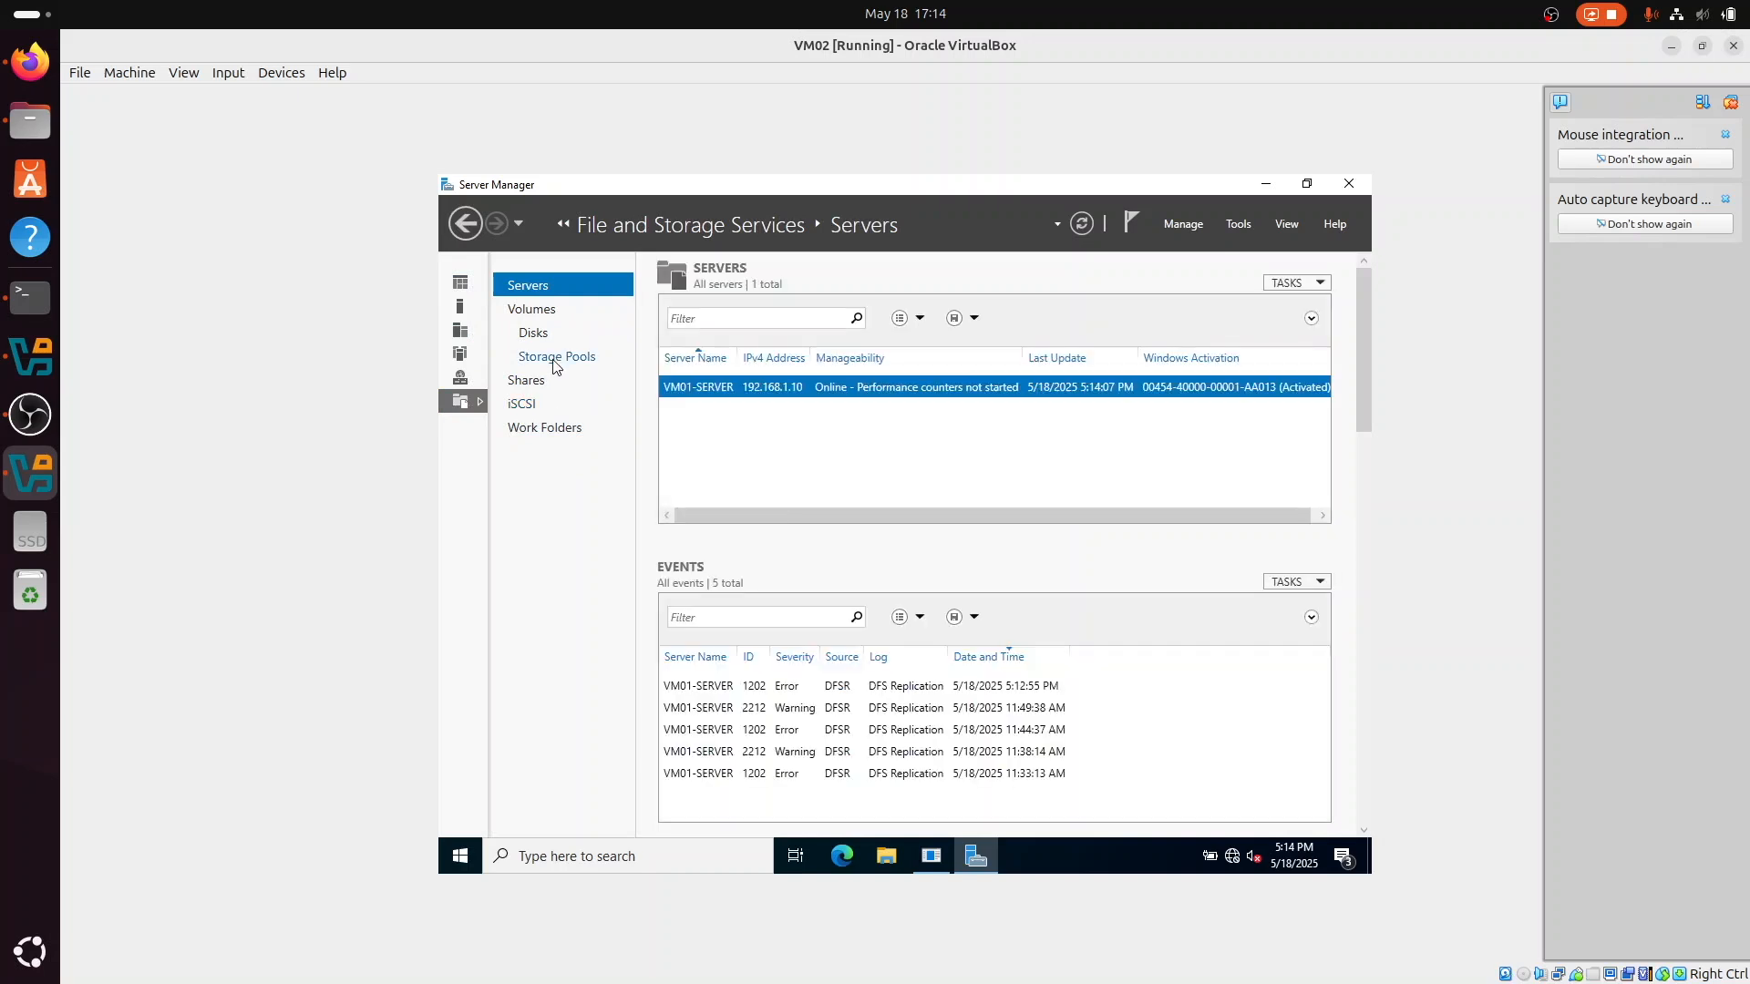
{"action": "left_click", "coordinate": [568, 333]}
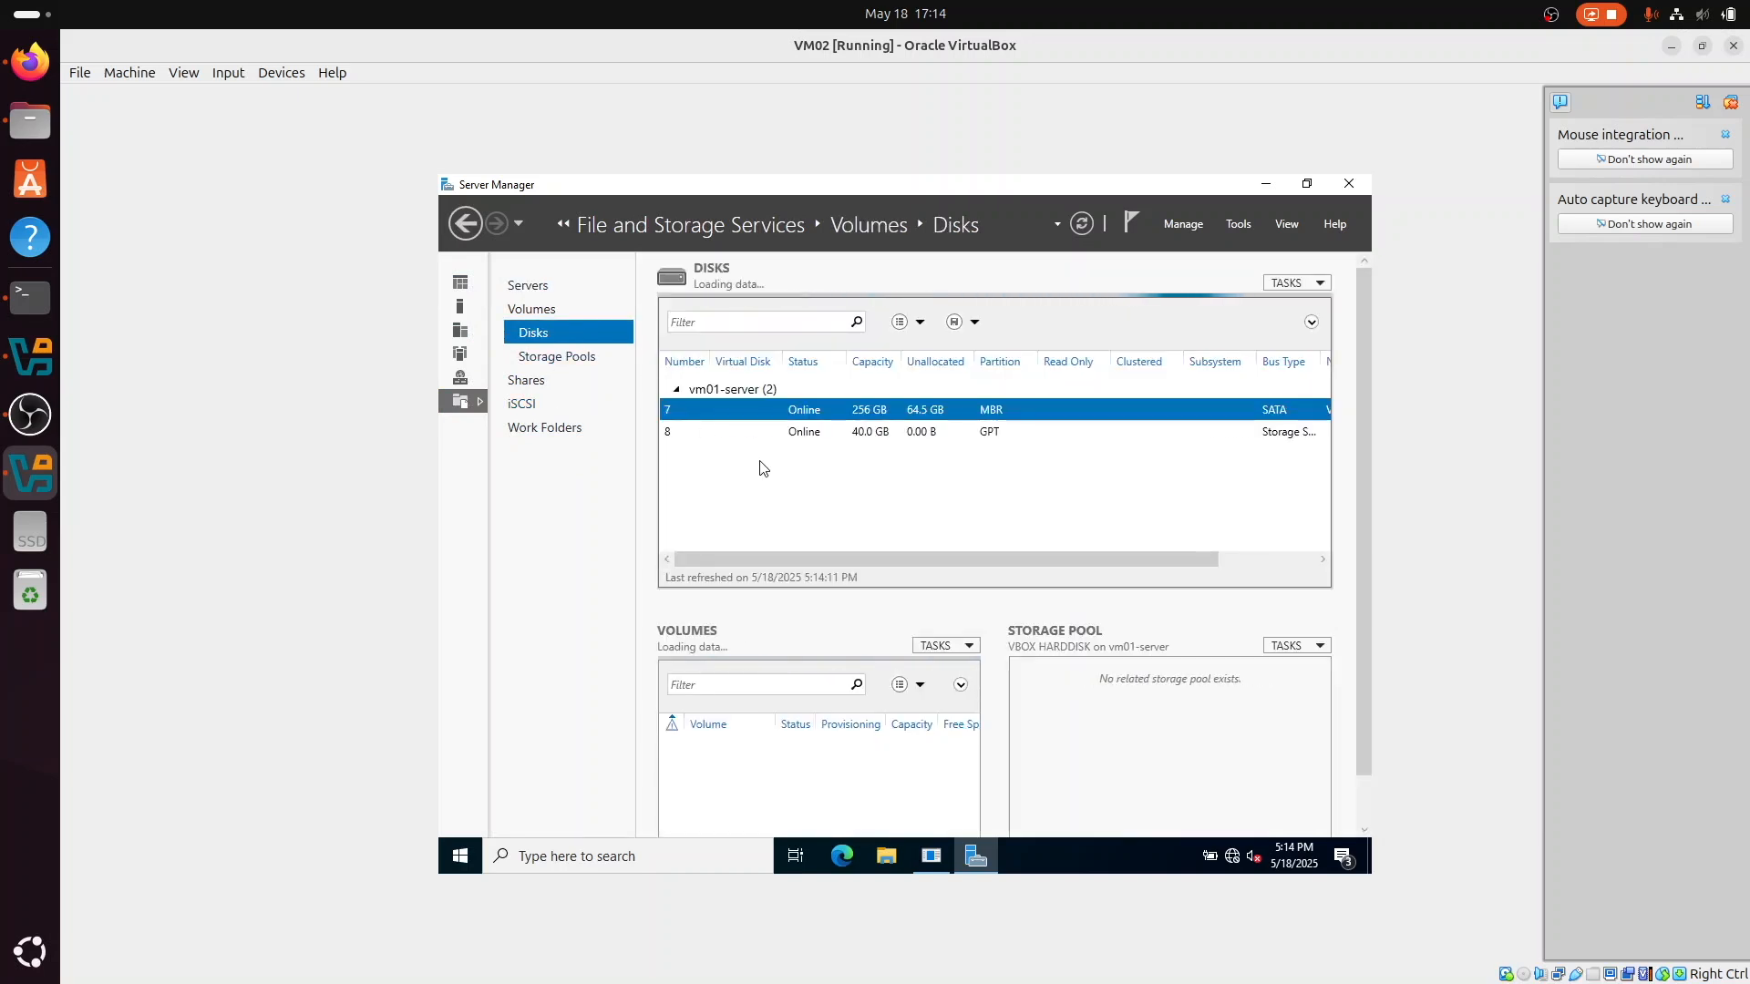
{"action": "left_click", "coordinate": [798, 431]}
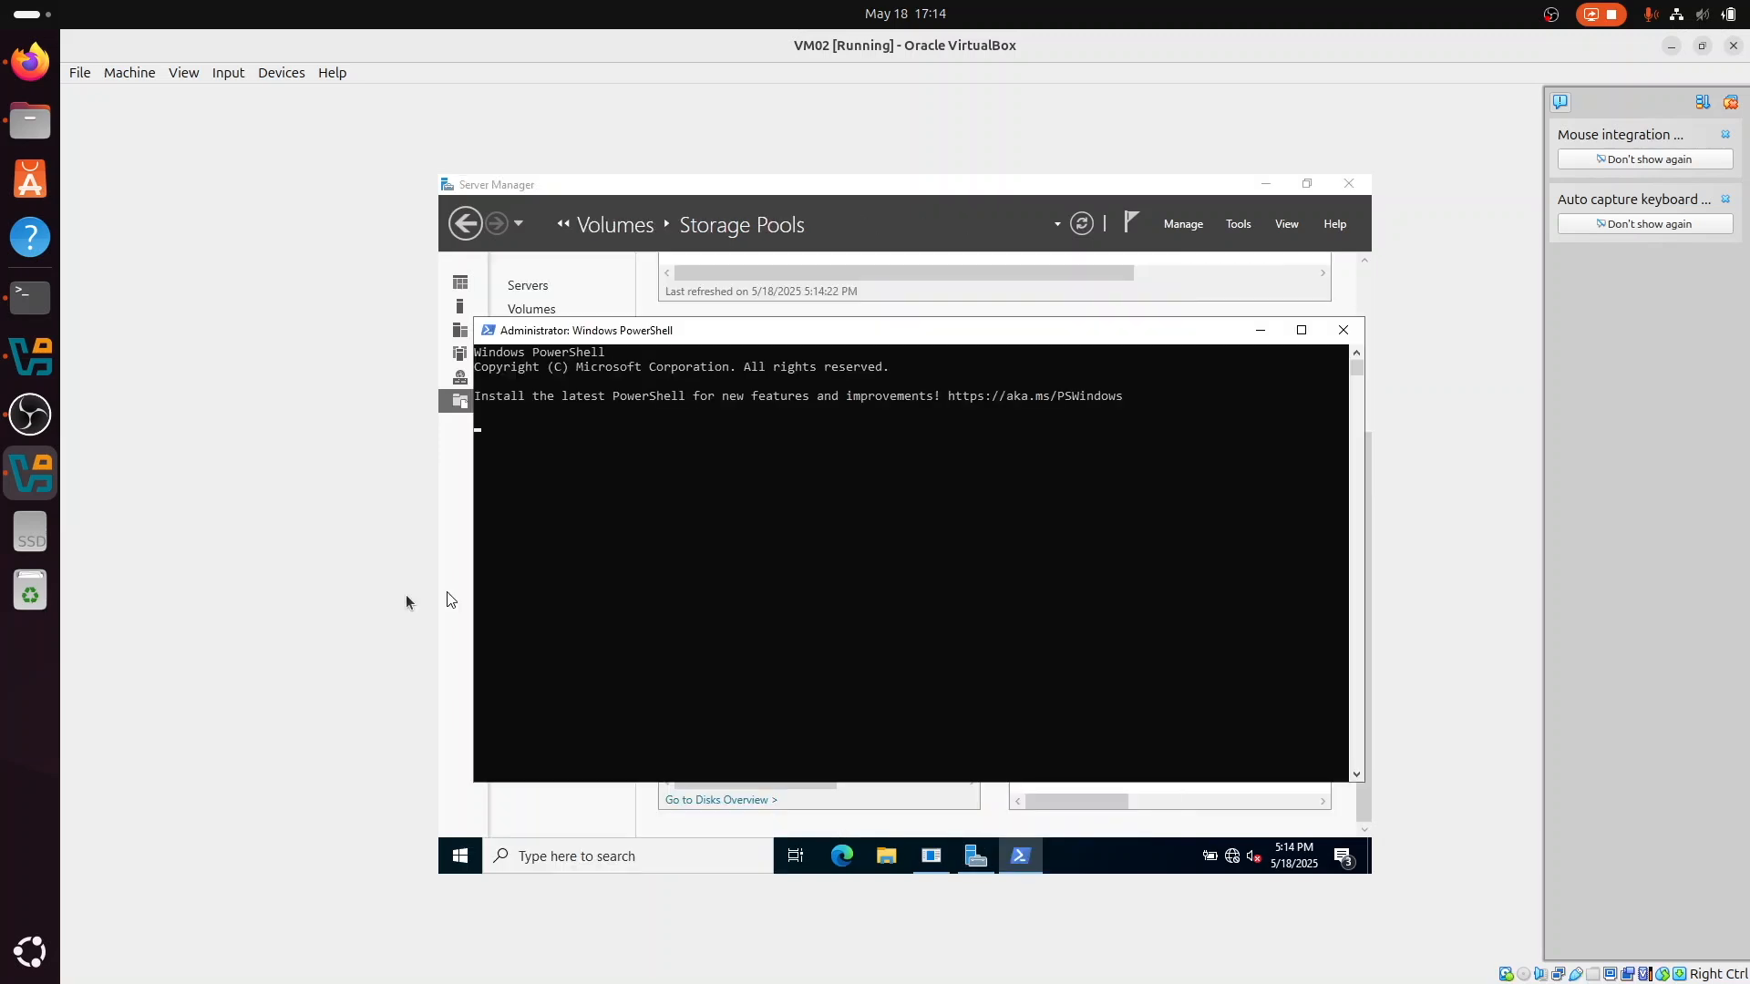
Step: Run Get-PhysicalDisk in PowerShell, selecting FriendlyName, MediaType, CanPool, OperationalStatus and HealthStatus, and review the listing
{"action": "type", "text": "Get-VirtualDisk"}
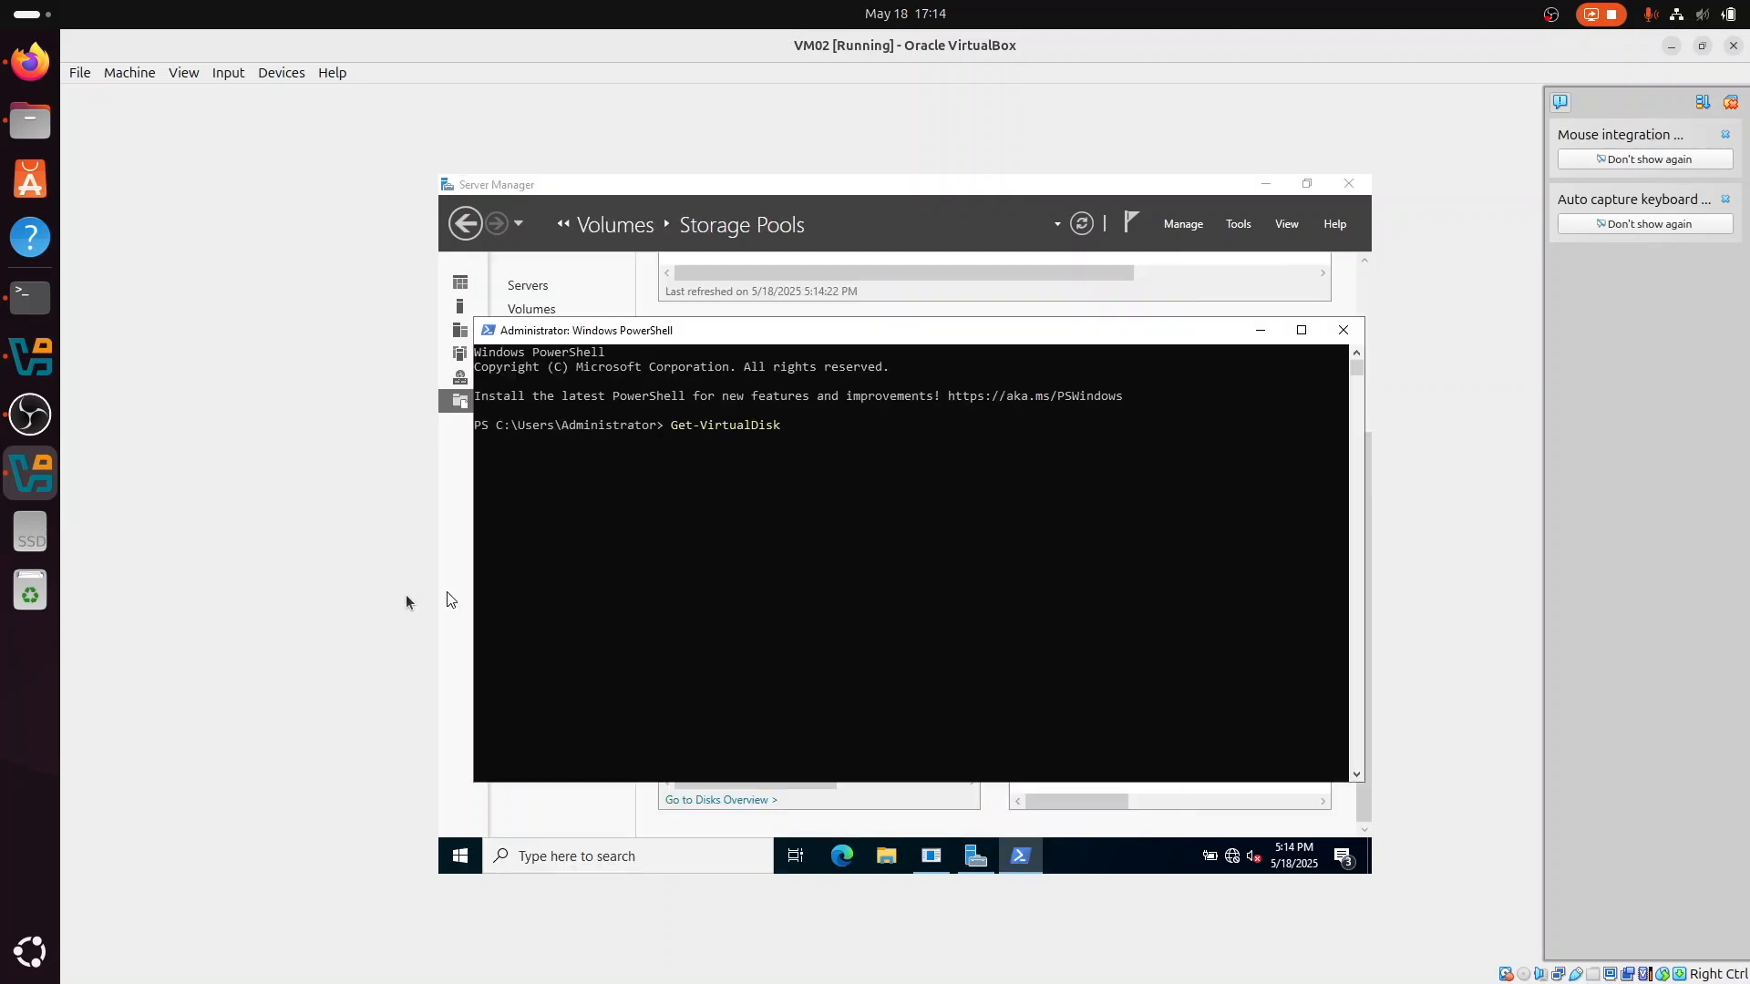
{"action": "key", "text": "Up"}
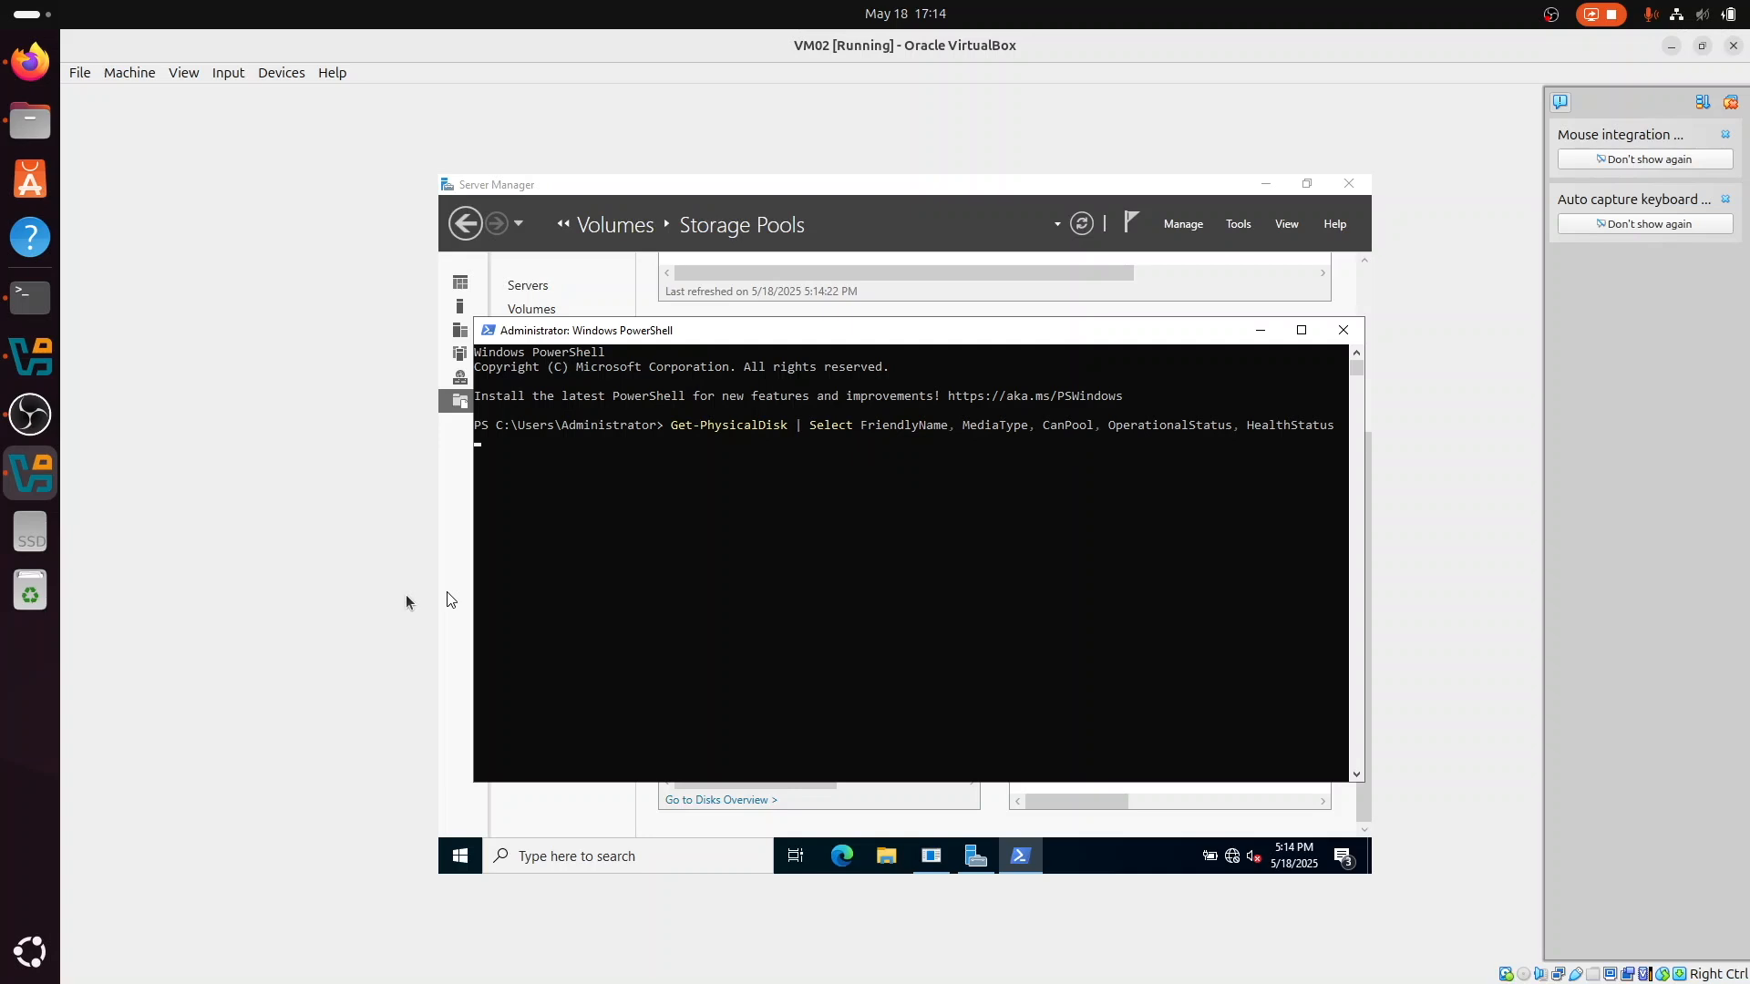
{"action": "key", "text": "Return"}
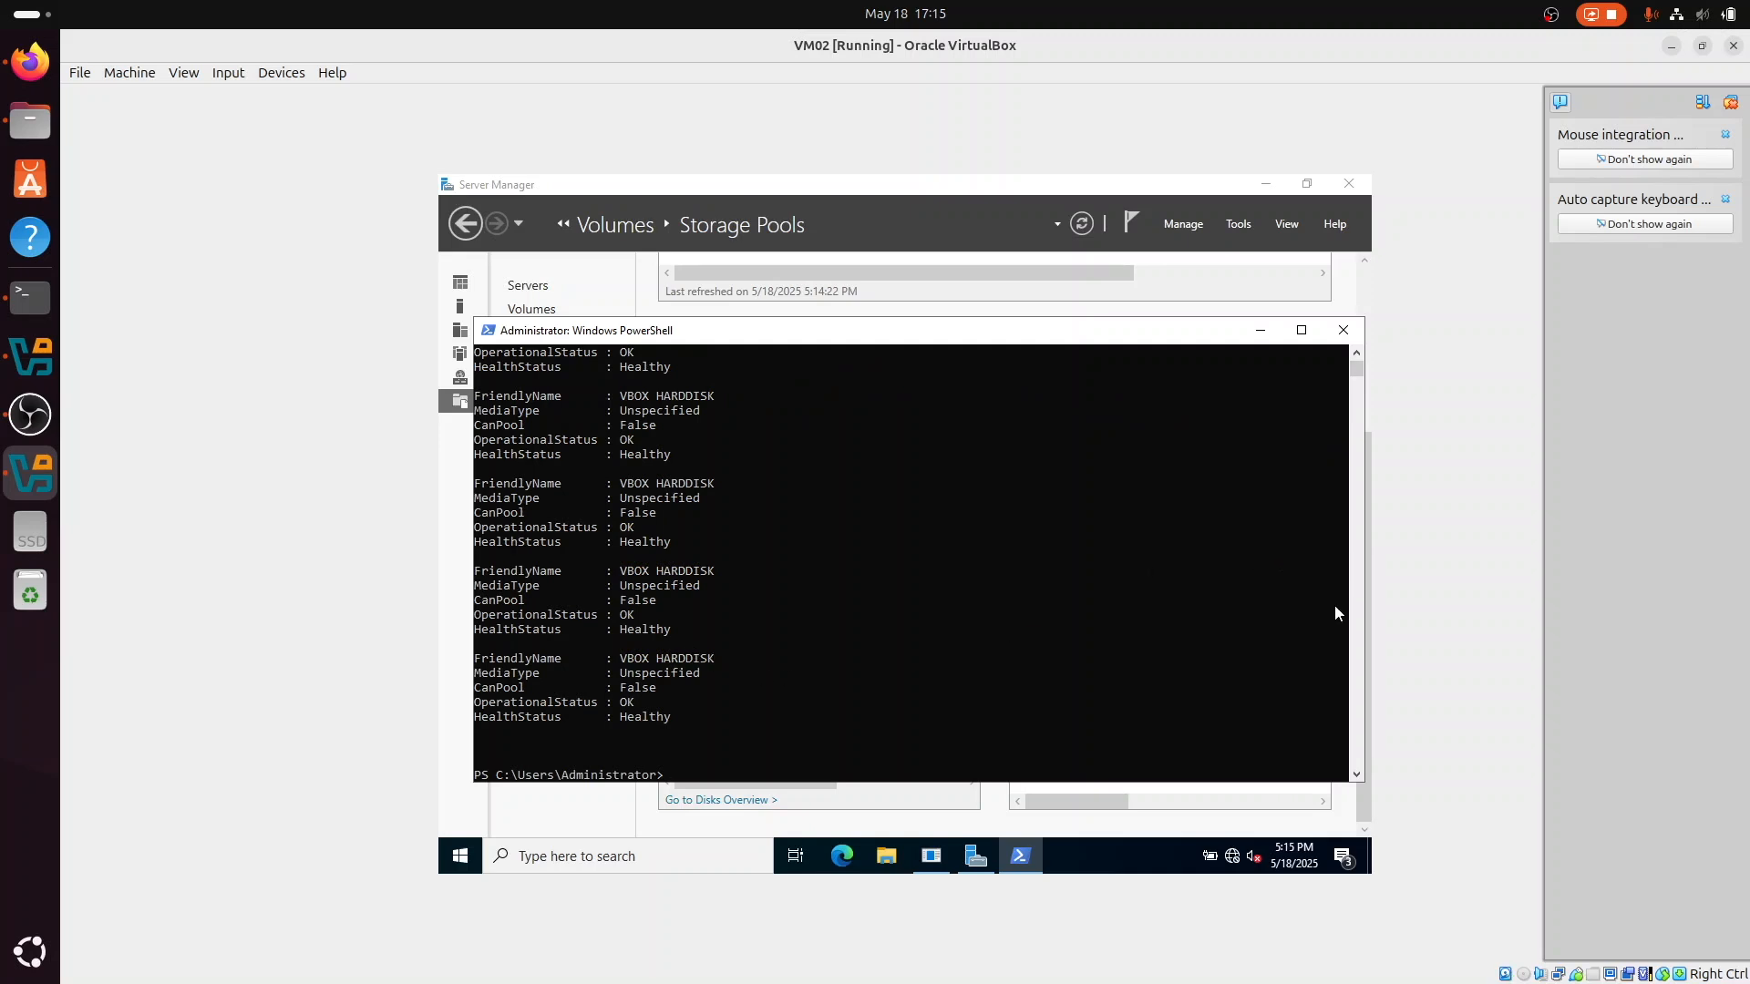
{"action": "scroll", "coordinate": [1228, 603], "scroll_direction": "up", "scroll_amount": 4}
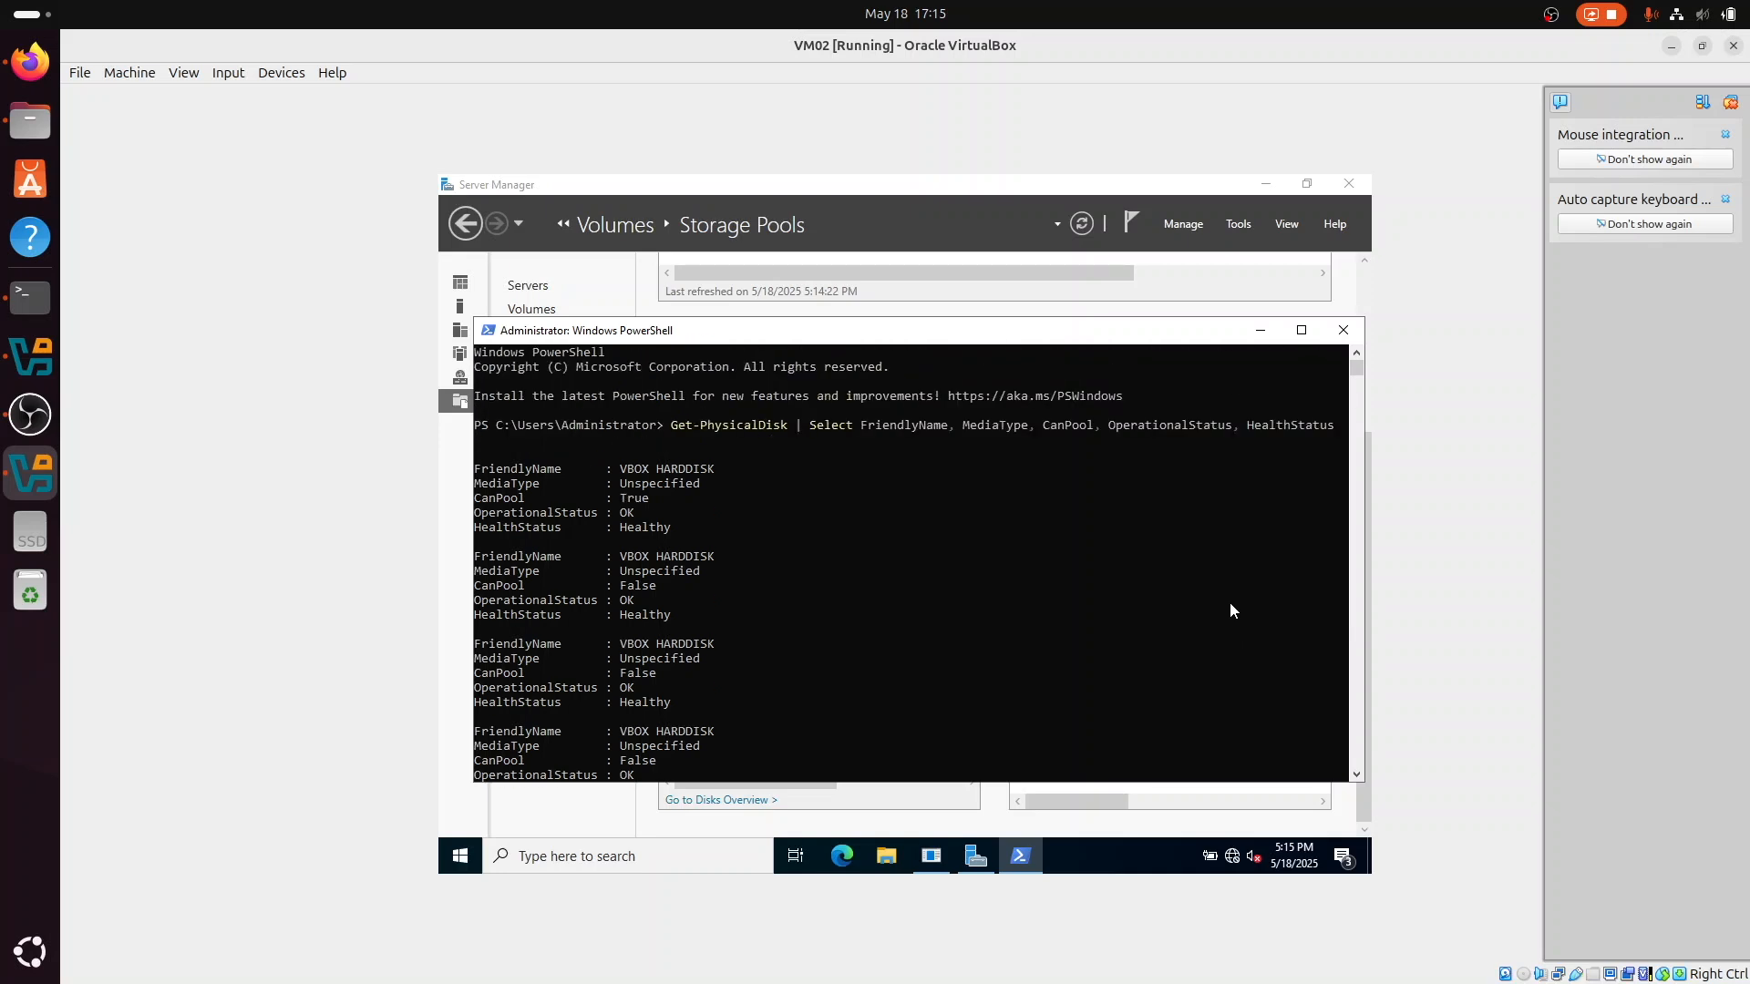
{"action": "scroll", "coordinate": [1228, 603], "scroll_direction": "down", "scroll_amount": 4}
{"action": "scroll", "coordinate": [1228, 609], "scroll_direction": "down", "scroll_amount": 2}
{"action": "scroll", "coordinate": [1230, 609], "scroll_direction": "up", "scroll_amount": 5}
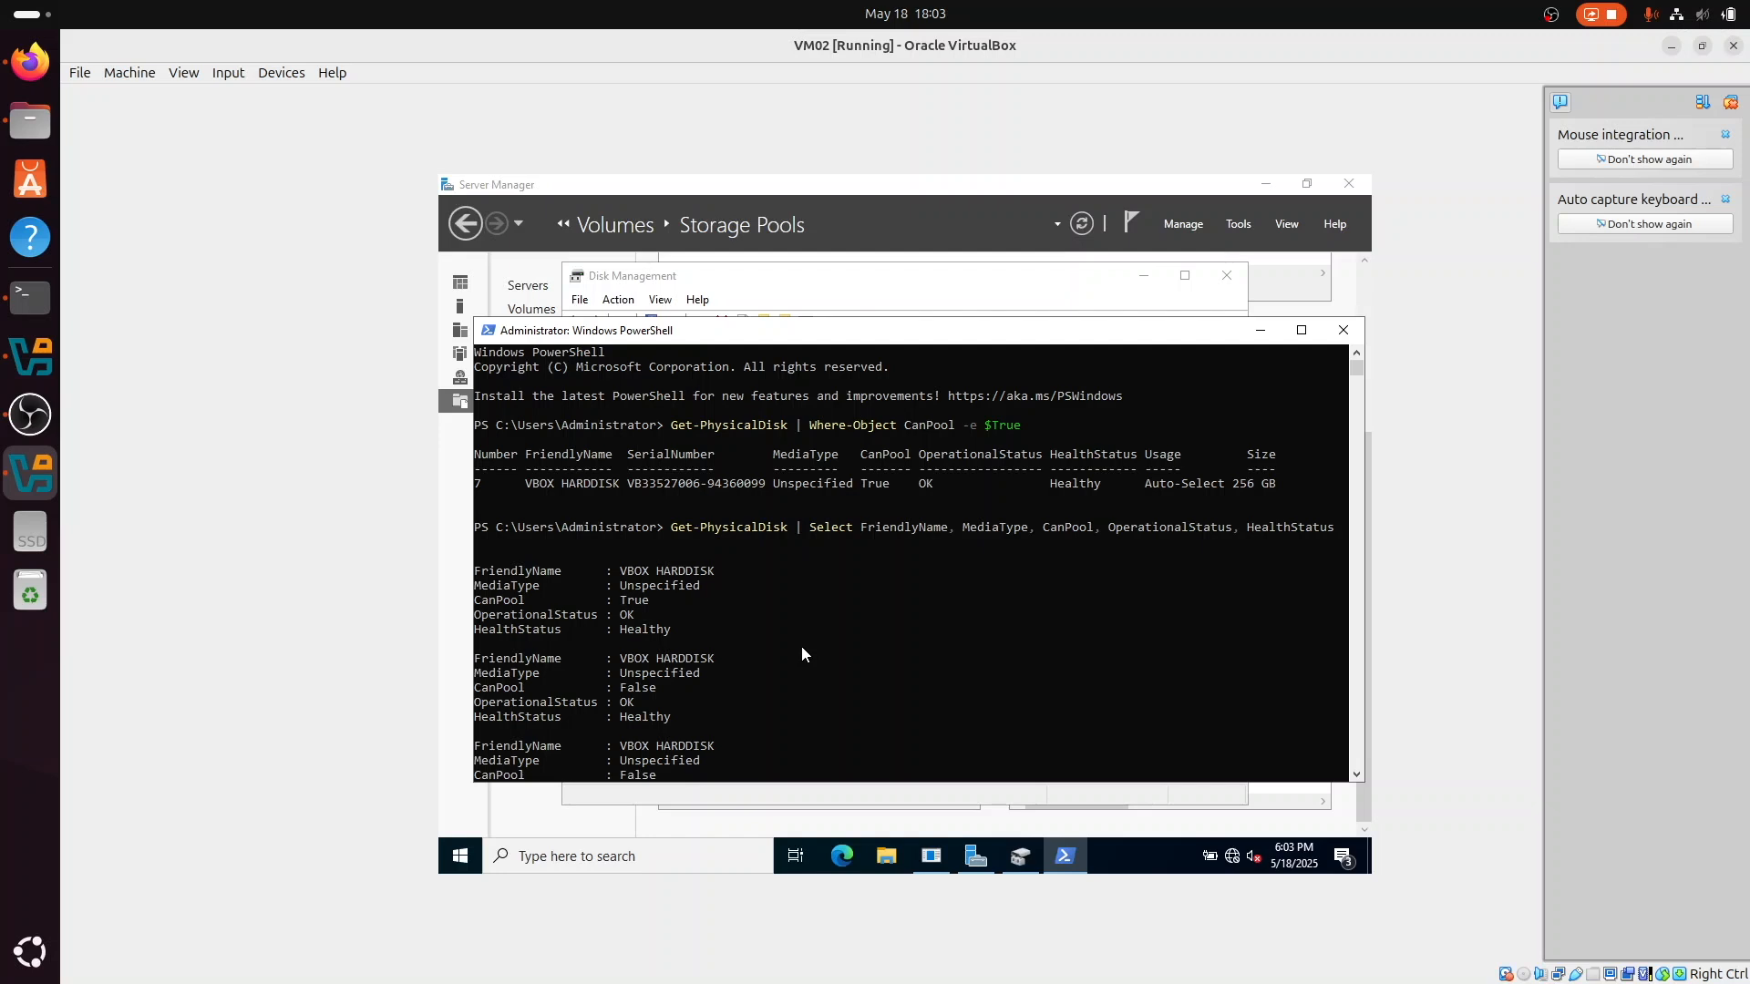
Step: Examine each physical disk's CanPool, operational status, health status and size across the PowerShell listings
{"action": "scroll", "coordinate": [801, 649], "scroll_direction": "down", "scroll_amount": 3}
{"action": "left_click", "coordinate": [681, 574]}
{"action": "scroll", "coordinate": [680, 649], "scroll_direction": "down", "scroll_amount": 2}
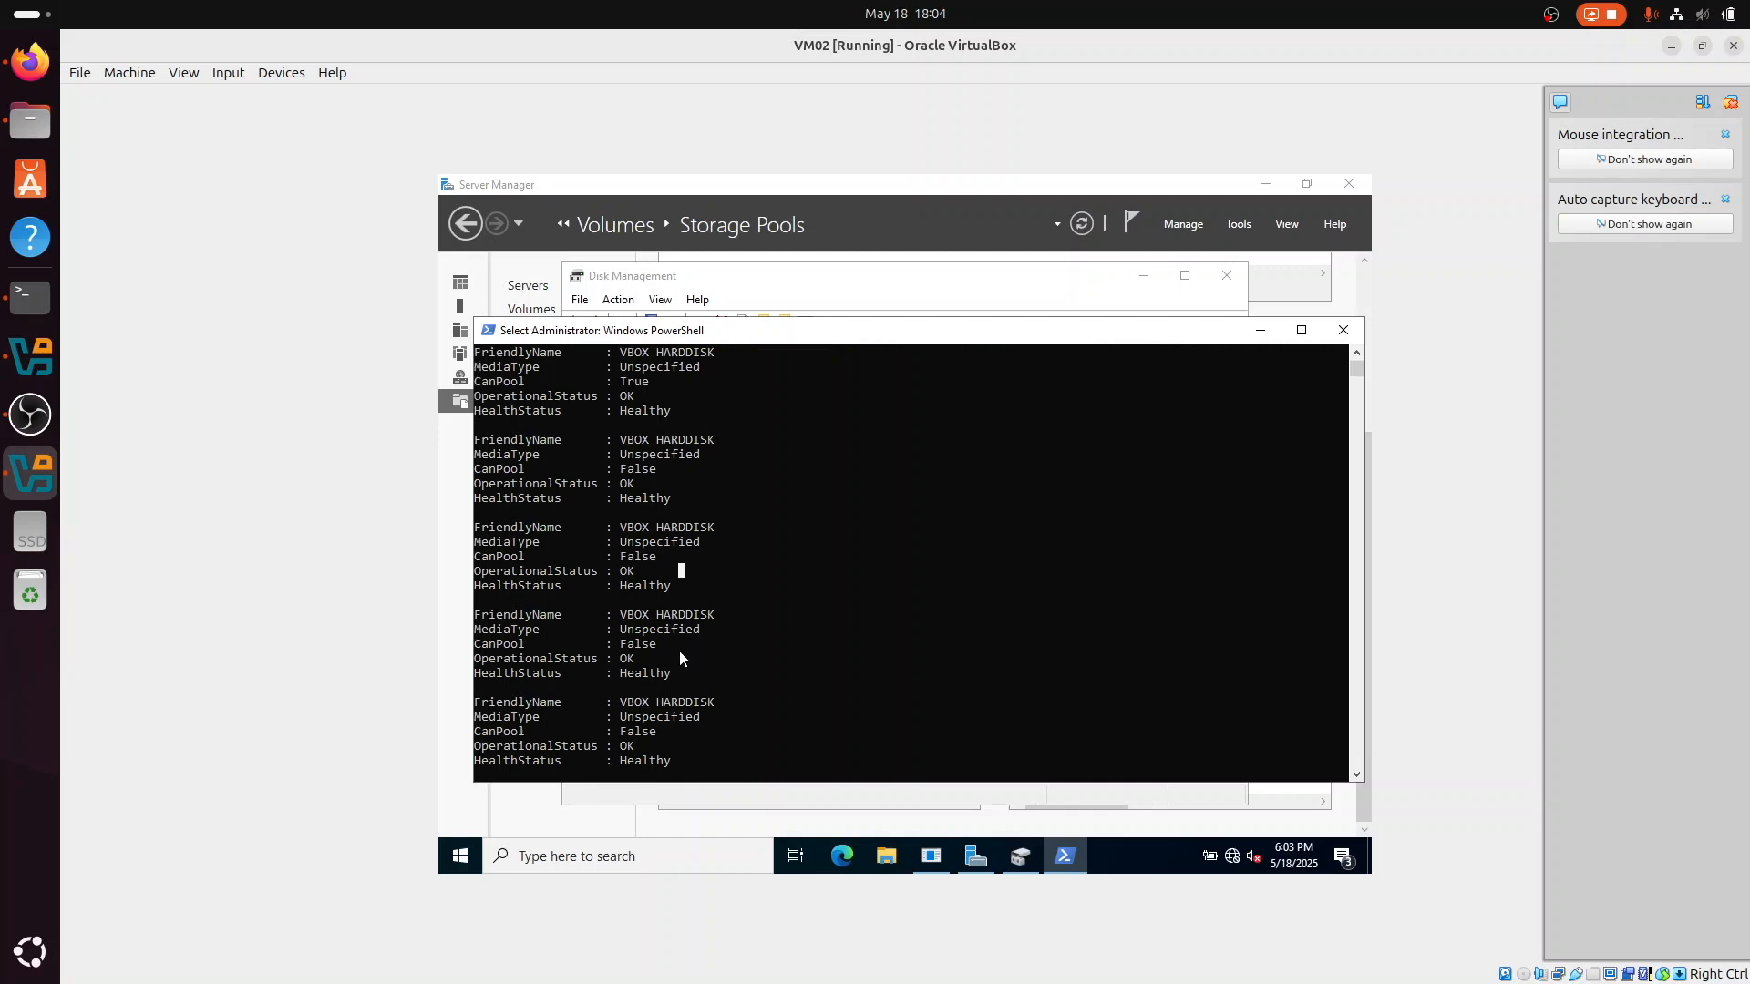
{"action": "scroll", "coordinate": [689, 633], "scroll_direction": "down", "scroll_amount": 2}
{"action": "left_click", "coordinate": [685, 557]}
{"action": "left_click", "coordinate": [704, 658]}
{"action": "scroll", "coordinate": [706, 711], "scroll_direction": "down", "scroll_amount": 3}
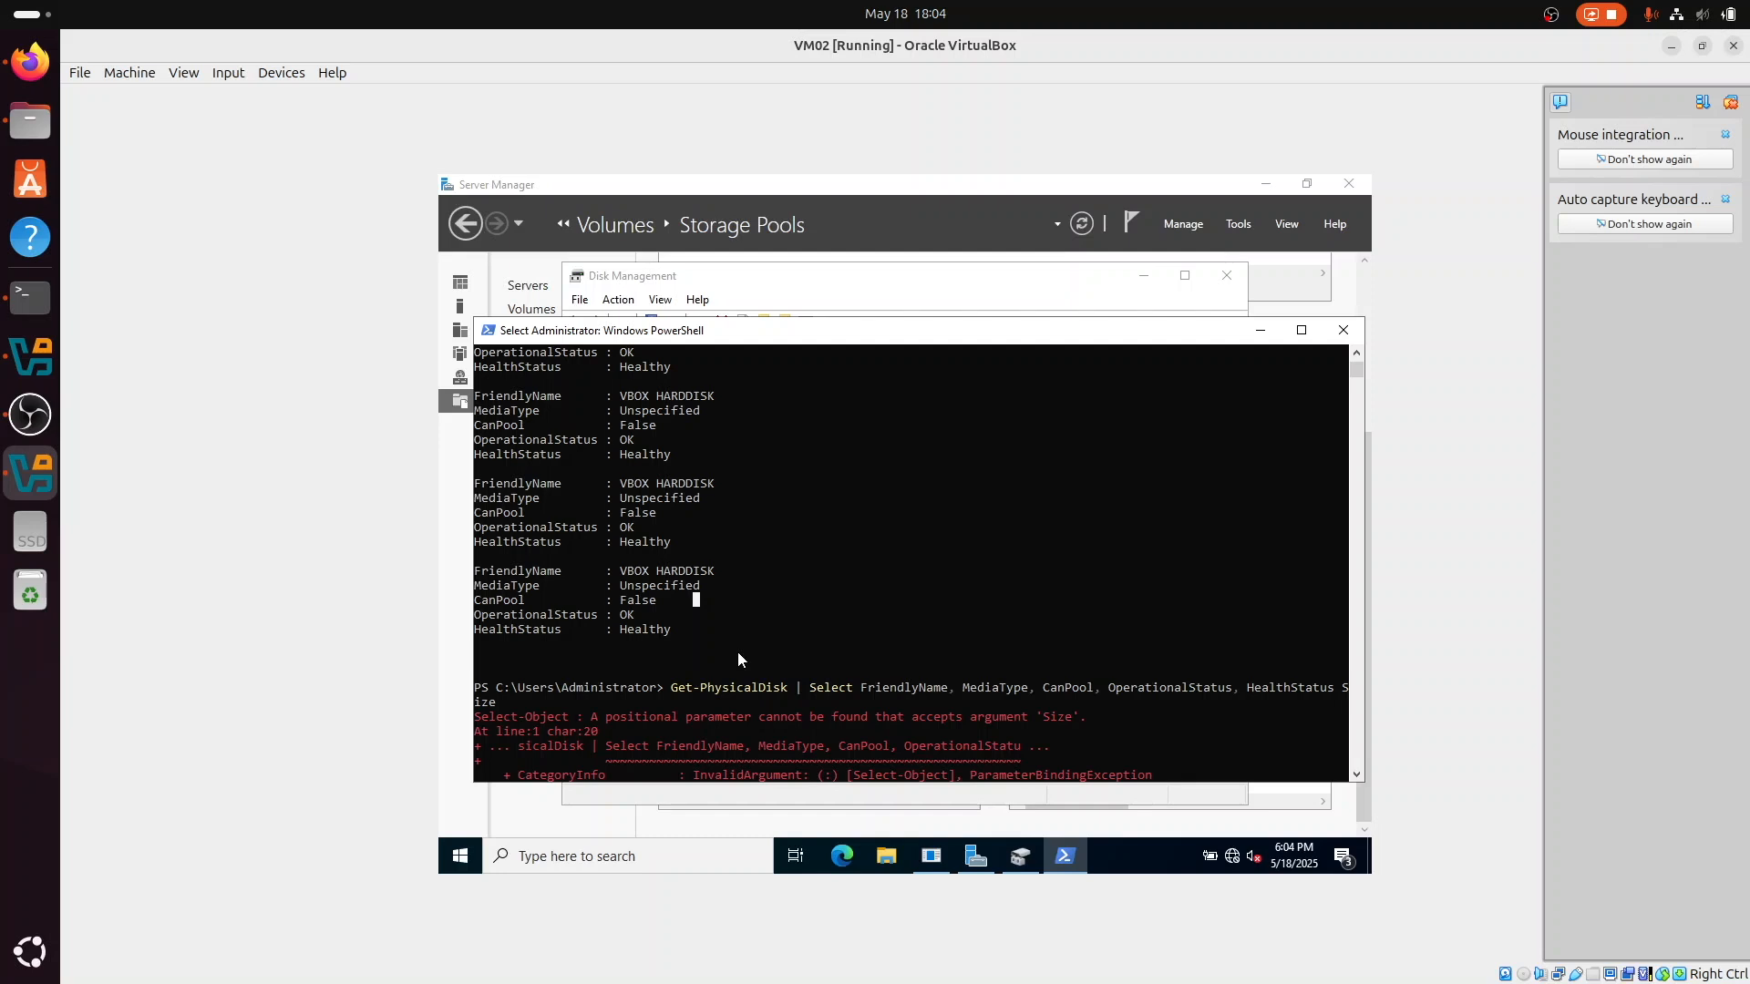
{"action": "scroll", "coordinate": [784, 674], "scroll_direction": "down", "scroll_amount": 5}
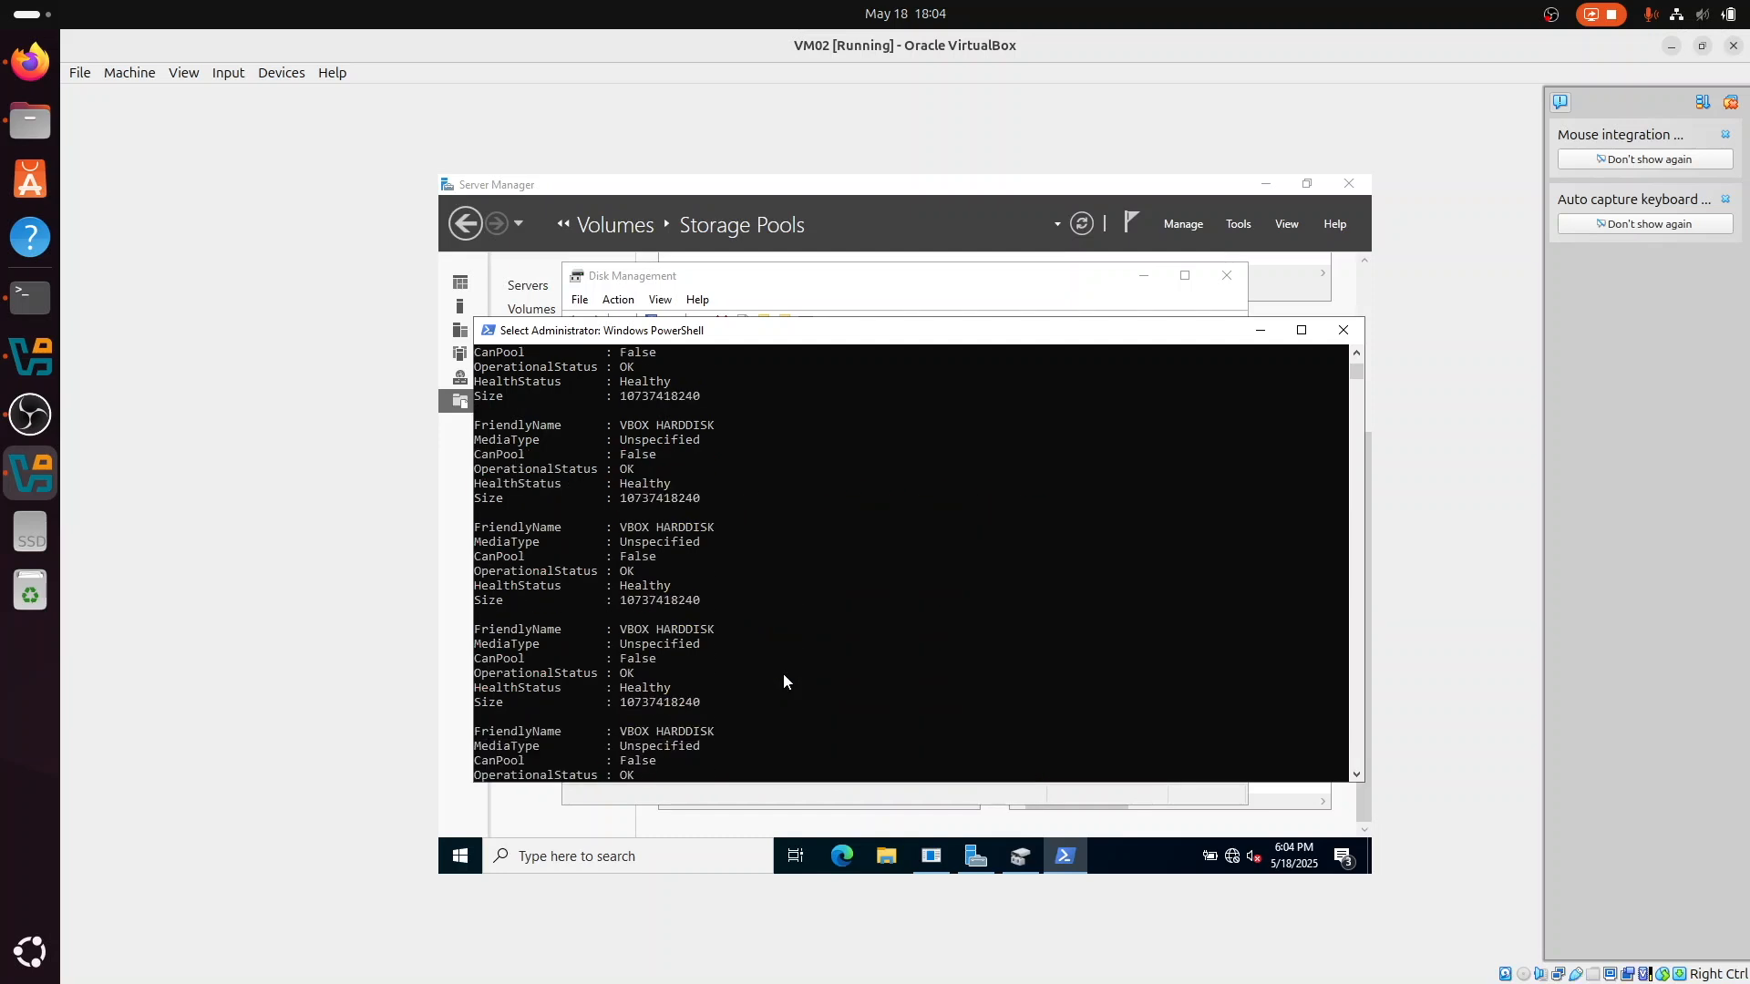
{"action": "scroll", "coordinate": [783, 674], "scroll_direction": "up", "scroll_amount": 5}
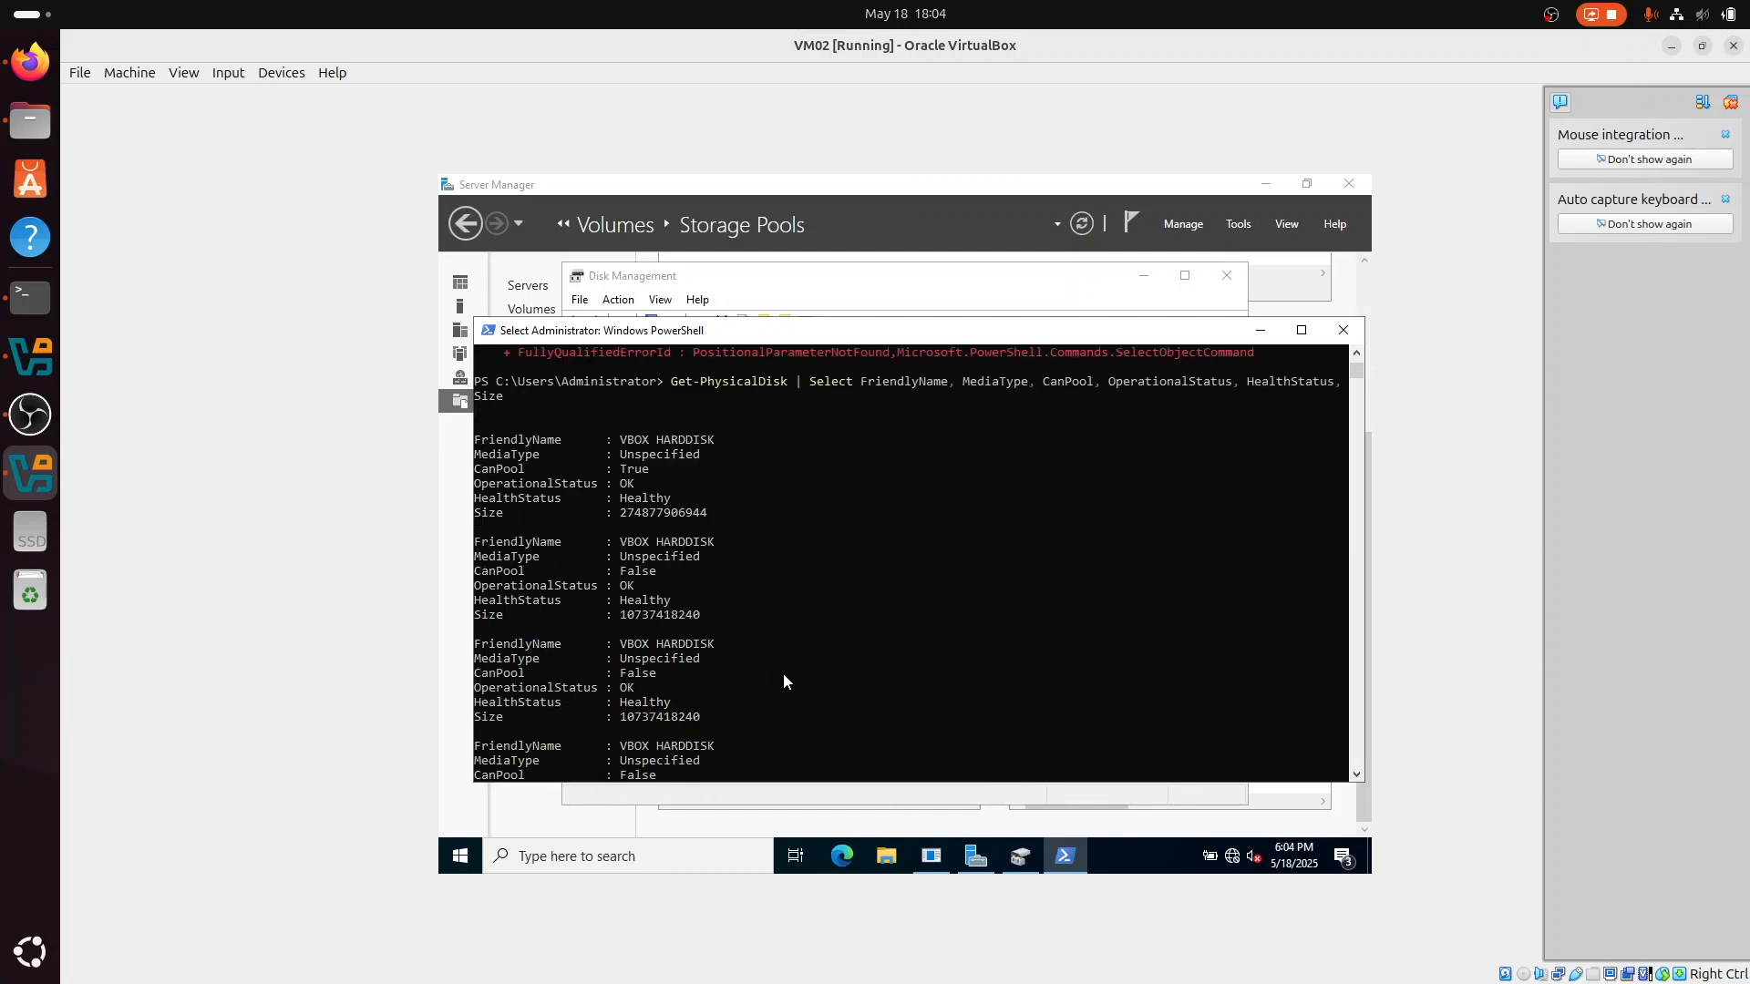
Step: Review the remaining disk entries in the PowerShell listing, checking their pooling eligibility, status, health and size
{"action": "scroll", "coordinate": [784, 682], "scroll_direction": "down", "scroll_amount": 1}
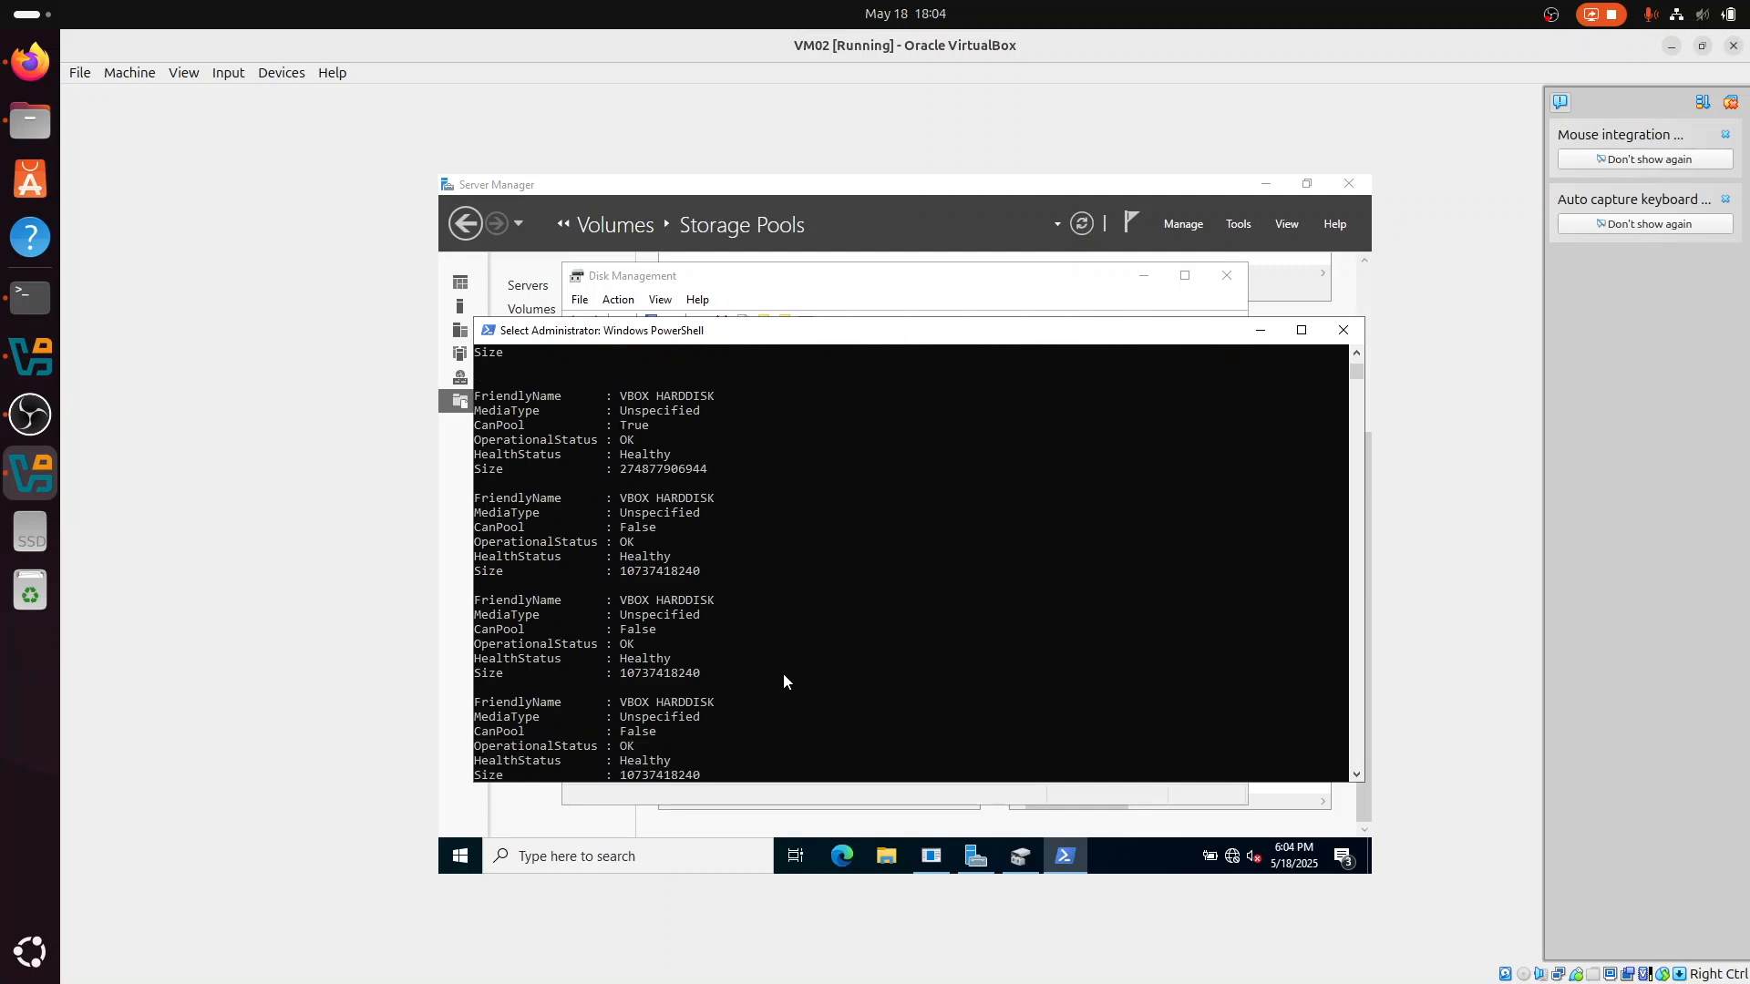
{"action": "scroll", "coordinate": [784, 682], "scroll_direction": "down", "scroll_amount": 3}
{"action": "scroll", "coordinate": [784, 682], "scroll_direction": "down", "scroll_amount": 4}
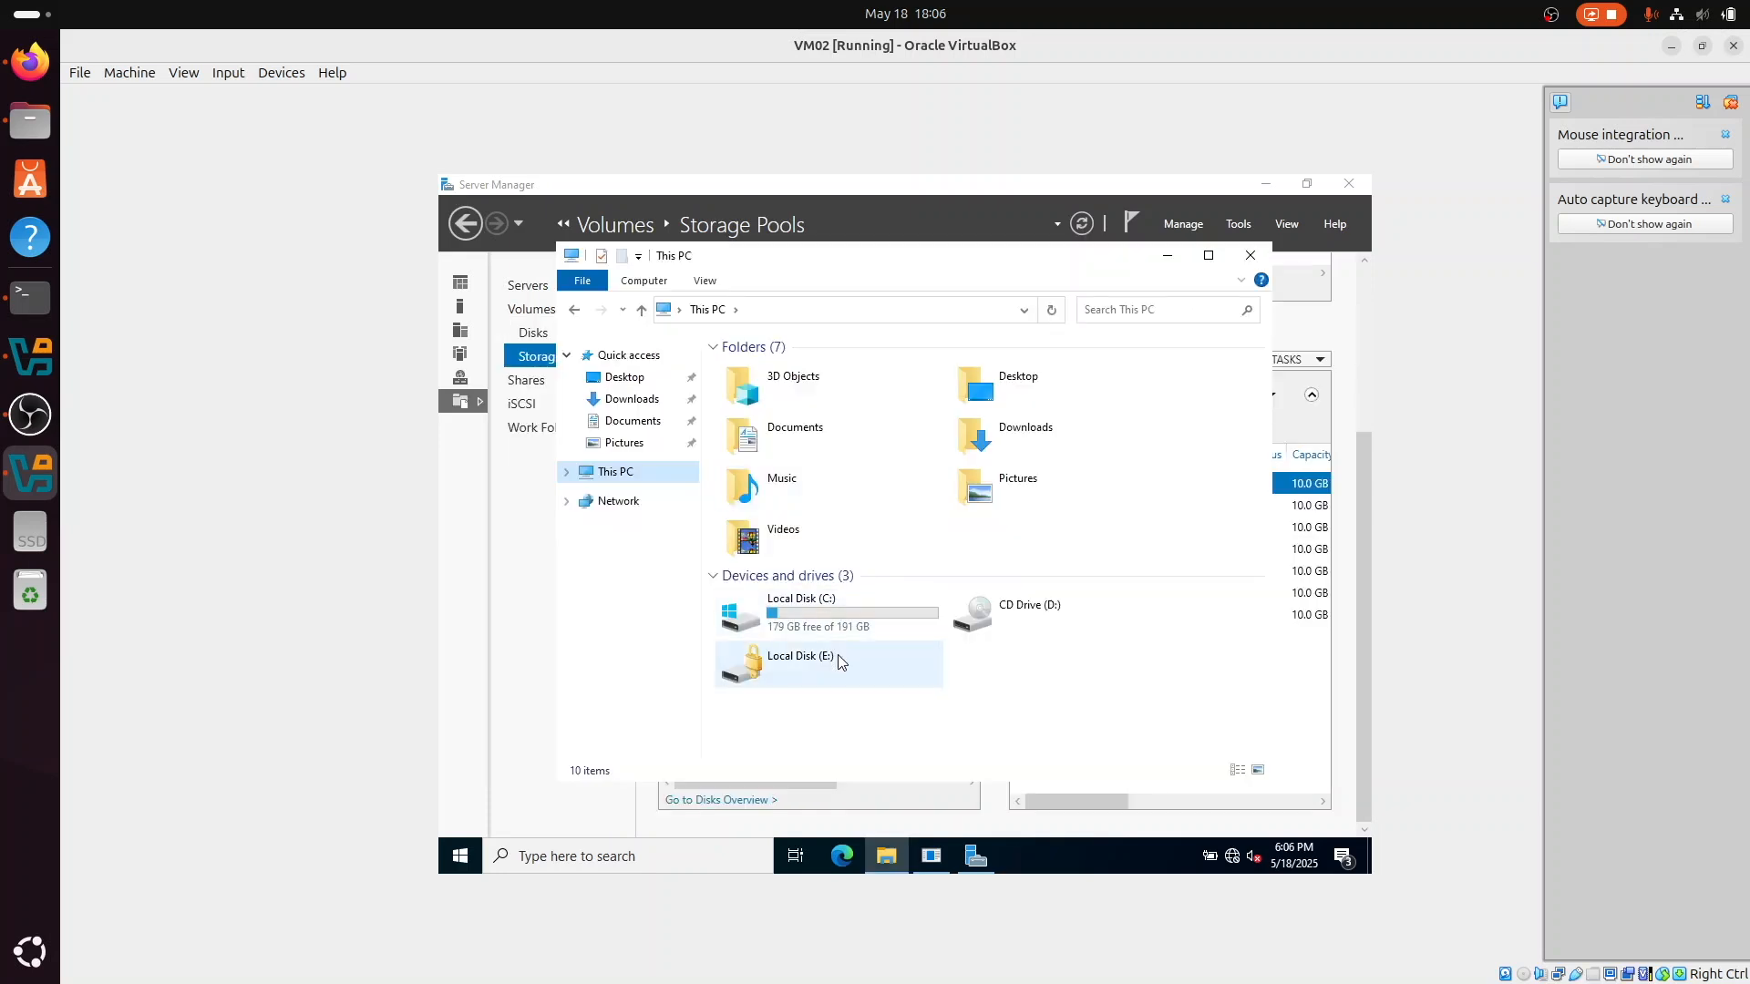
Step: Unlock the BitLocker-protected Local Disk (E:) by entering the drive password
{"action": "left_click", "coordinate": [838, 654]}
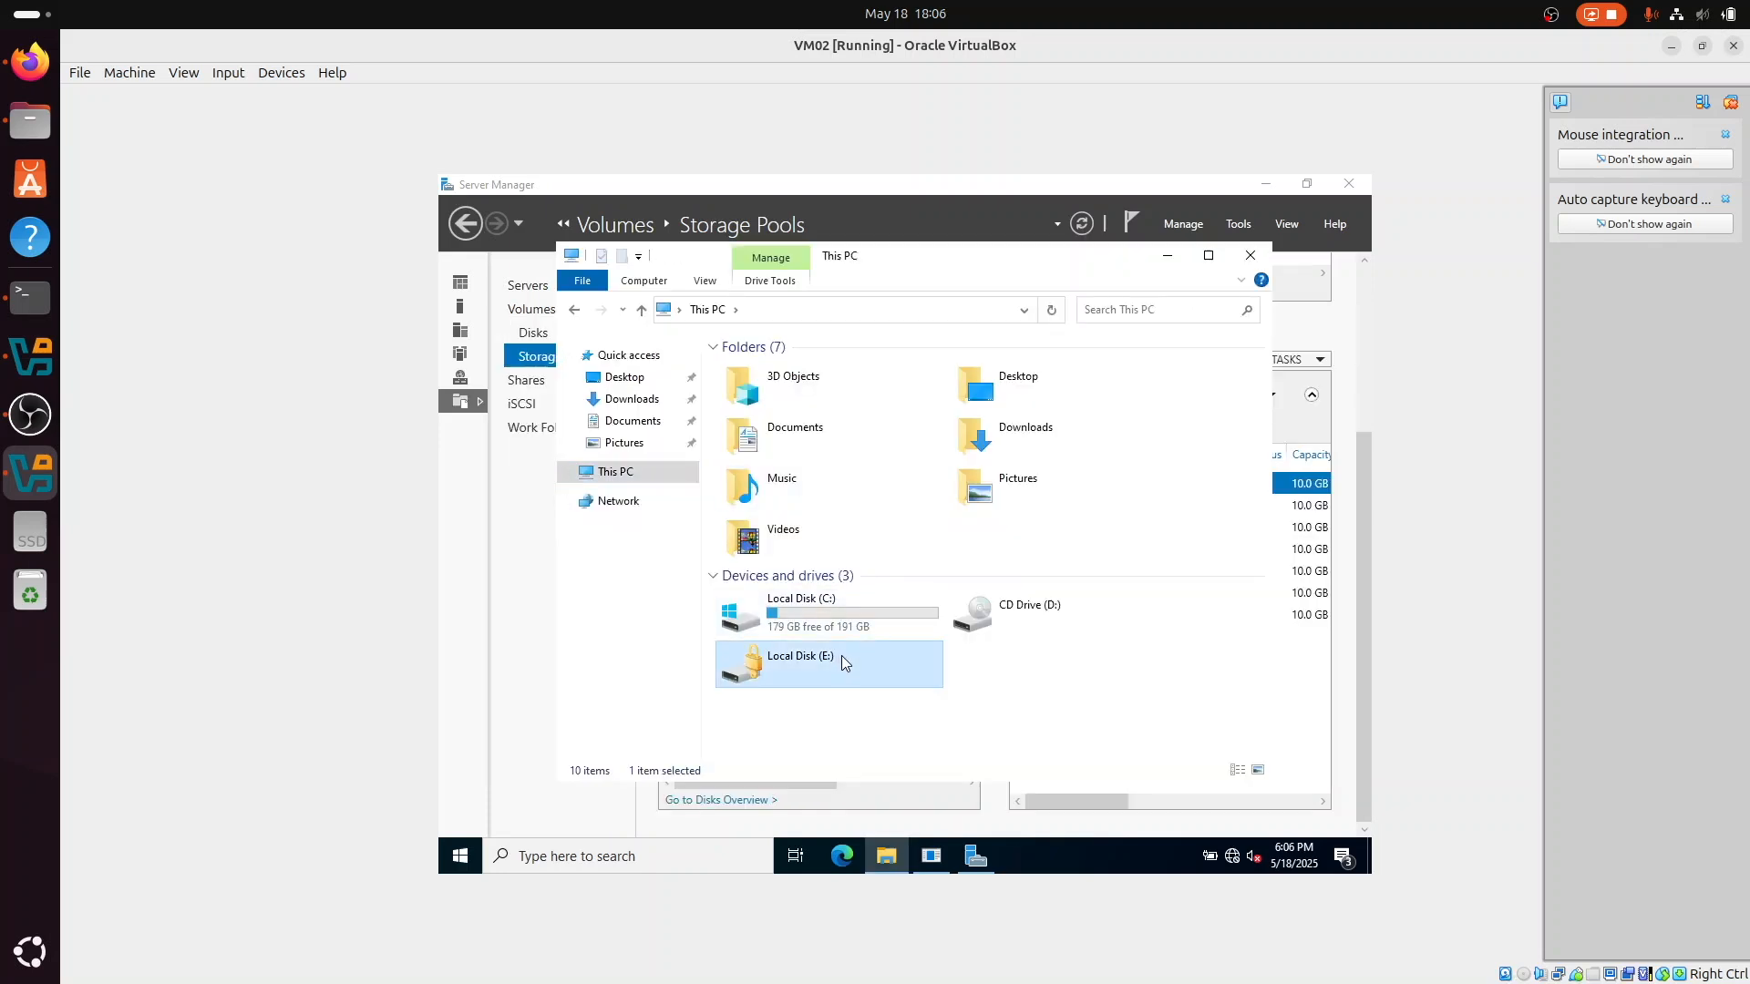
{"action": "double_click", "coordinate": [847, 660]}
{"action": "type", "text": "•••••••"}
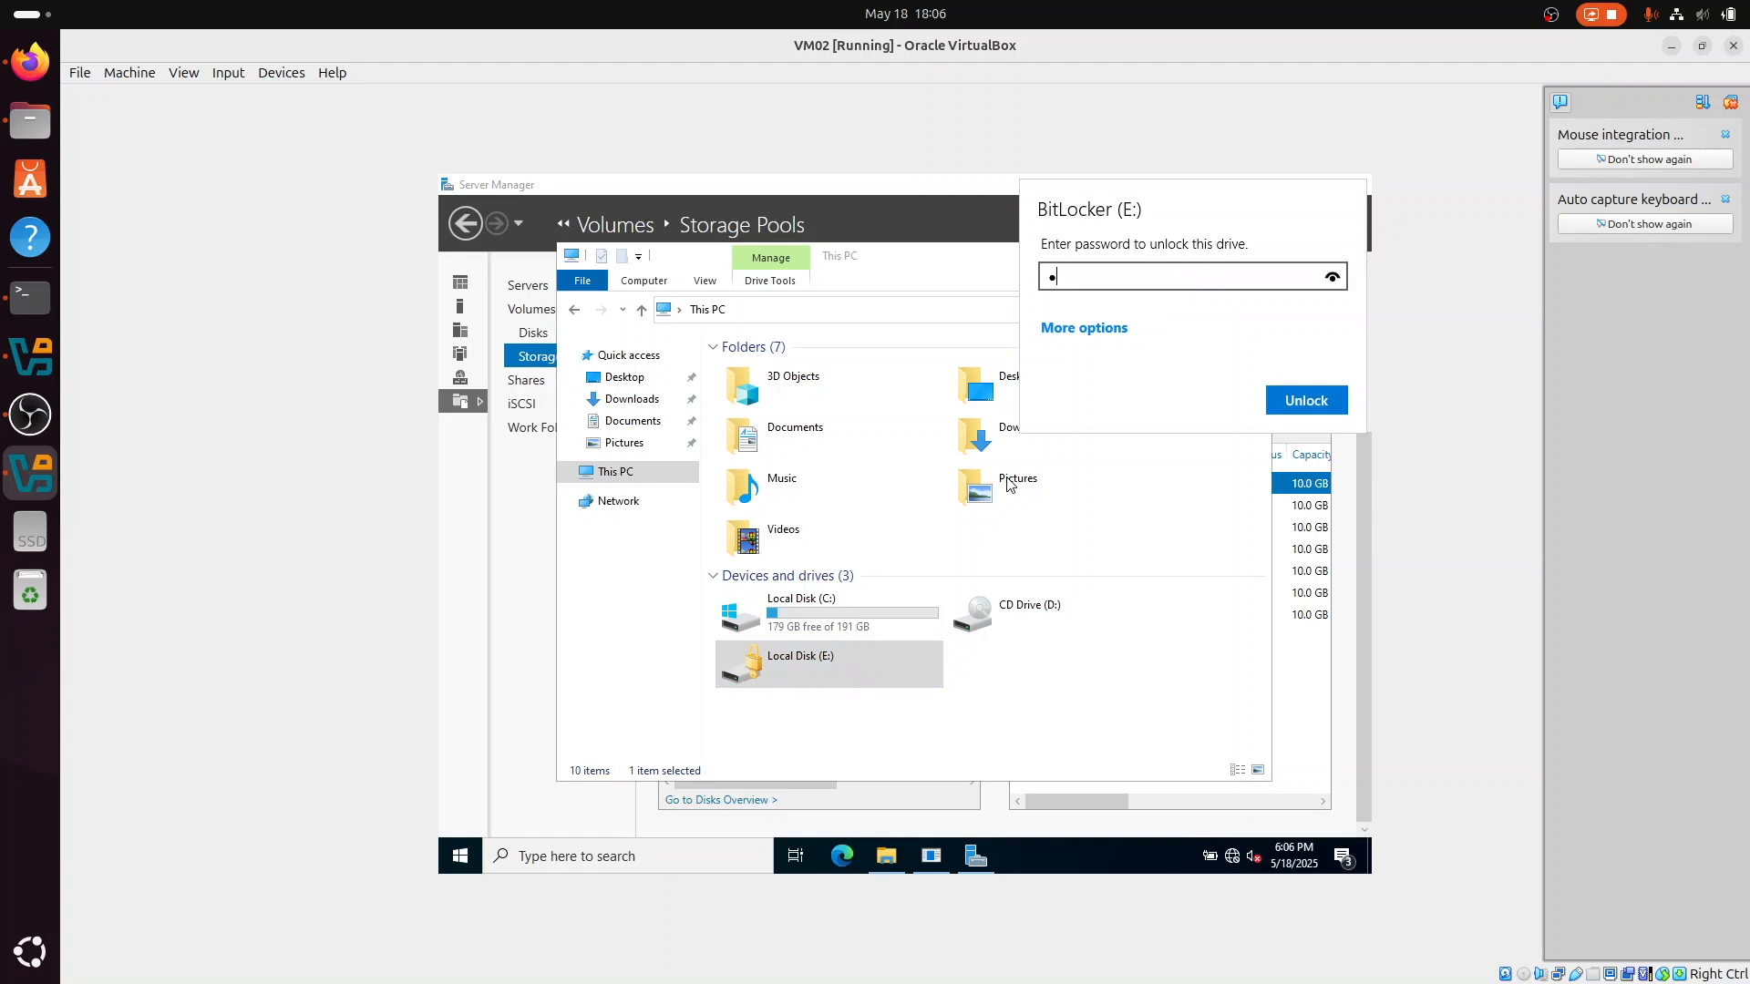
{"action": "type", "text": "•••"}
{"action": "left_click", "coordinate": [1294, 405]}
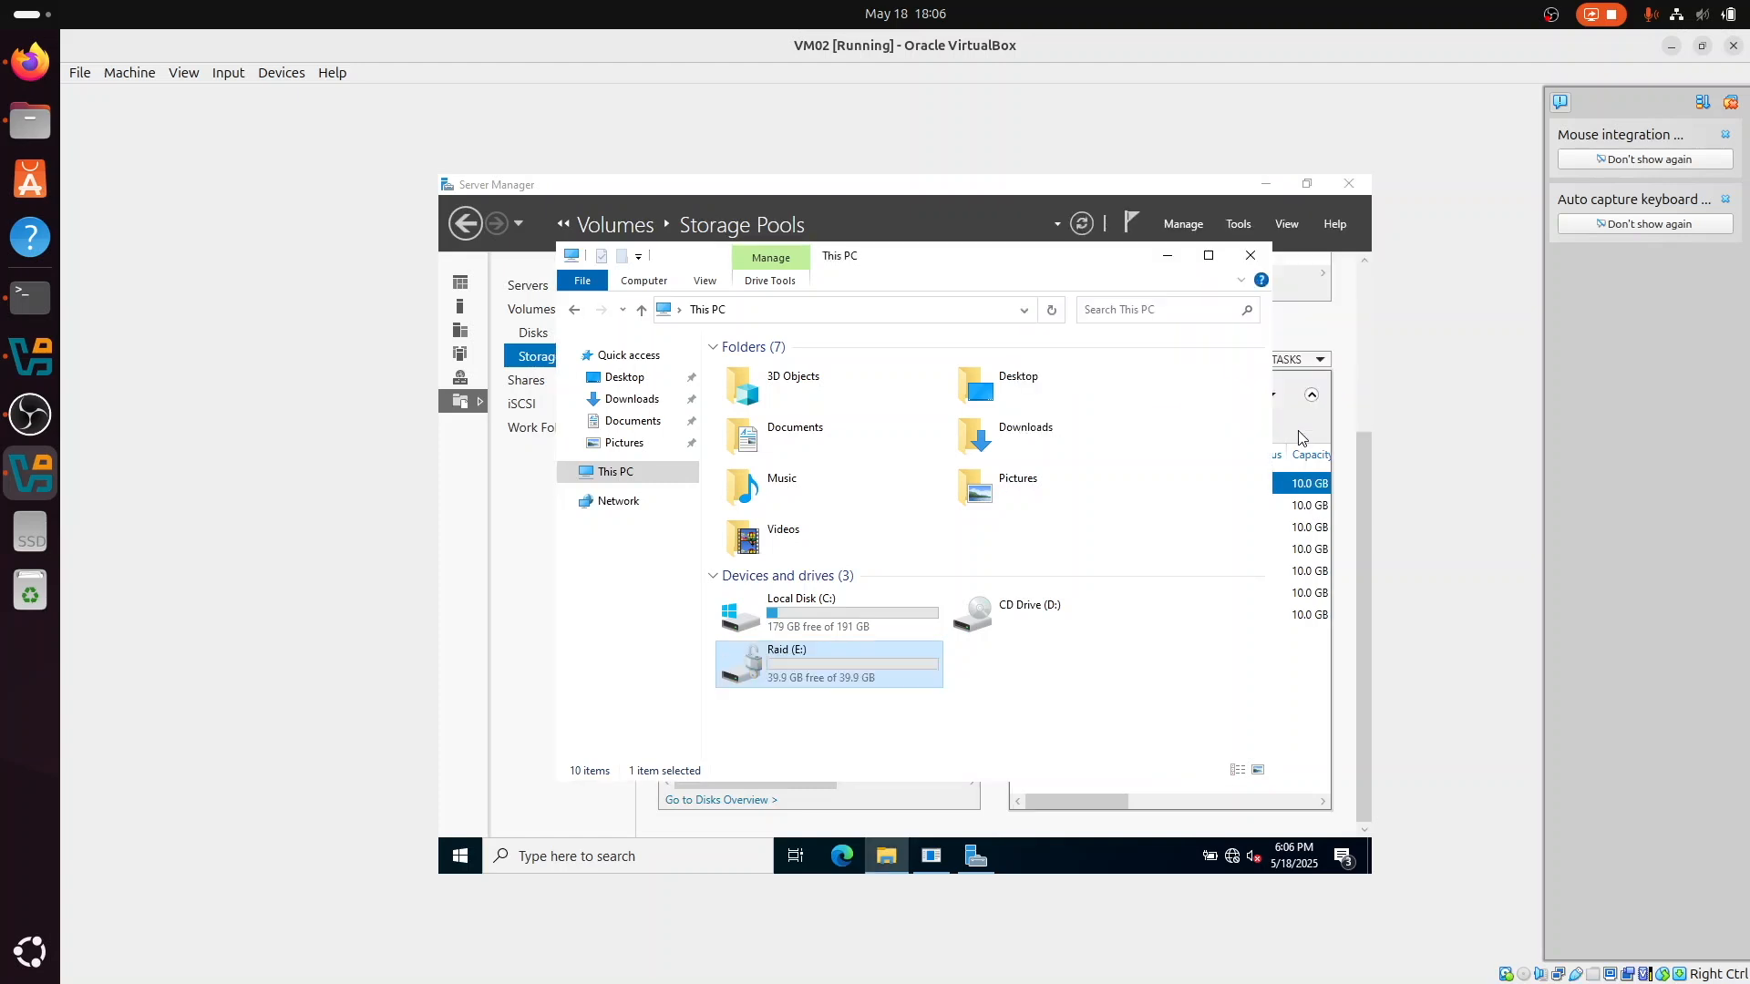
Step: Create a text document named "raid ok" inside the shared folder on the Raid (E:) drive
{"action": "double_click", "coordinate": [898, 669]}
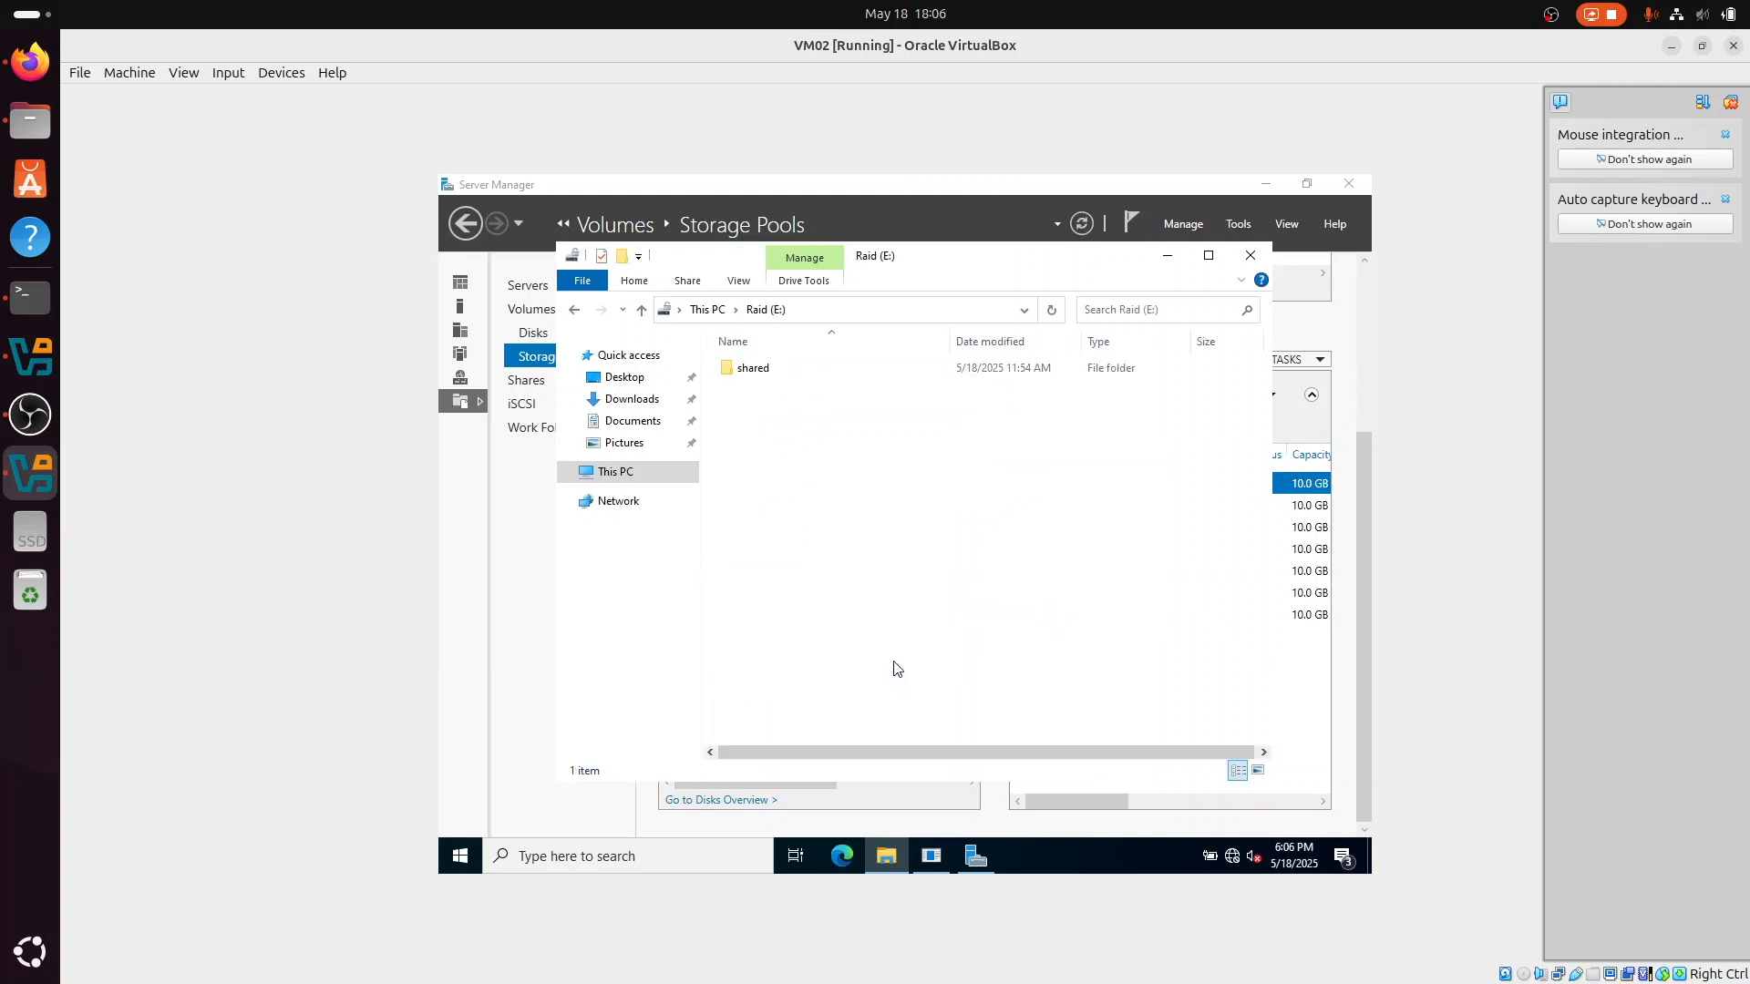
{"action": "double_click", "coordinate": [850, 370]}
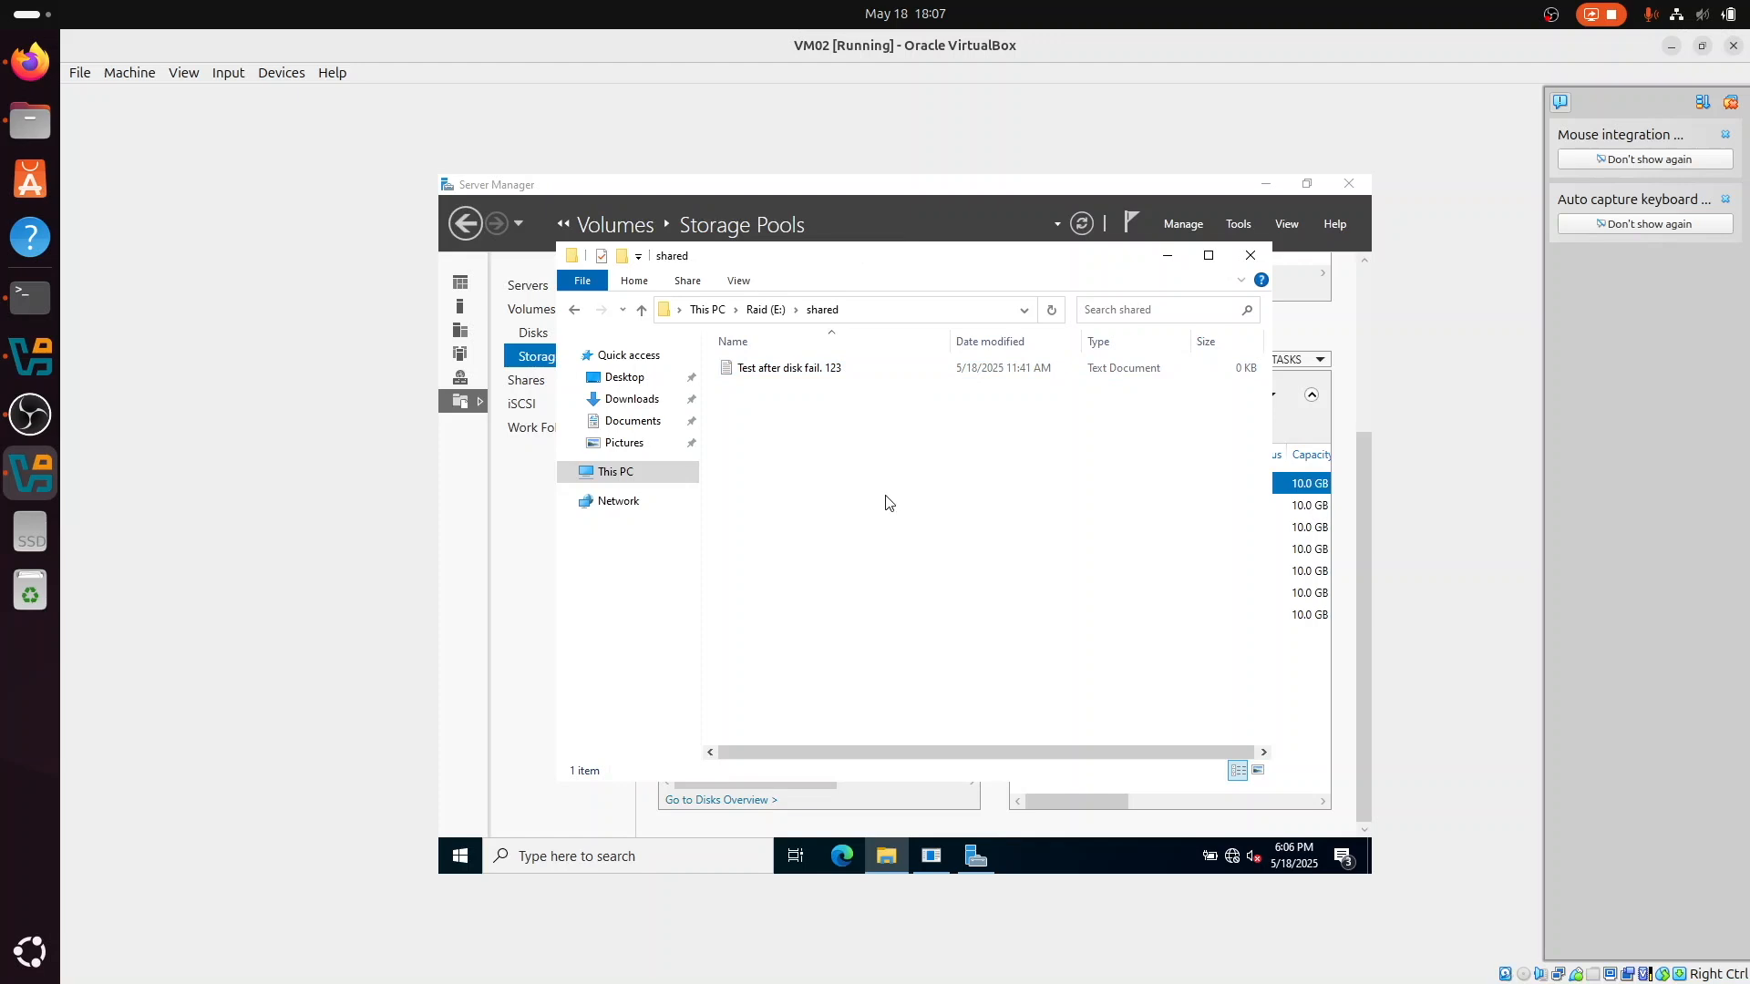
{"action": "right_click", "coordinate": [910, 462]}
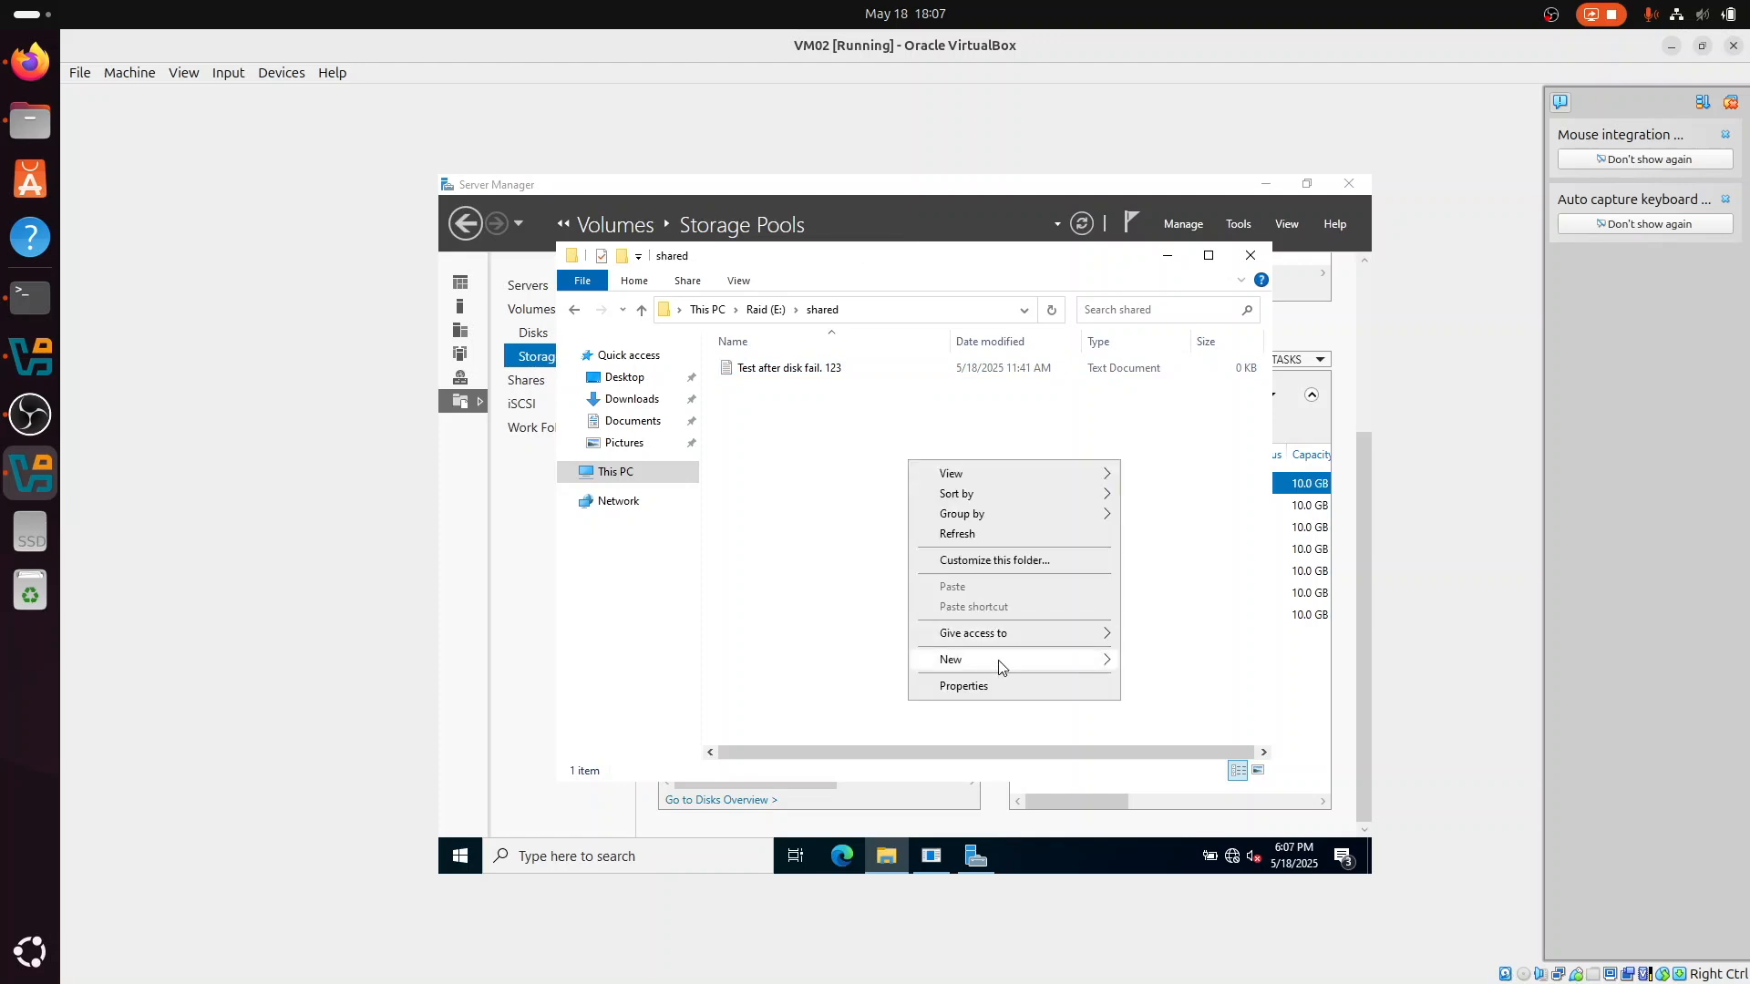
{"action": "mouse_move", "coordinate": [998, 661]}
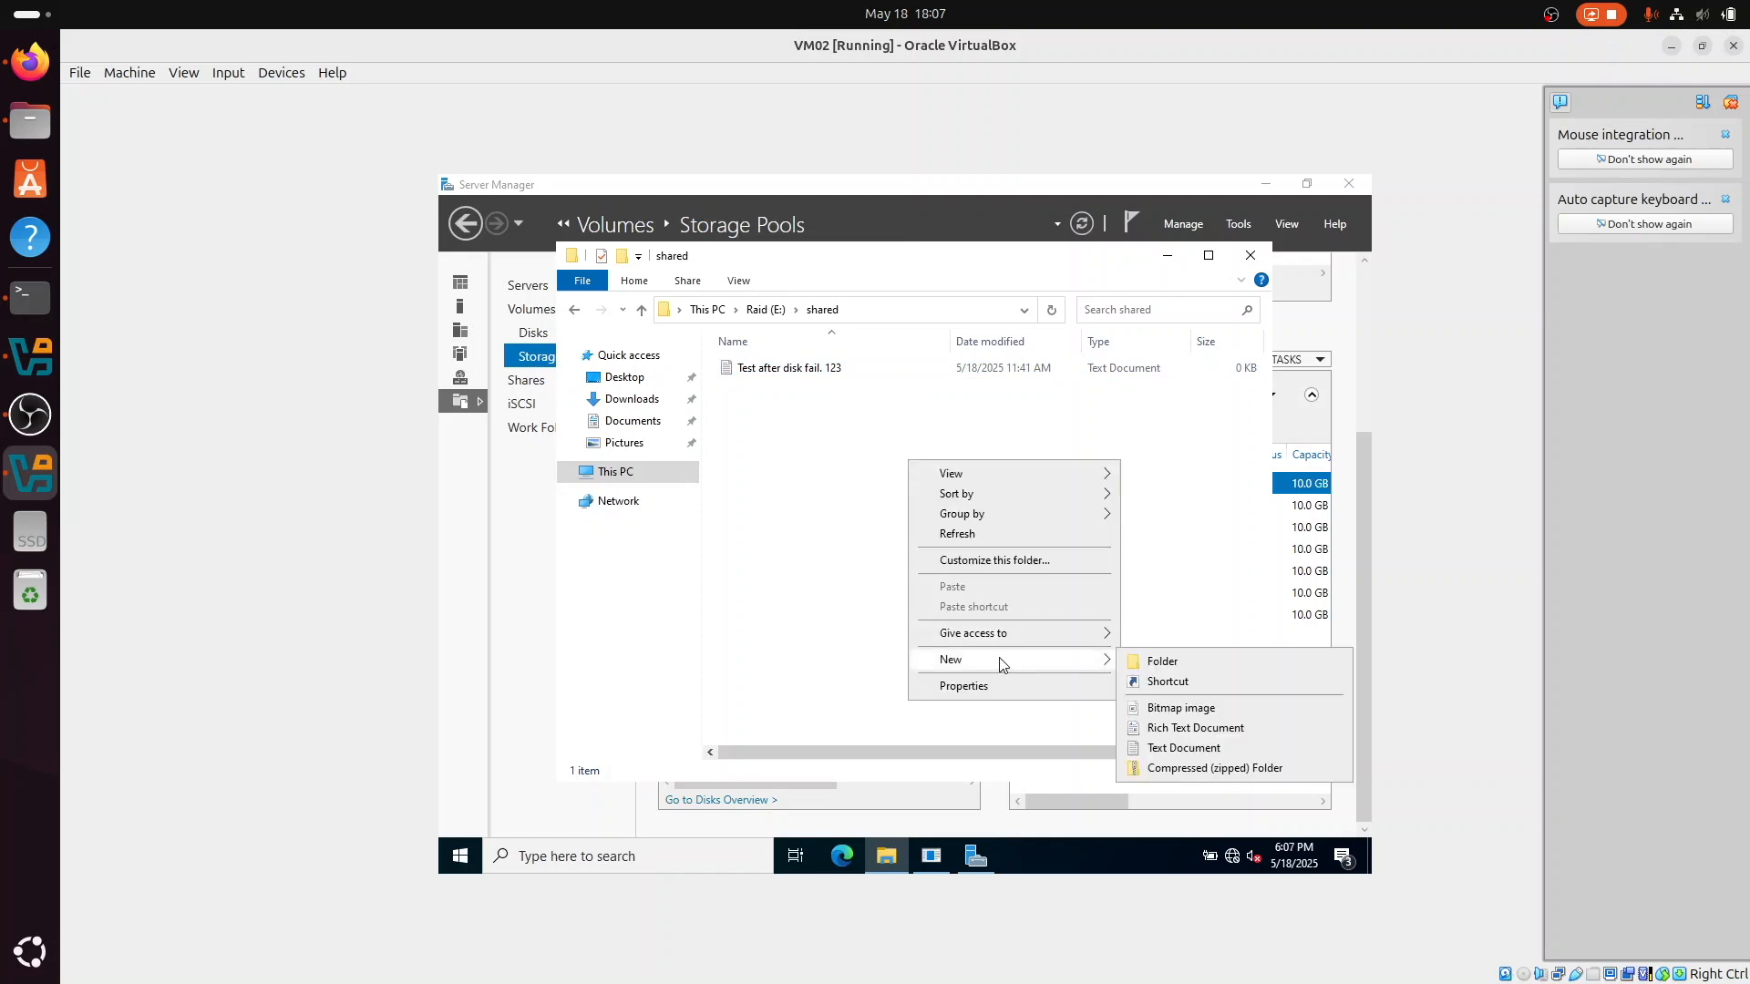
{"action": "left_click", "coordinate": [1199, 747]}
{"action": "type", "text": "raid ok"}
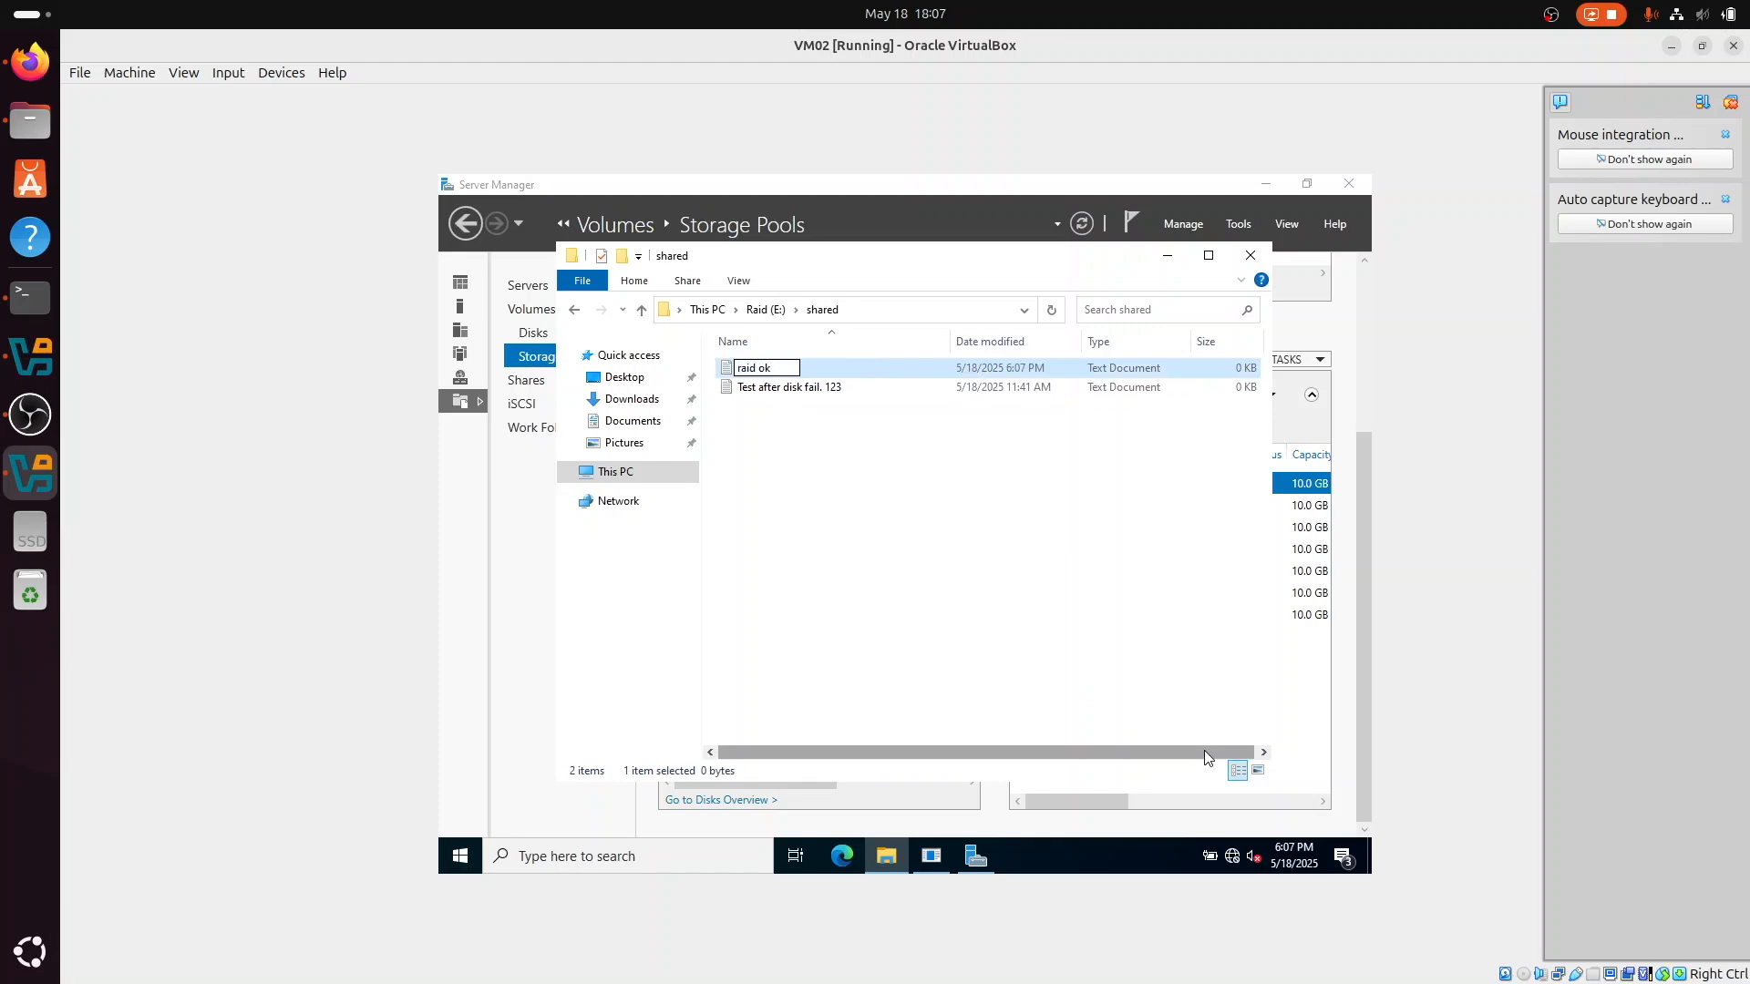
{"action": "key", "text": "Return"}
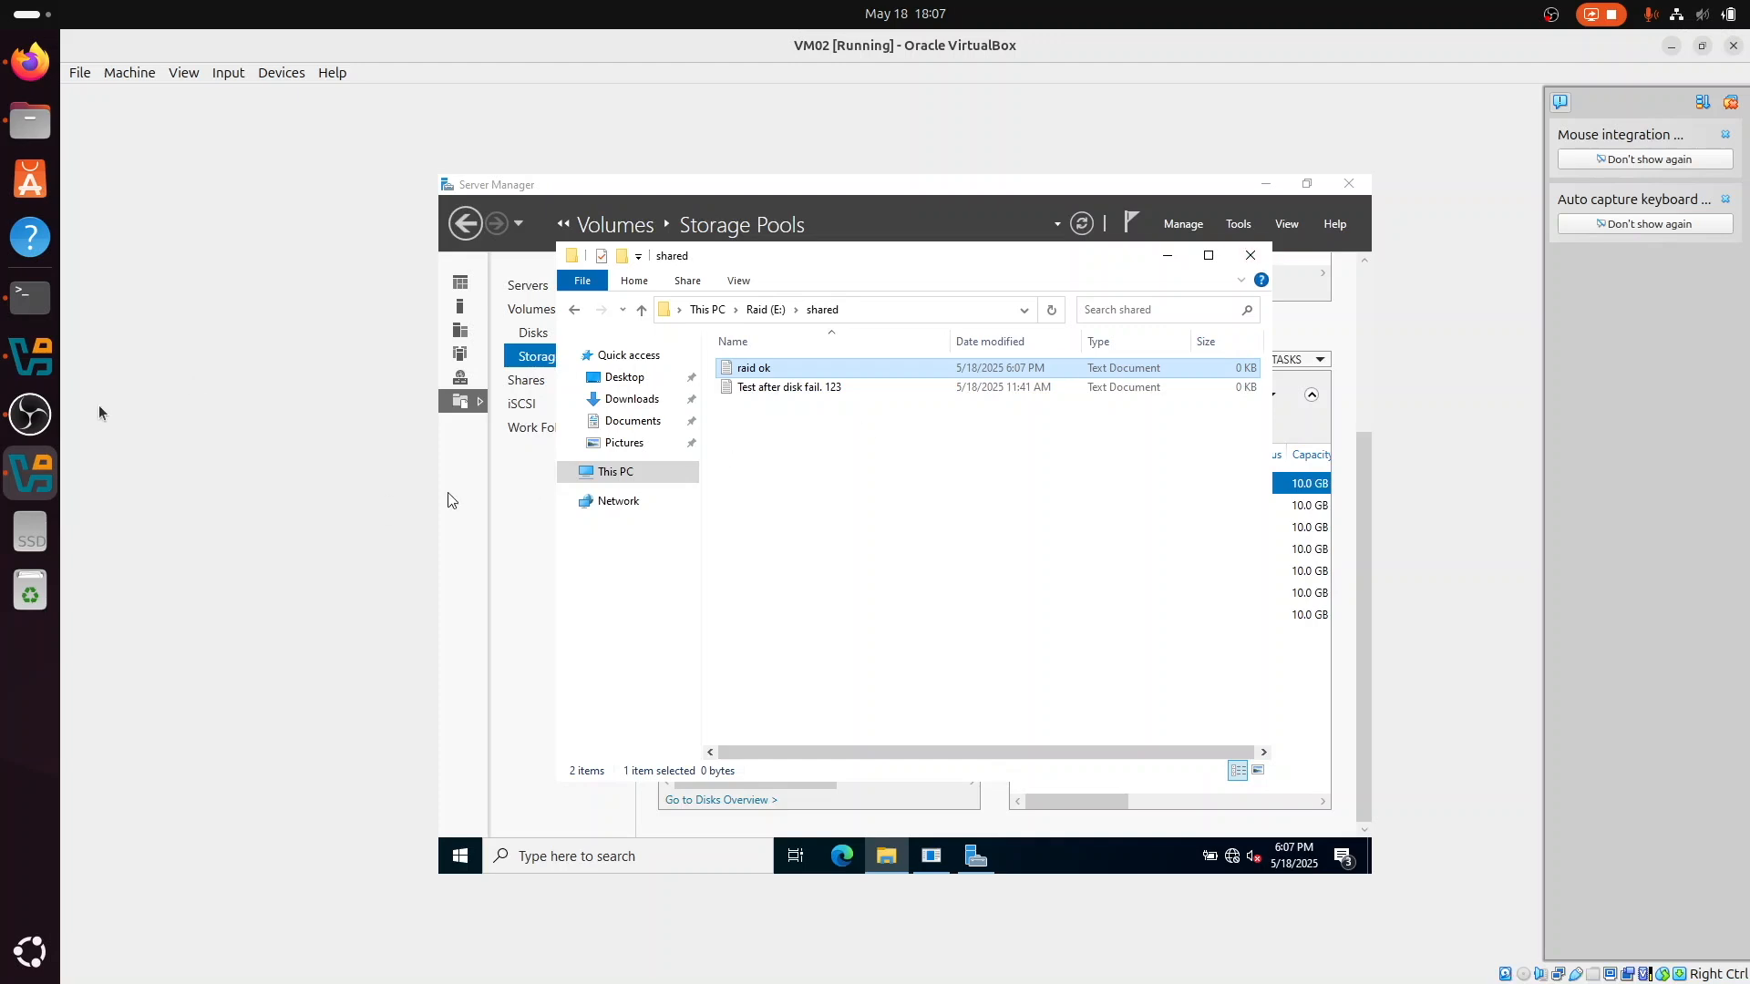
Step: Start VM03 from the VirtualBox Manager and sign in to its preselected user account by entering the account password
{"action": "left_click", "coordinate": [30, 355]}
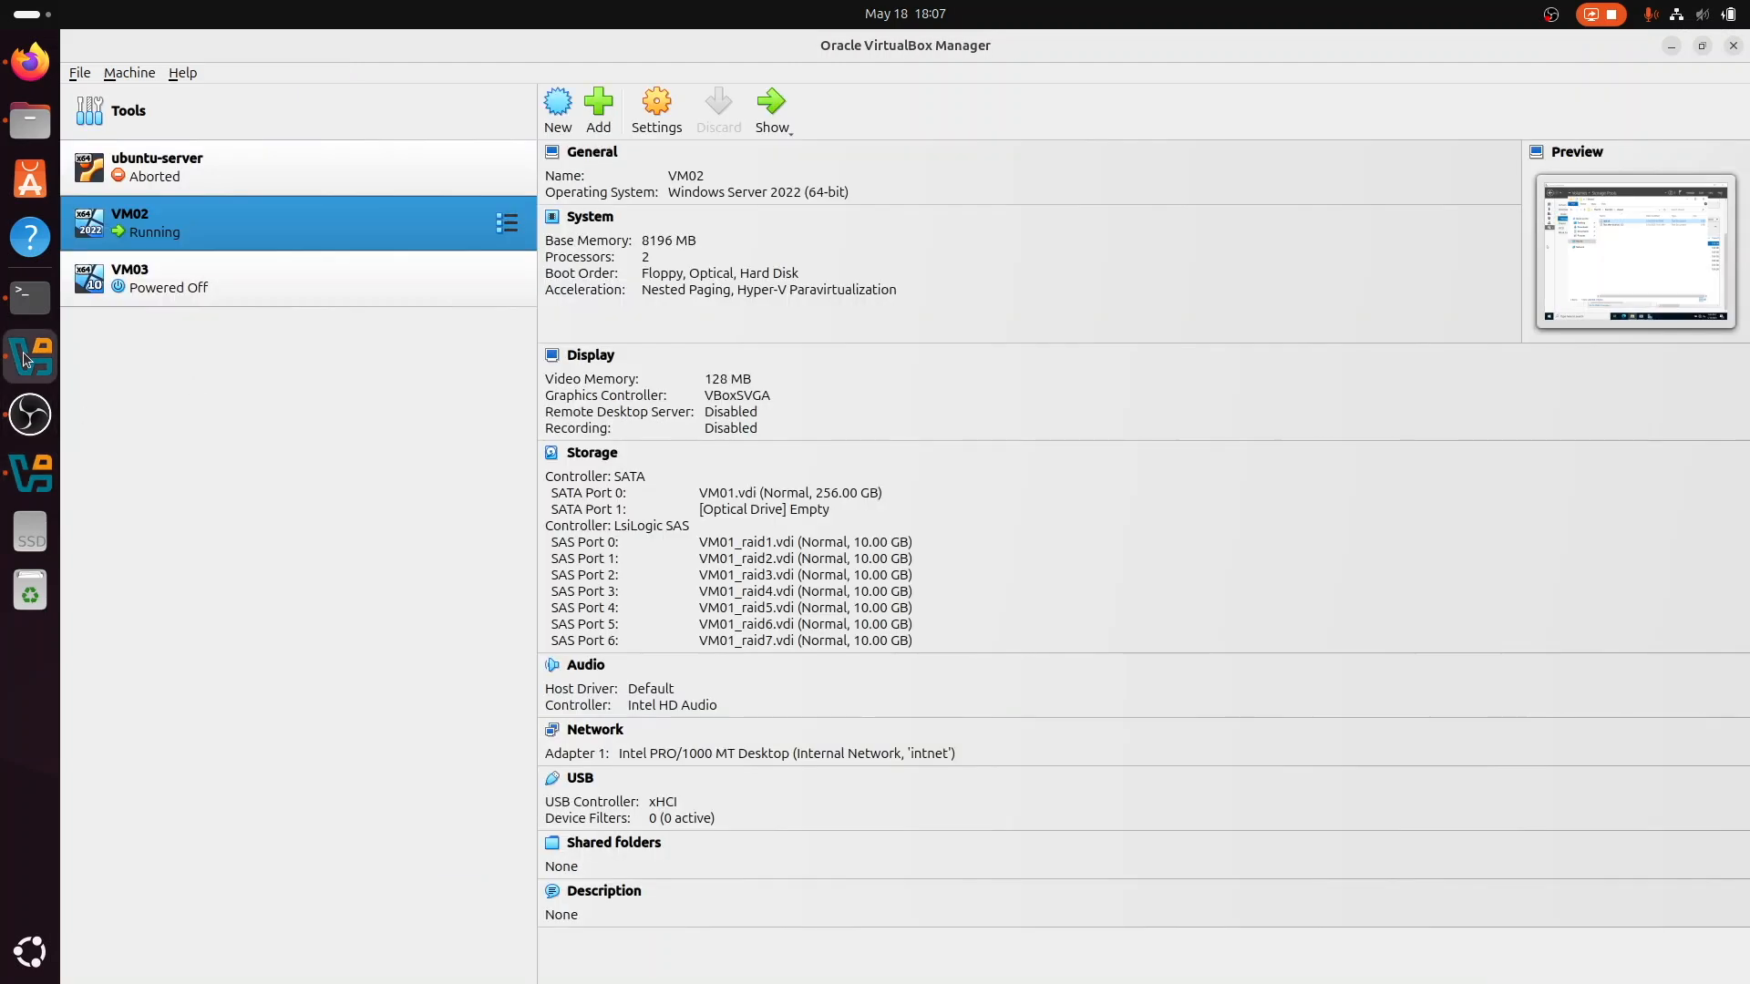
{"action": "left_click", "coordinate": [330, 255]}
{"action": "left_click", "coordinate": [777, 127]}
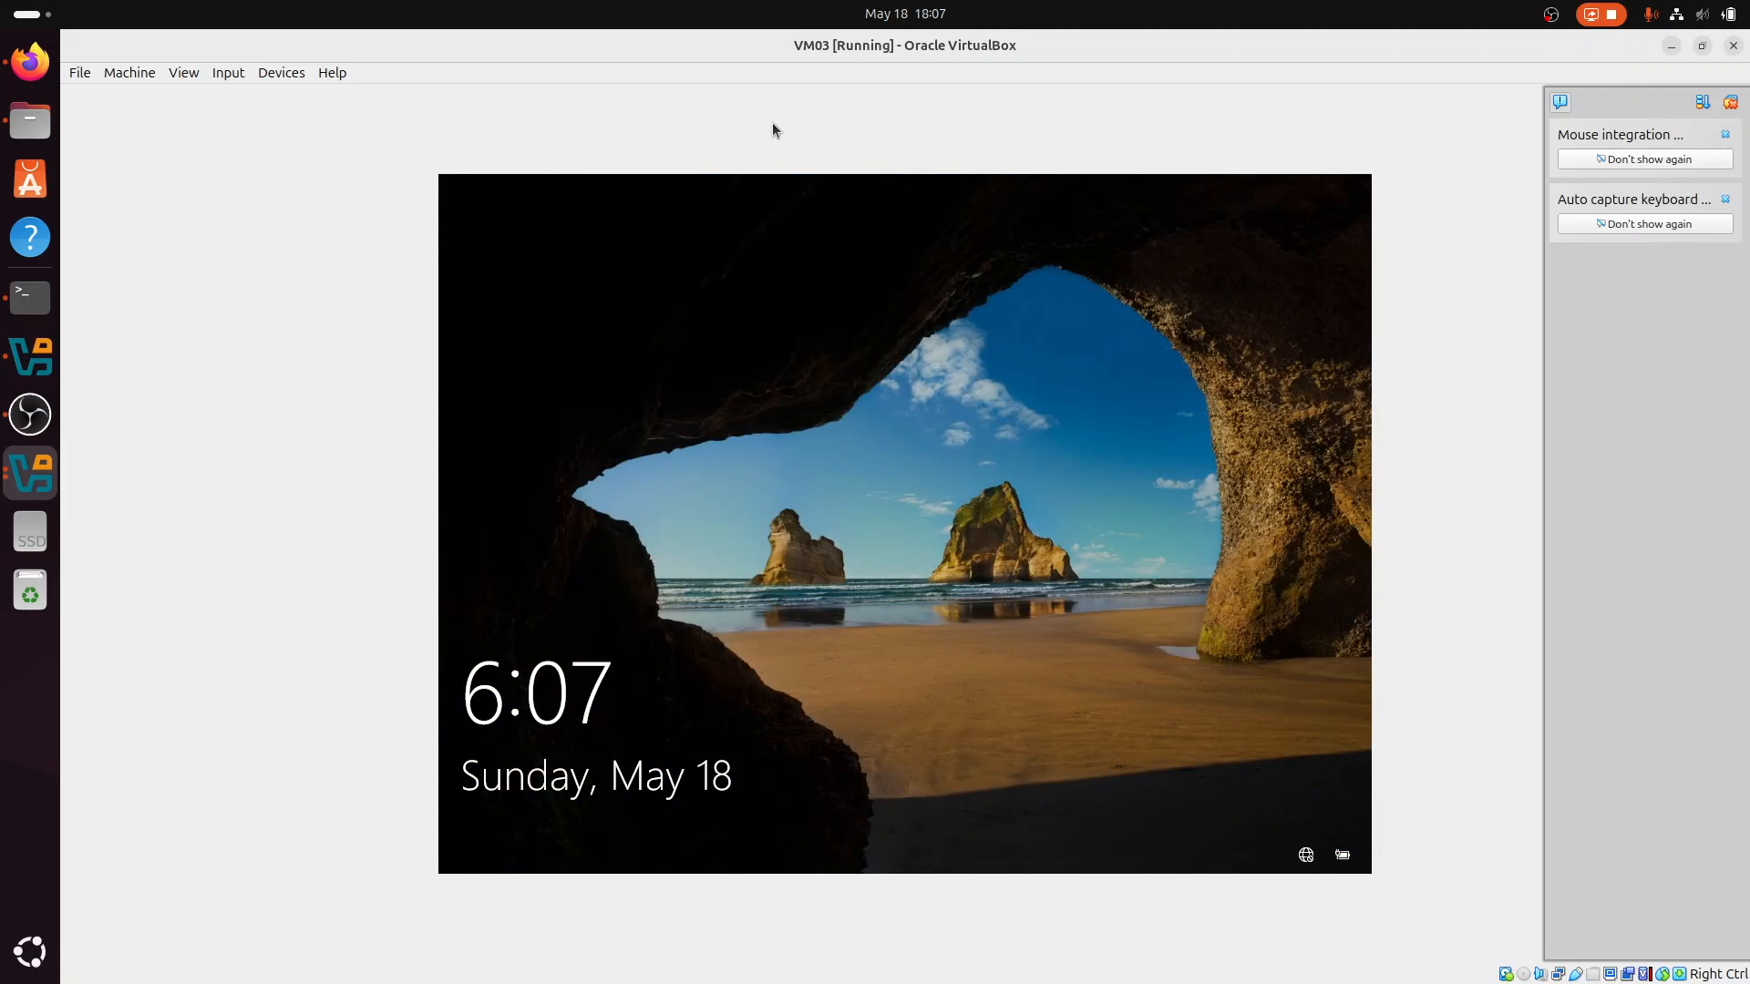
{"action": "key", "text": "space"}
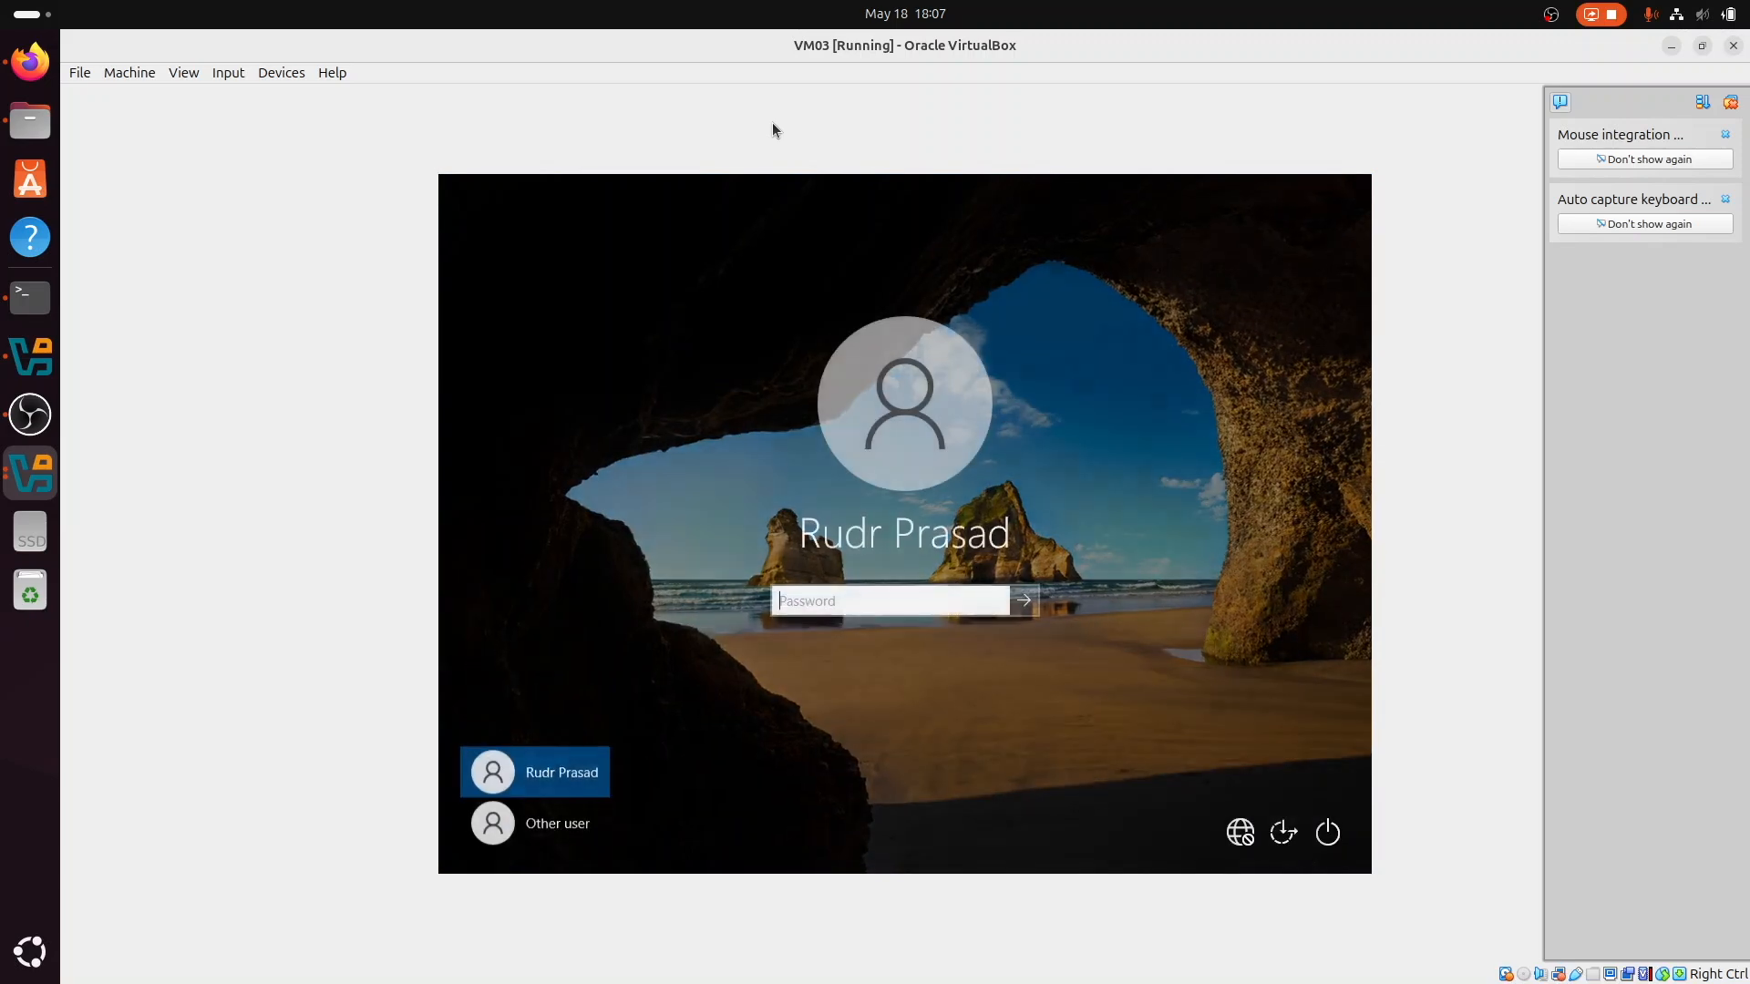
{"action": "type", "text": "••••••••••"}
{"action": "key", "text": "Return"}
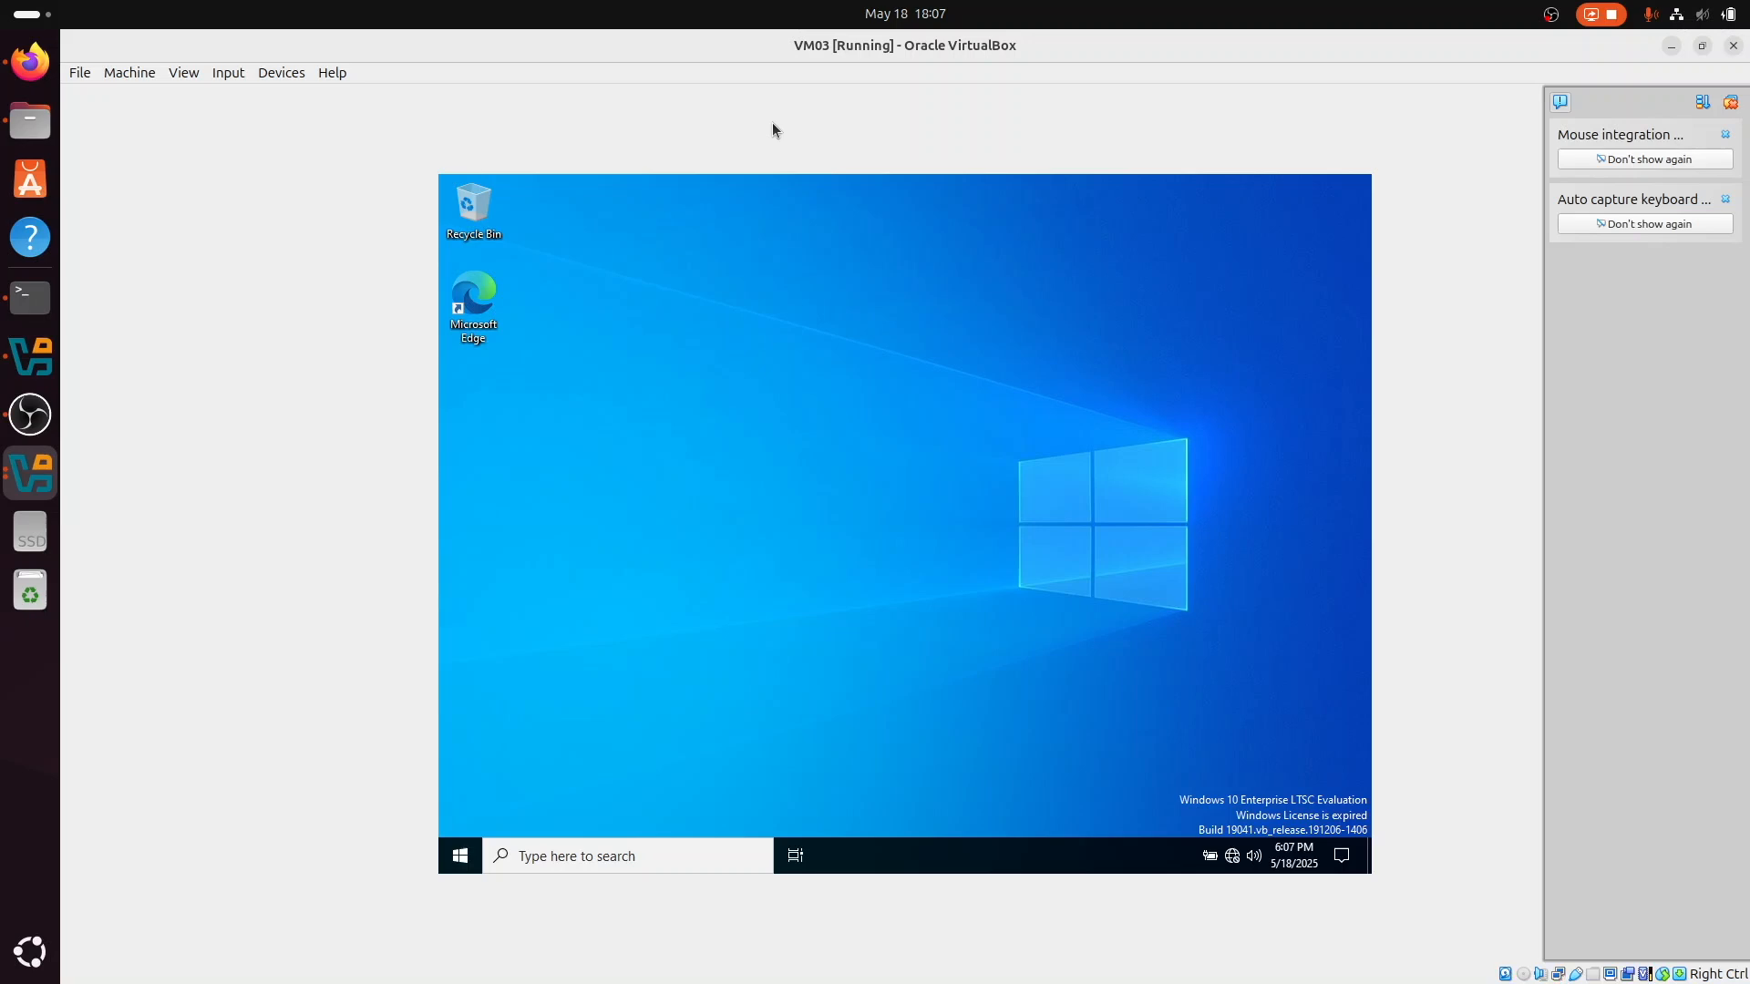
Step: Open the mapped shared drive (Z:) in VM03's File Explorer and check for the "raid ok" text document
{"action": "left_click", "coordinate": [625, 866]}
{"action": "type", "text": "file"}
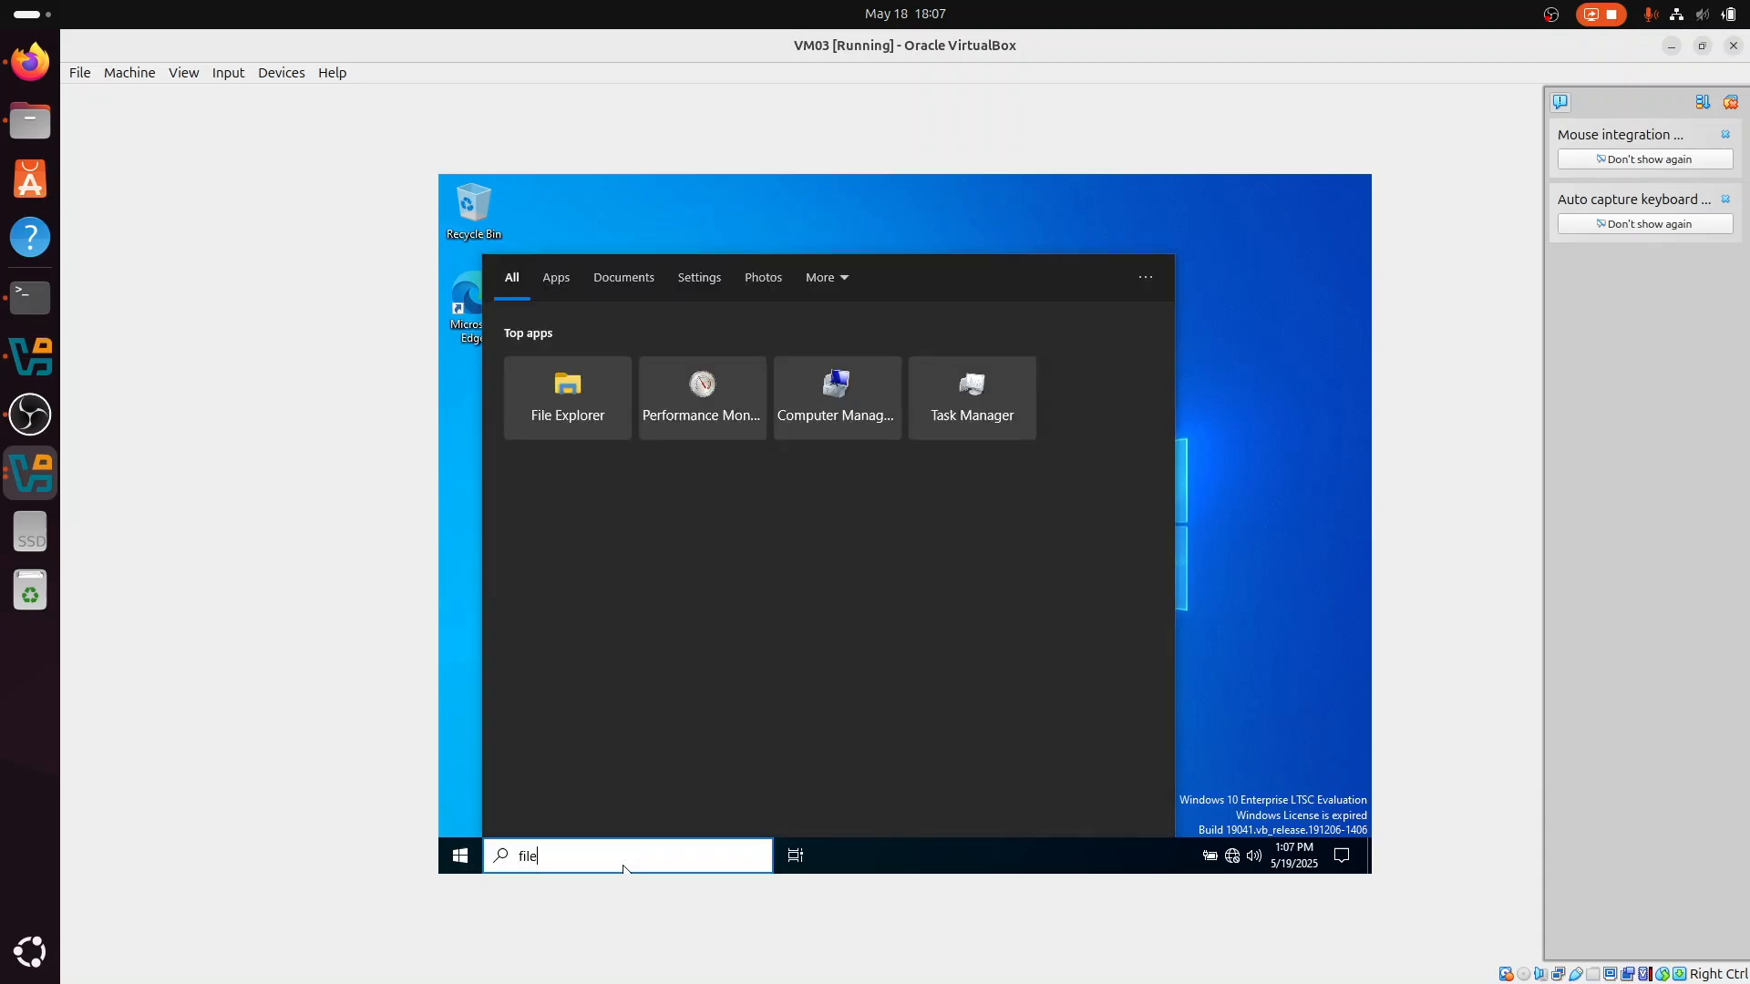
{"action": "key", "text": "Return"}
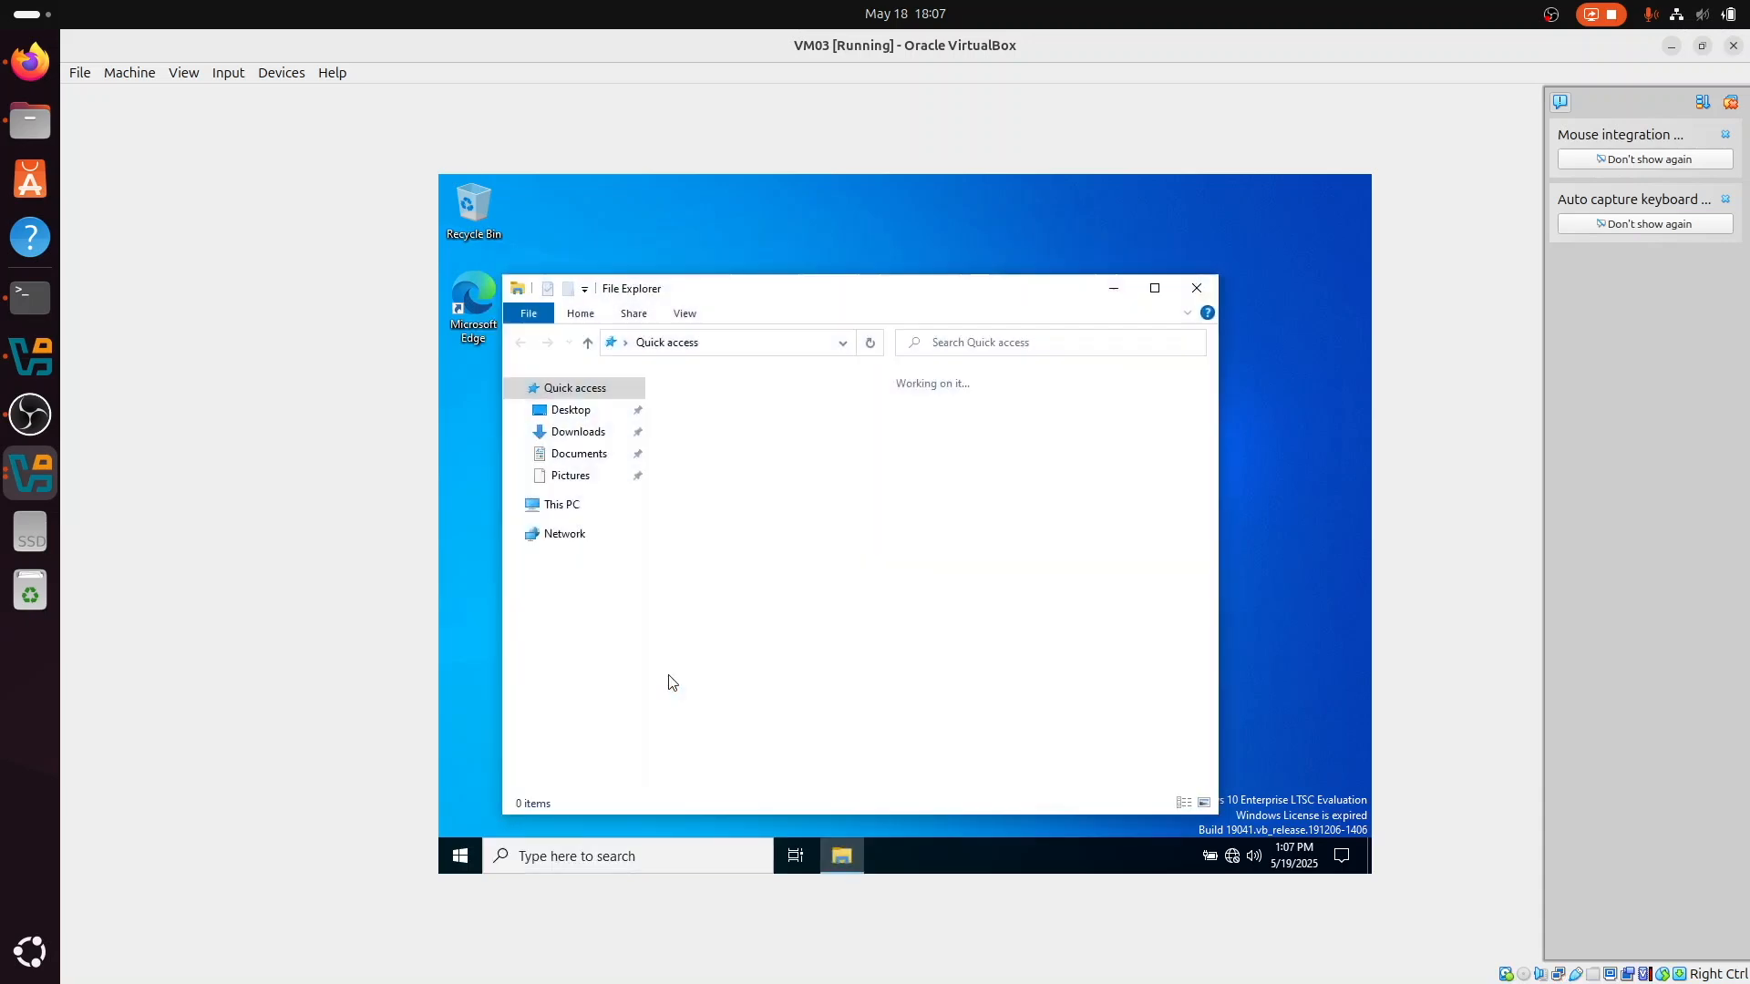
{"action": "left_click", "coordinate": [563, 506]}
{"action": "double_click", "coordinate": [782, 715]}
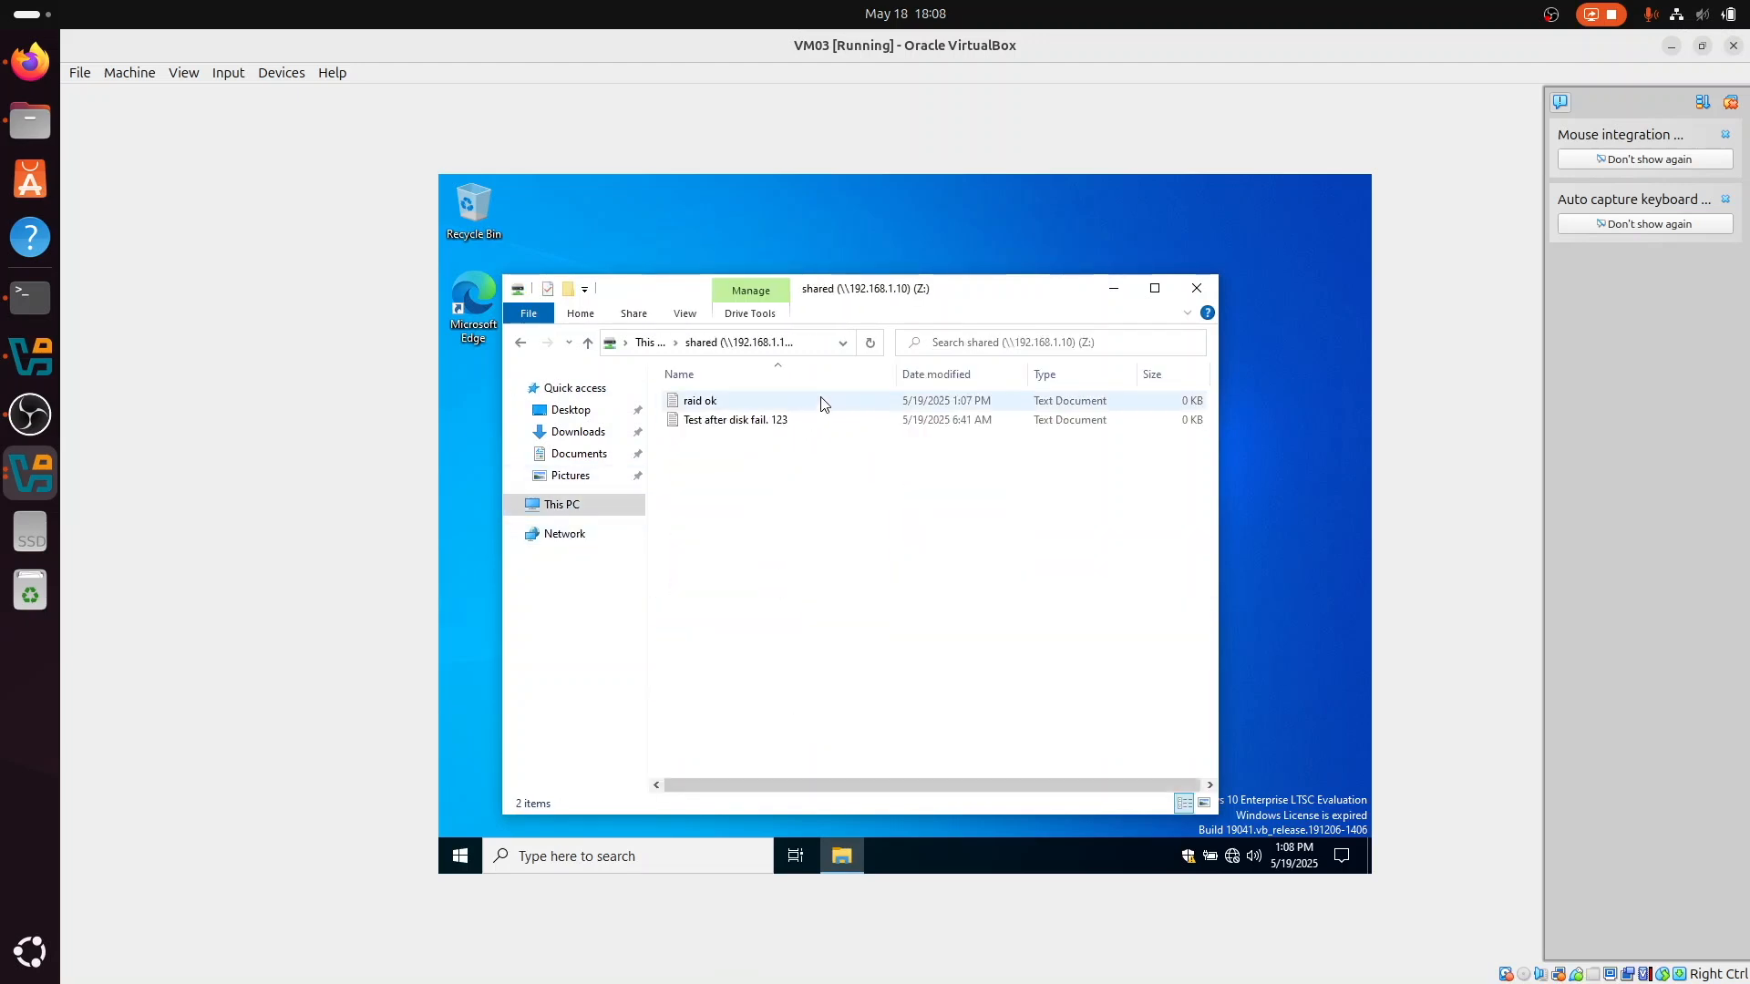
{"action": "left_click", "coordinate": [818, 402]}
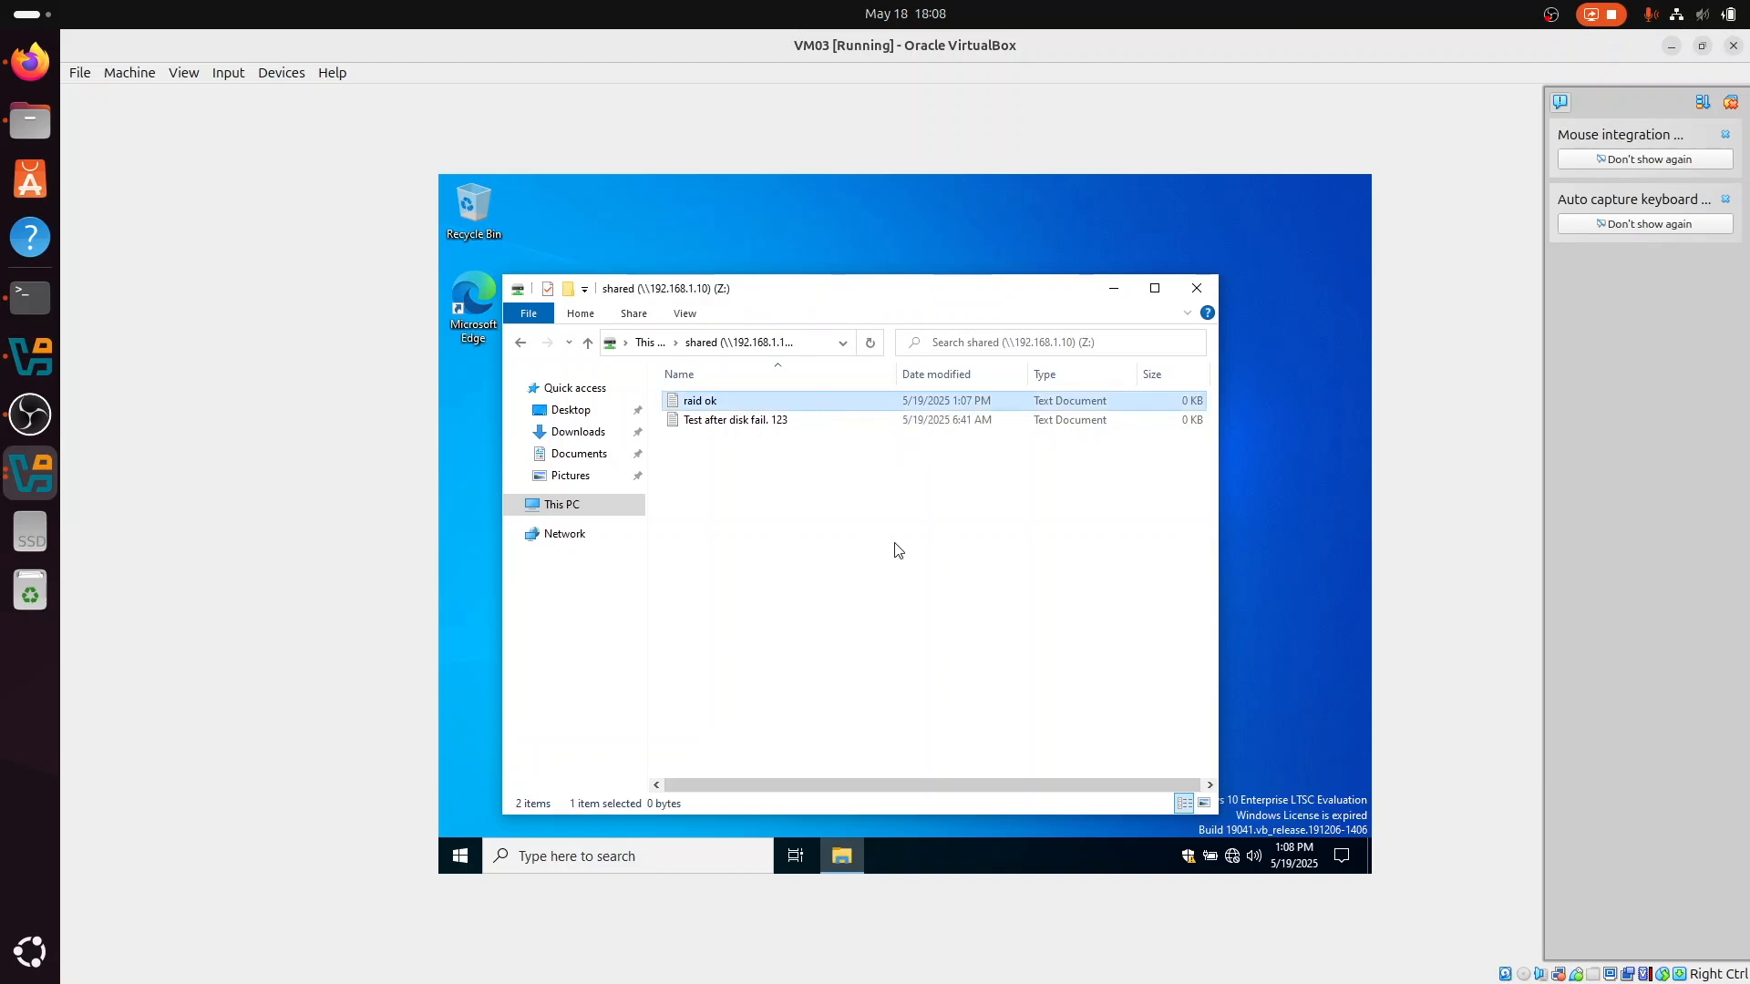